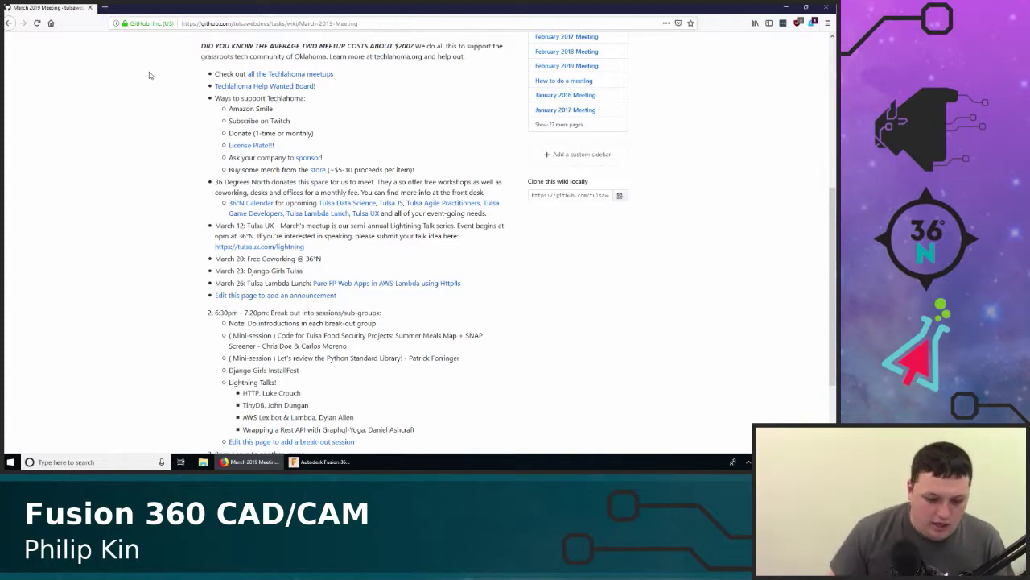
Leave the wiki page and bring the Fusion 360 window with Makerspace Sign v4 forward
{"action": "scroll", "coordinate": [194, 175], "scroll_direction": "up", "scroll_amount": 3}
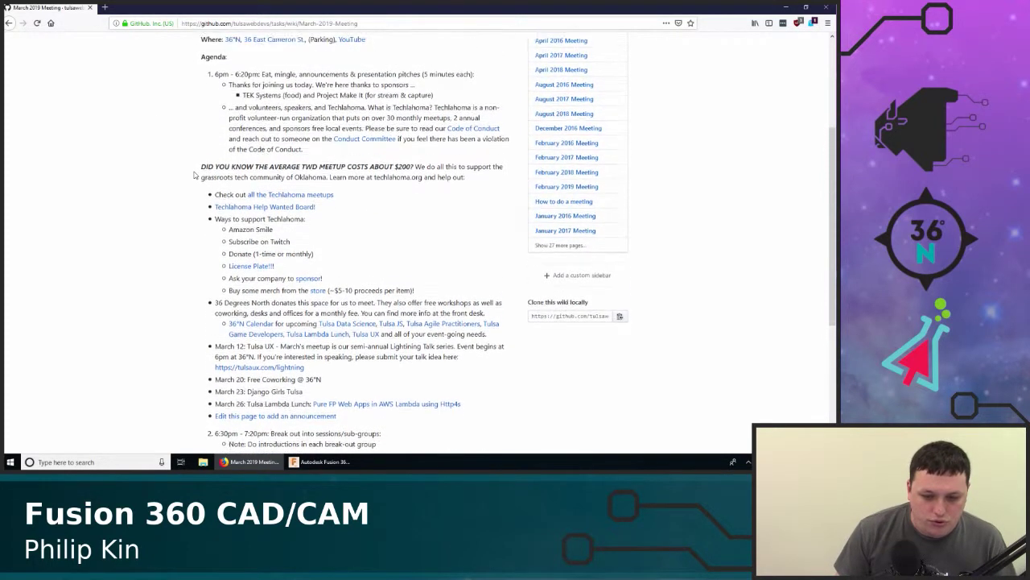
{"action": "scroll", "coordinate": [346, 164], "scroll_direction": "up", "scroll_amount": 1}
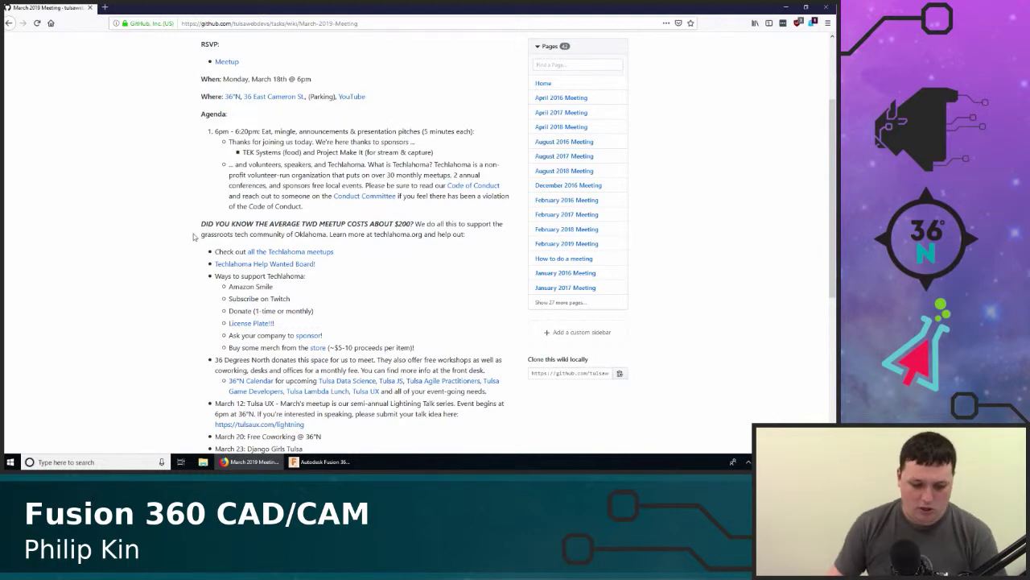
{"action": "scroll", "coordinate": [194, 237], "scroll_direction": "down", "scroll_amount": 5}
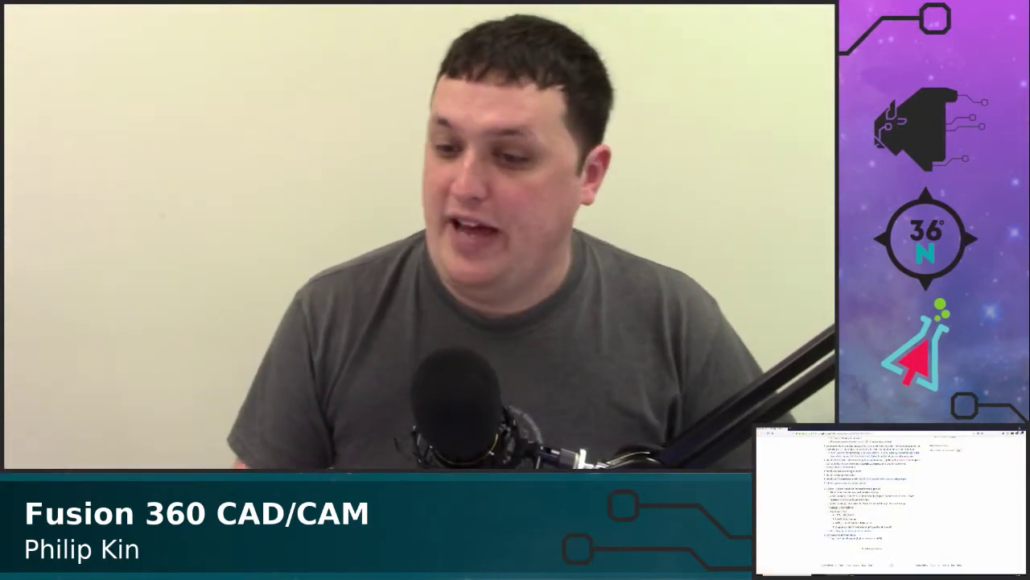
{"action": "key", "text": "super+d"}
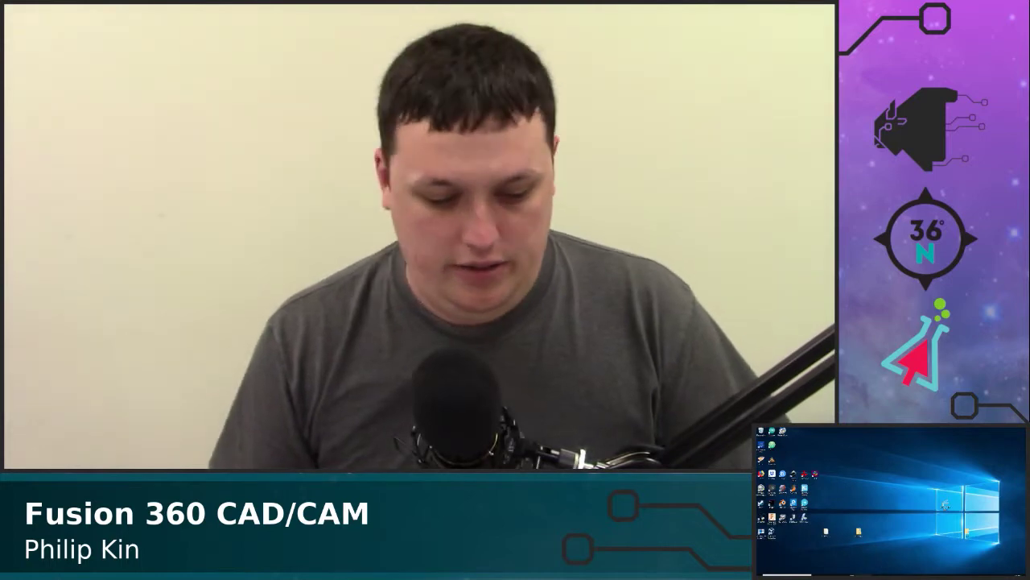
{"action": "left_click", "coordinate": [837, 574]}
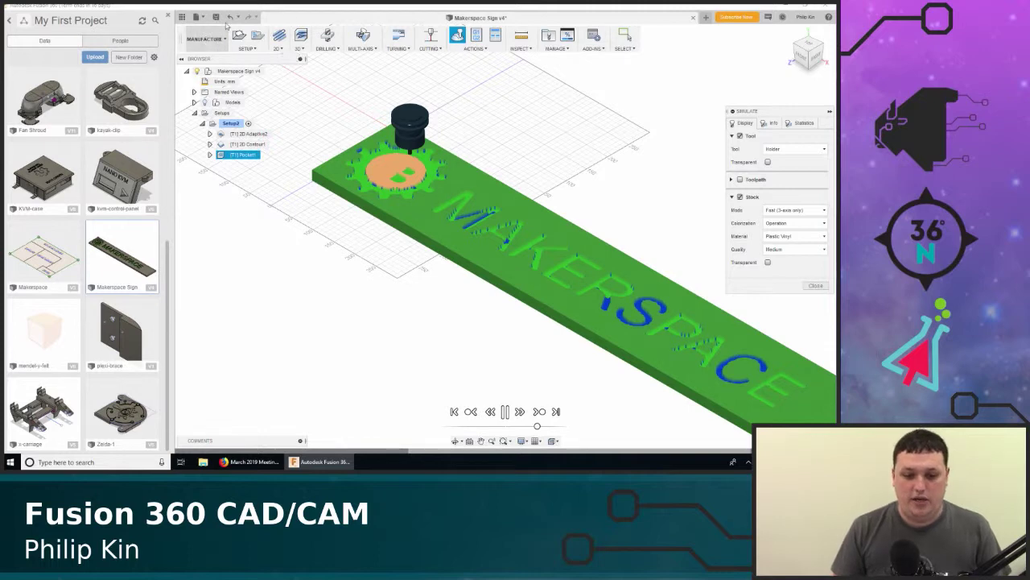
Close Makerspace Sign v4 without saving and hide the Data Panel
{"action": "left_click", "coordinate": [693, 17]}
{"action": "left_click", "coordinate": [424, 270]}
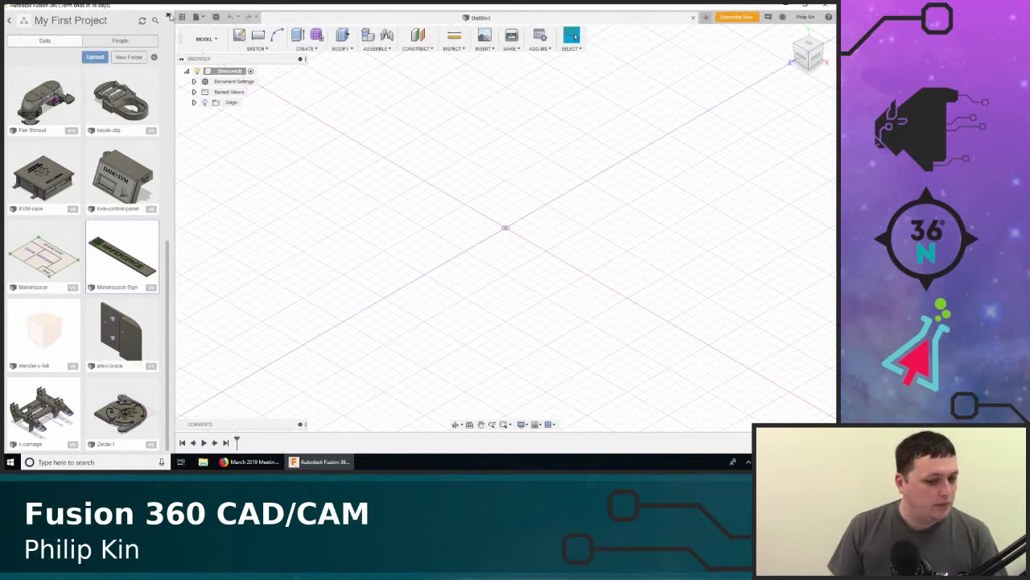
{"action": "left_click", "coordinate": [170, 16]}
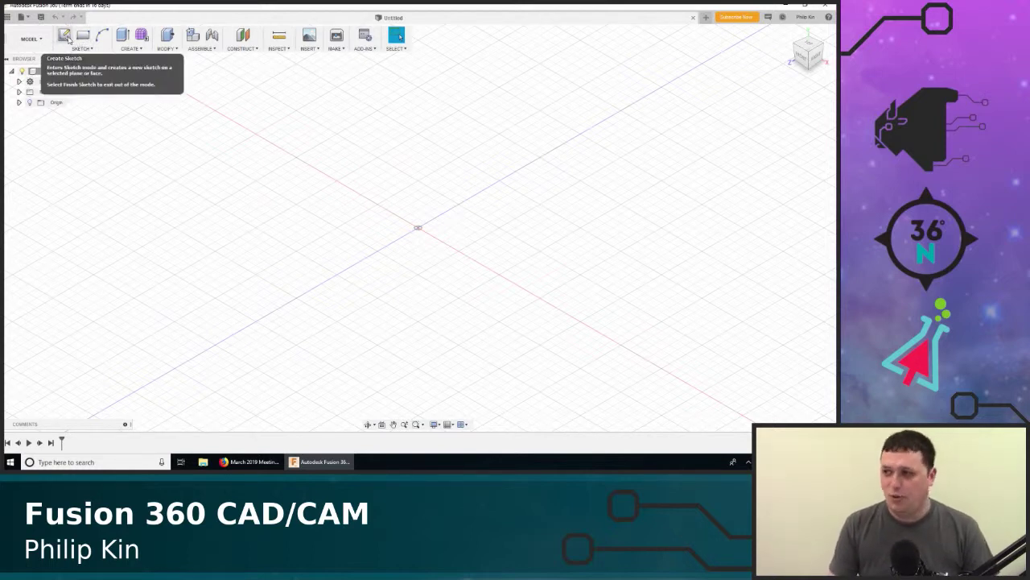
Start a sketch on the horizontal origin plane and draw a 50 by 50 mm square from the origin
{"action": "left_click", "coordinate": [68, 39]}
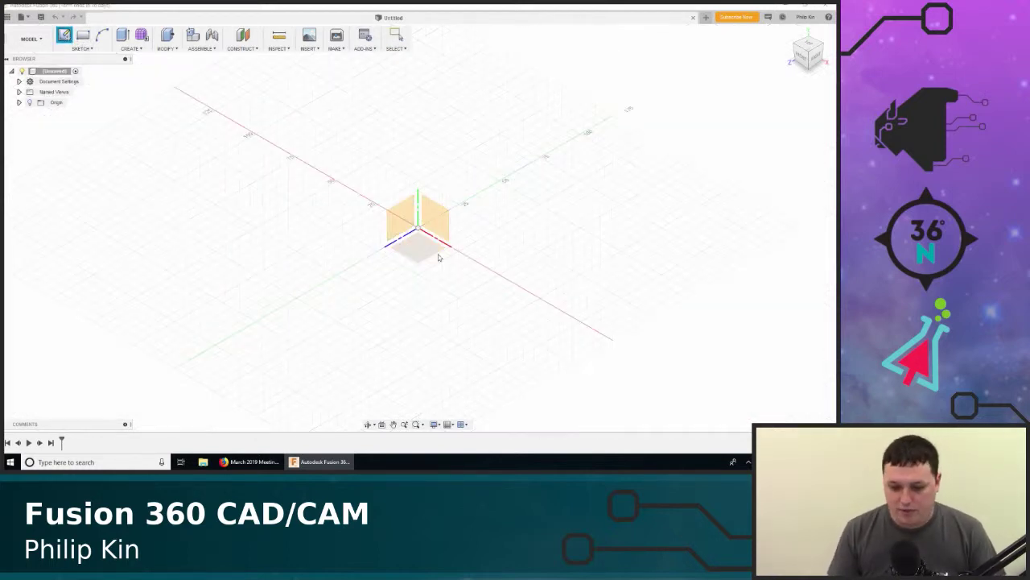
{"action": "left_click", "coordinate": [425, 249]}
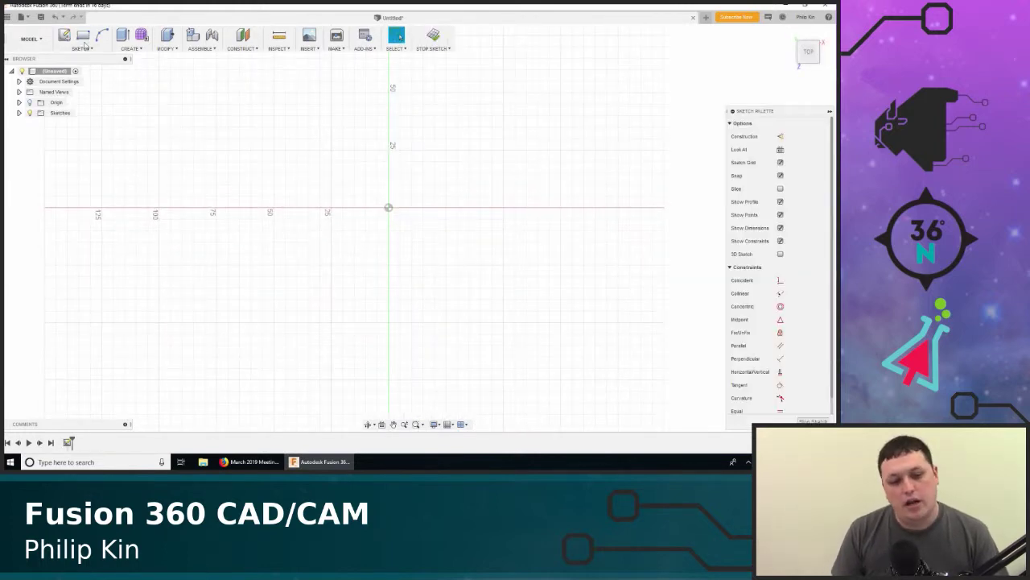
{"action": "key", "text": "r"}
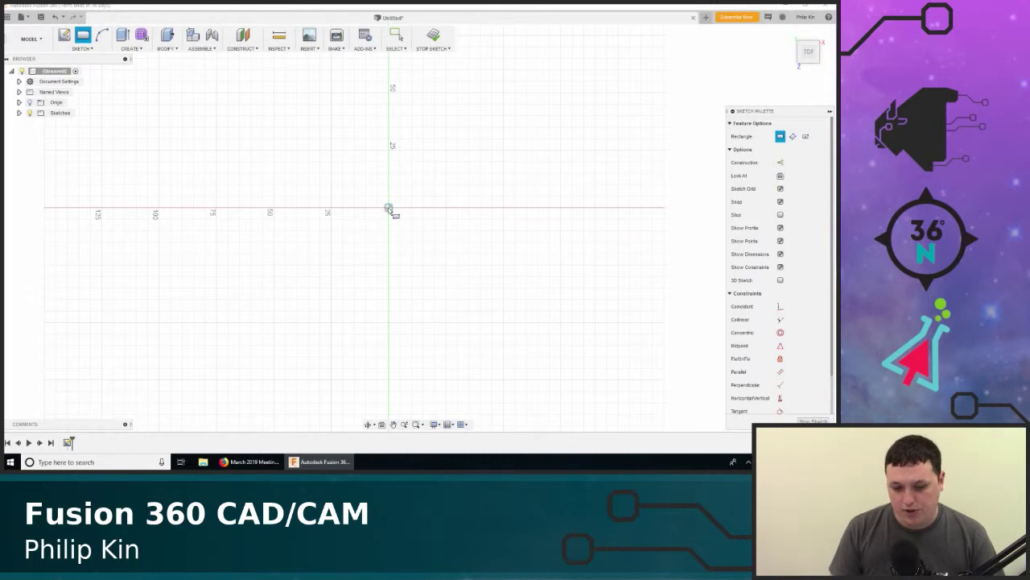
{"action": "left_click", "coordinate": [389, 208]}
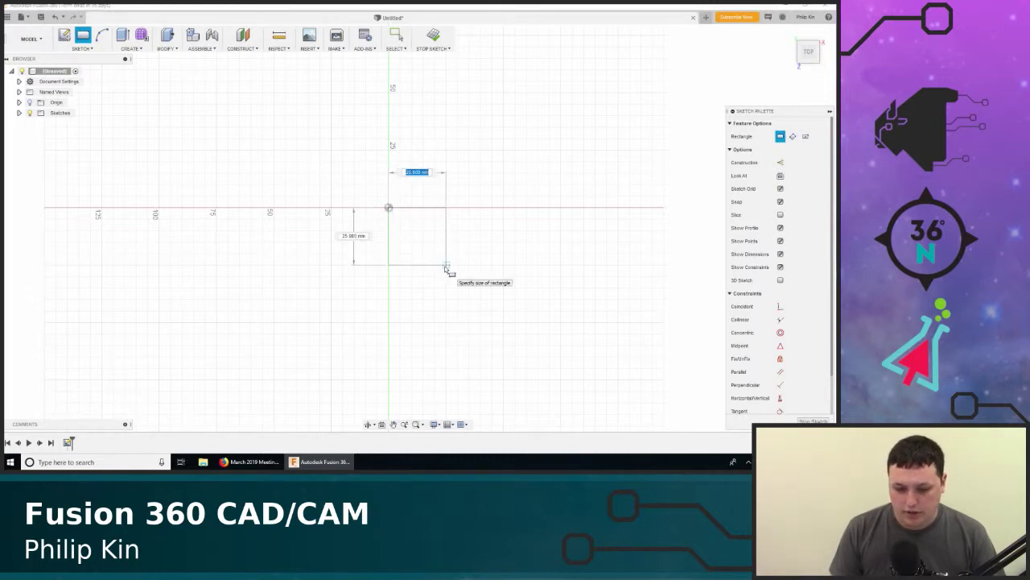
{"action": "key", "text": "Tab"}
{"action": "key", "text": "Tab"}
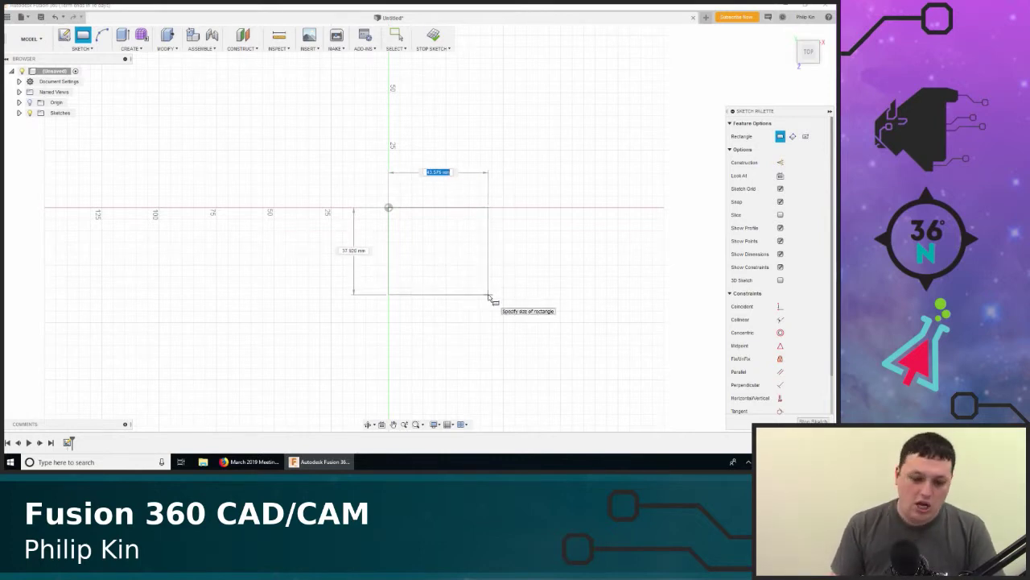
{"action": "type", "text": "50"}
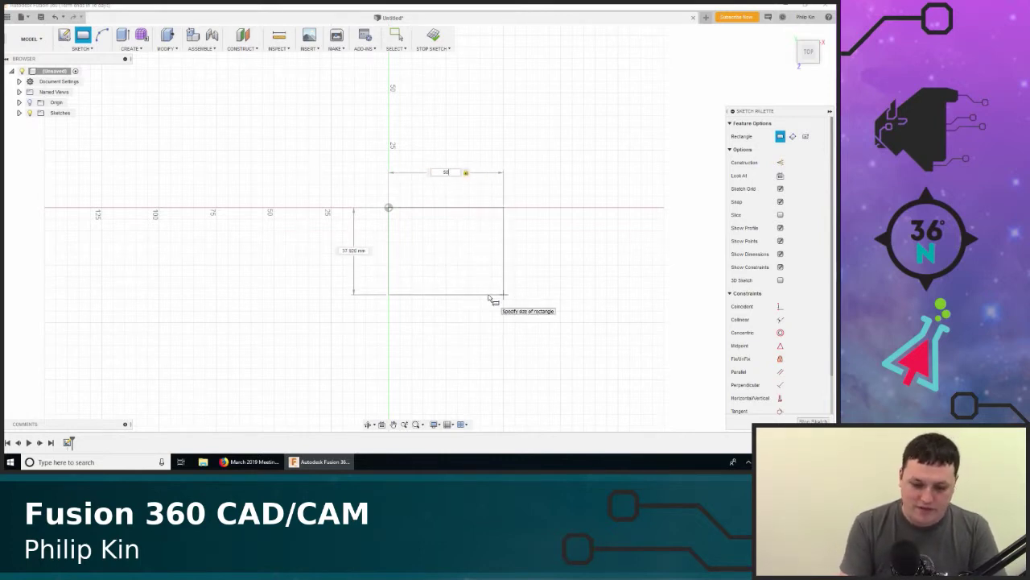
{"action": "key", "text": "Tab"}
{"action": "type", "text": "50"}
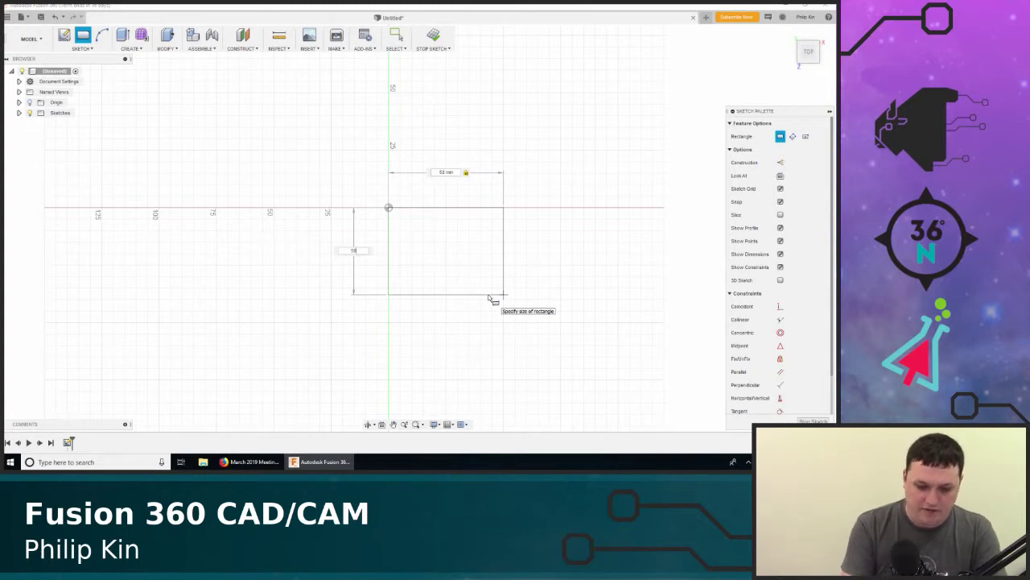
{"action": "key", "text": "Return"}
{"action": "key", "text": "Escape"}
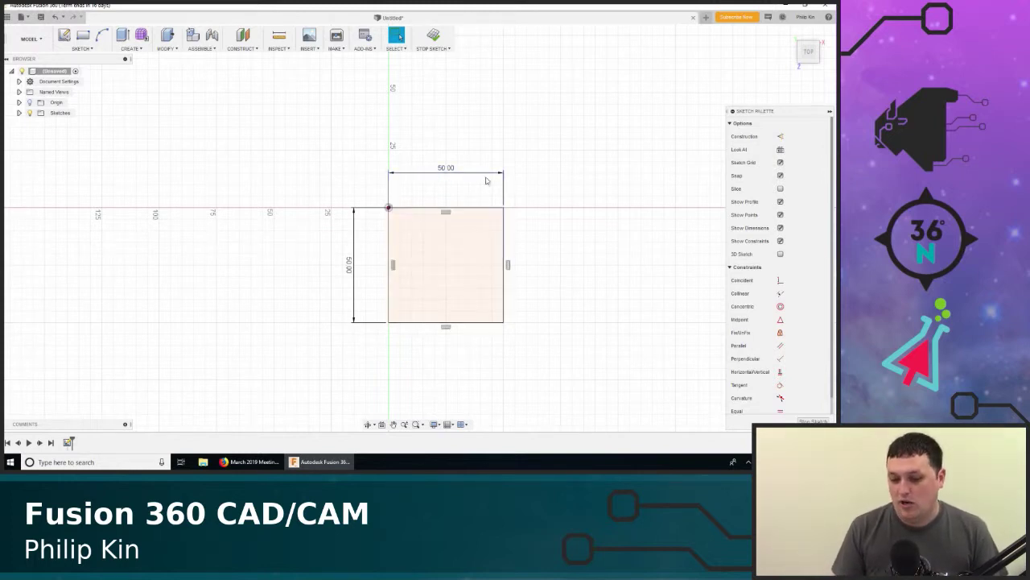
Change the square's width dimension to 100 mm
{"action": "double_click", "coordinate": [445, 170]}
{"action": "type", "text": "100"}
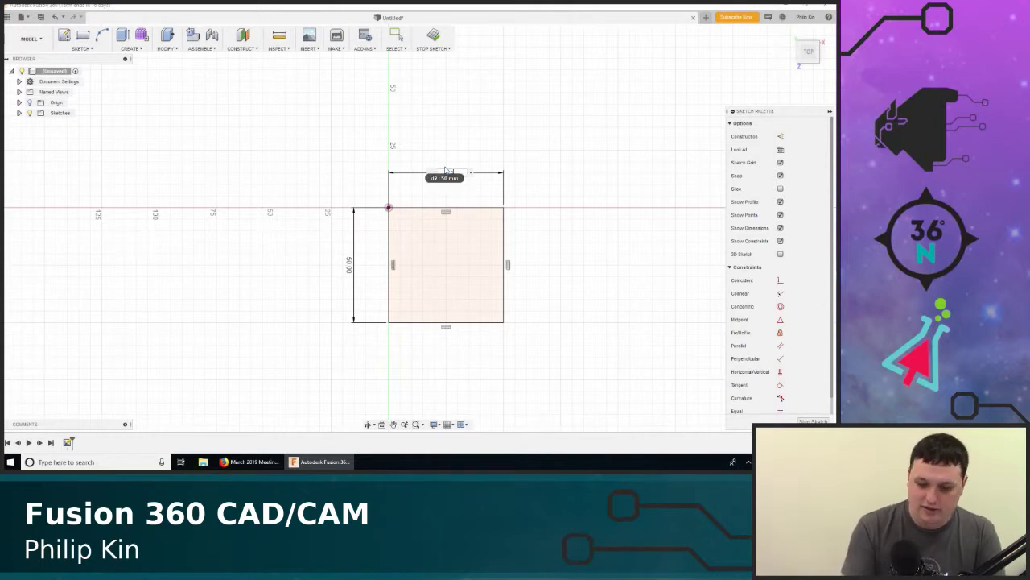
{"action": "key", "text": "Return"}
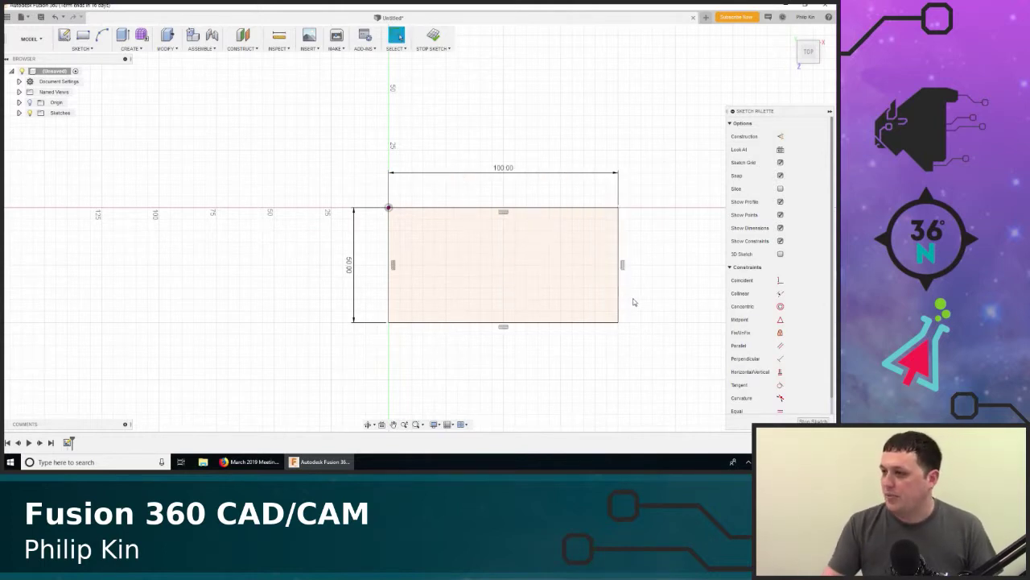
Draw a 25 mm center-diameter circle inside the rectangle
{"action": "left_click", "coordinate": [85, 49]}
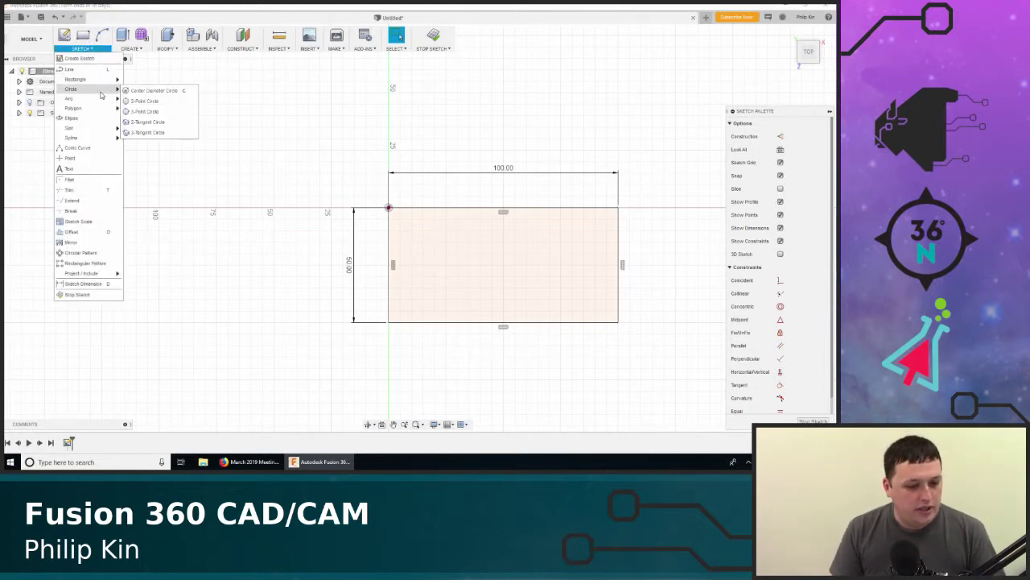
{"action": "left_click", "coordinate": [151, 90]}
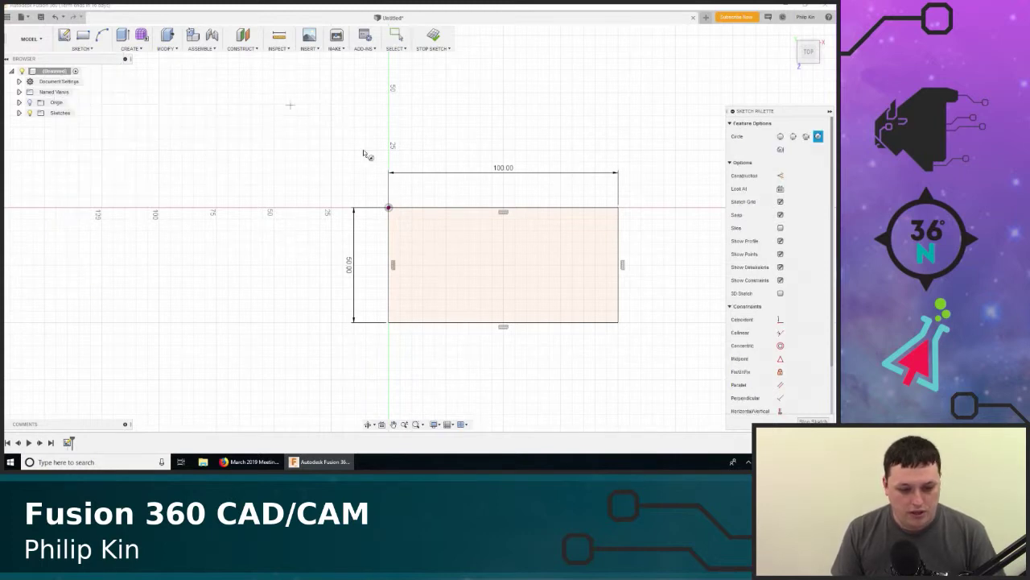
{"action": "left_click", "coordinate": [446, 264]}
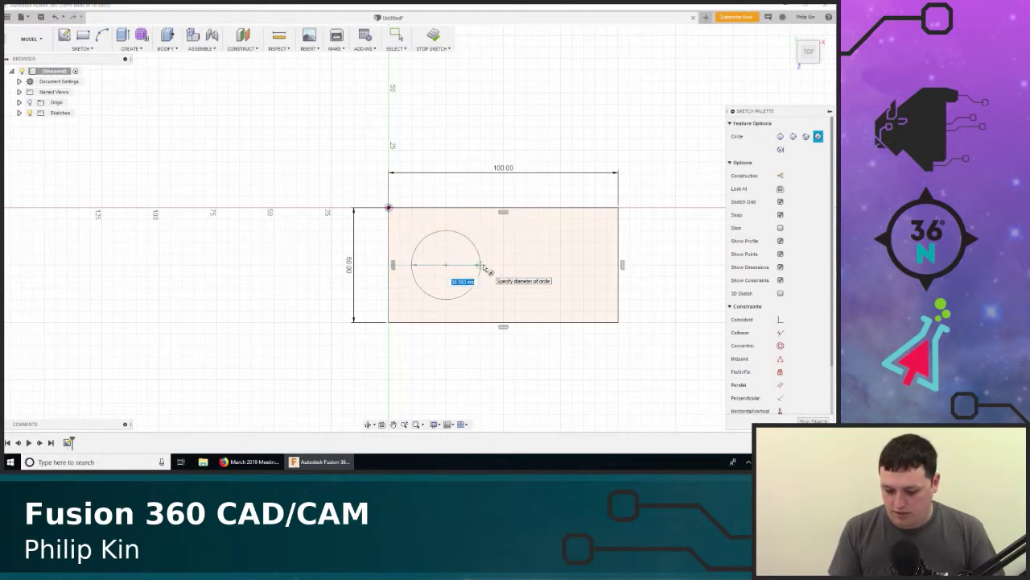
{"action": "type", "text": "25"}
{"action": "key", "text": "Return"}
{"action": "key", "text": "Escape"}
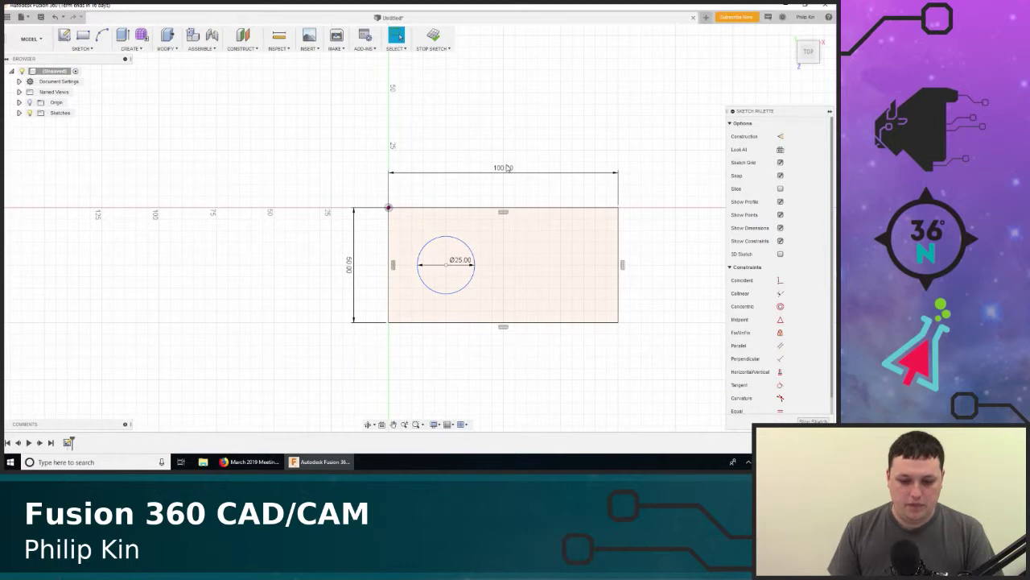
Edit the rectangle's width and height dimensions to enlarge it to 500 by 250 mm
{"action": "double_click", "coordinate": [506, 170]}
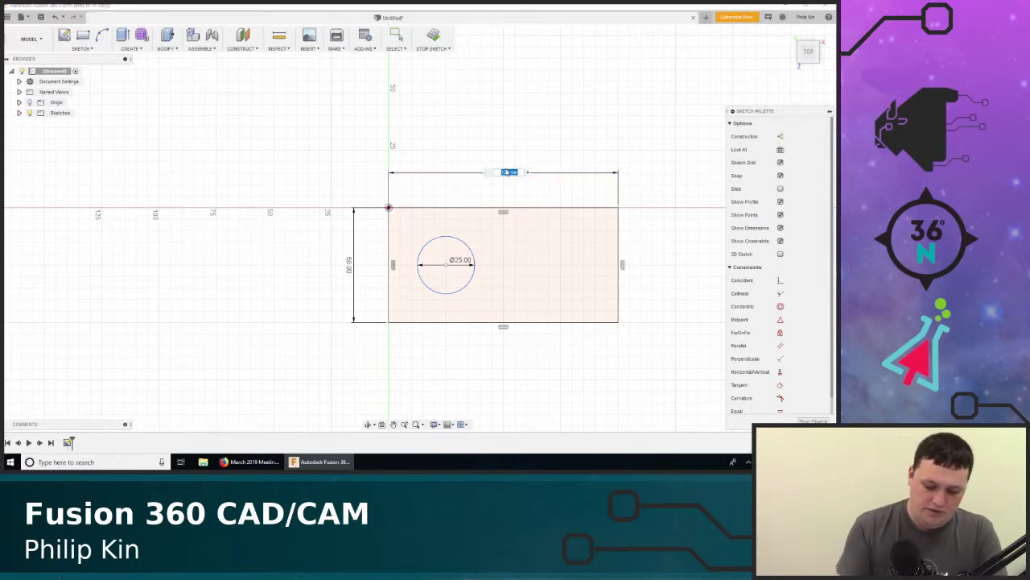
{"action": "key", "text": "BackSpace"}
{"action": "type", "text": "200"}
{"action": "key", "text": "Return"}
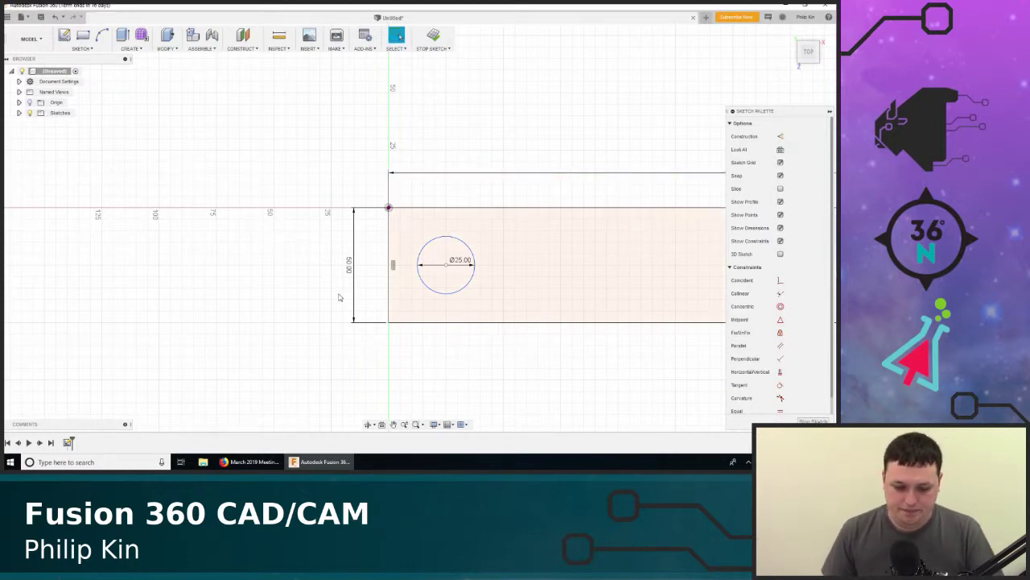
{"action": "double_click", "coordinate": [347, 266]}
{"action": "type", "text": "20"}
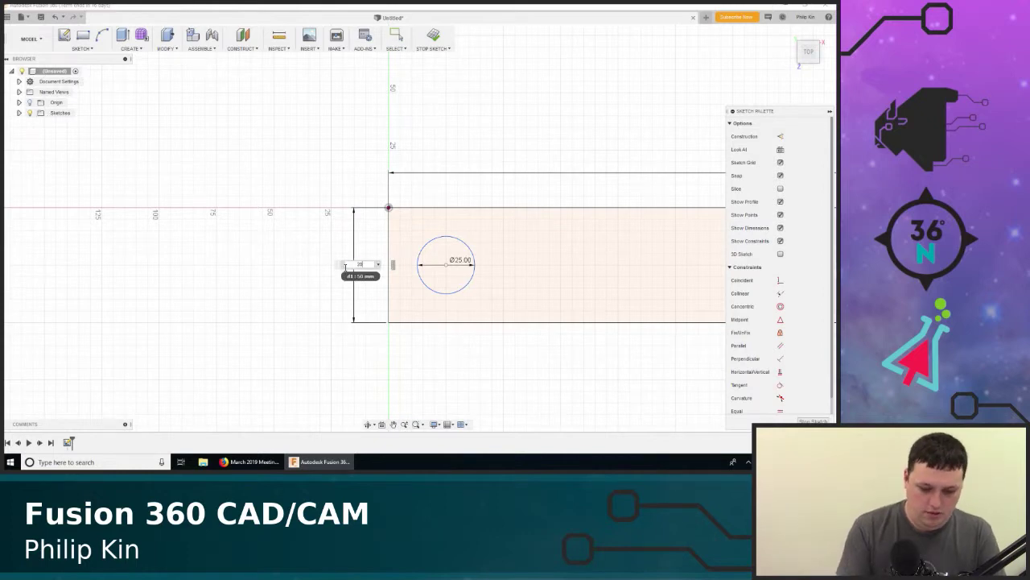
{"action": "key", "text": "Return"}
Move the circle toward the centre of the enlarged rectangle
{"action": "scroll", "coordinate": [483, 293], "scroll_direction": "up", "scroll_amount": 3}
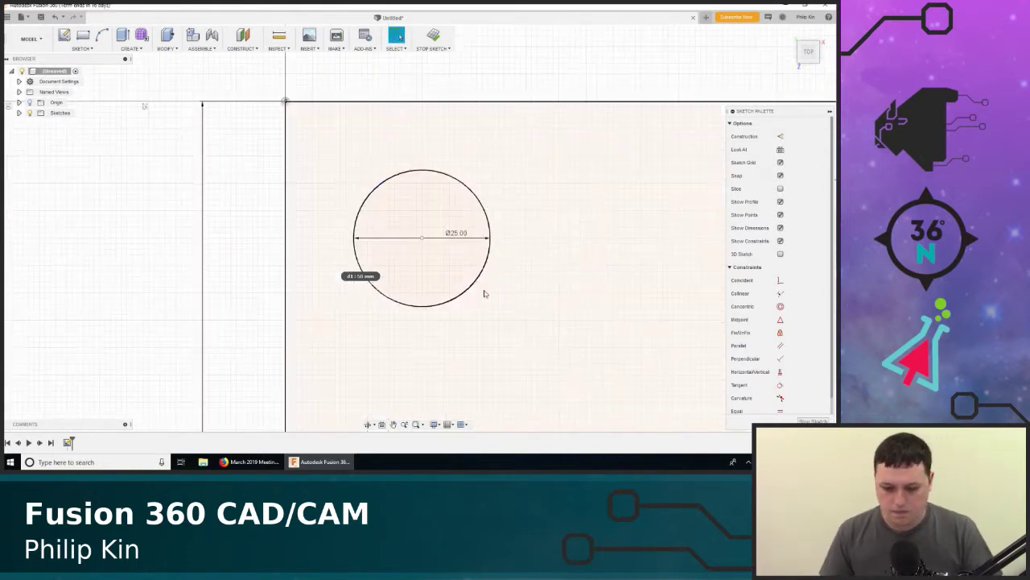
{"action": "scroll", "coordinate": [483, 294], "scroll_direction": "down", "scroll_amount": 5}
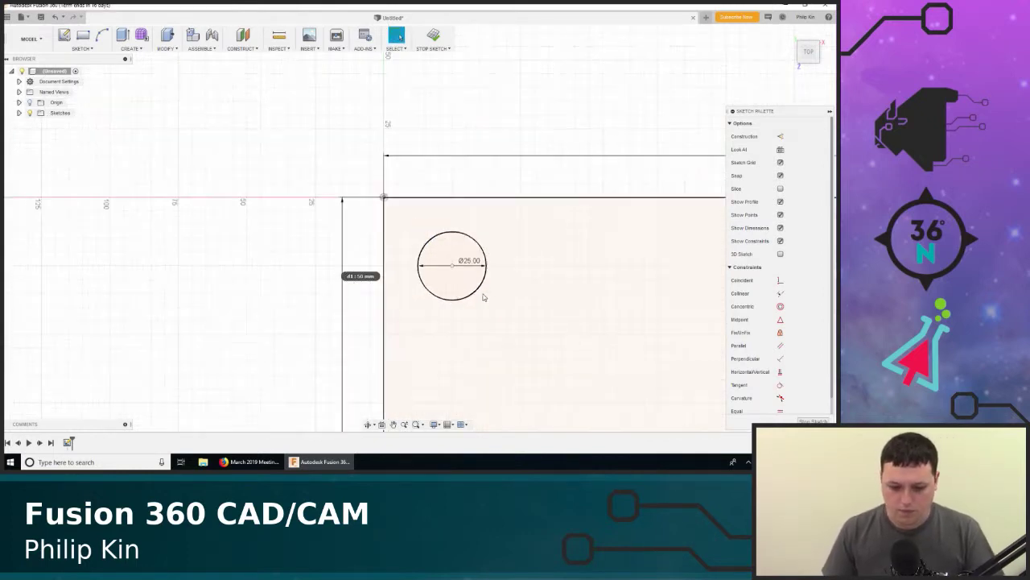
{"action": "left_click", "coordinate": [394, 425]}
{"action": "mouse_move", "coordinate": [391, 386]}
{"action": "left_mouse_down"}
{"action": "mouse_move", "coordinate": [272, 234]}
{"action": "mouse_move", "coordinate": [81, 173]}
{"action": "mouse_move", "coordinate": [32, 175]}
{"action": "left_mouse_up"}
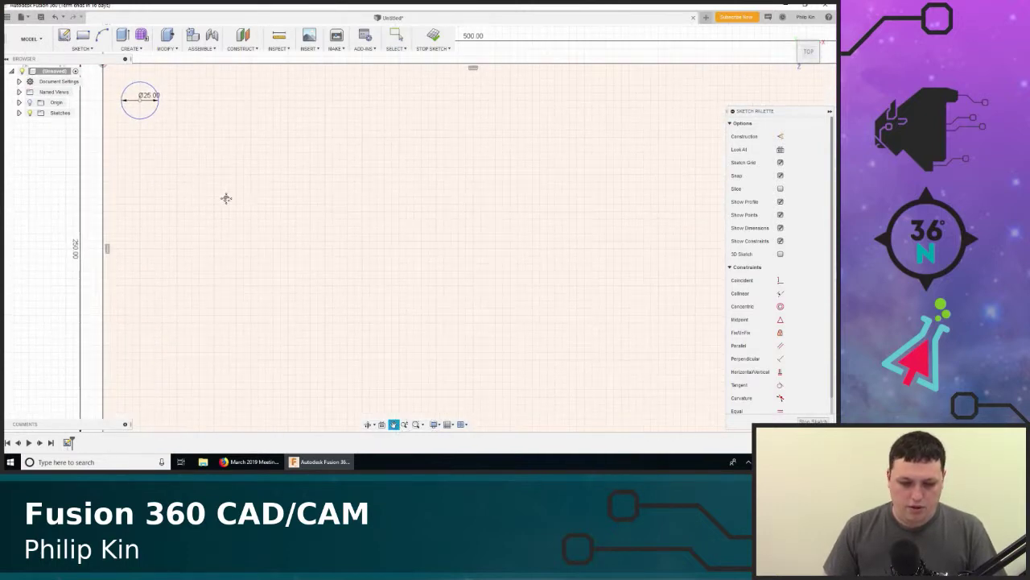
{"action": "scroll", "coordinate": [238, 224], "scroll_direction": "down", "scroll_amount": 4}
{"action": "scroll", "coordinate": [250, 225], "scroll_direction": "up", "scroll_amount": 2}
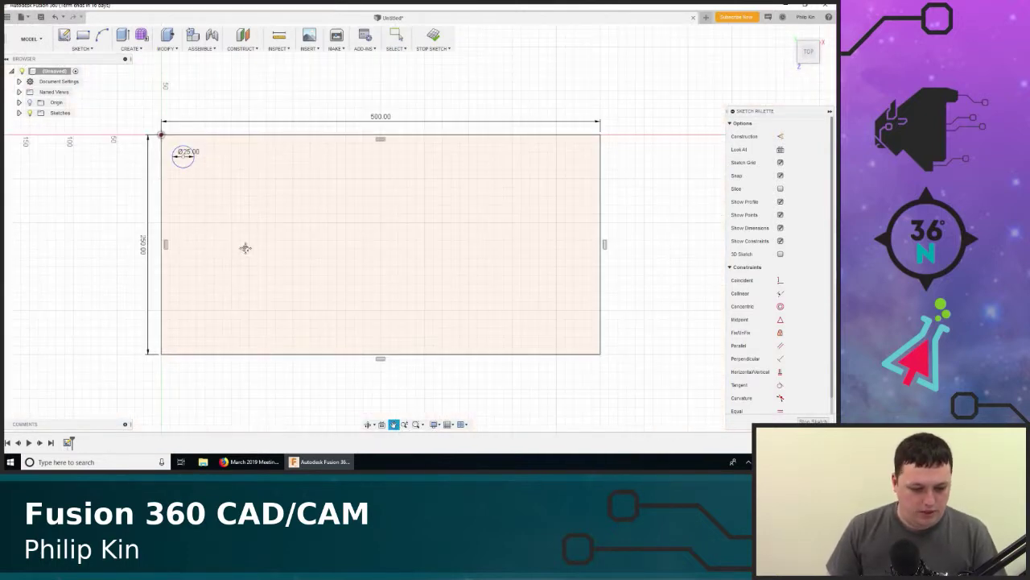
{"action": "key", "text": "Escape"}
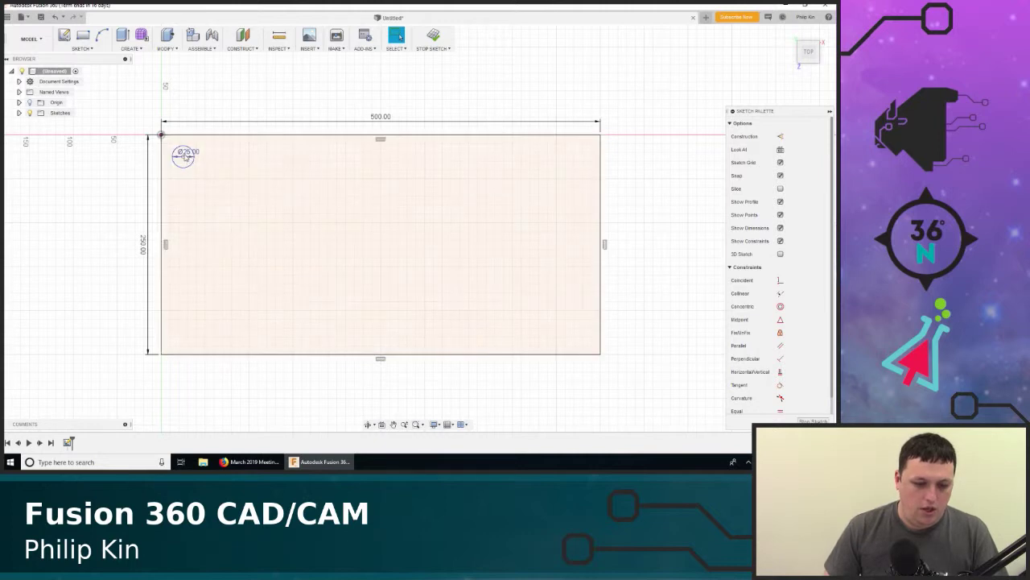
{"action": "left_click_drag", "start_coordinate": [184, 157], "coordinate": [320, 205]}
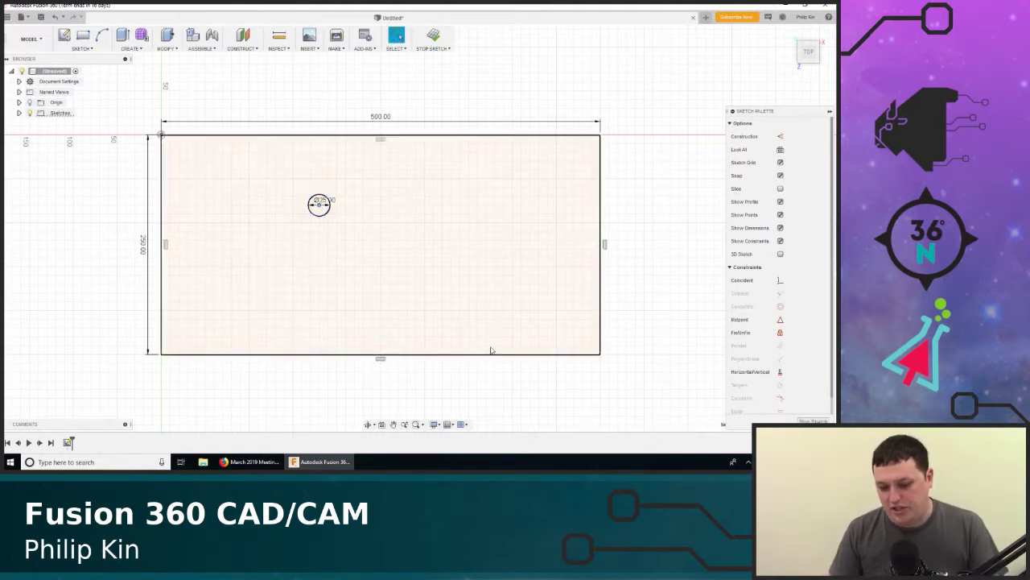
Dimension the circle to a 100 mm diameter
{"action": "left_click", "coordinate": [449, 425]}
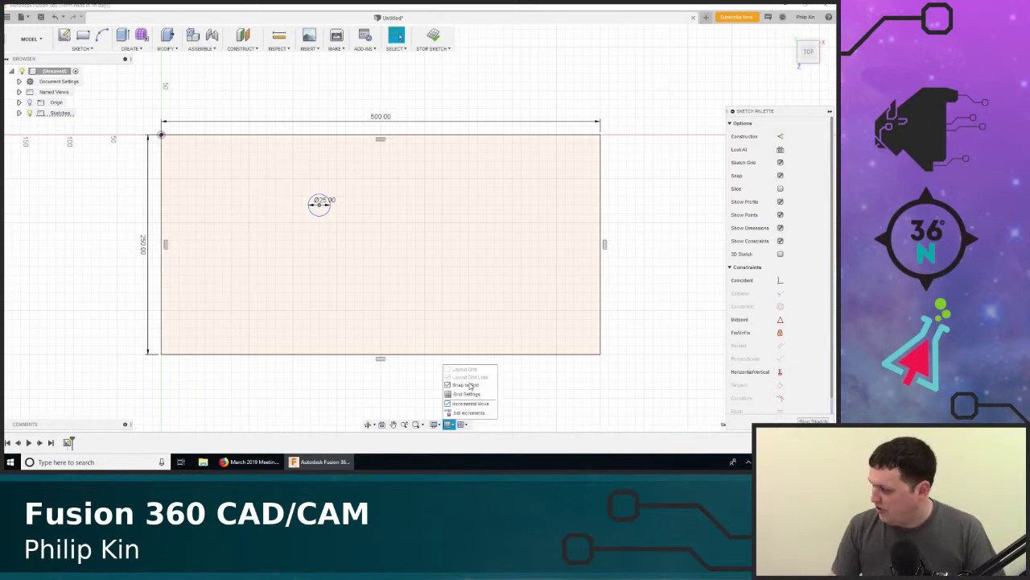
{"action": "key", "text": "d"}
{"action": "left_click", "coordinate": [320, 205]}
{"action": "left_click", "coordinate": [323, 205]}
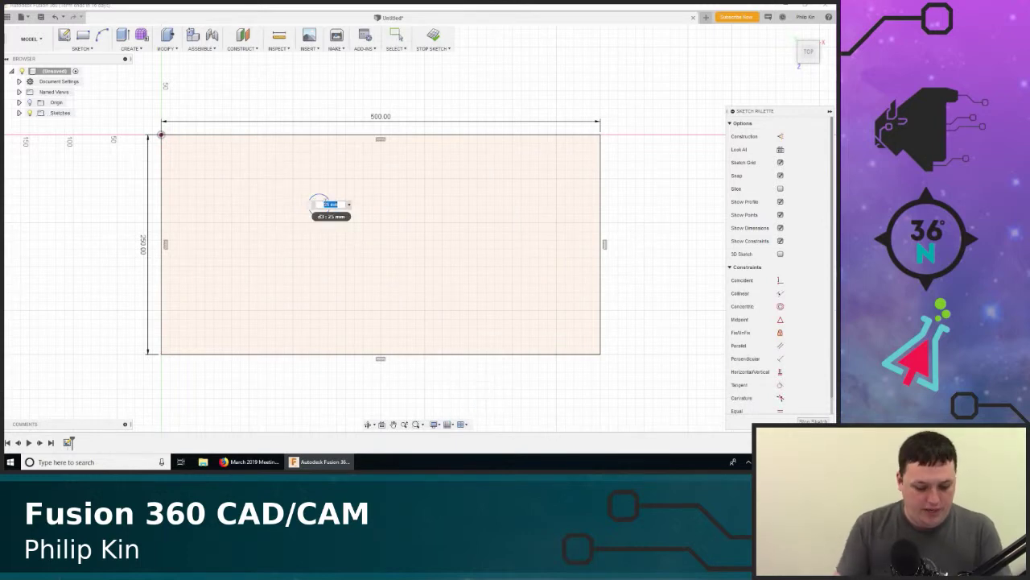
{"action": "type", "text": "100"}
{"action": "key", "text": "Return"}
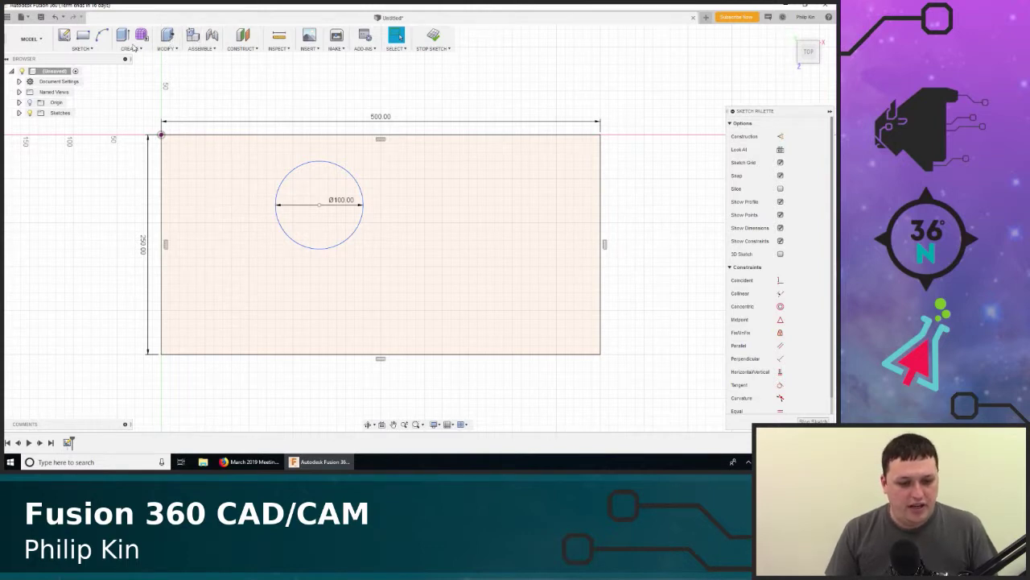
Draw a vertical line from the rectangle's top edge to its bottom edge, left of the circle
{"action": "left_click", "coordinate": [83, 50]}
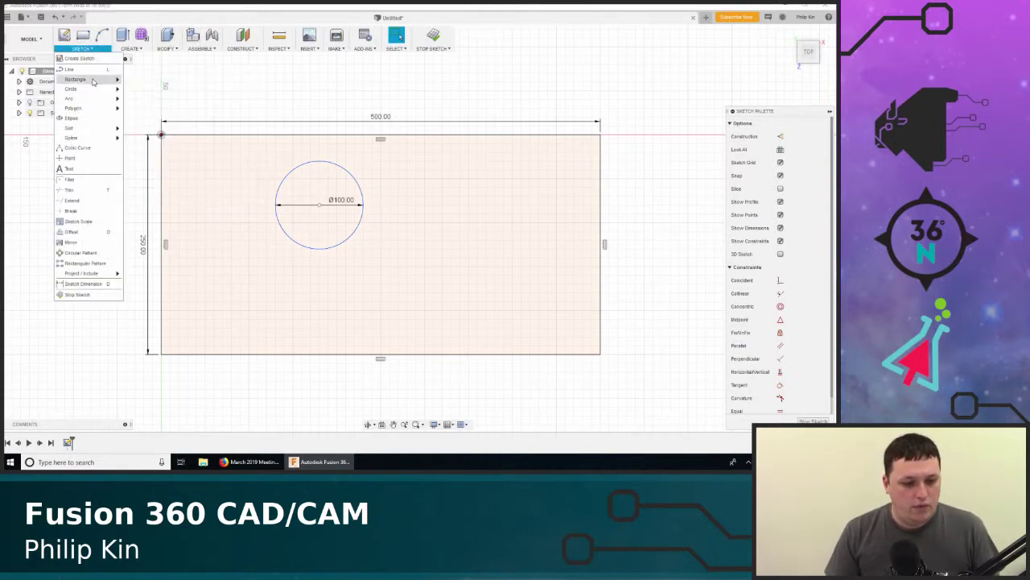
{"action": "left_click", "coordinate": [92, 79]}
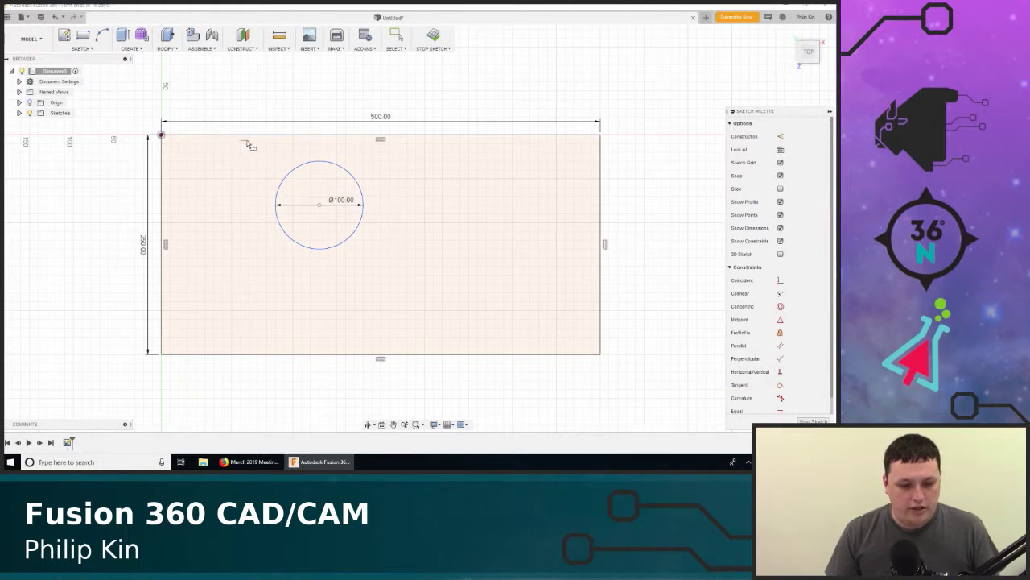
{"action": "left_click", "coordinate": [247, 135]}
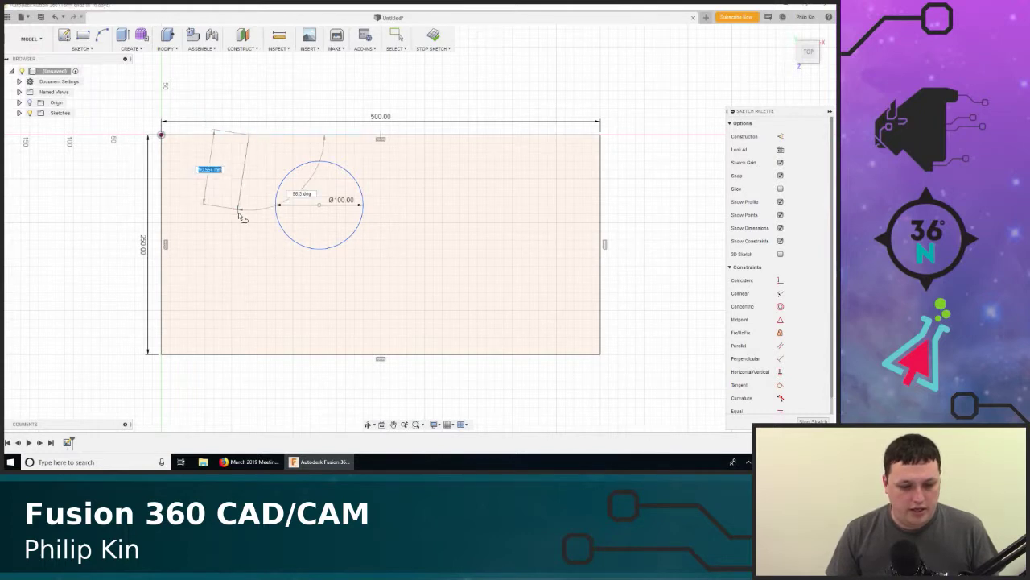
{"action": "left_click", "coordinate": [250, 352]}
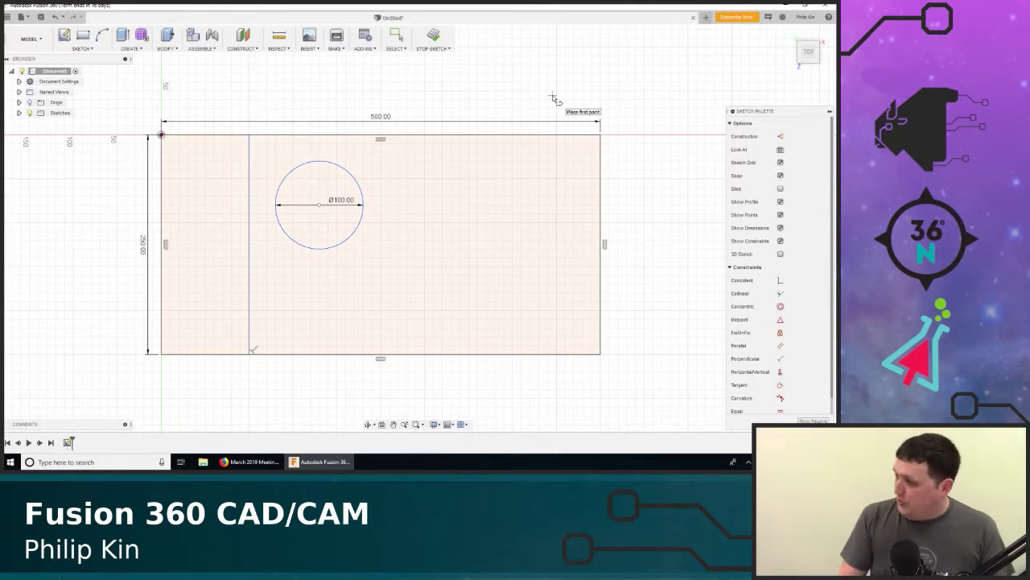
{"action": "right_click", "coordinate": [301, 101]}
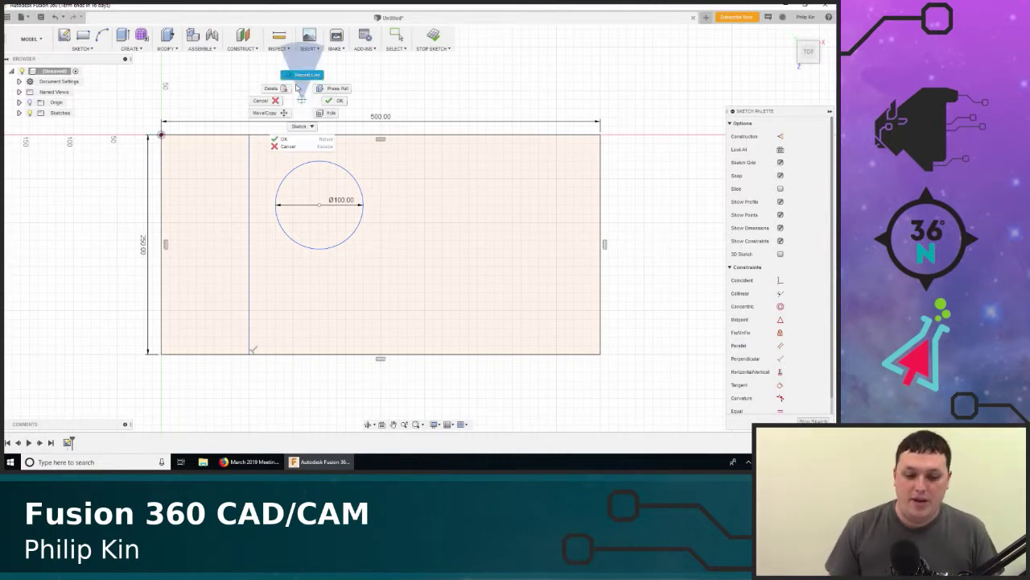
{"action": "left_click", "coordinate": [298, 101]}
{"action": "right_click", "coordinate": [301, 97]}
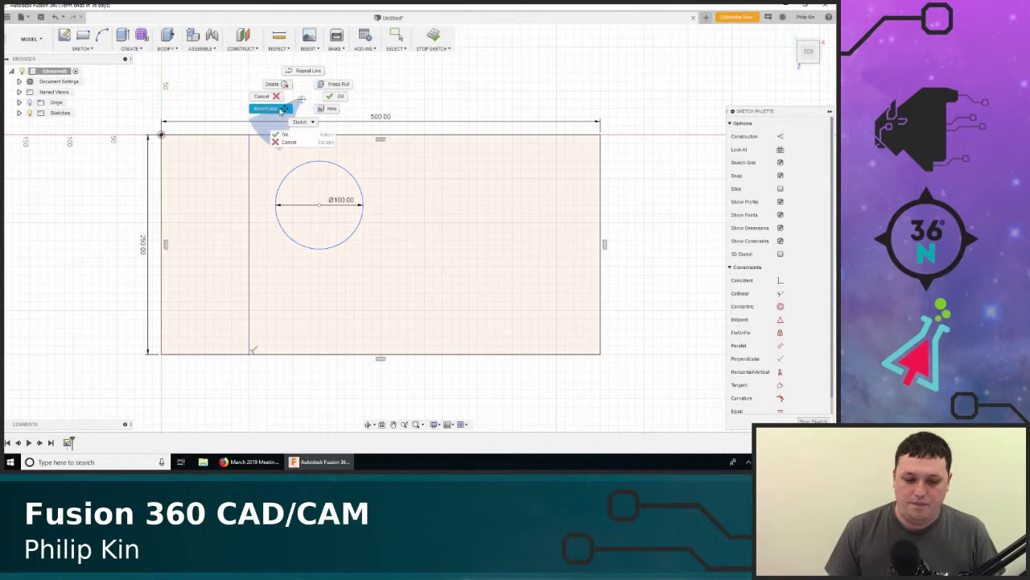
{"action": "key", "text": "Escape"}
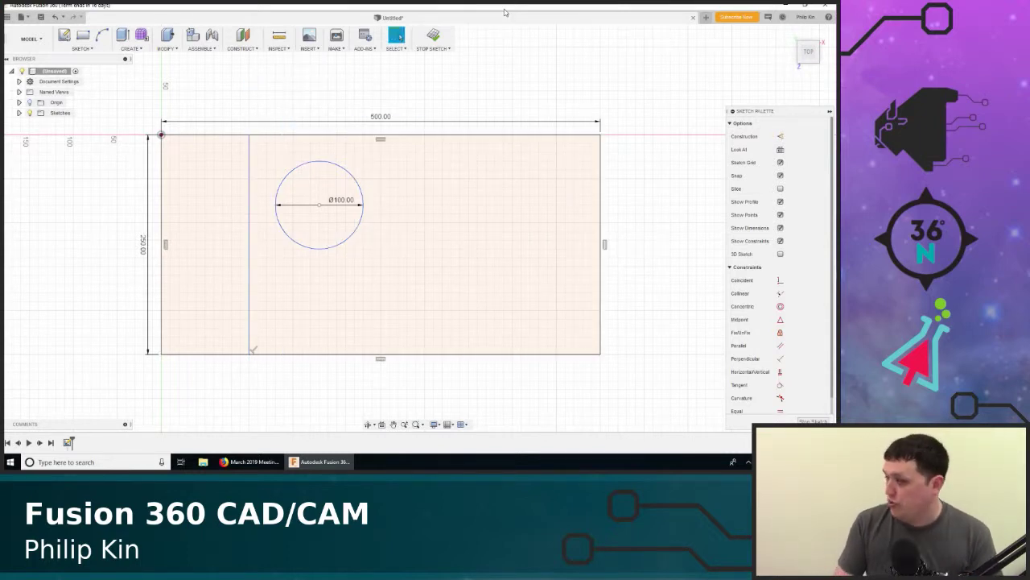
Finish the sketch and extrude the narrow left strip 40 mm into a new solid block
{"action": "left_click", "coordinate": [433, 35]}
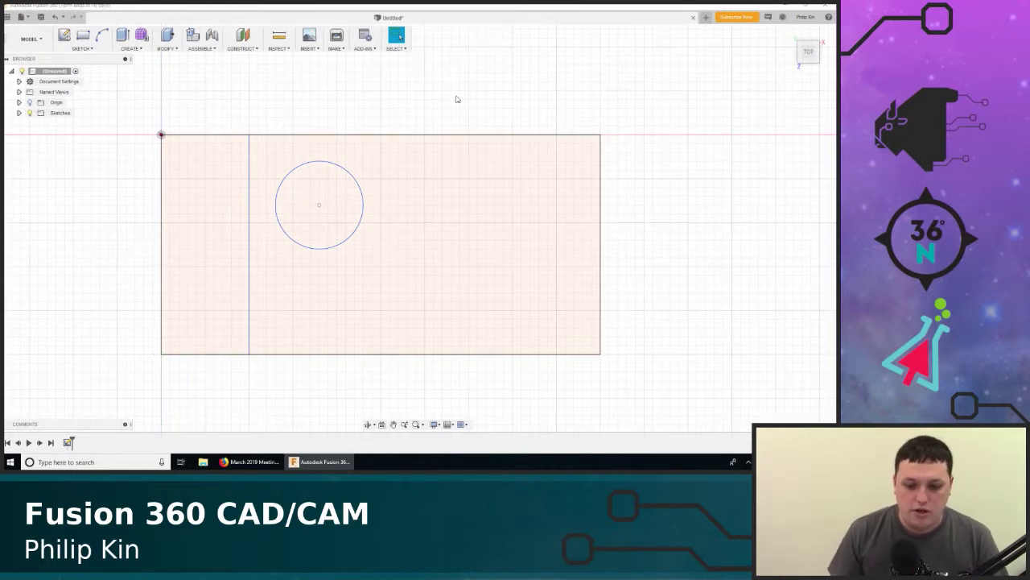
{"action": "left_click", "coordinate": [795, 39]}
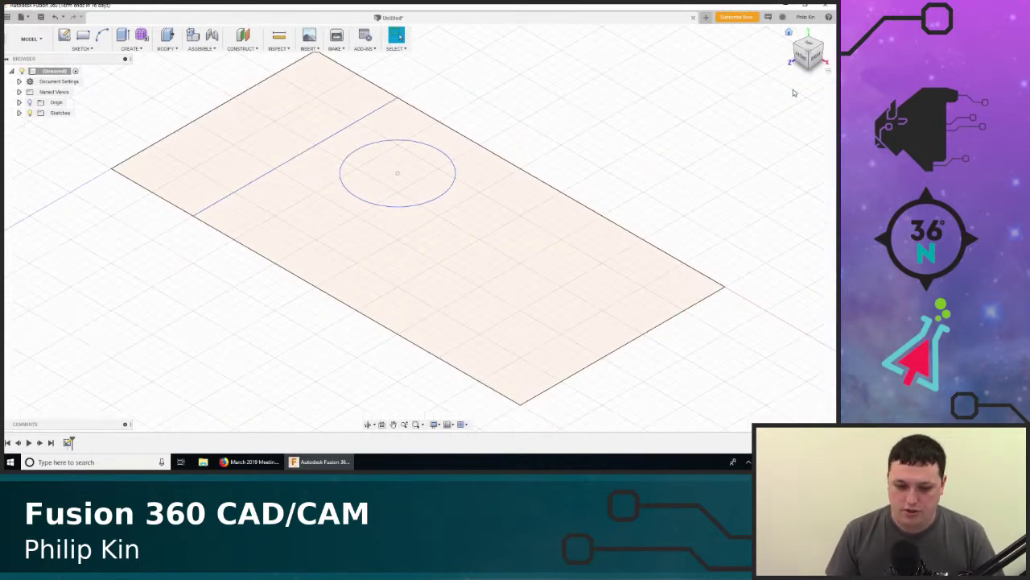
{"action": "left_click", "coordinate": [232, 109]}
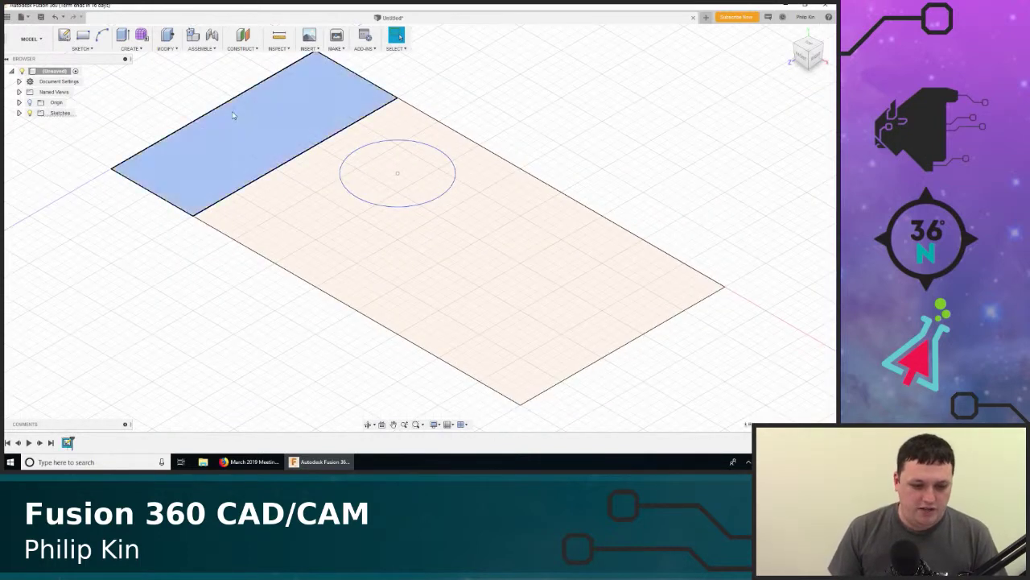
{"action": "left_click", "coordinate": [168, 34]}
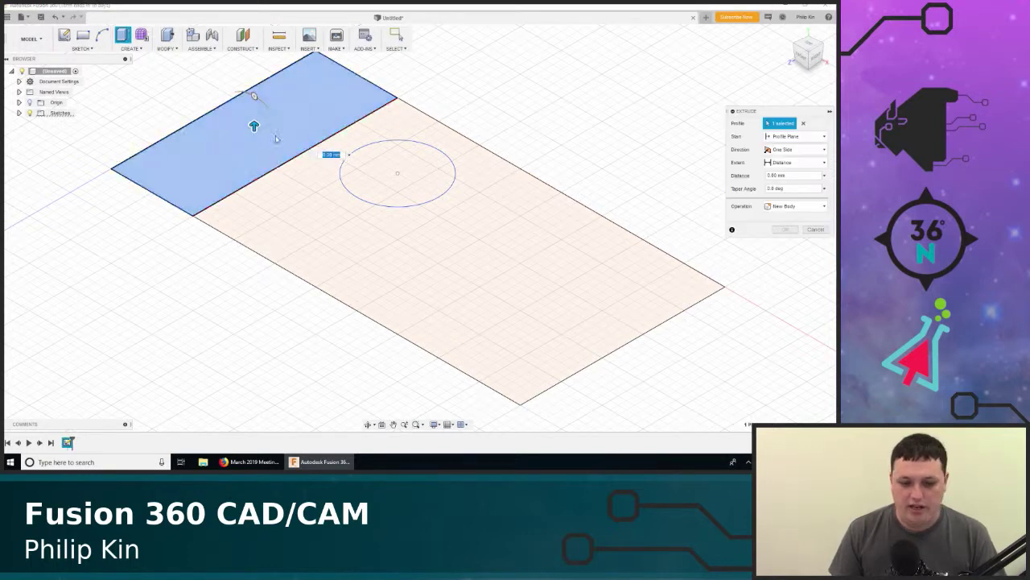
{"action": "left_click_drag", "start_coordinate": [253, 124], "coordinate": [254, 88]}
{"action": "left_click", "coordinate": [326, 199]}
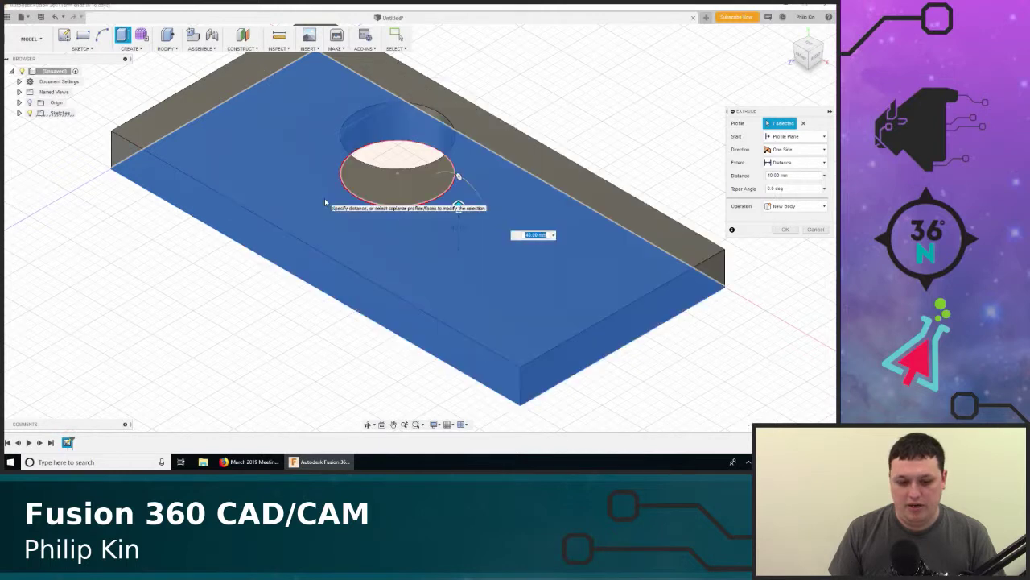
{"action": "left_click", "coordinate": [317, 205]}
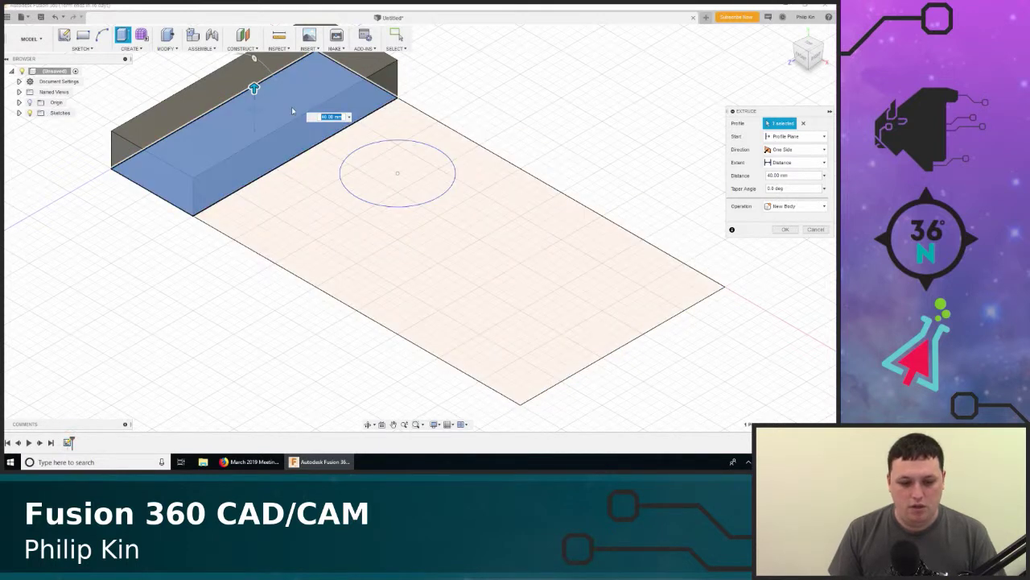
{"action": "key", "text": "Return"}
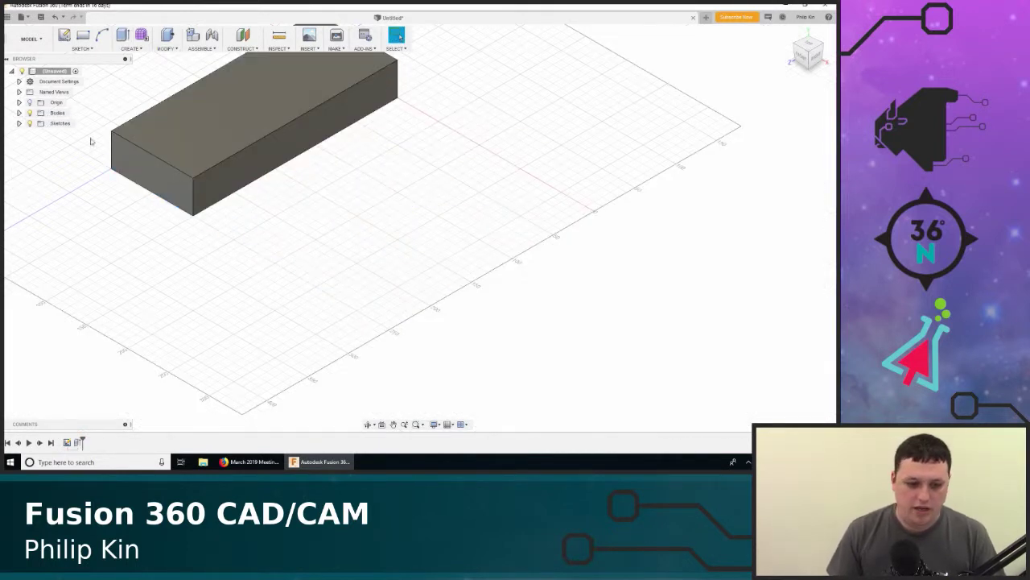
Make Sketch1 visible and extrude the plate profile around the circle 10 mm, joined to the block
{"action": "left_click", "coordinate": [18, 123]}
{"action": "left_click", "coordinate": [39, 134]}
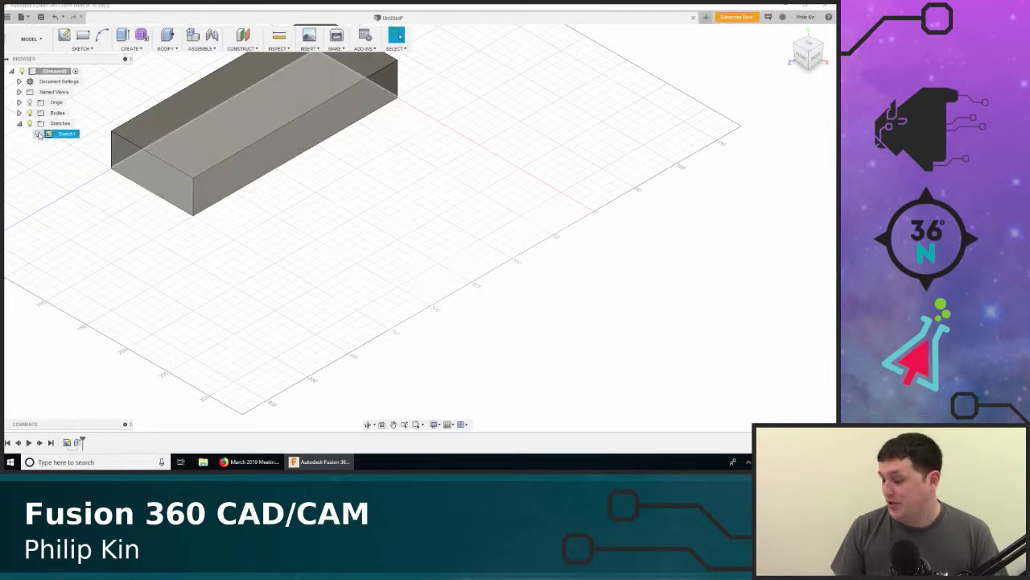
{"action": "left_click", "coordinate": [36, 134]}
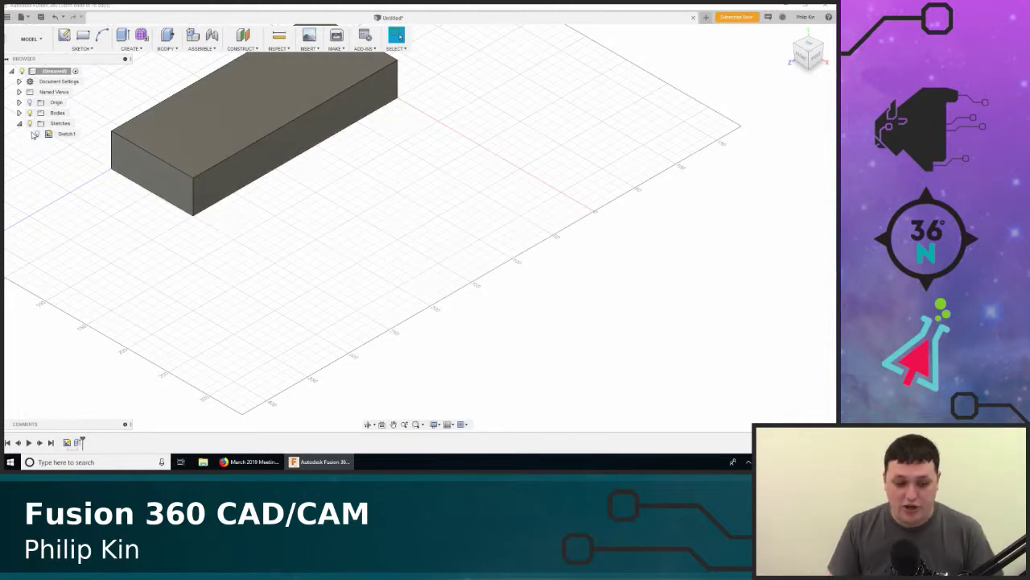
{"action": "left_click", "coordinate": [36, 135]}
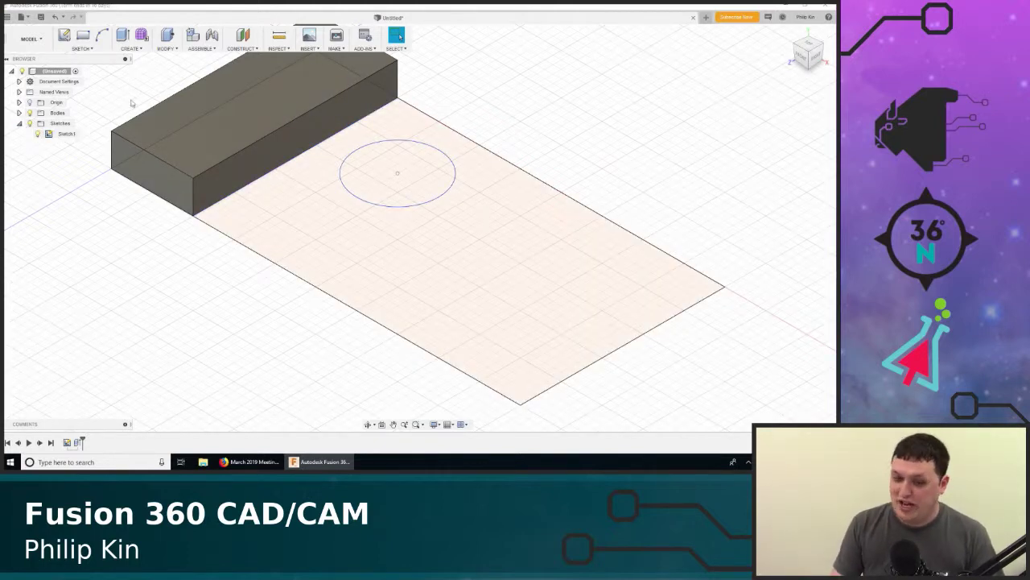
{"action": "left_click", "coordinate": [297, 201]}
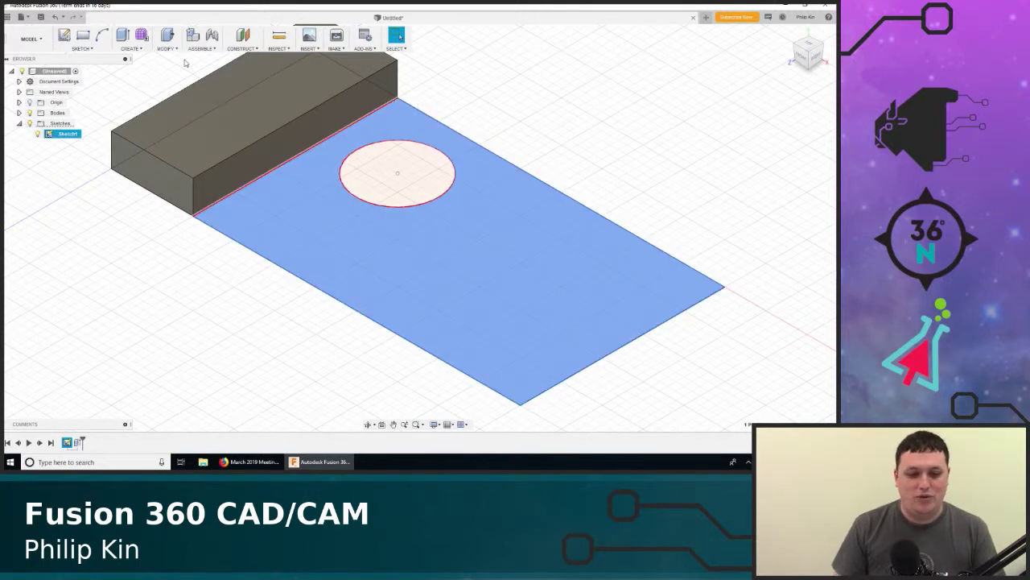
{"action": "key", "text": "e"}
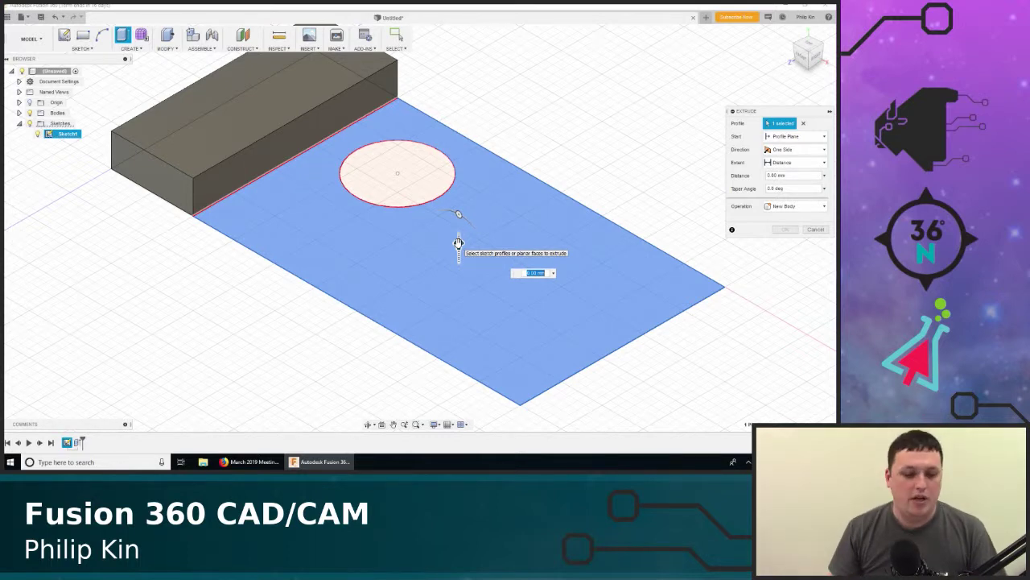
{"action": "left_click_drag", "start_coordinate": [458, 242], "coordinate": [458, 233]}
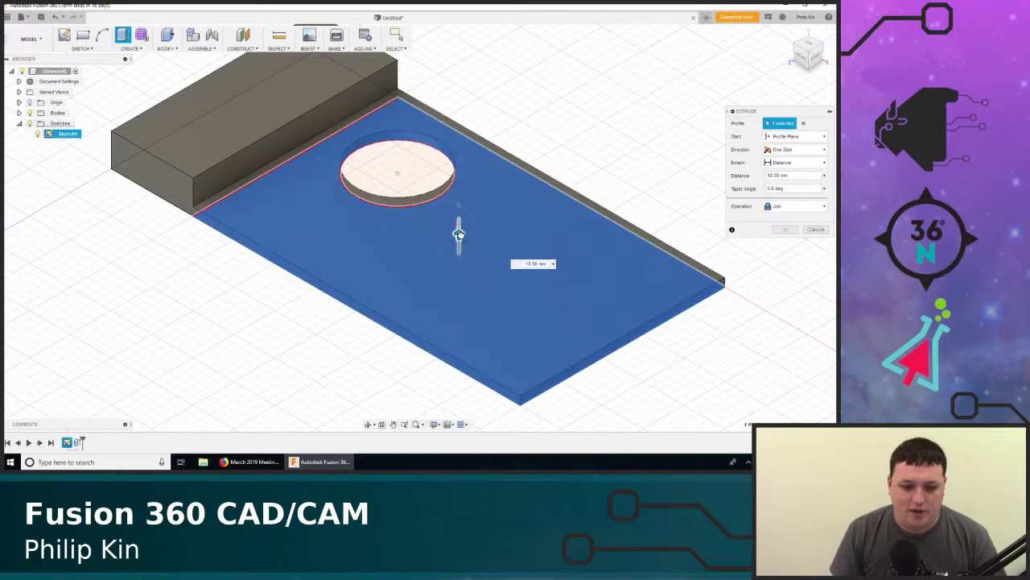
{"action": "key", "text": "Return"}
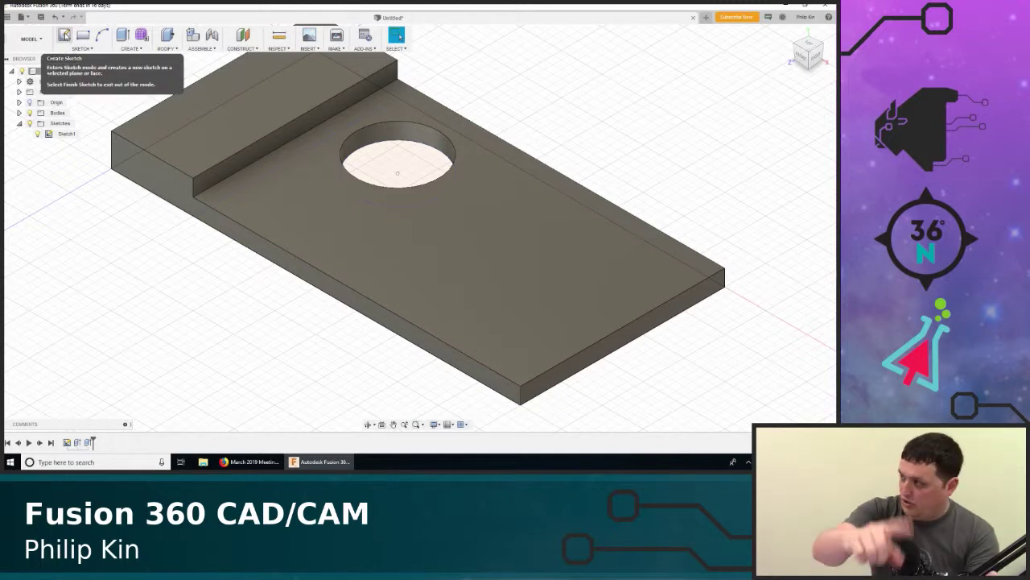
Start a new sketch on the part's side face
{"action": "left_click", "coordinate": [64, 35]}
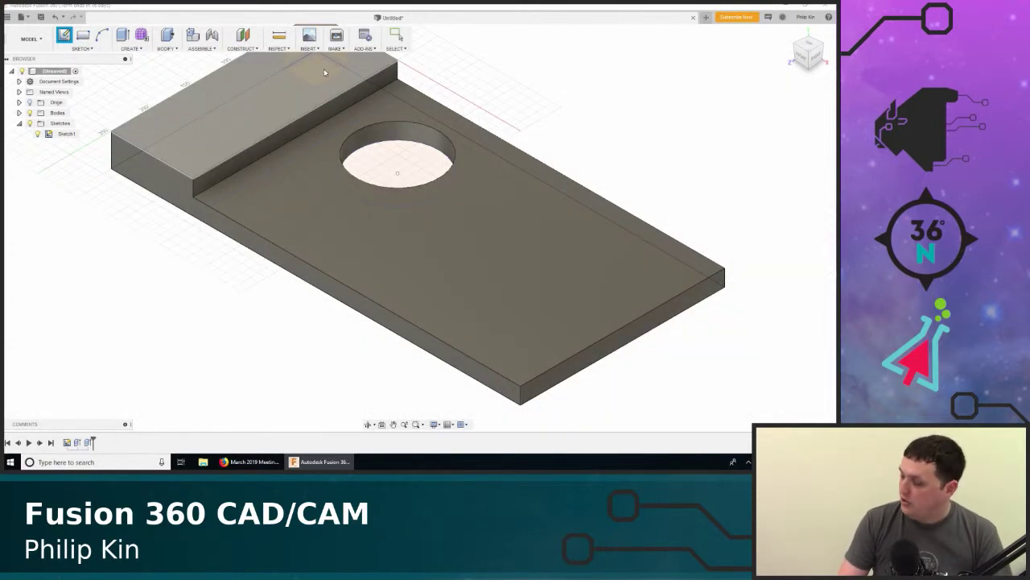
{"action": "left_click", "coordinate": [325, 72]}
{"action": "left_click", "coordinate": [147, 172]}
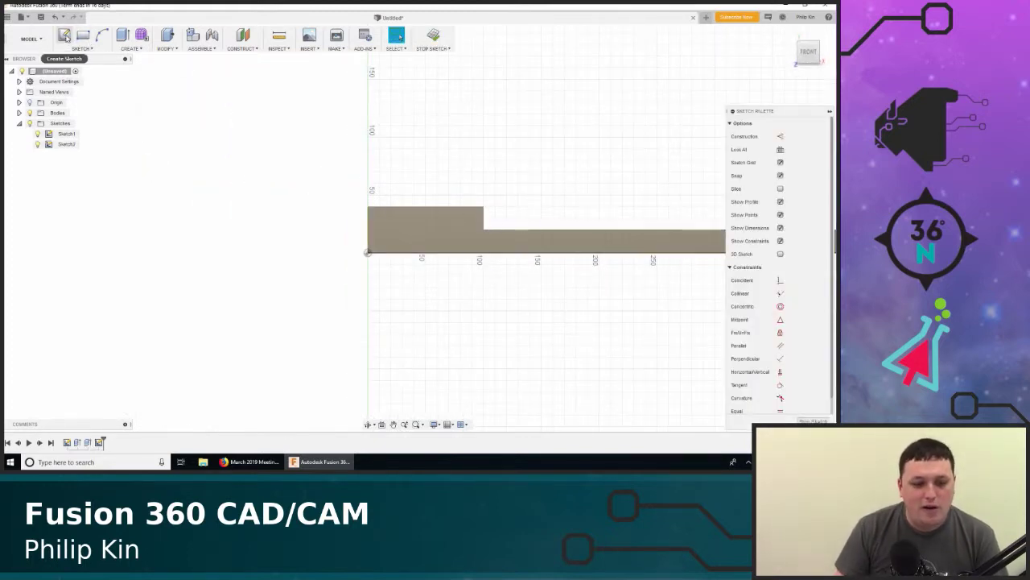
Draw a 40 mm circle centred on the step corner and finish the sketch
{"action": "left_click", "coordinate": [91, 49]}
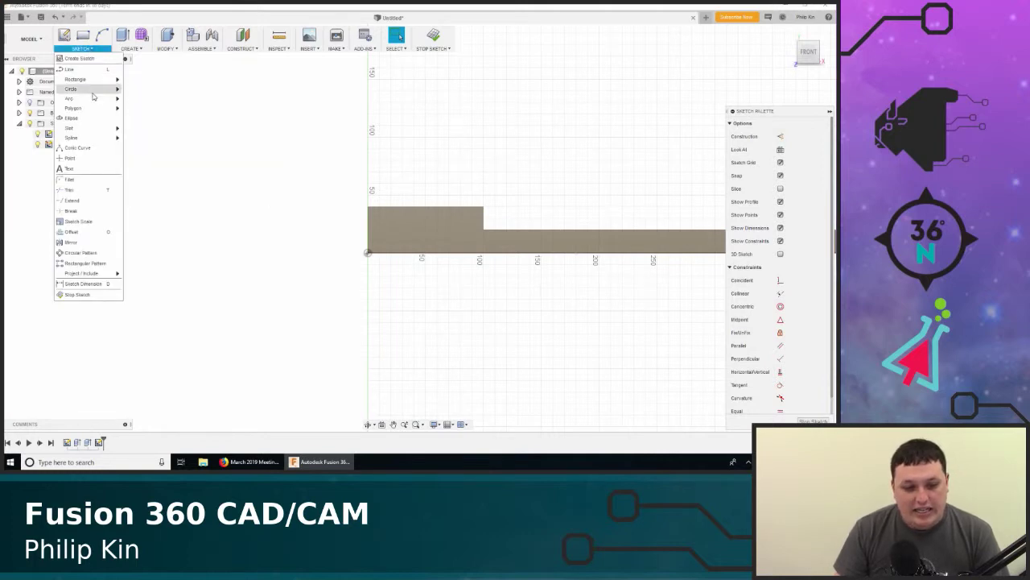
{"action": "mouse_move", "coordinate": [94, 94]}
{"action": "left_click", "coordinate": [133, 91]}
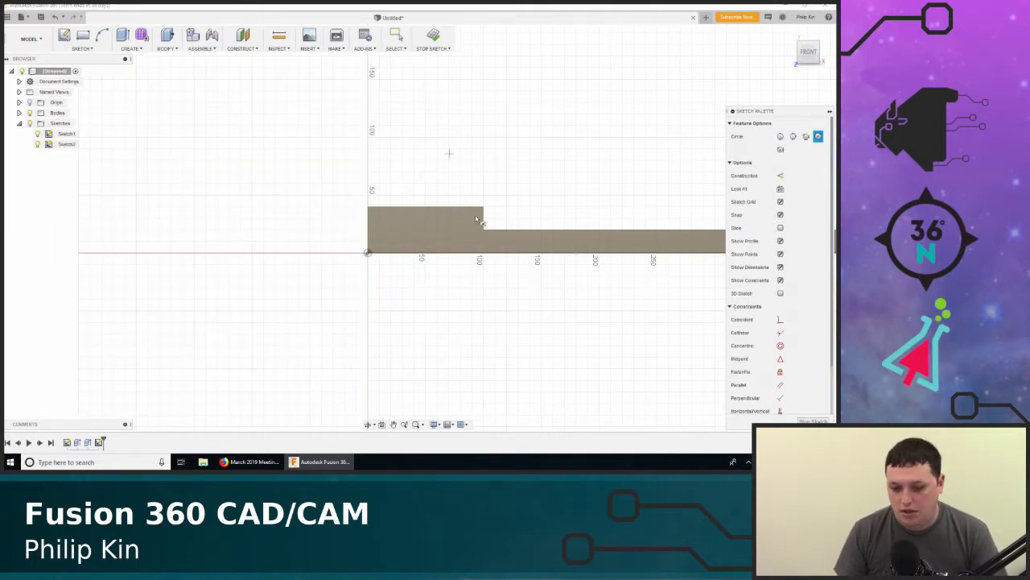
{"action": "left_click", "coordinate": [483, 207]}
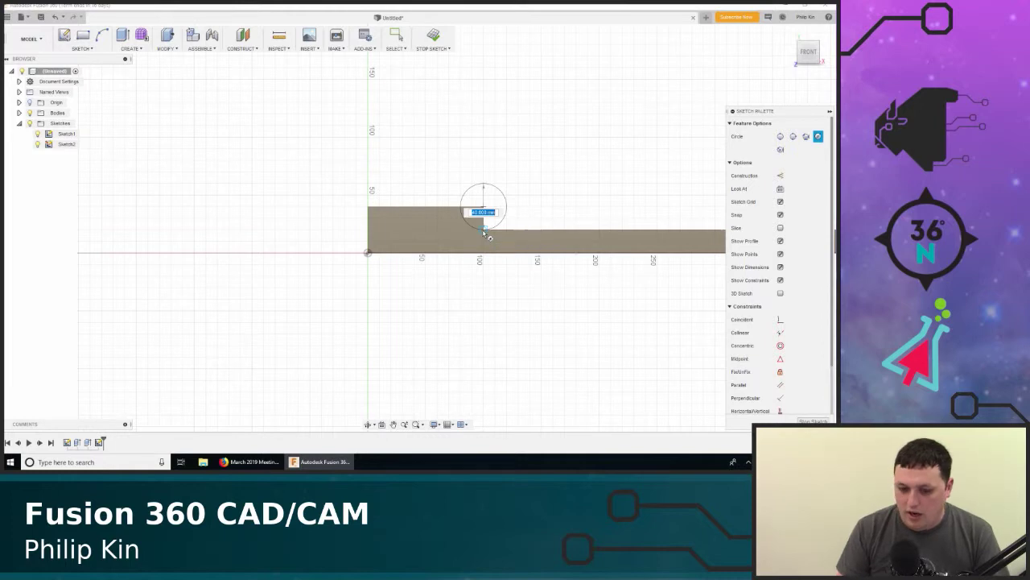
{"action": "key", "text": "Return"}
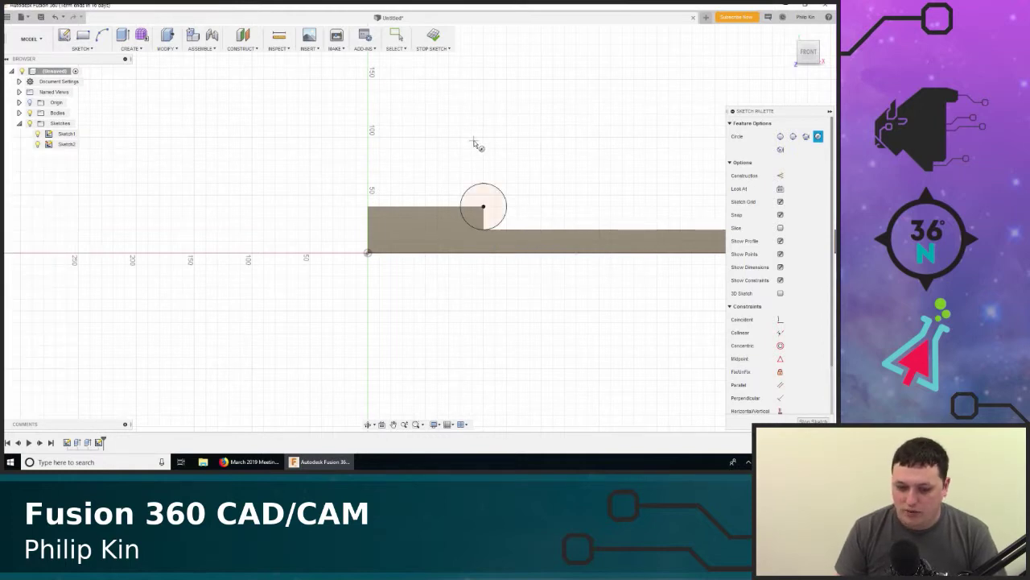
{"action": "left_click", "coordinate": [433, 36]}
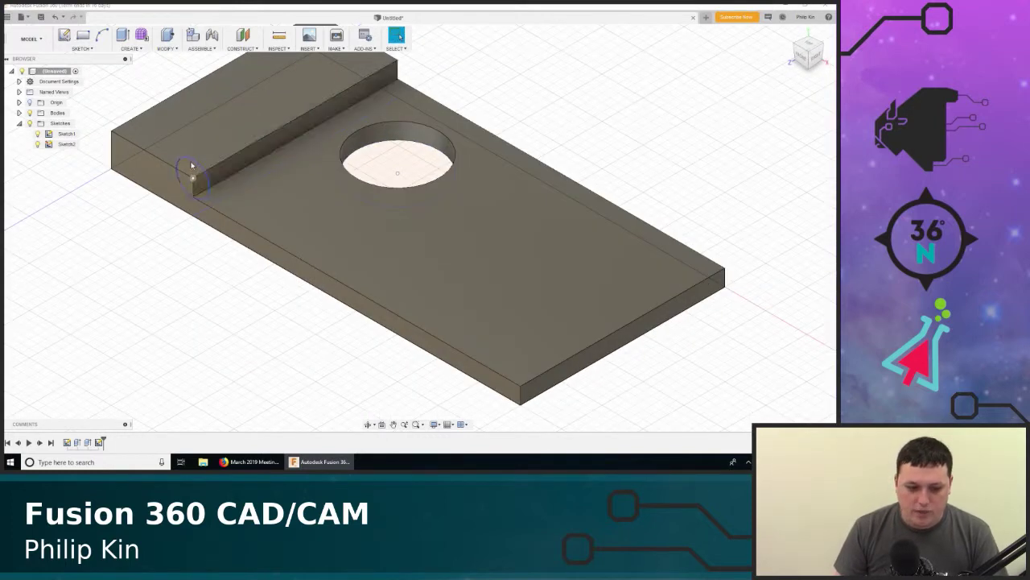
Extrude the circle profile along the step's full length, trying the Join, Intersect and Cut operations
{"action": "left_click", "coordinate": [188, 182]}
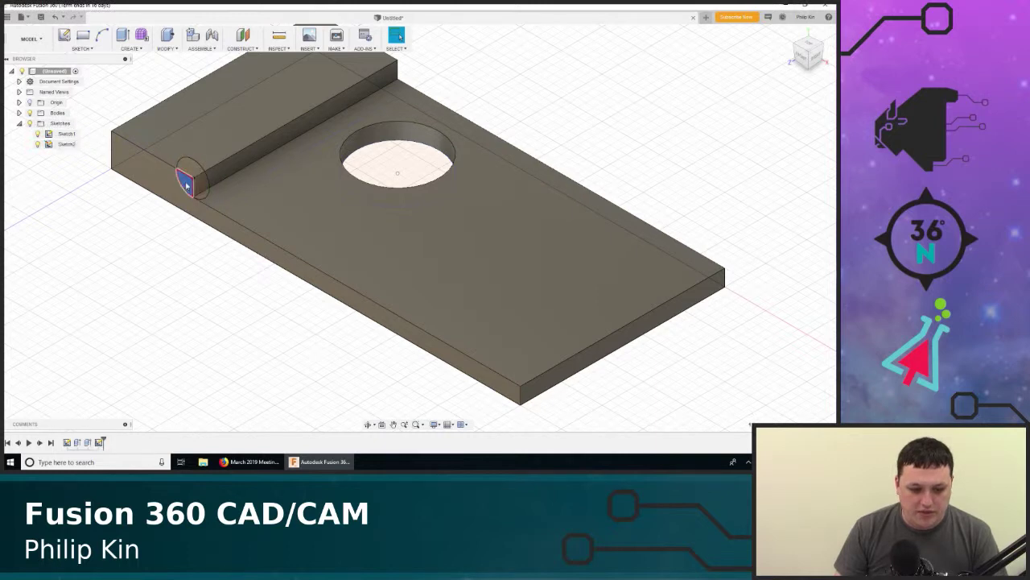
{"action": "left_click", "coordinate": [168, 35]}
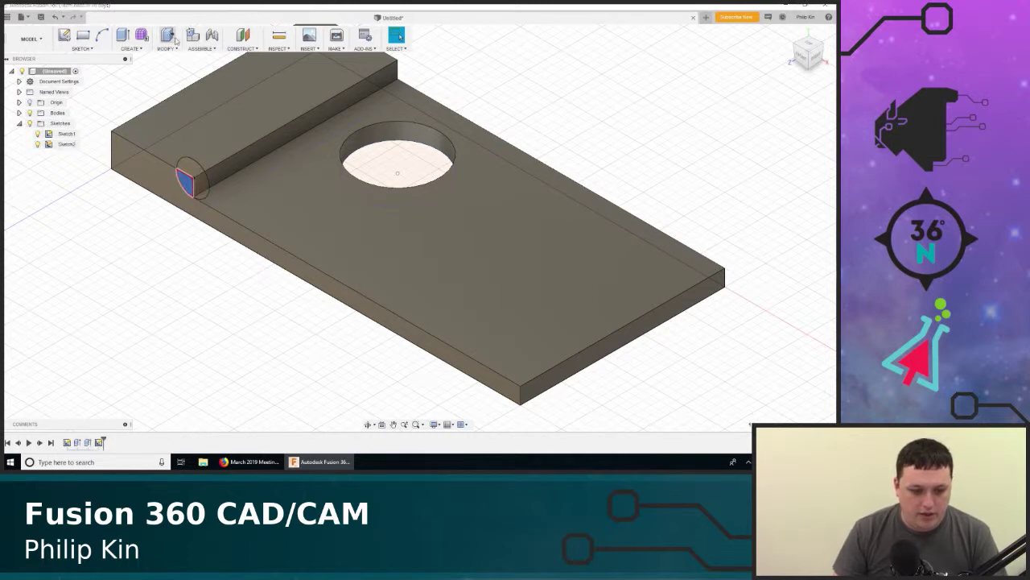
{"action": "left_click_drag", "start_coordinate": [187, 180], "coordinate": [482, 101]}
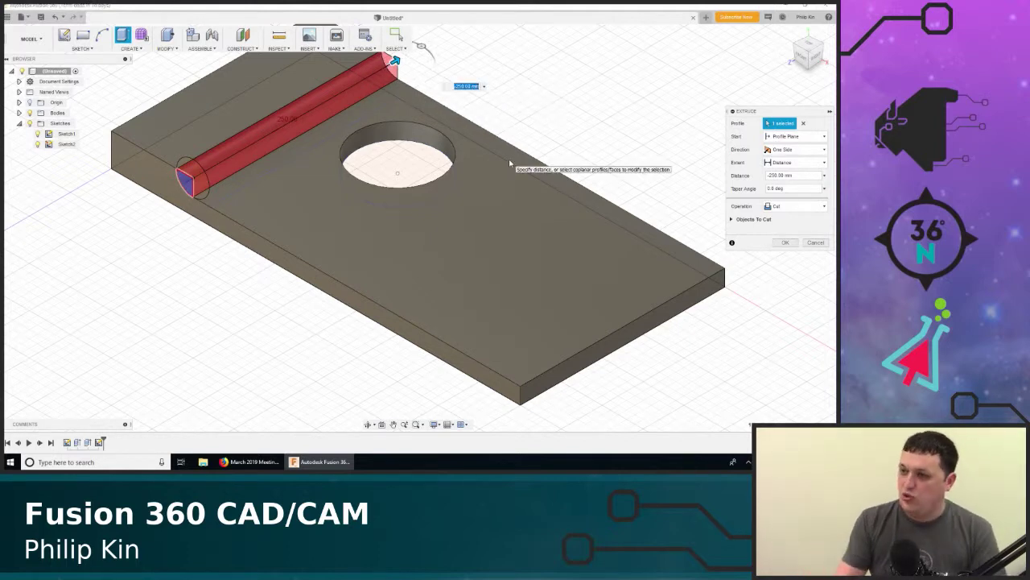
{"action": "left_click", "coordinate": [796, 205]}
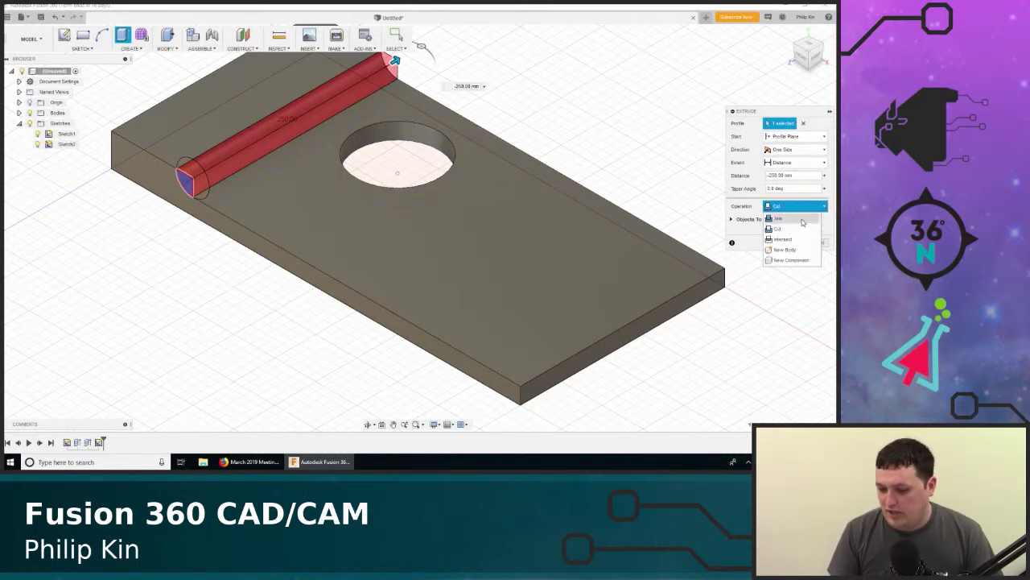
{"action": "left_click", "coordinate": [778, 218]}
{"action": "left_click", "coordinate": [793, 206]}
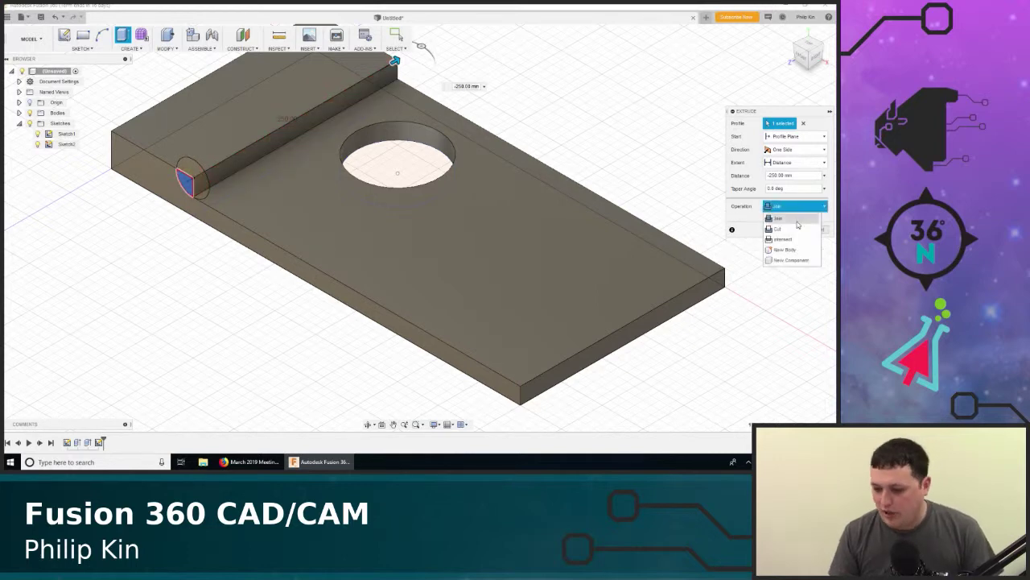
{"action": "left_click", "coordinate": [783, 239]}
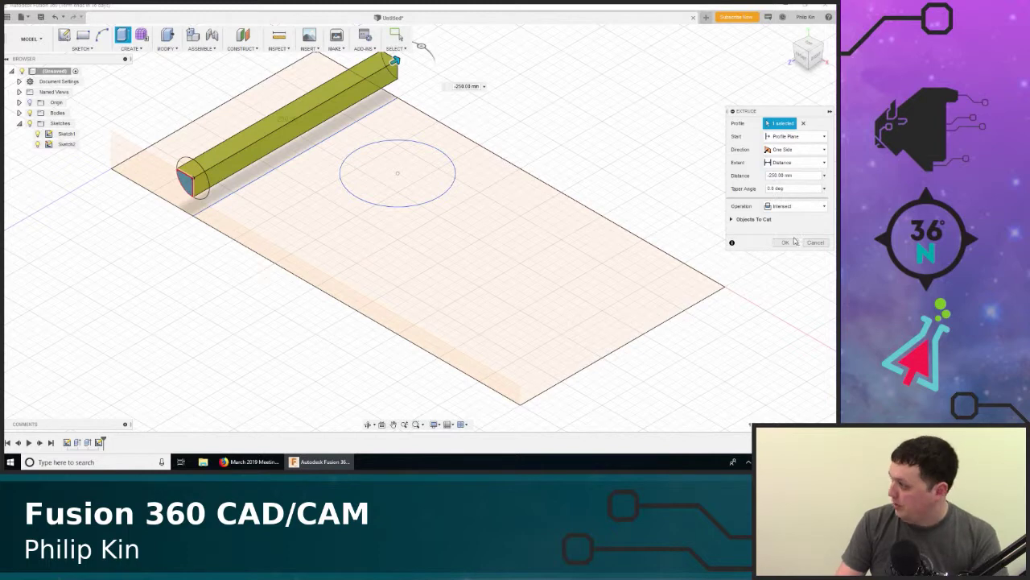
{"action": "left_click", "coordinate": [794, 206]}
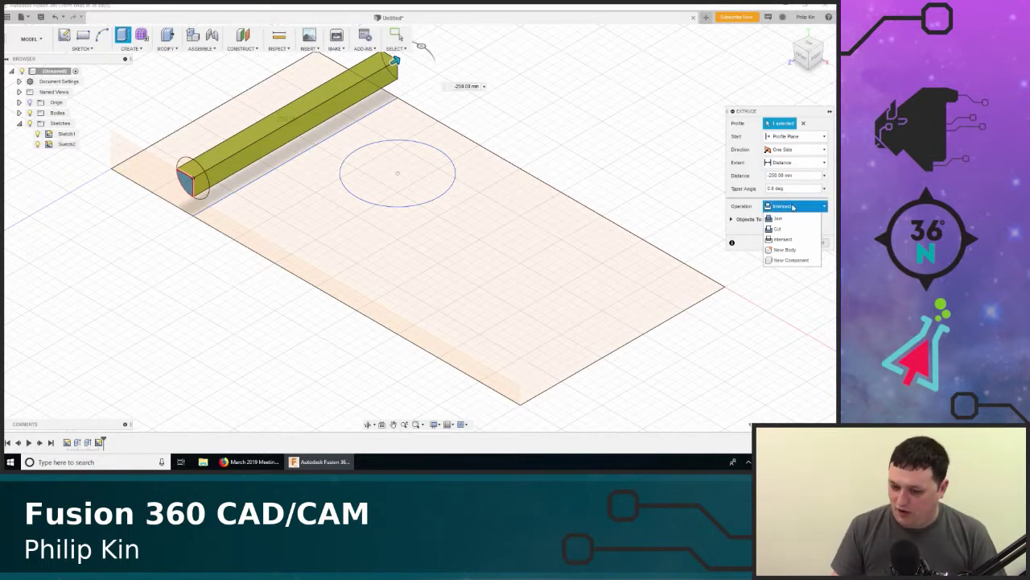
{"action": "left_click", "coordinate": [778, 228]}
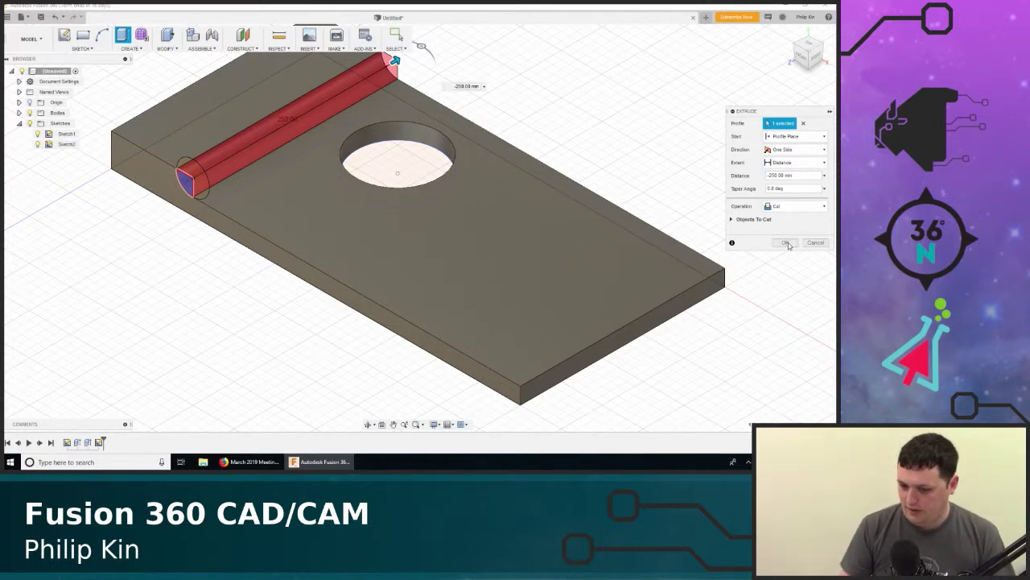
{"action": "left_click", "coordinate": [793, 207]}
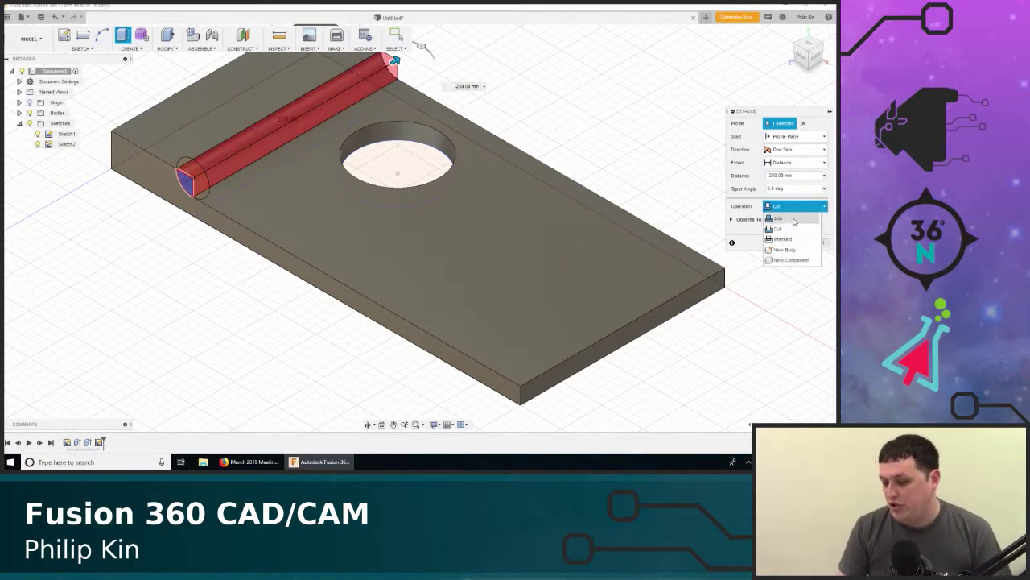
{"action": "left_click", "coordinate": [793, 219]}
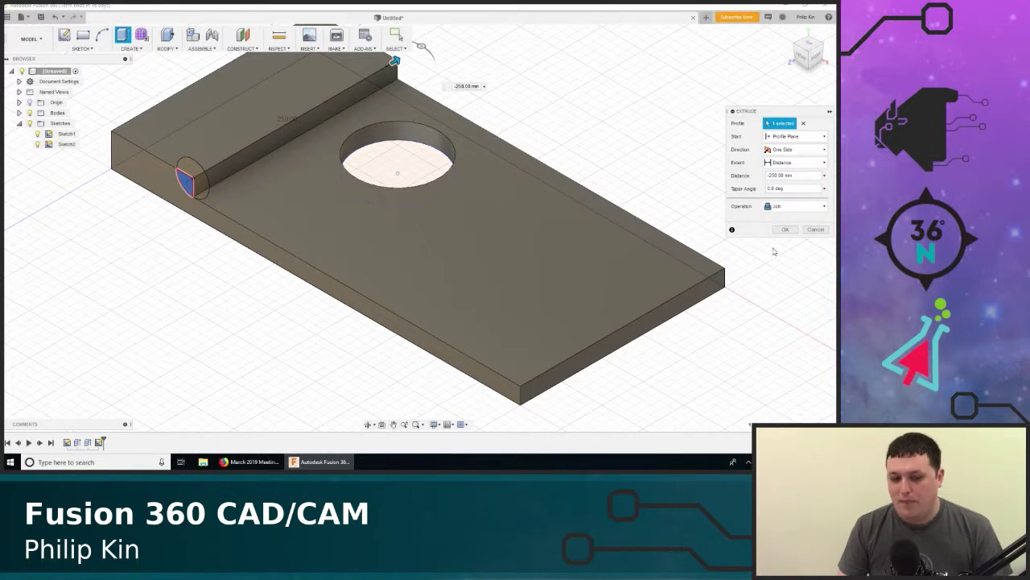
Keep only the circle profile selected and set the extrusion to Cut to form the groove
{"action": "left_click", "coordinate": [191, 173]}
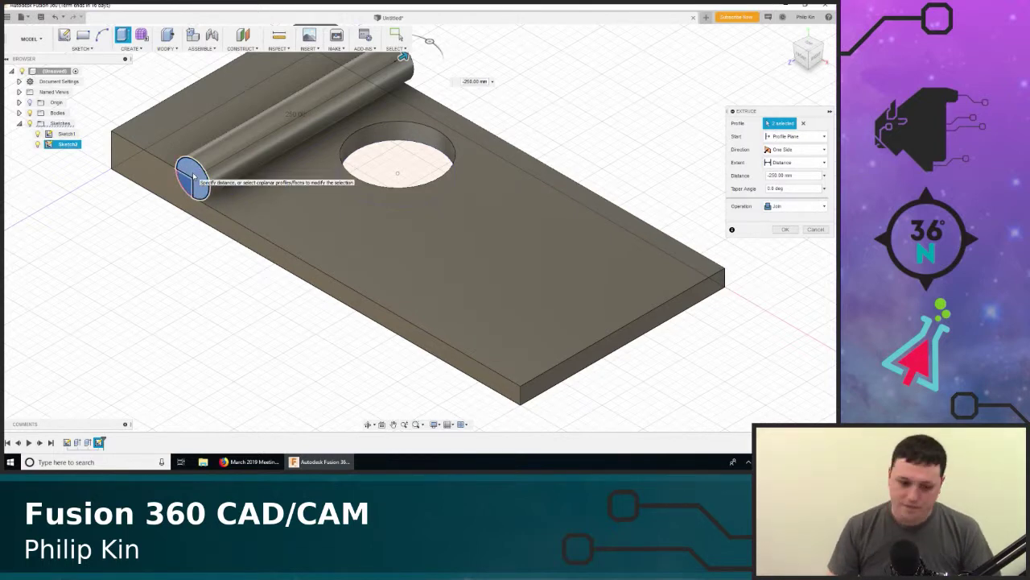
{"action": "left_click", "coordinate": [194, 176]}
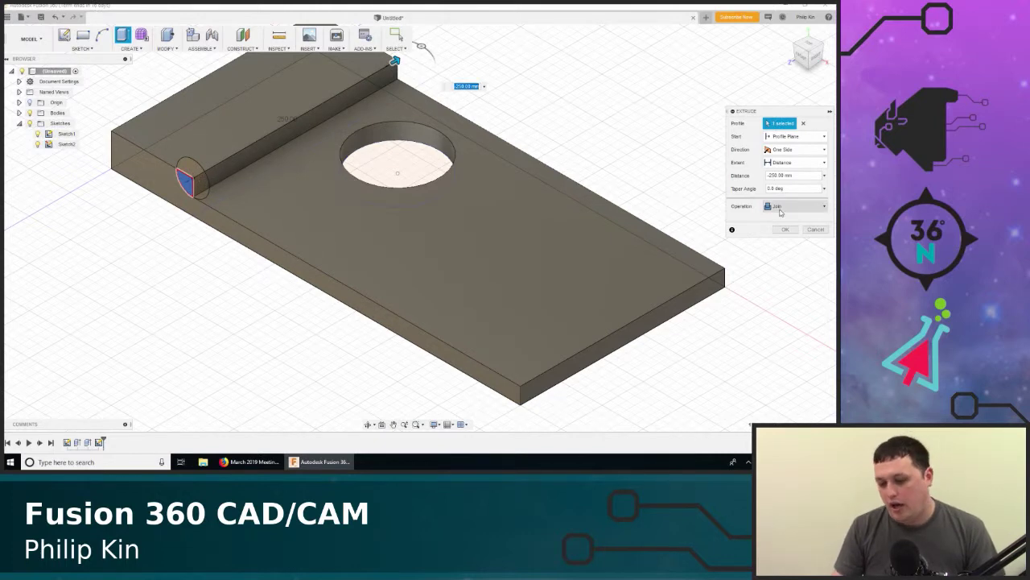
{"action": "left_click", "coordinate": [777, 207]}
{"action": "left_click", "coordinate": [780, 229]}
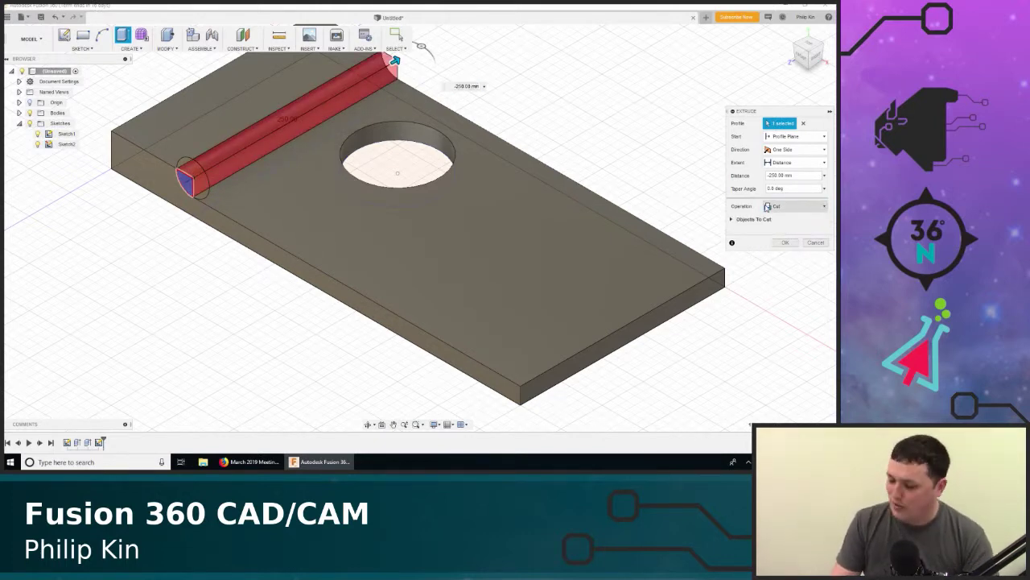
{"action": "left_click", "coordinate": [786, 243]}
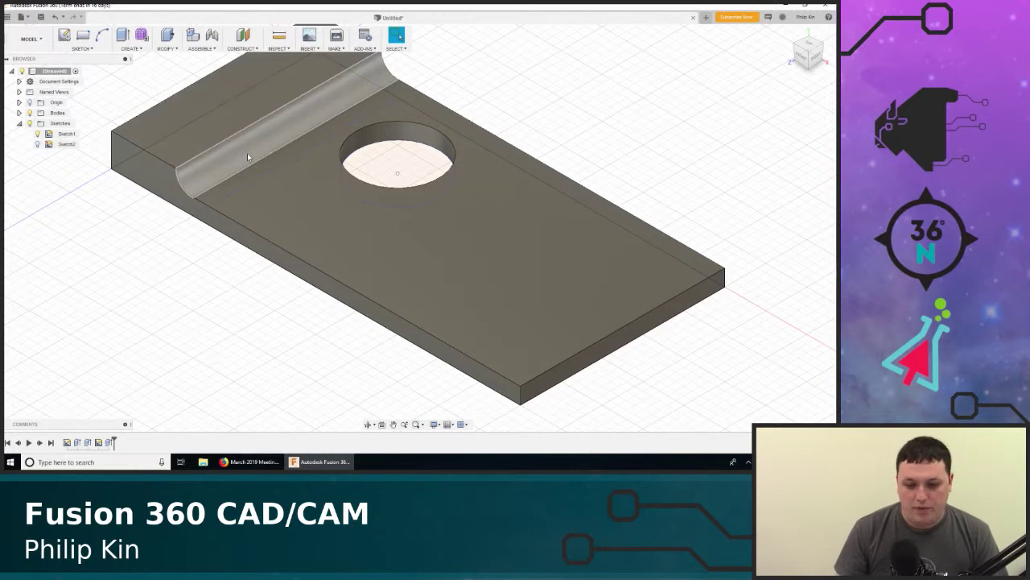
Fillet the hole's top edge with a 20 mm radius
{"action": "right_click", "coordinate": [352, 176]}
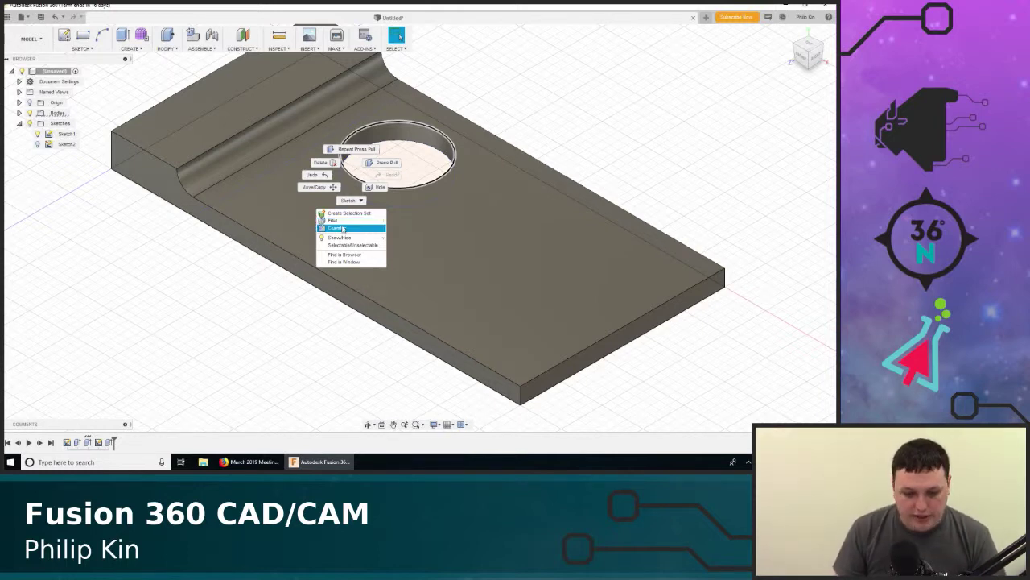
{"action": "left_click", "coordinate": [338, 221]}
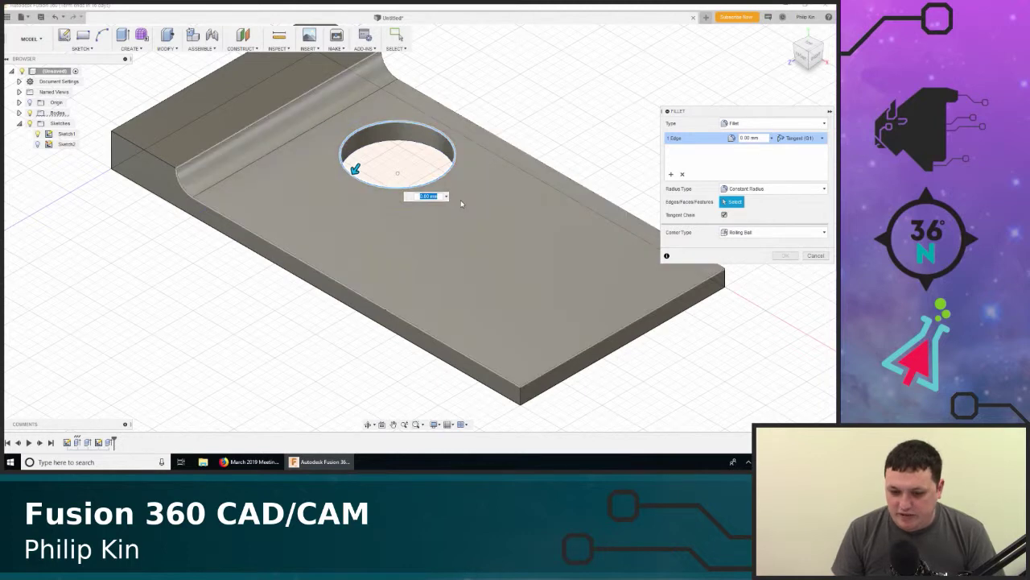
{"action": "type", "text": "10"}
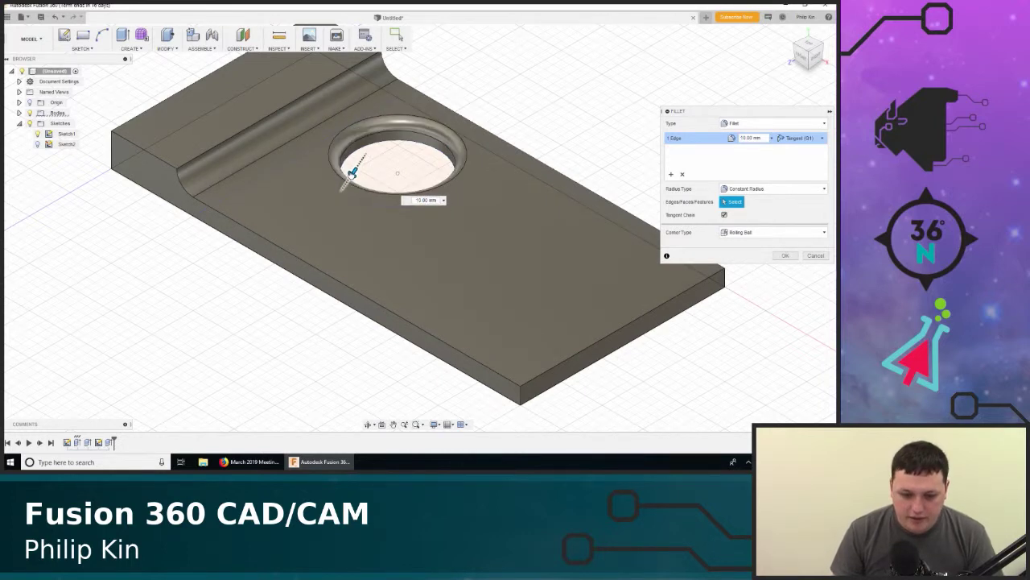
{"action": "left_click_drag", "start_coordinate": [351, 173], "coordinate": [346, 182]}
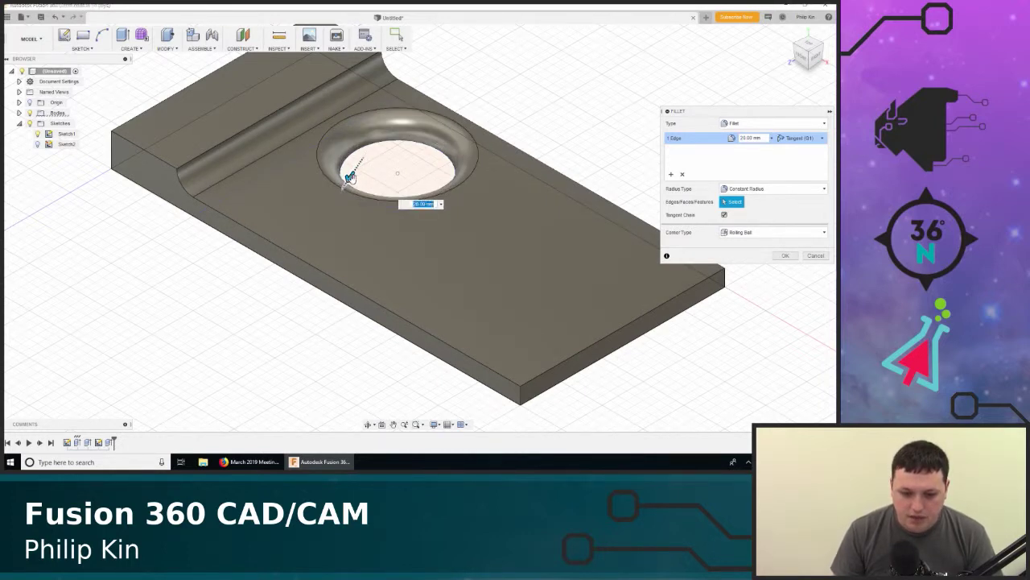
{"action": "left_click", "coordinate": [786, 256]}
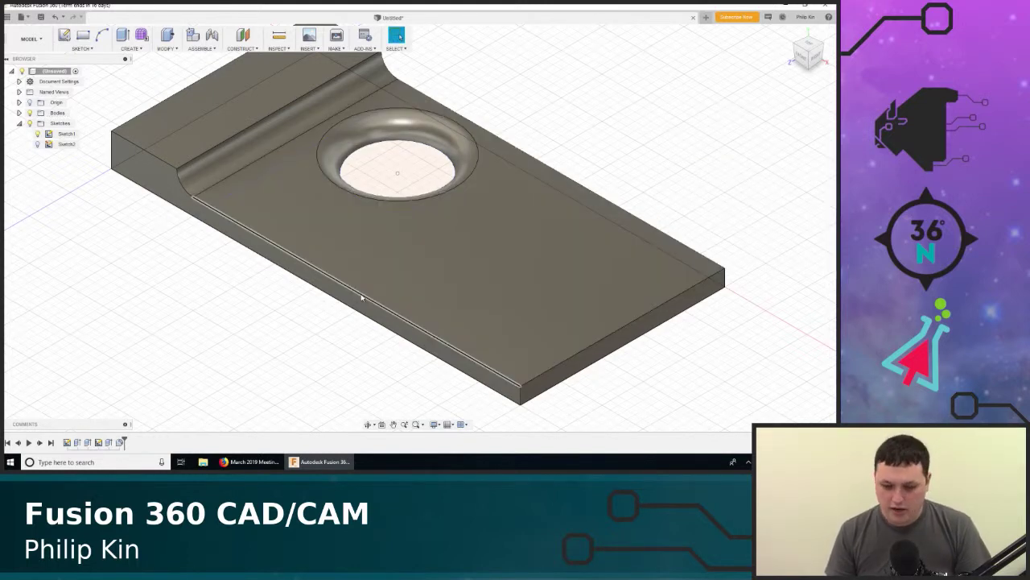
Round the plate's selected outer top edges with a 10 mm fillet
{"action": "left_click", "coordinate": [362, 294]}
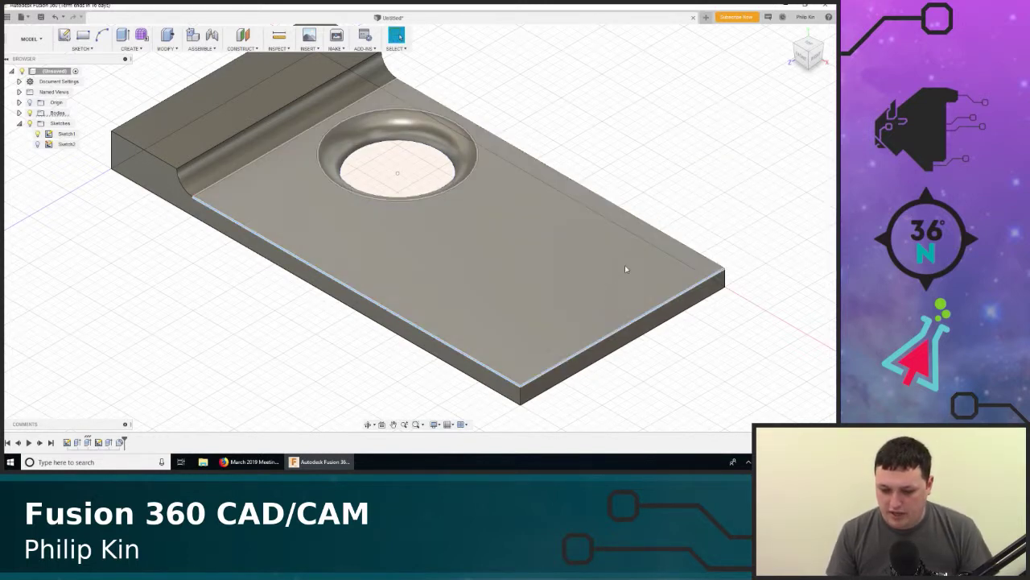
{"action": "right_click", "coordinate": [637, 221]}
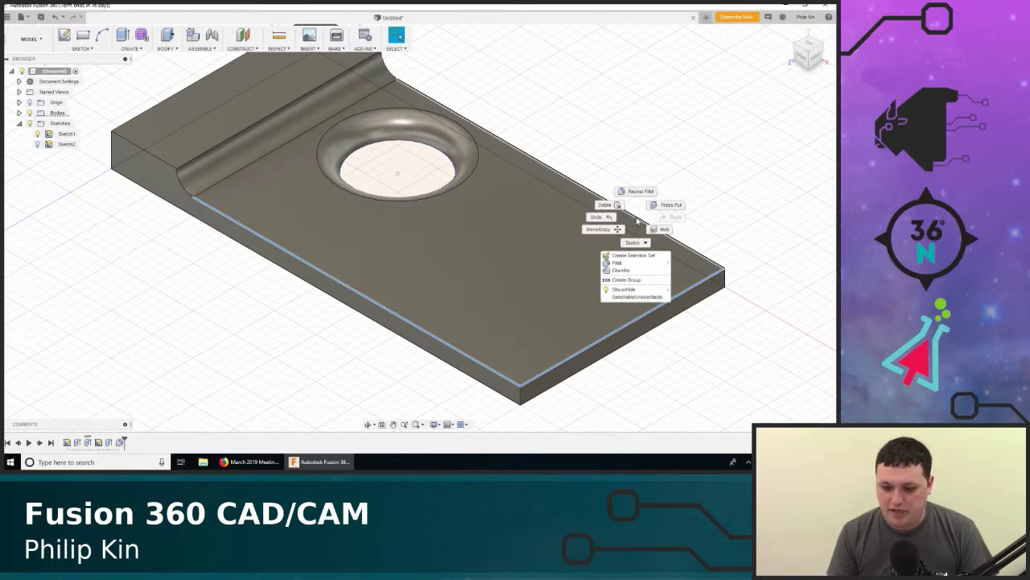
{"action": "left_click", "coordinate": [617, 263]}
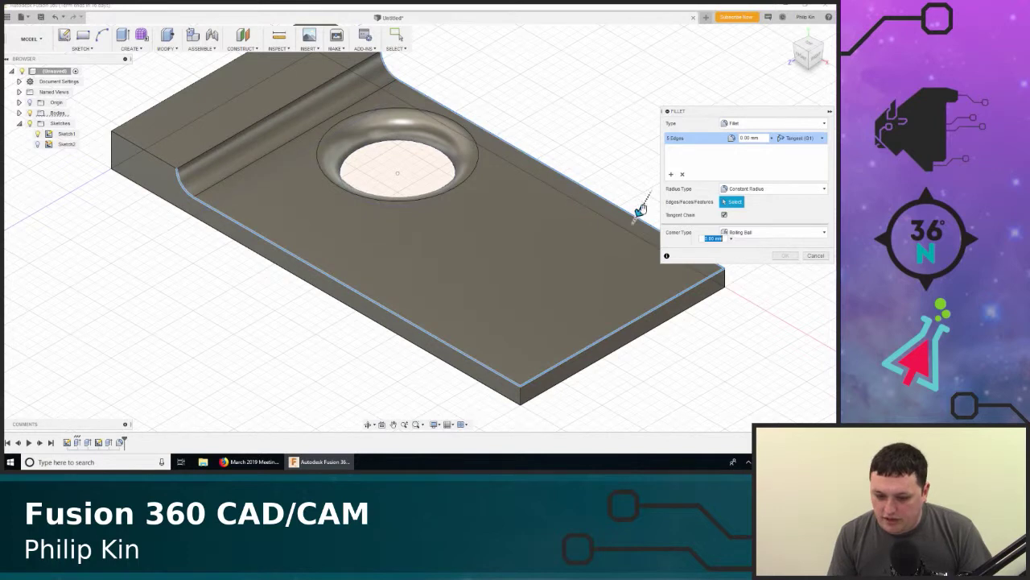
{"action": "type", "text": "10"}
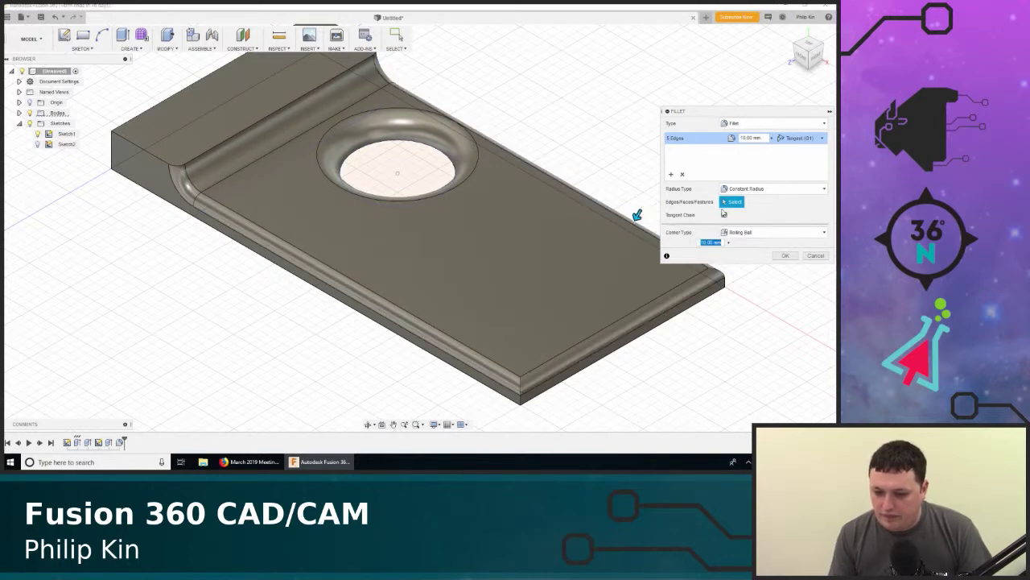
{"action": "left_click", "coordinate": [786, 255]}
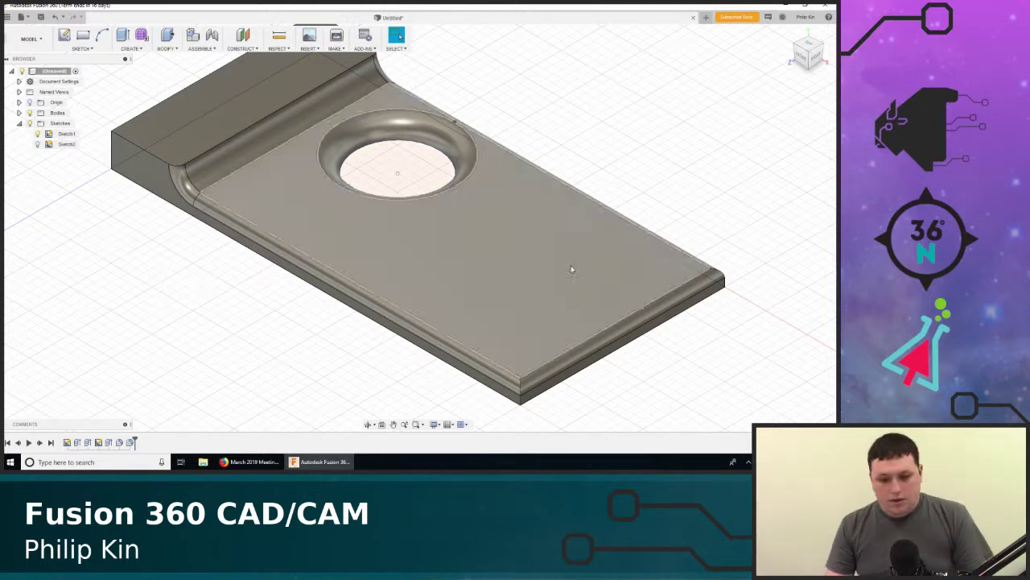
Turn Sketch2's visibility back on in the browser
{"action": "right_click", "coordinate": [724, 326]}
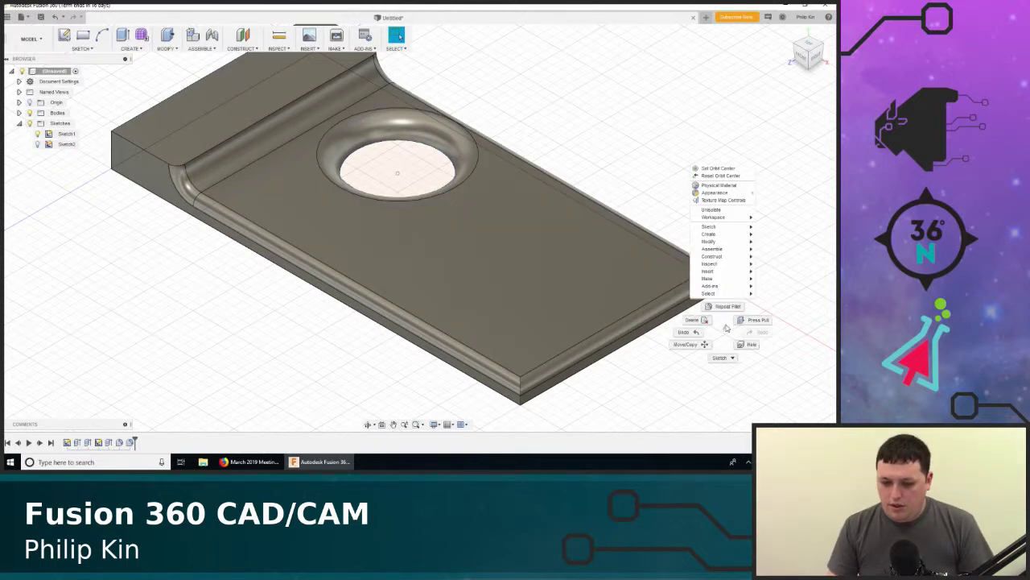
{"action": "key", "text": "Escape"}
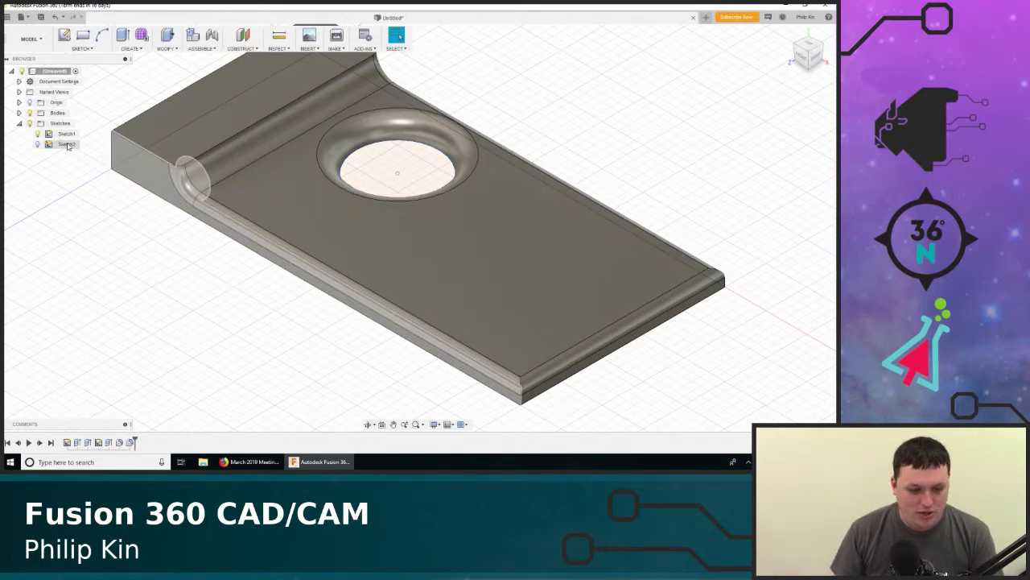
{"action": "left_click", "coordinate": [37, 144]}
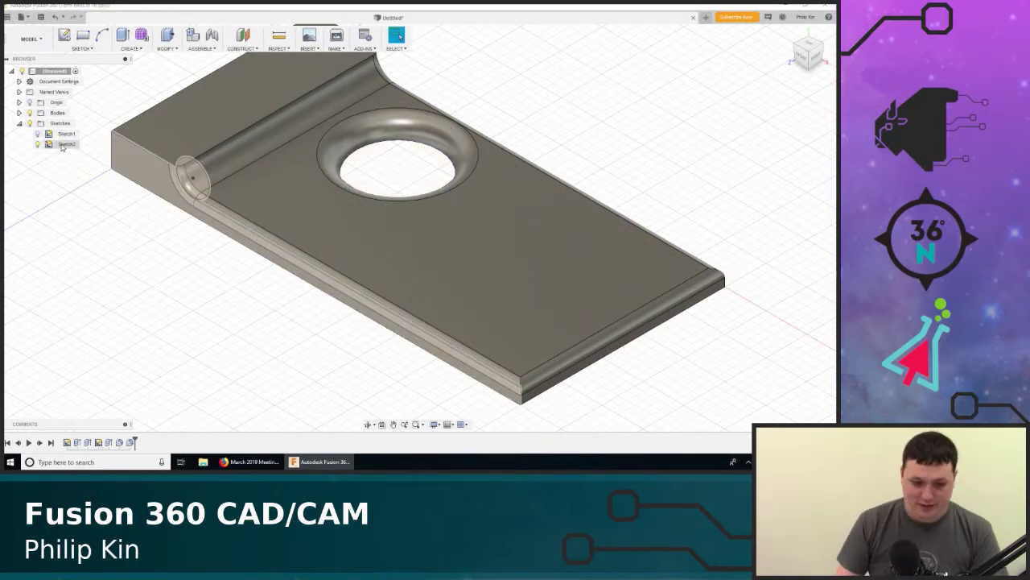
Edit Sketch2 and draw a sloped line from the step corner to the plate's right end
{"action": "double_click", "coordinate": [64, 144]}
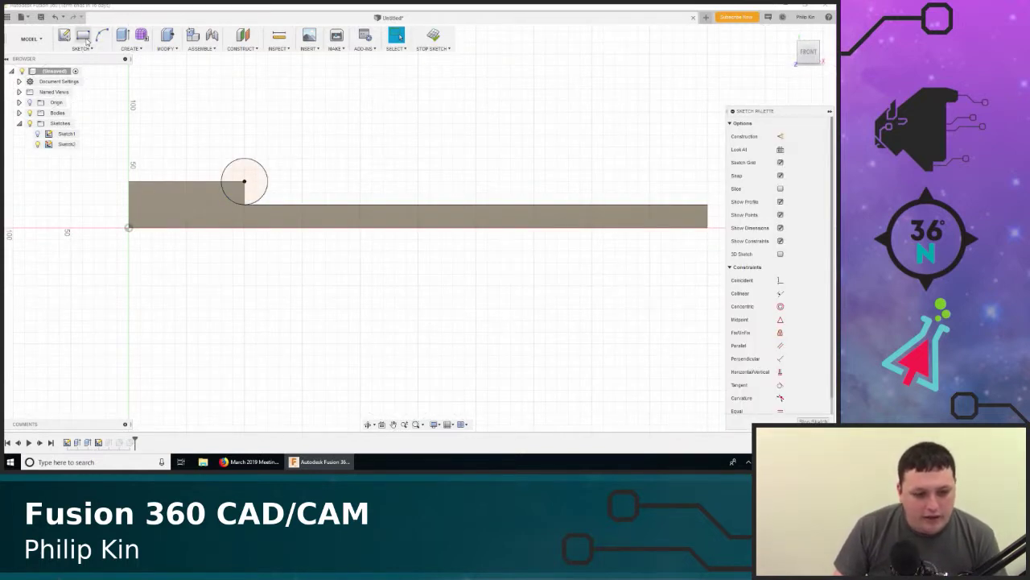
{"action": "left_click", "coordinate": [91, 49]}
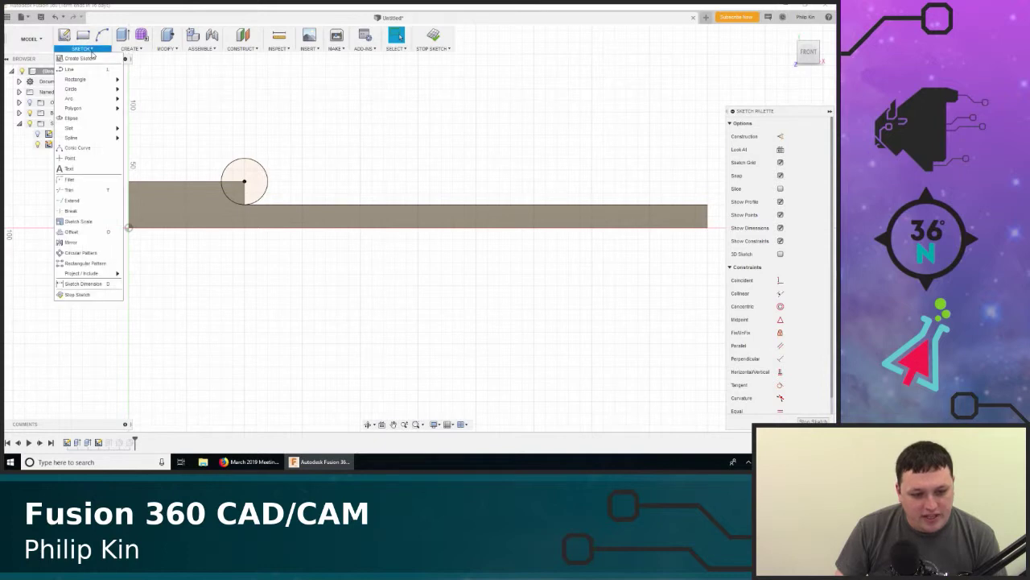
{"action": "left_click", "coordinate": [71, 69]}
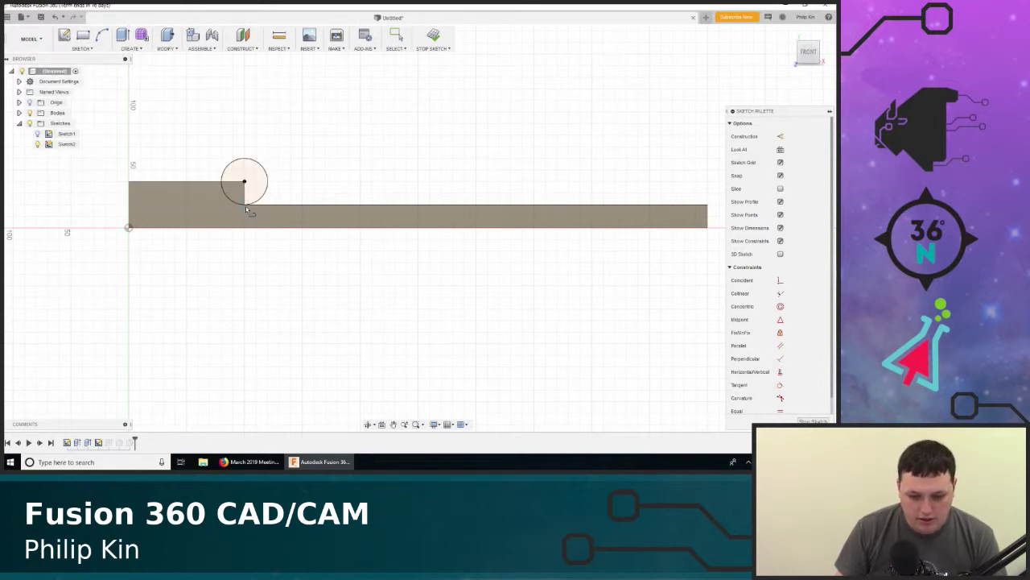
{"action": "left_click", "coordinate": [245, 206]}
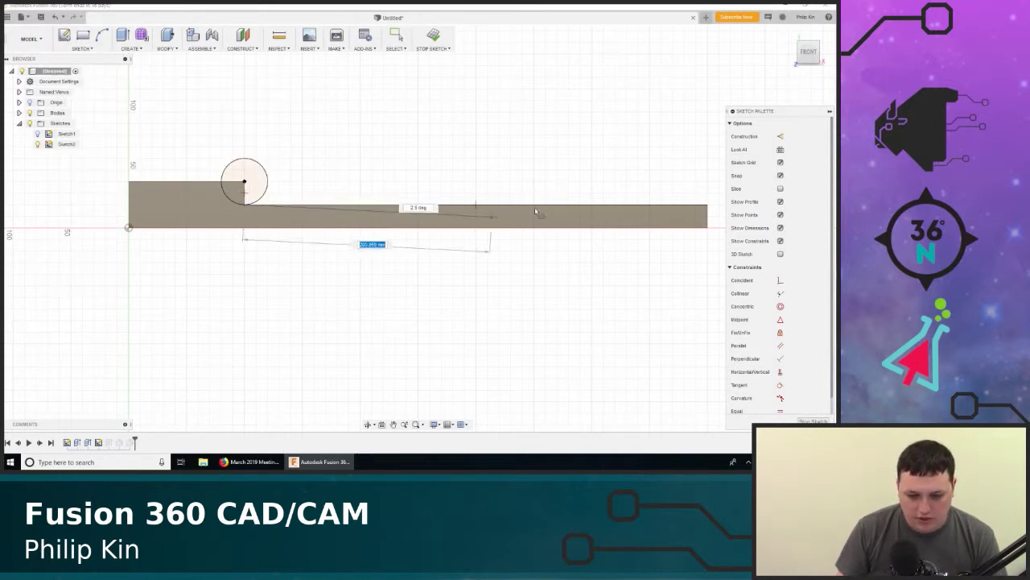
{"action": "double_click", "coordinate": [709, 215]}
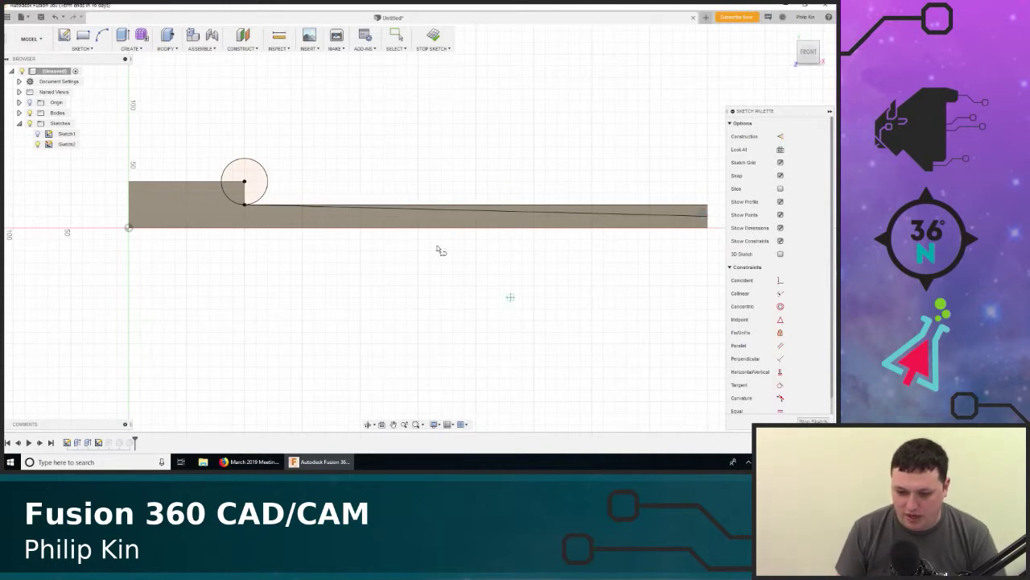
Draw a line back to the step corner to close the thin wedge, then select its profile
{"action": "left_click", "coordinate": [709, 221]}
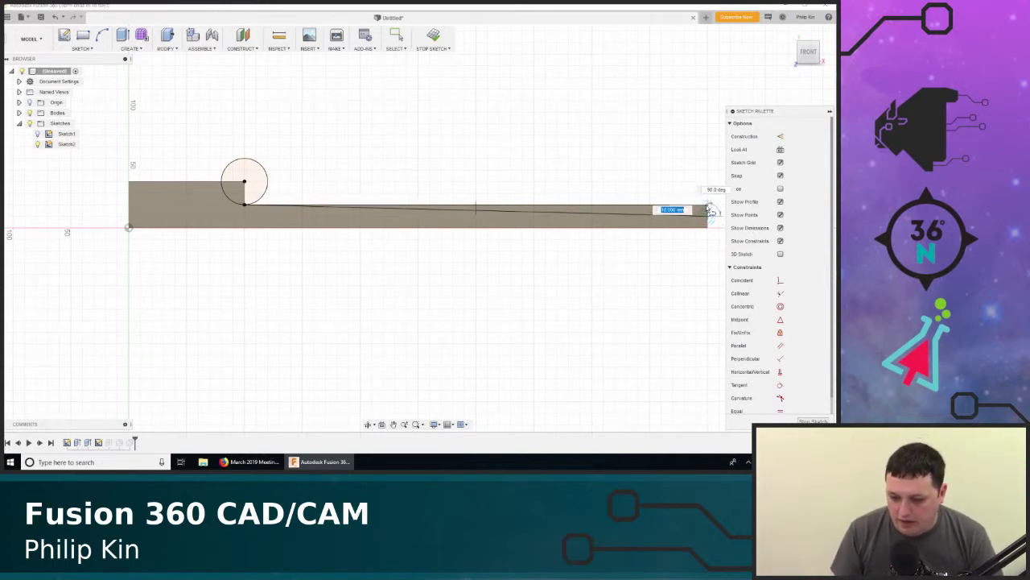
{"action": "key", "text": "Escape"}
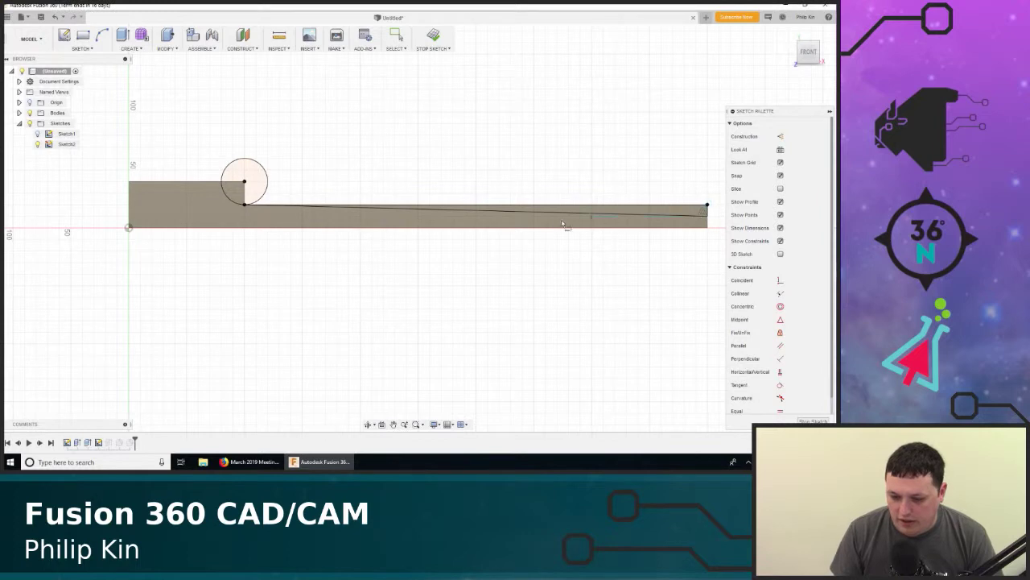
{"action": "left_click", "coordinate": [708, 206]}
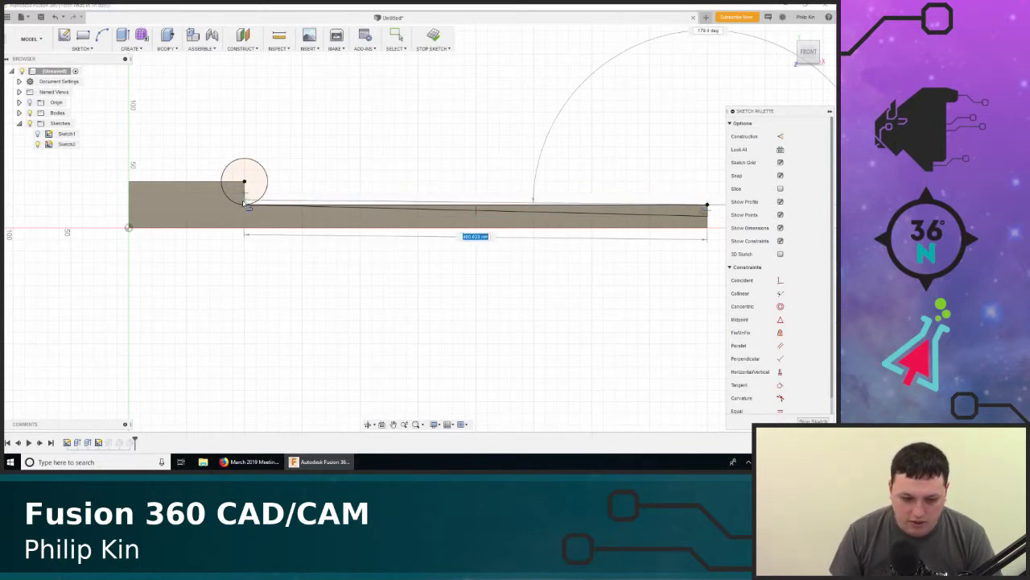
{"action": "left_click", "coordinate": [245, 204]}
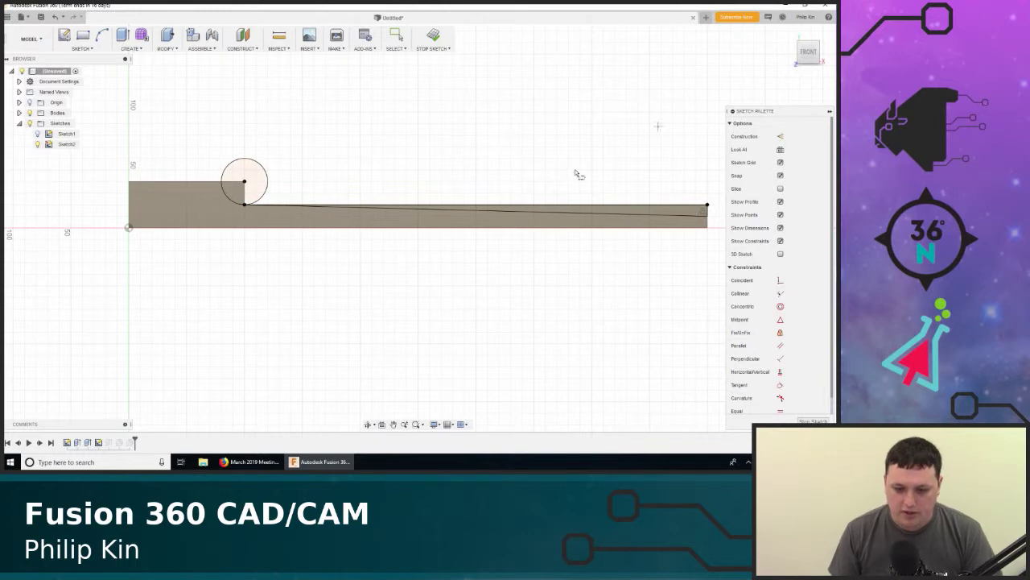
{"action": "right_click", "coordinate": [622, 125]}
{"action": "left_click", "coordinate": [603, 119]}
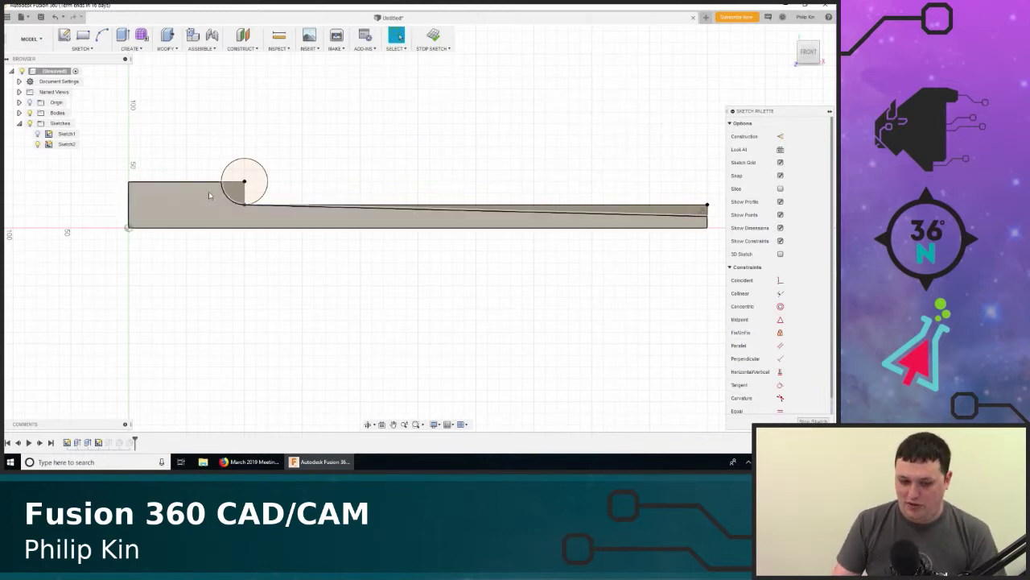
{"action": "left_click", "coordinate": [543, 209]}
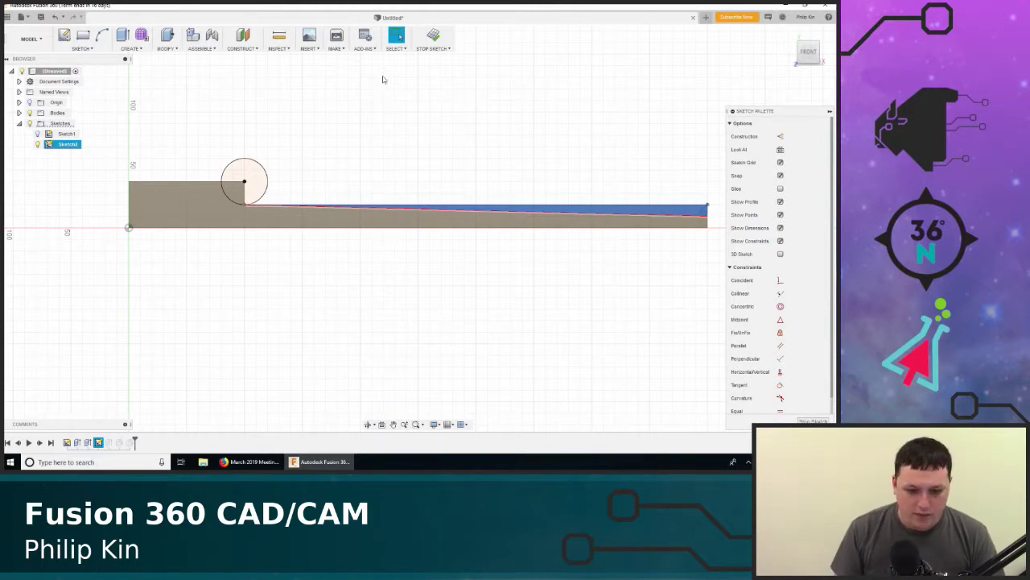
Finish the sketch and add the wedge profile to the groove's extrude cut
{"action": "left_click", "coordinate": [433, 35]}
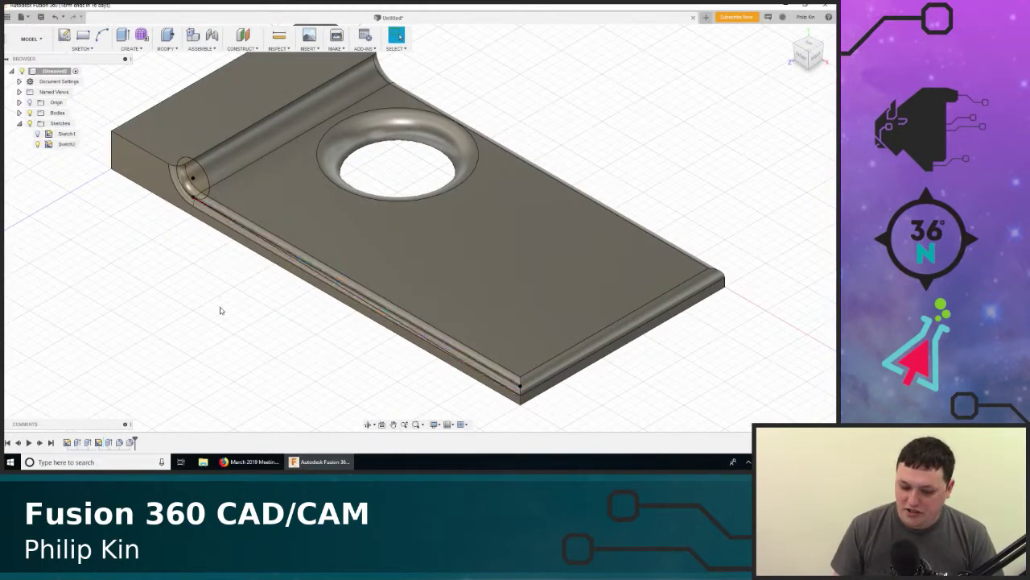
{"action": "double_click", "coordinate": [104, 443]}
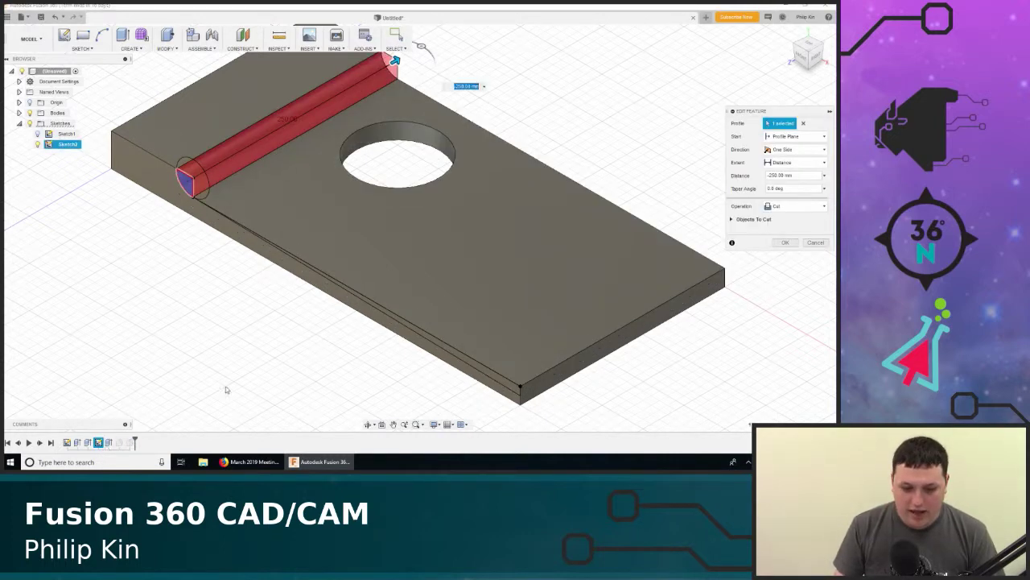
{"action": "left_click", "coordinate": [423, 332]}
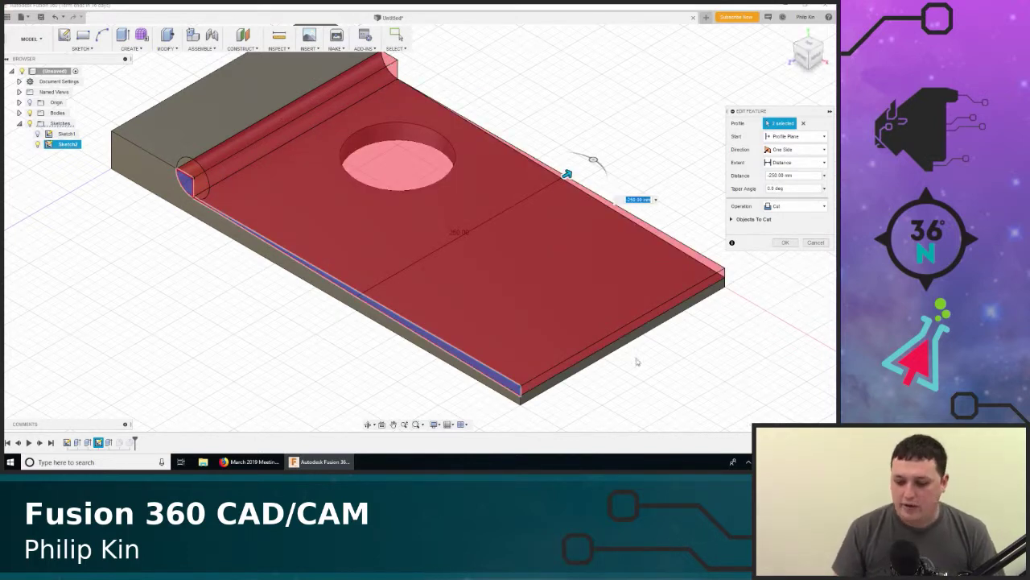
{"action": "left_click", "coordinate": [785, 243]}
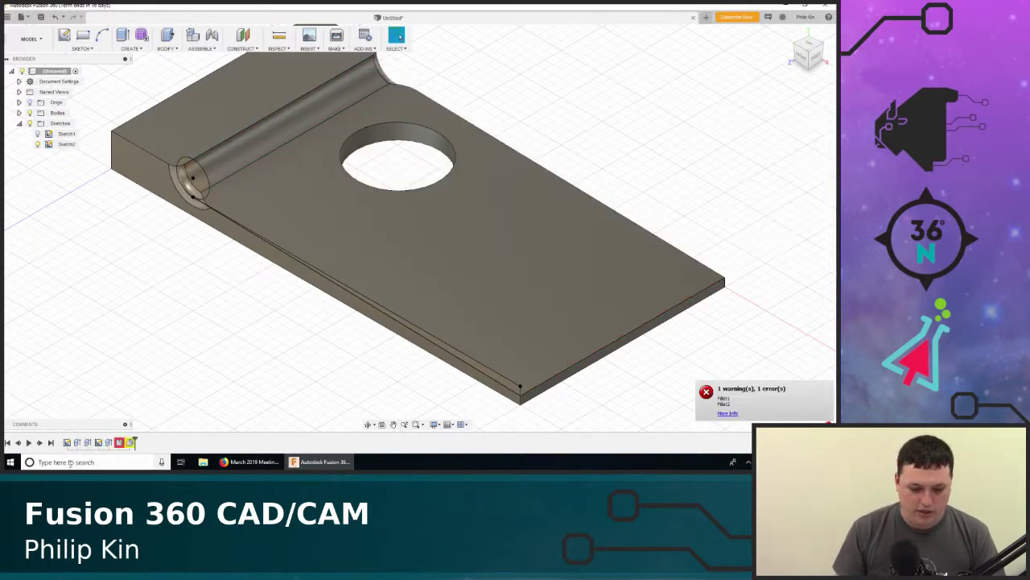
Rebuild the failed fillet on the hole's top edge with radius 25, then edit Fillet2
{"action": "double_click", "coordinate": [119, 442]}
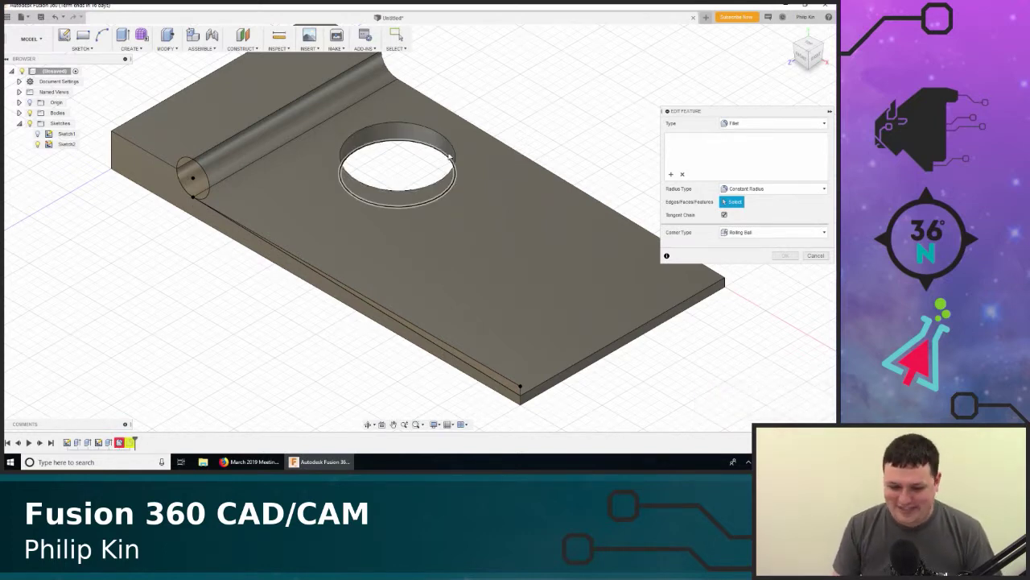
{"action": "left_click", "coordinate": [455, 154]}
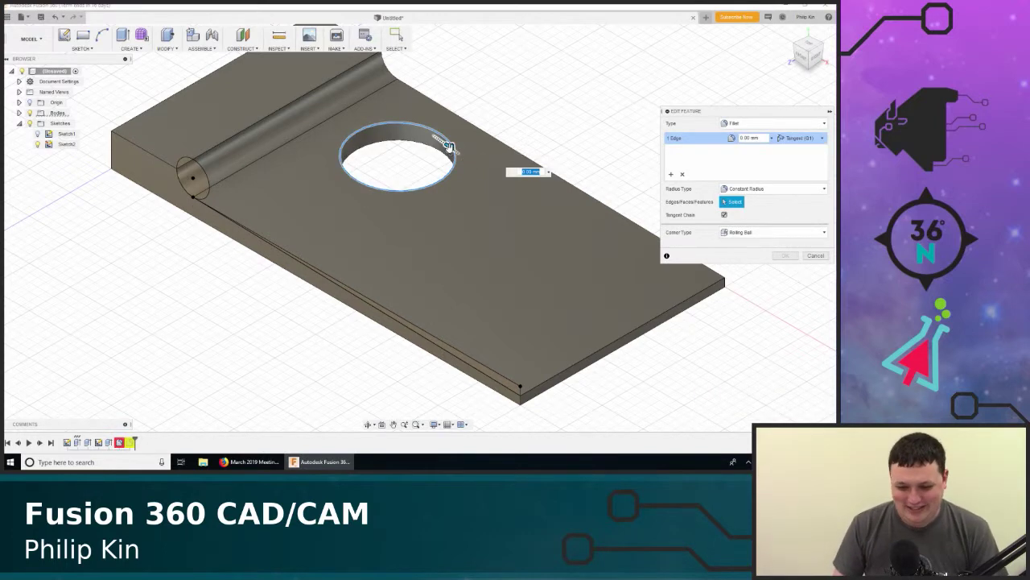
{"action": "type", "text": "25"}
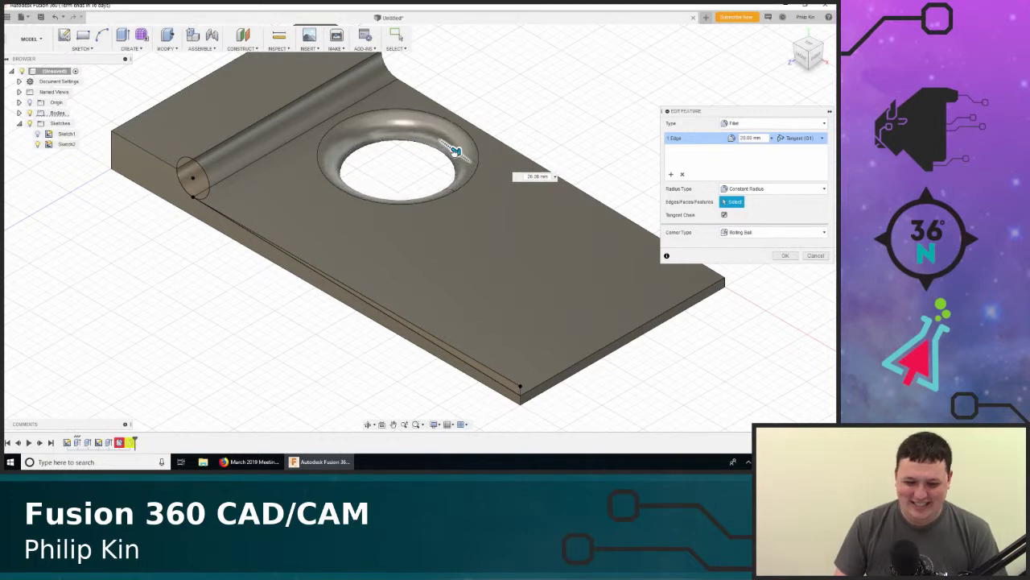
{"action": "key", "text": "Up"}
{"action": "key", "text": "Up"}
{"action": "key", "text": "Up"}
{"action": "key", "text": "Up"}
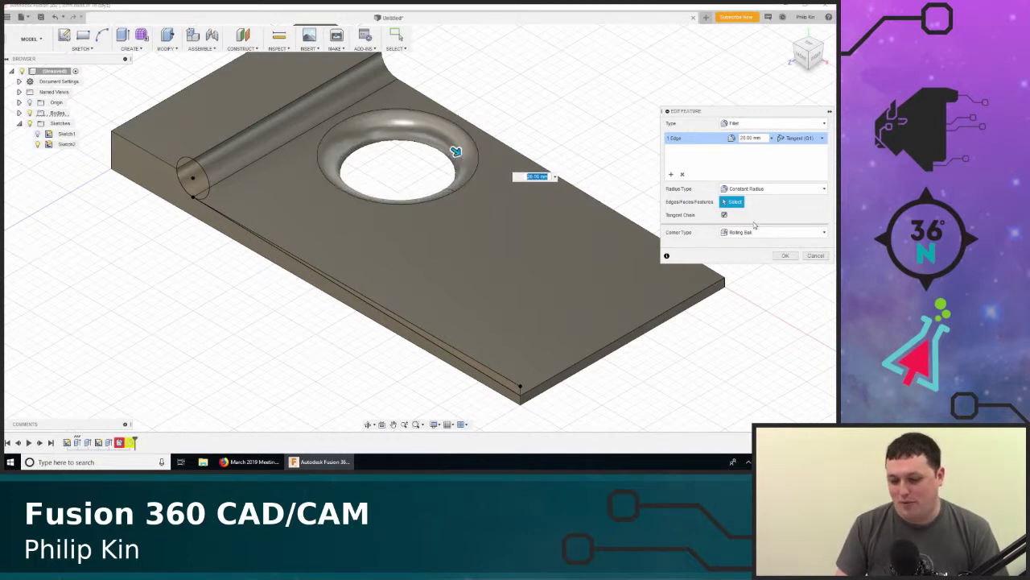
{"action": "left_click", "coordinate": [785, 255]}
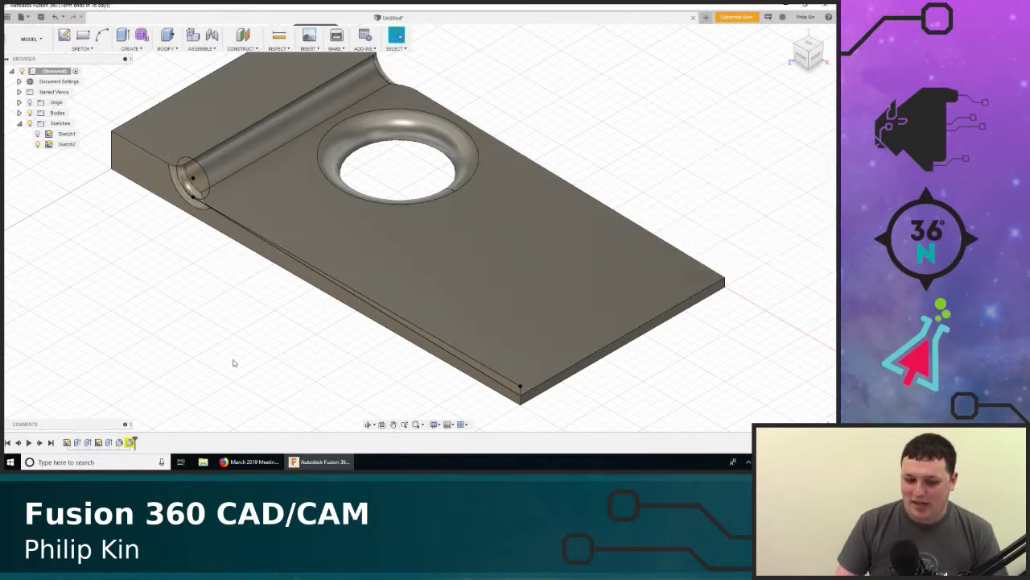
{"action": "double_click", "coordinate": [131, 441]}
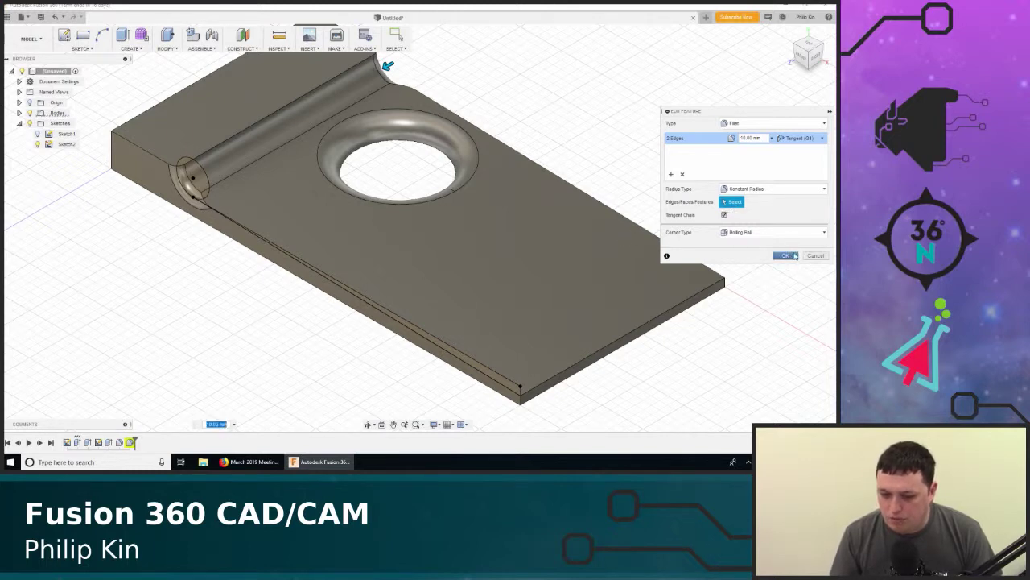
Replace Fillet2's old edges with the front long, front end, back top and back corner edges
{"action": "left_click", "coordinate": [681, 174]}
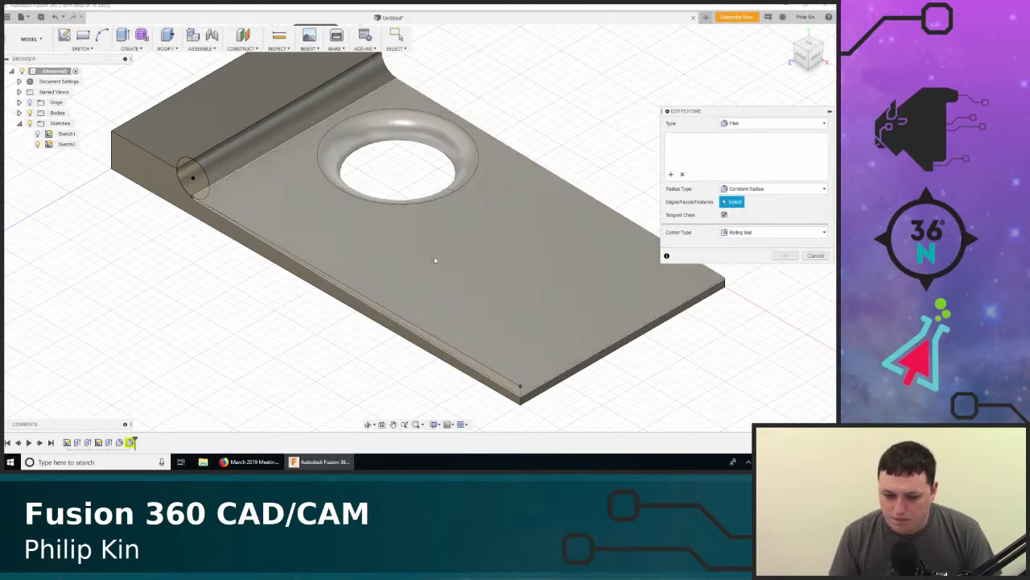
{"action": "left_click", "coordinate": [409, 328]}
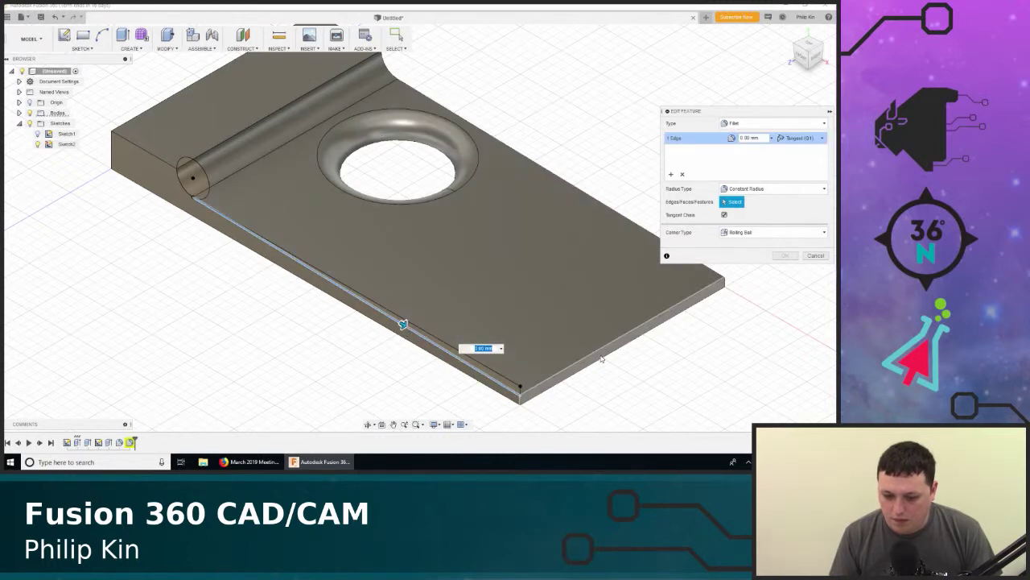
{"action": "left_click", "coordinate": [602, 359]}
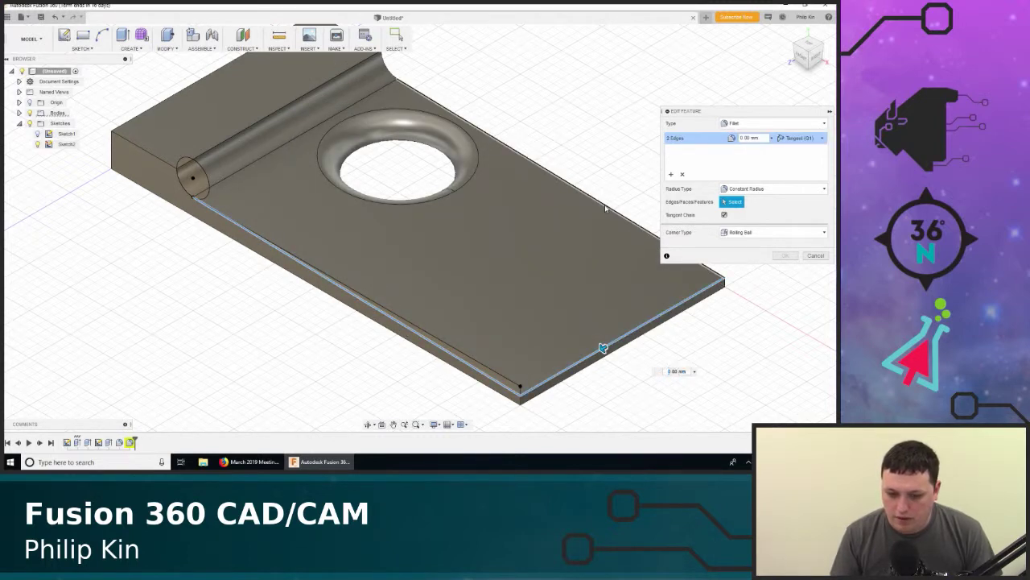
{"action": "left_click", "coordinate": [604, 204]}
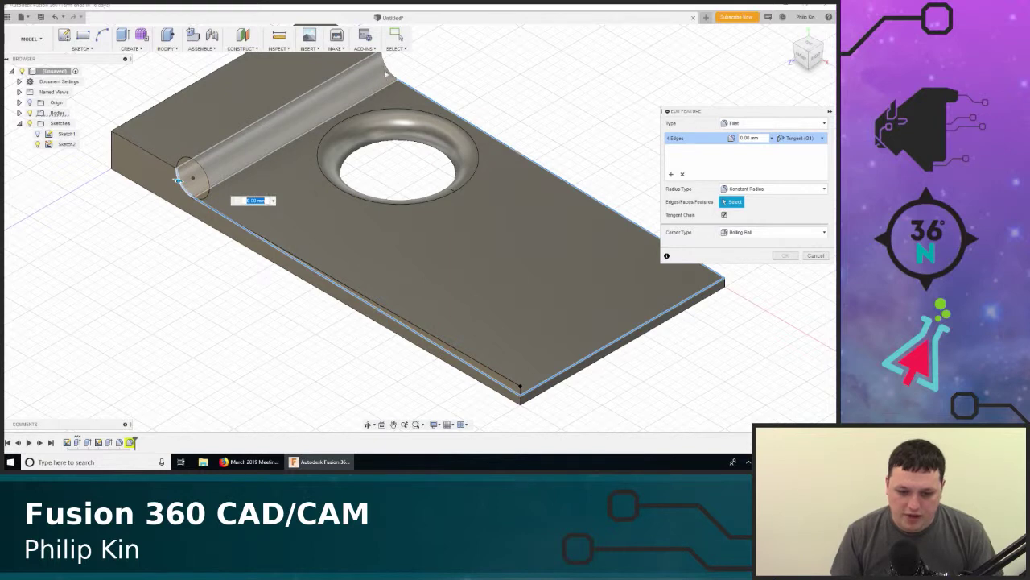
{"action": "left_click", "coordinate": [387, 72]}
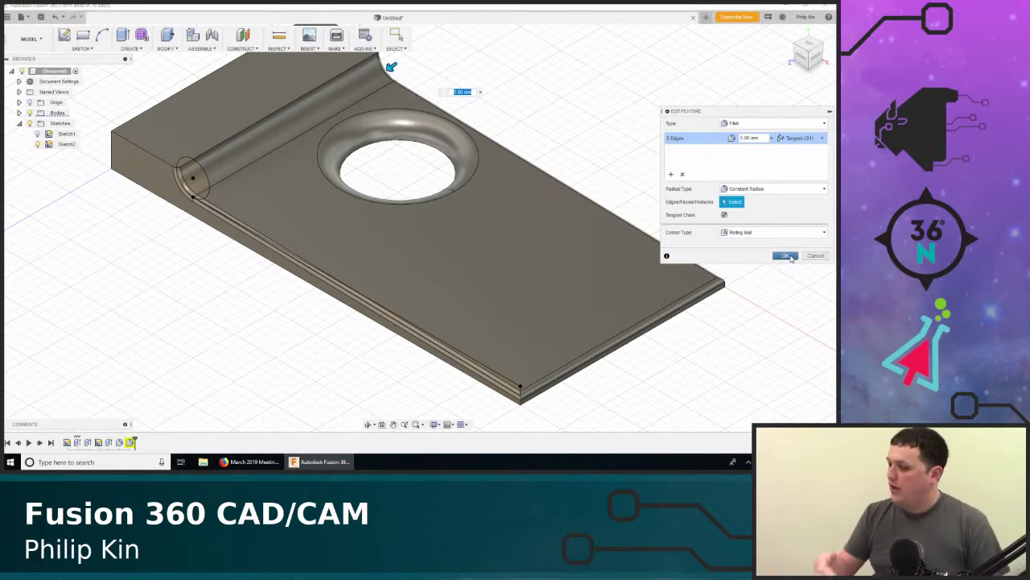
{"action": "left_click", "coordinate": [785, 256]}
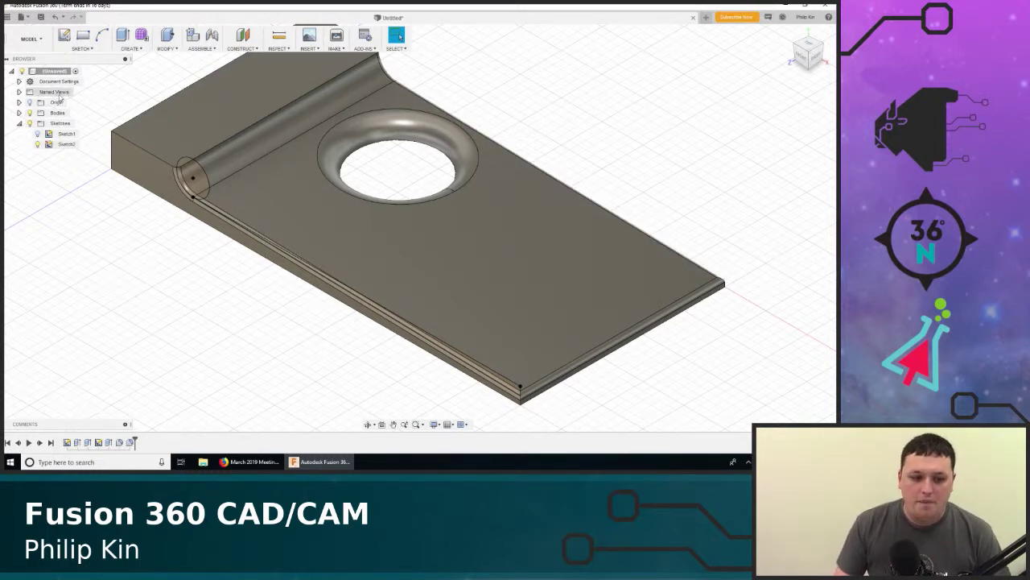
Briefly show the sketches, then hide Sketch1 and Sketch2 with their visibility bulbs
{"action": "right_click", "coordinate": [61, 83]}
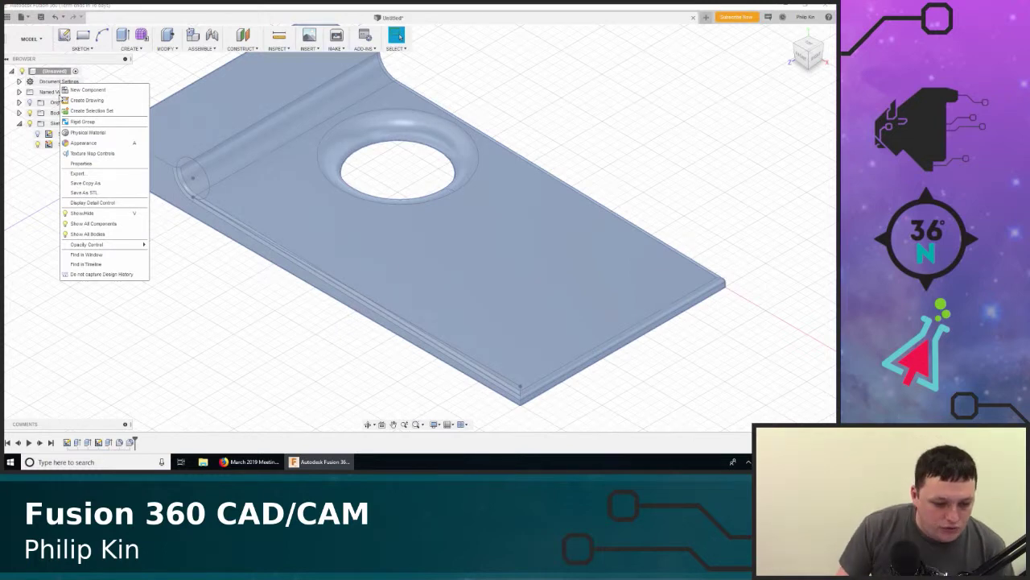
{"action": "right_click", "coordinate": [56, 125]}
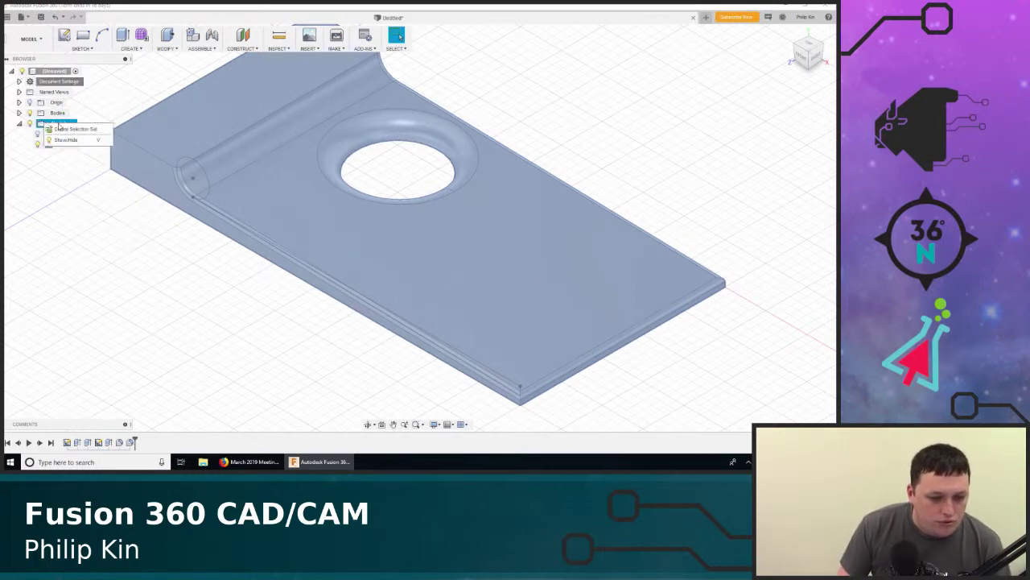
{"action": "left_click", "coordinate": [145, 70]}
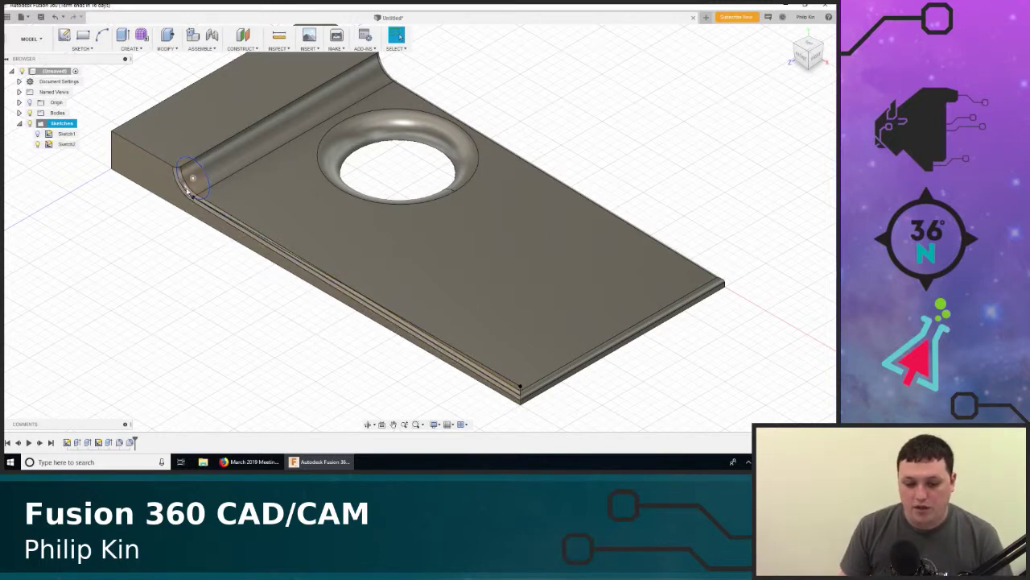
{"action": "left_click", "coordinate": [157, 160]}
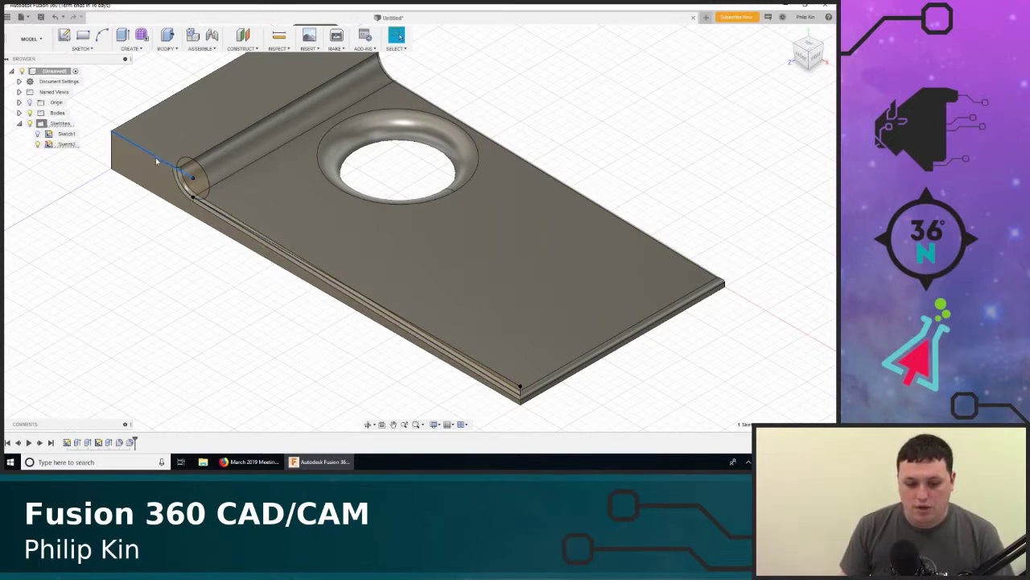
{"action": "key", "text": "Escape"}
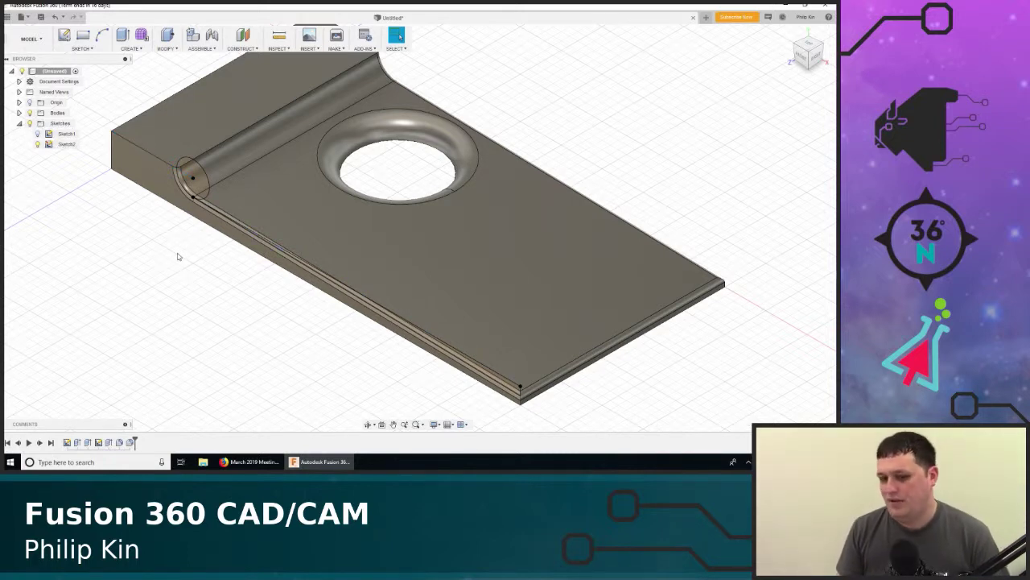
{"action": "left_click", "coordinate": [37, 133]}
{"action": "left_click", "coordinate": [37, 143]}
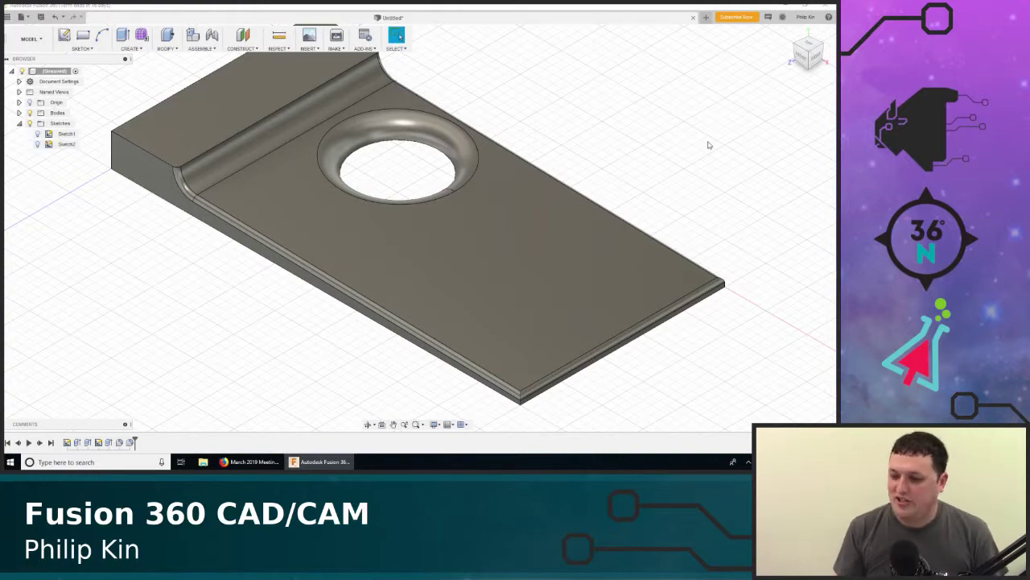
{"action": "scroll", "coordinate": [39, 183], "scroll_direction": "up", "scroll_amount": 2}
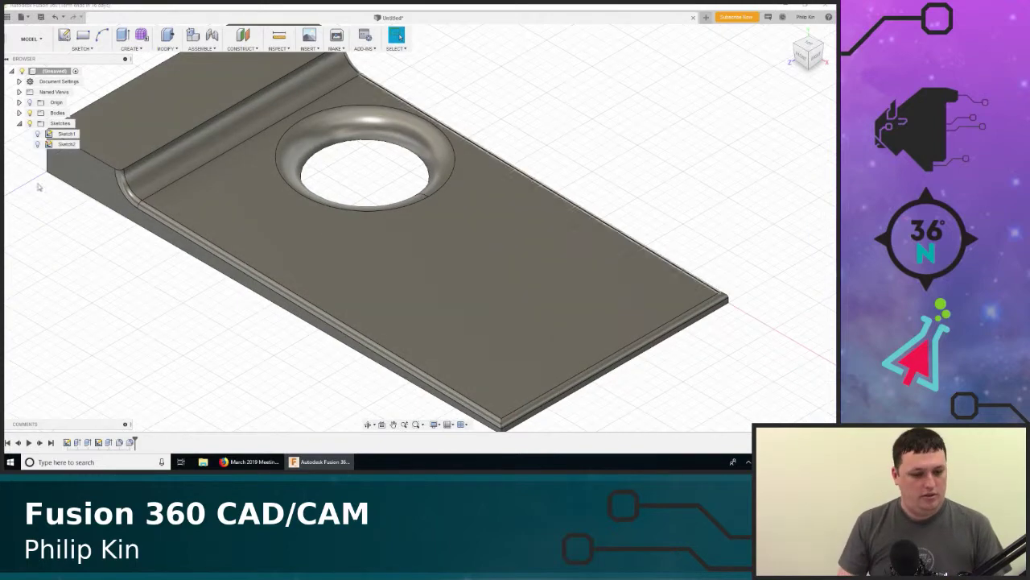
{"action": "scroll", "coordinate": [191, 292], "scroll_direction": "up", "scroll_amount": 2}
{"action": "scroll", "coordinate": [192, 293], "scroll_direction": "down", "scroll_amount": 3}
{"action": "scroll", "coordinate": [192, 293], "scroll_direction": "down", "scroll_amount": 1}
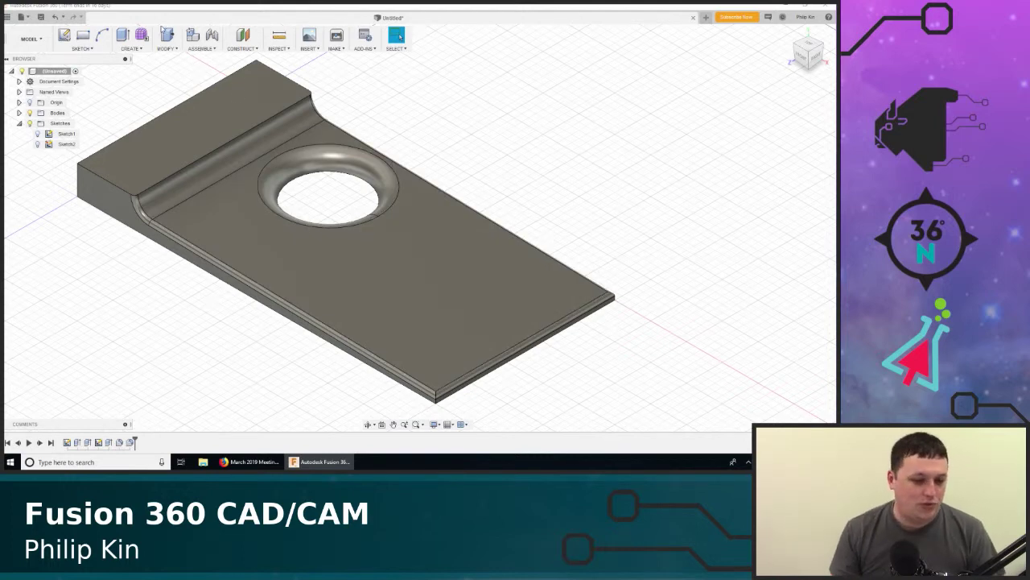
Open the workspace dropdown from the MODEL button
{"action": "left_click", "coordinate": [30, 38]}
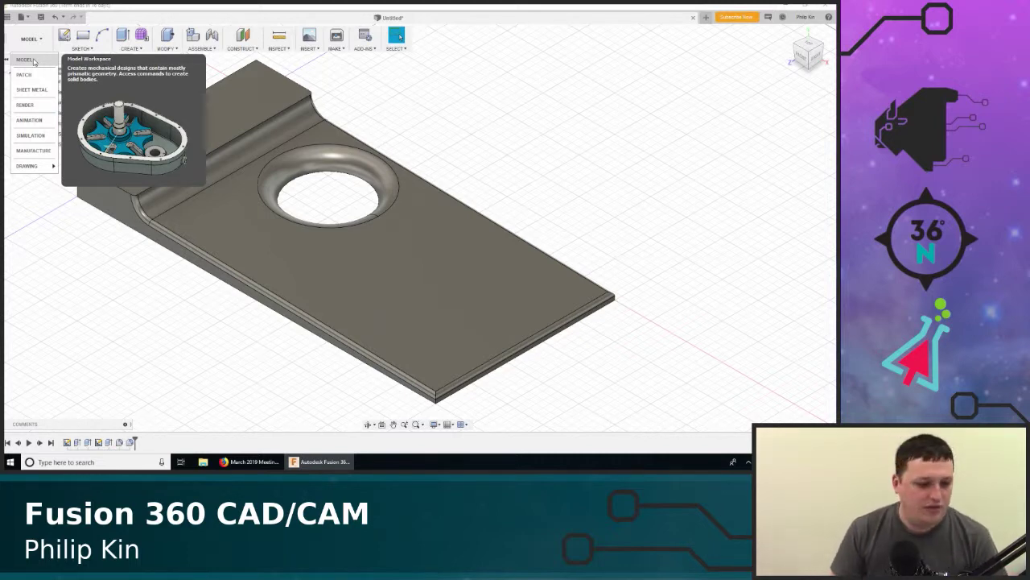
Switch to MANUFACTURE, start a new Milling setup, then go back to the Design workspace
{"action": "left_click", "coordinate": [33, 151]}
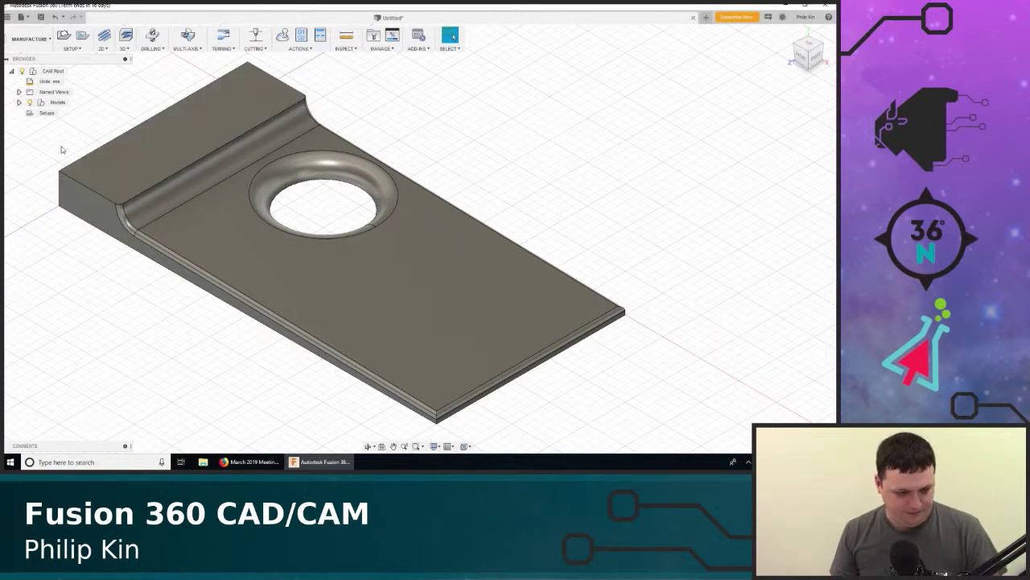
{"action": "right_click", "coordinate": [48, 115]}
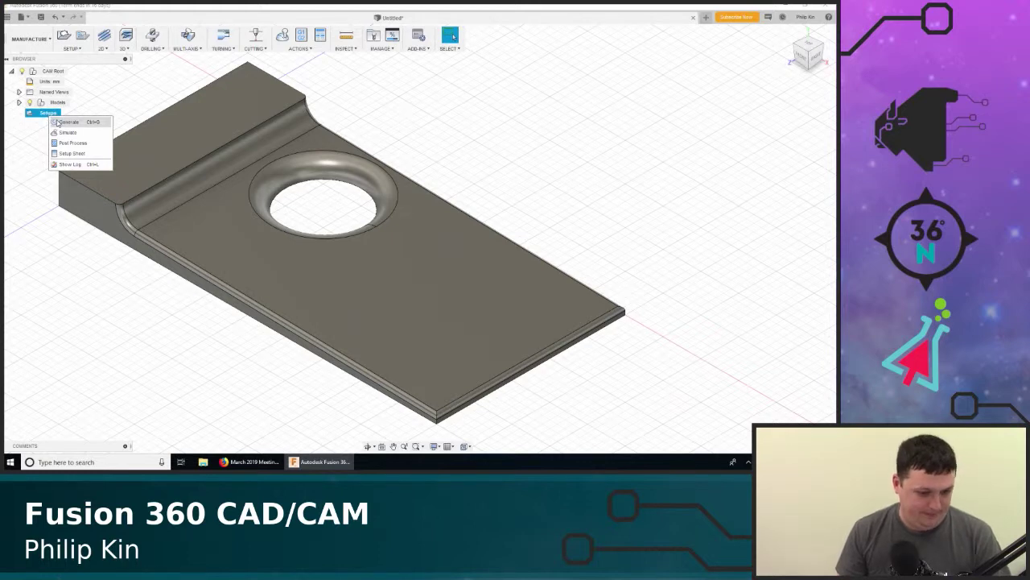
{"action": "key", "text": "Escape"}
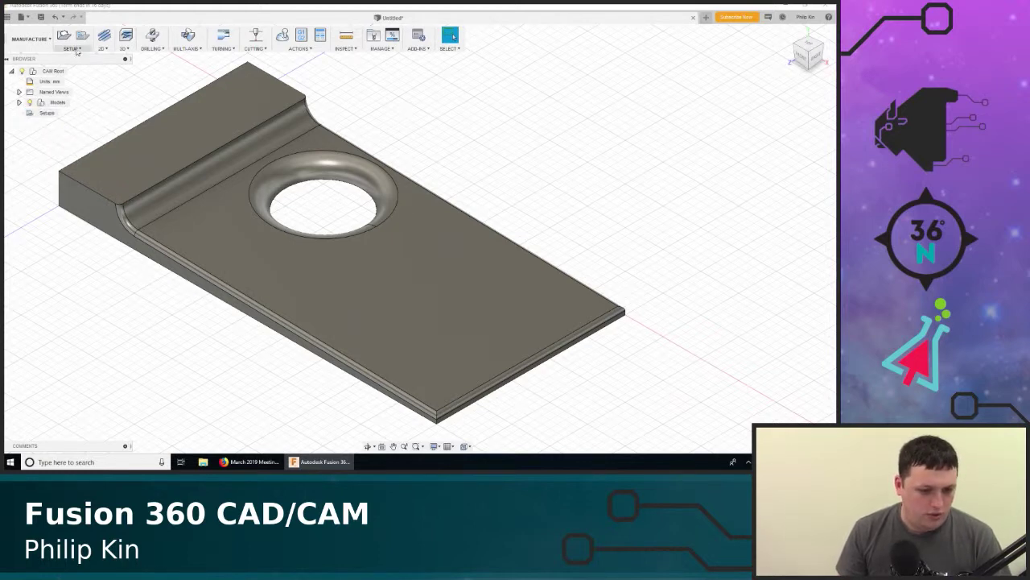
{"action": "left_click", "coordinate": [72, 48]}
{"action": "left_click", "coordinate": [70, 57]}
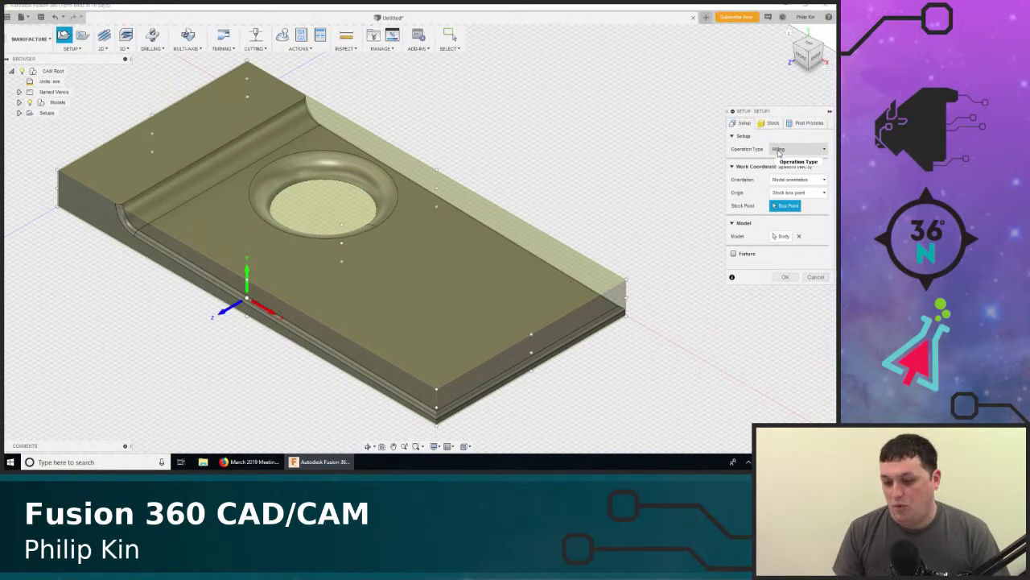
{"action": "mouse_move", "coordinate": [780, 153]}
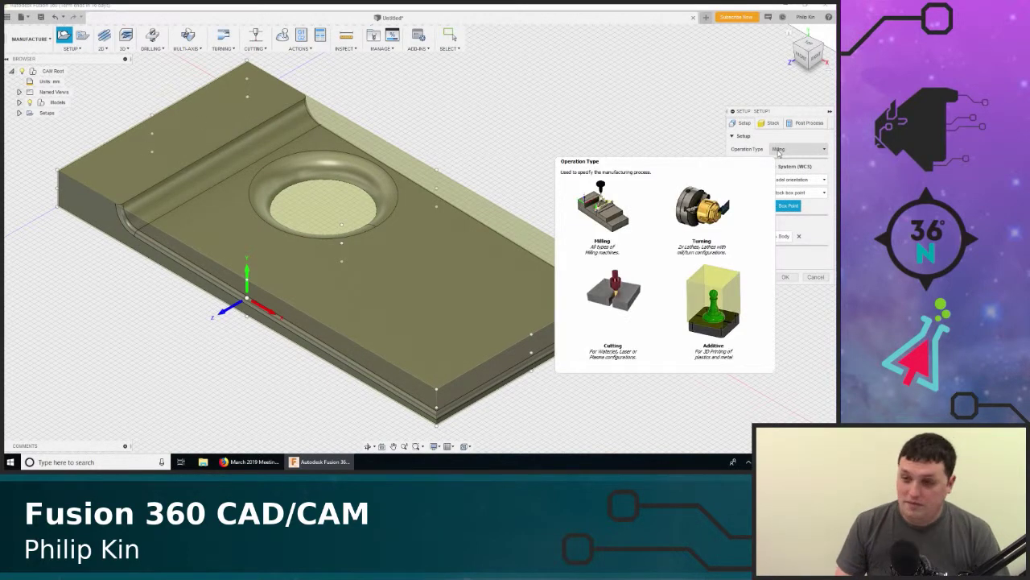
{"action": "left_click", "coordinate": [779, 150]}
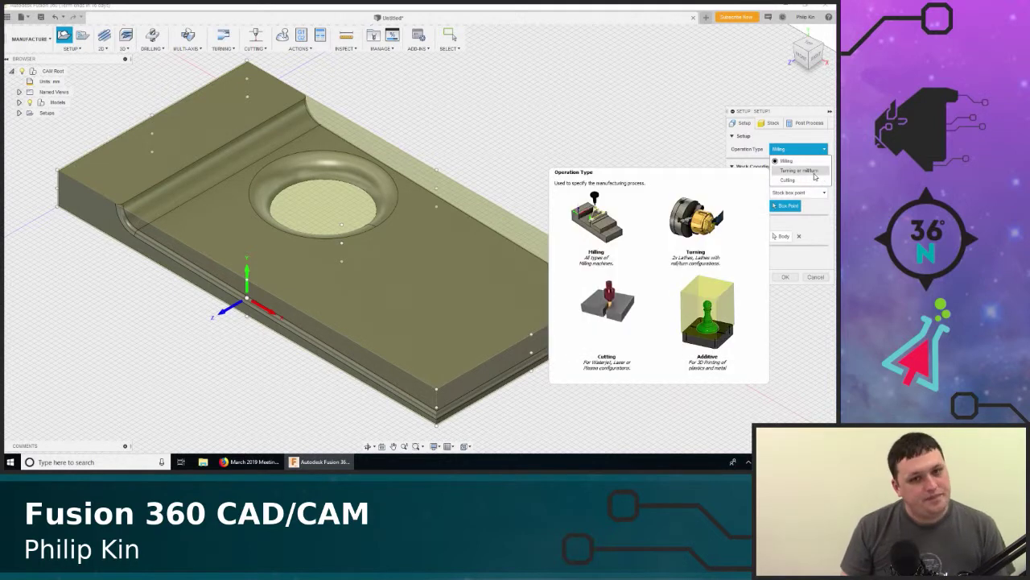
{"action": "left_click", "coordinate": [801, 142]}
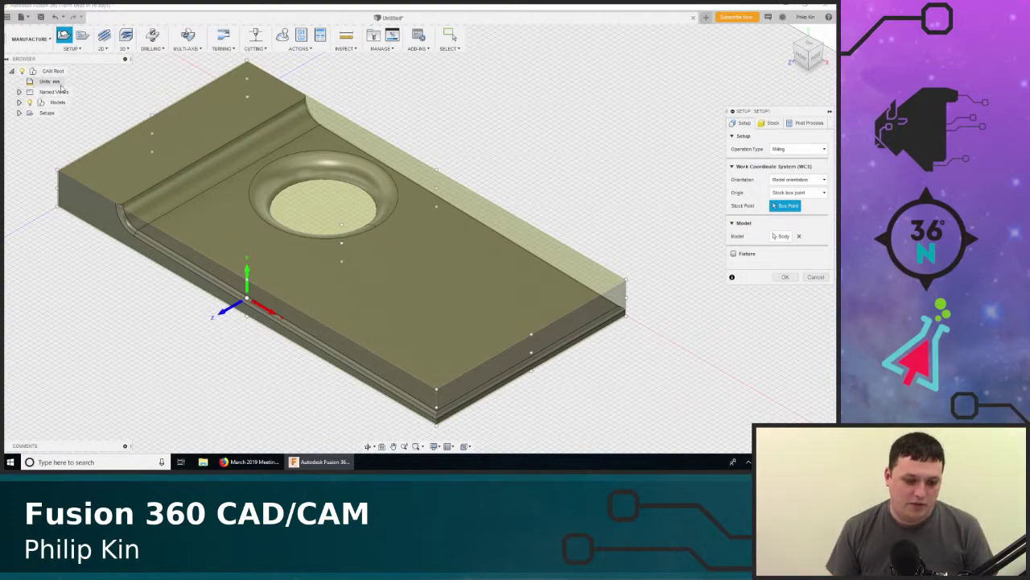
{"action": "left_click", "coordinate": [34, 37]}
{"action": "left_click", "coordinate": [32, 55]}
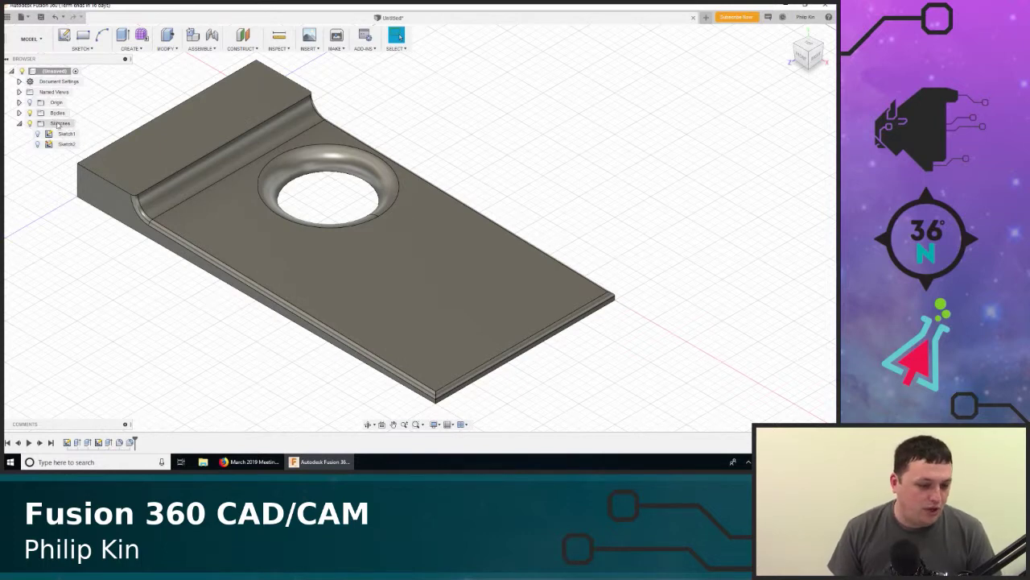
{"action": "right_click", "coordinate": [49, 72]}
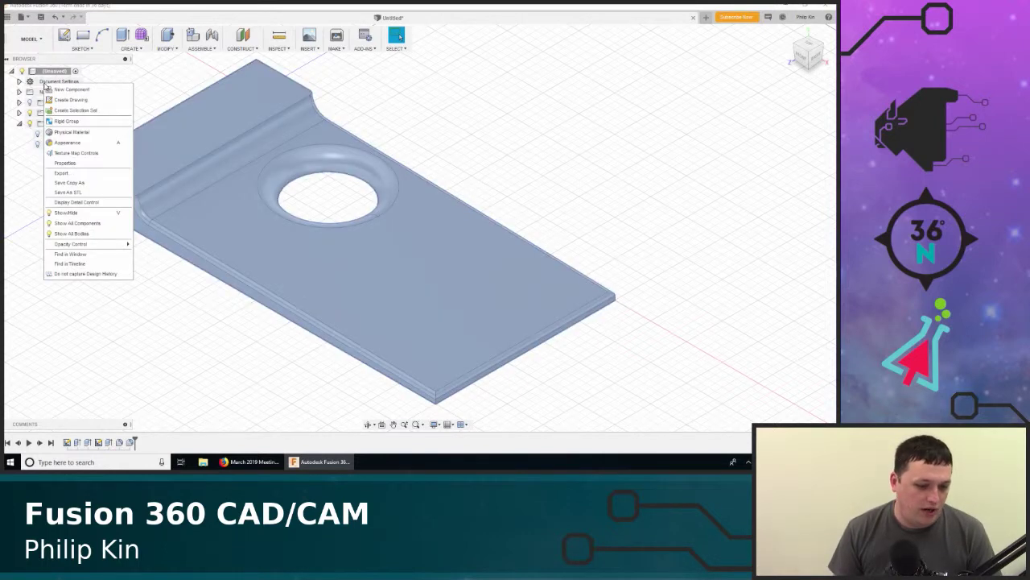
{"action": "left_click", "coordinate": [96, 193]}
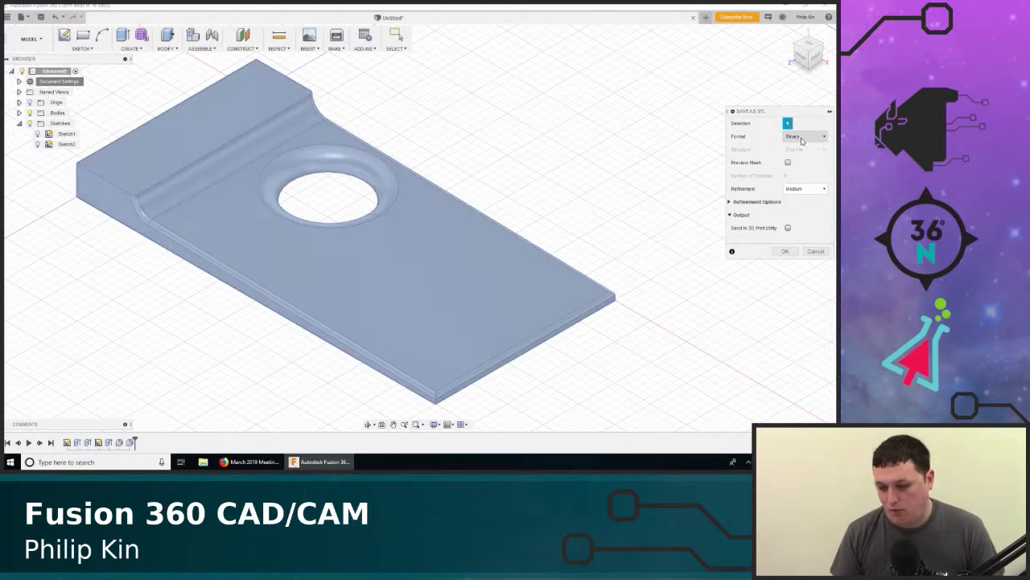
{"action": "left_click", "coordinate": [785, 251]}
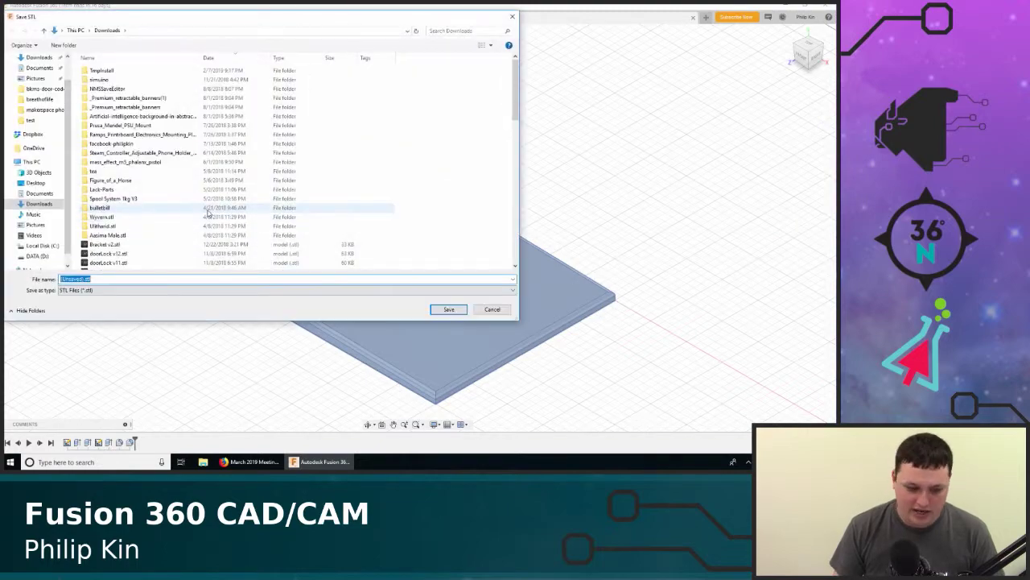
{"action": "left_click", "coordinate": [504, 310]}
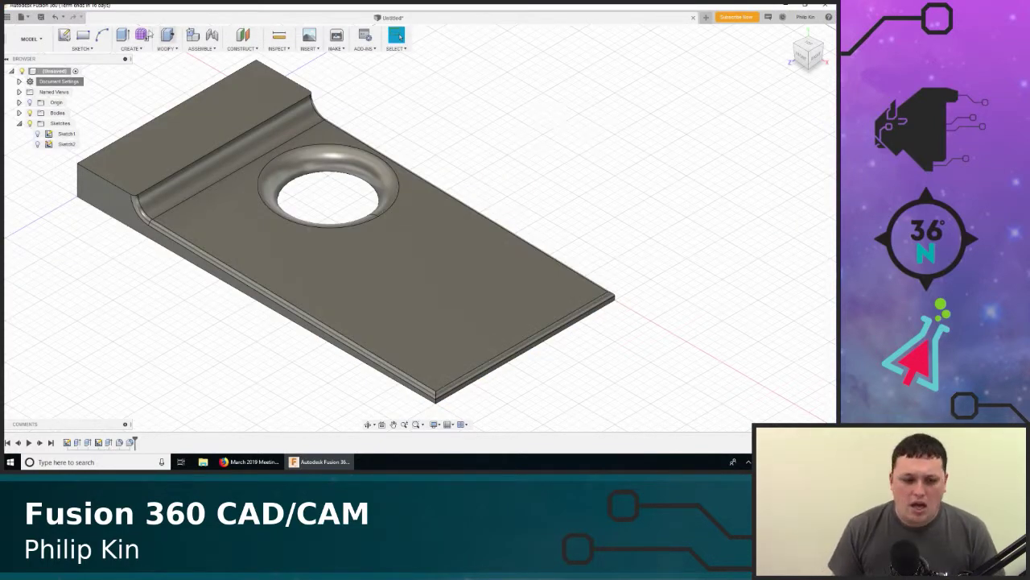
{"action": "right_click", "coordinate": [53, 72]}
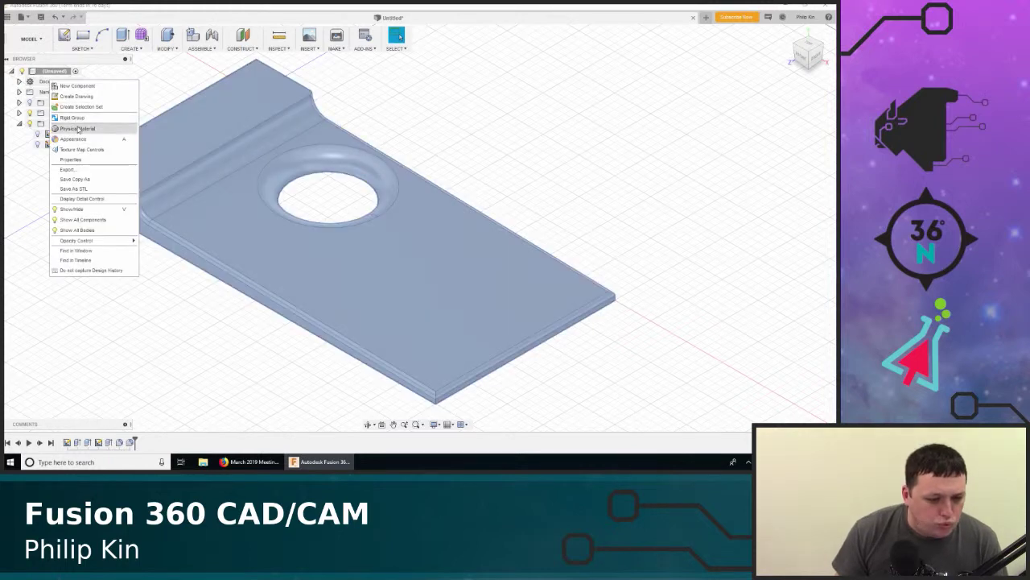
{"action": "left_click", "coordinate": [73, 188]}
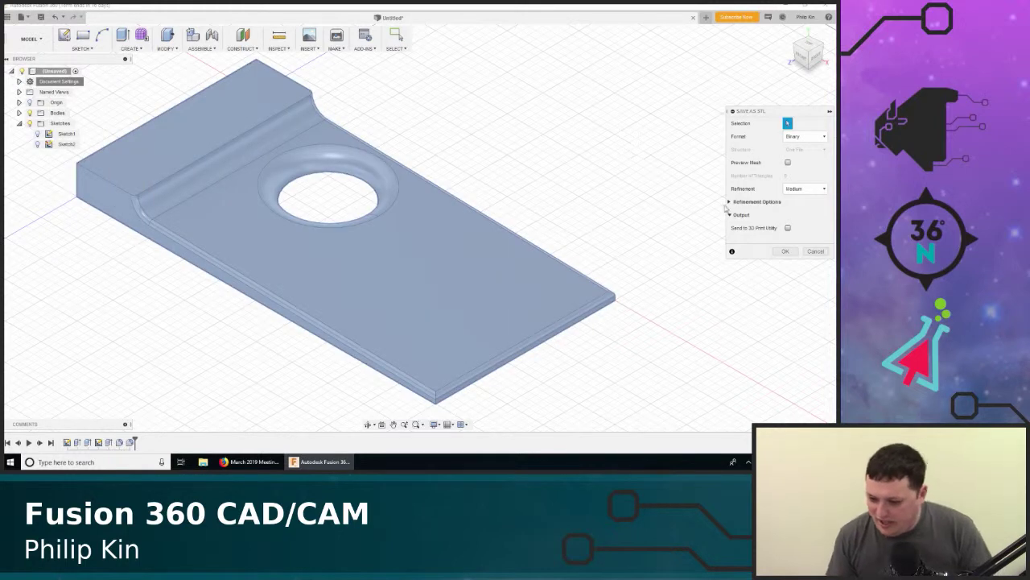
{"action": "left_click", "coordinate": [734, 202]}
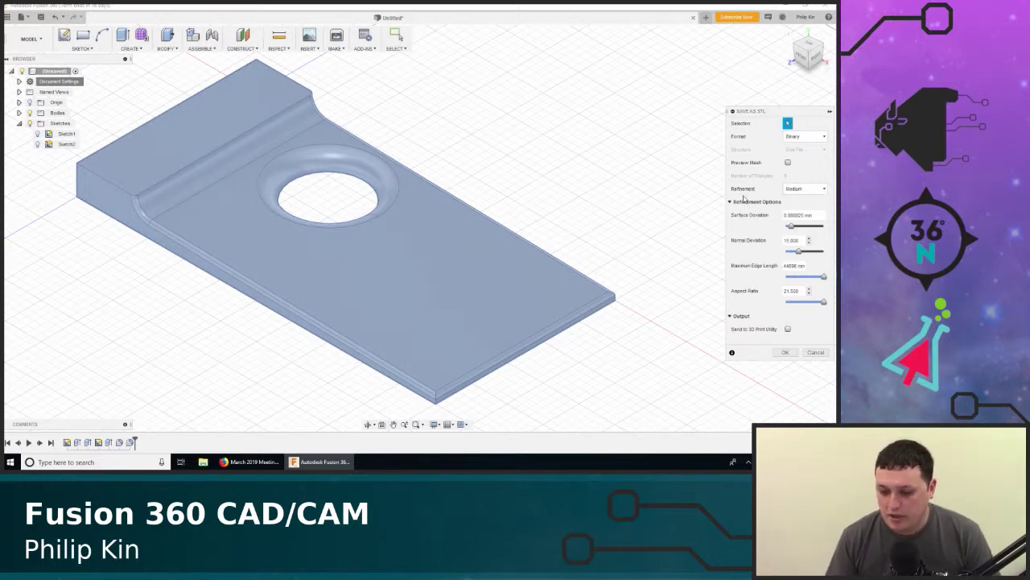
{"action": "left_click", "coordinate": [730, 203]}
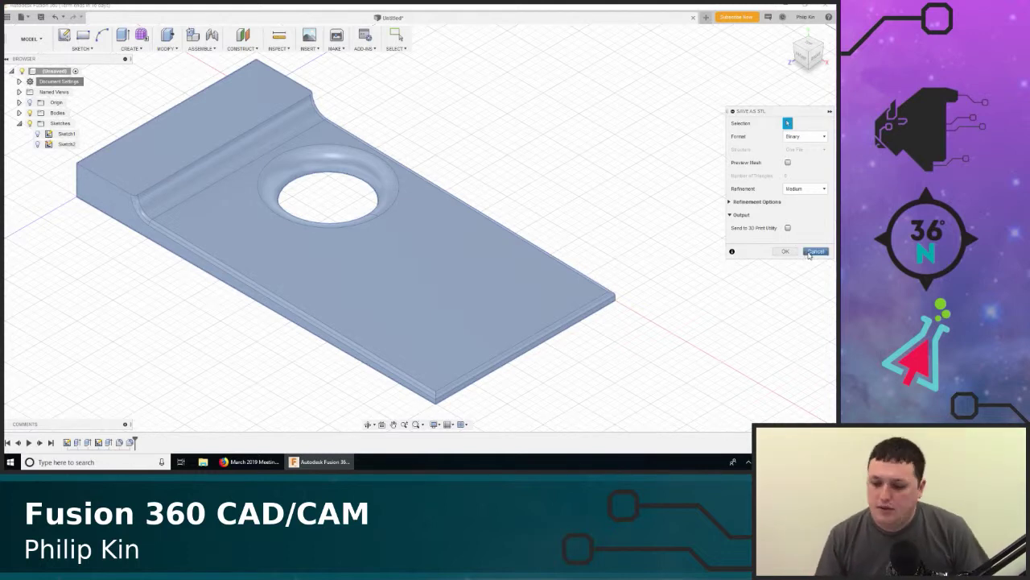
{"action": "left_click", "coordinate": [813, 251]}
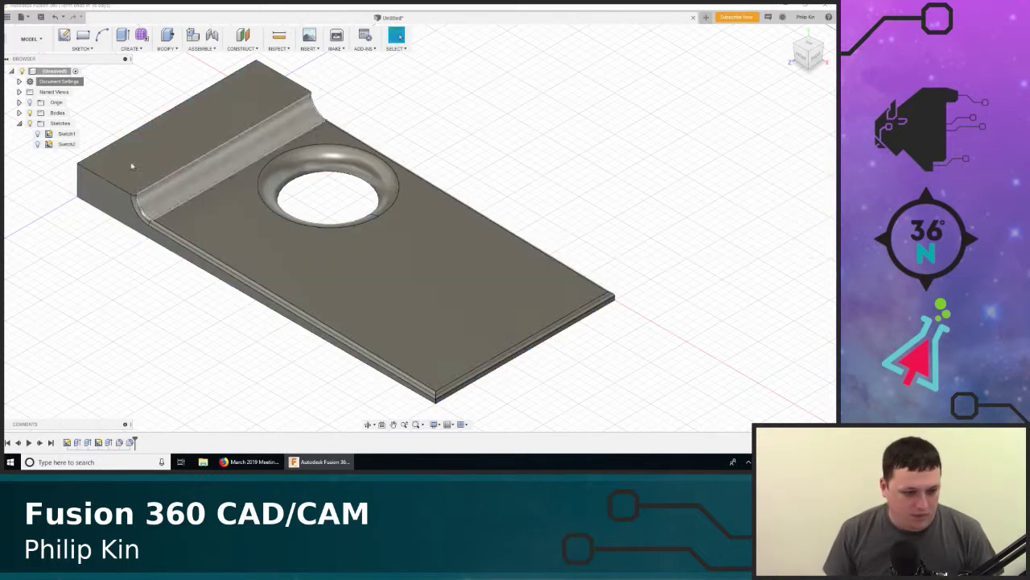
Switch the workspace to MANUFACTURE and start a new setup from the Setups menu
{"action": "left_click", "coordinate": [31, 39]}
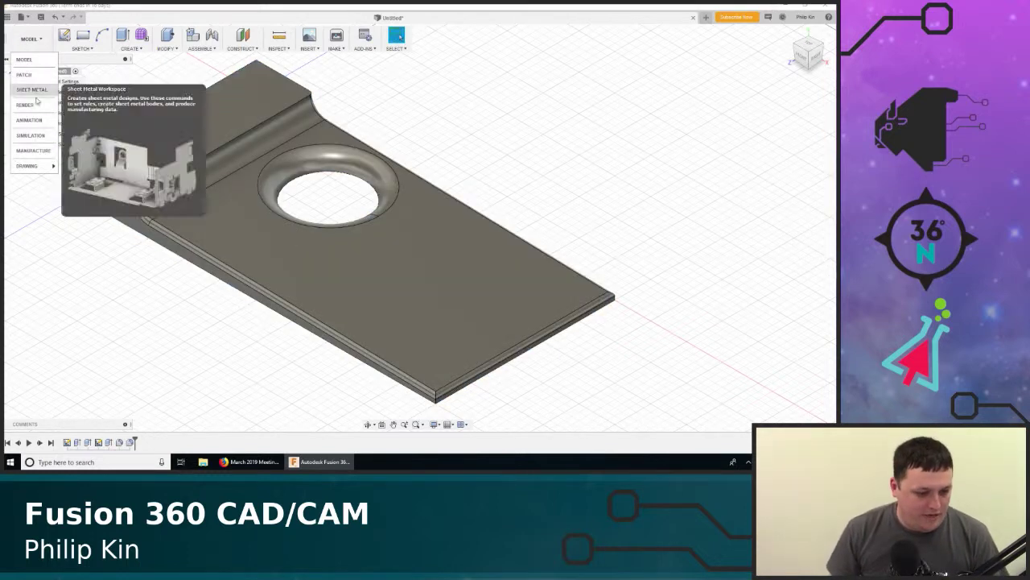
{"action": "left_click", "coordinate": [33, 150]}
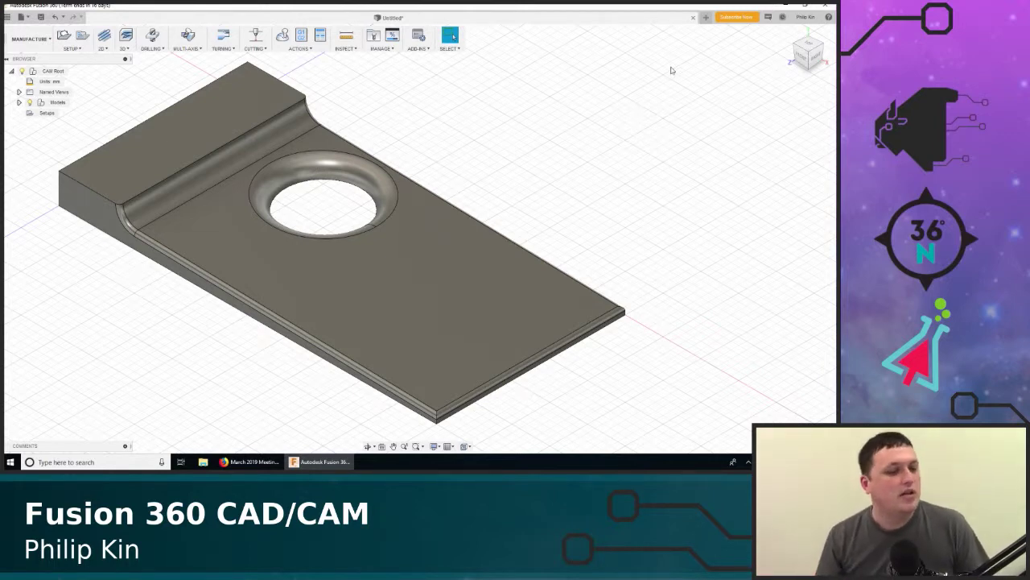
{"action": "right_click", "coordinate": [36, 115]}
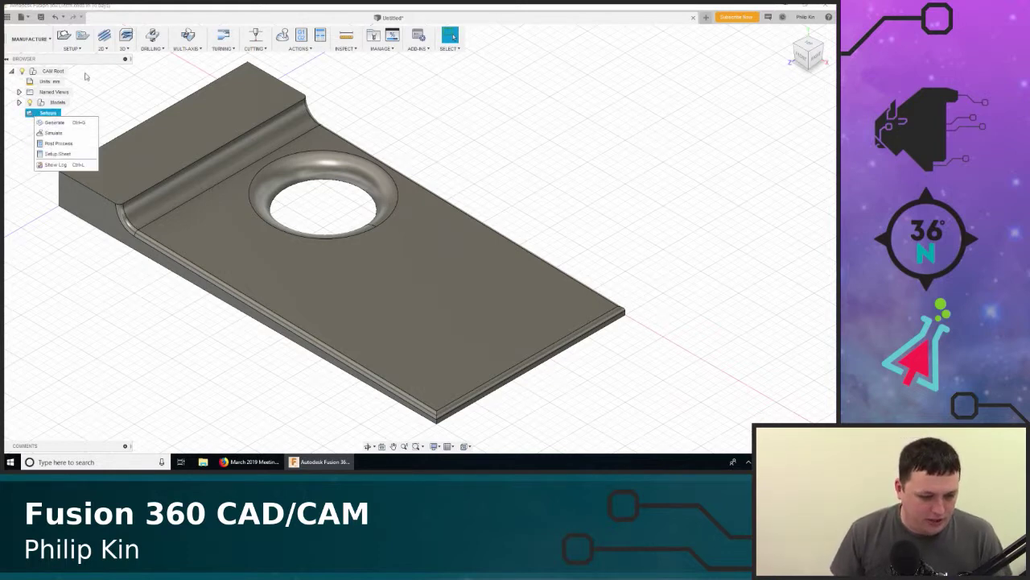
{"action": "left_click", "coordinate": [74, 48]}
Orient the new setup from the plate's lower-left edge (X) and front edge (Y), flipping both axes
{"action": "left_click", "coordinate": [64, 54]}
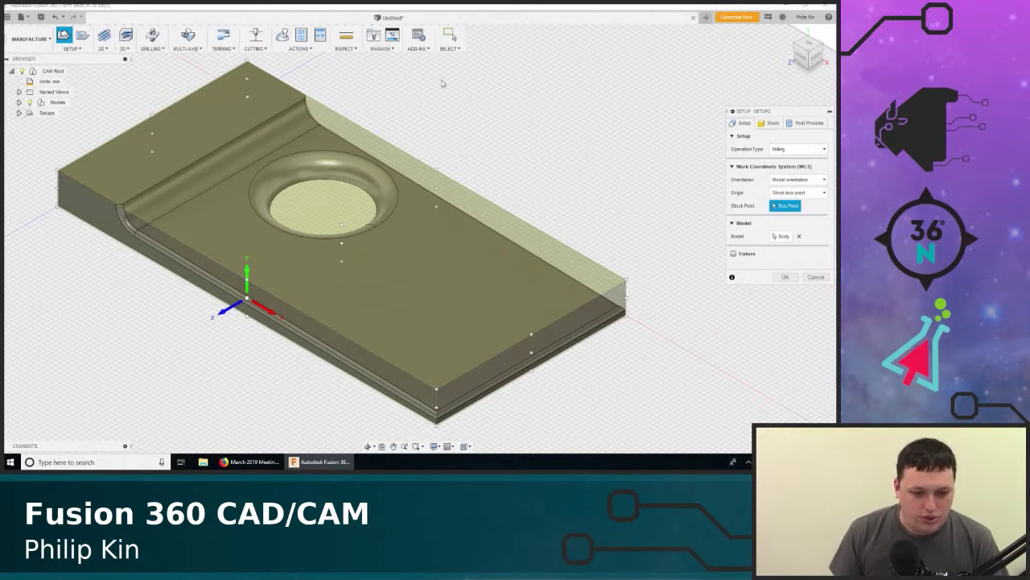
{"action": "left_click", "coordinate": [802, 183]}
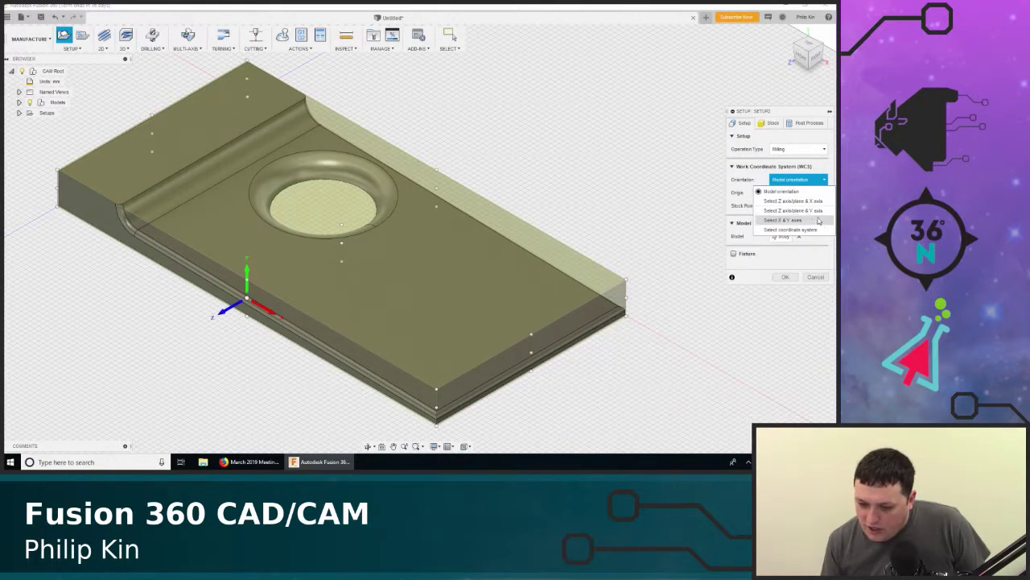
{"action": "left_click", "coordinate": [822, 219]}
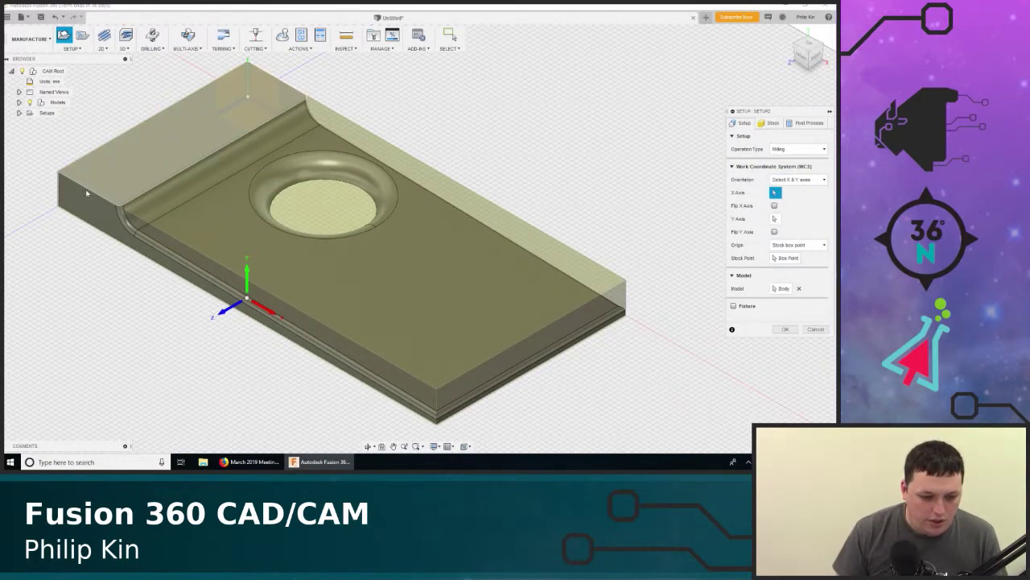
{"action": "left_click", "coordinate": [141, 258]}
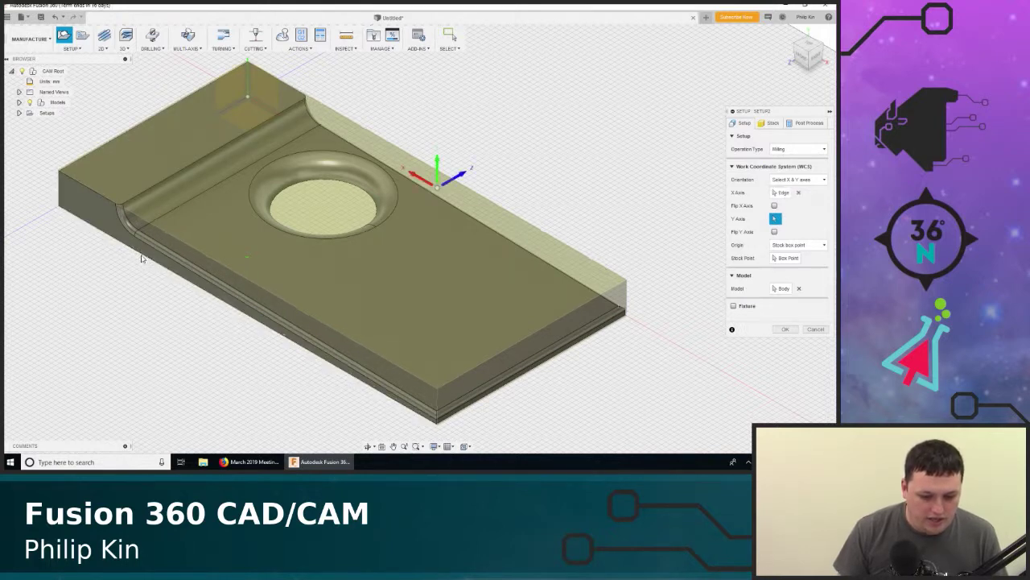
{"action": "left_click", "coordinate": [516, 383]}
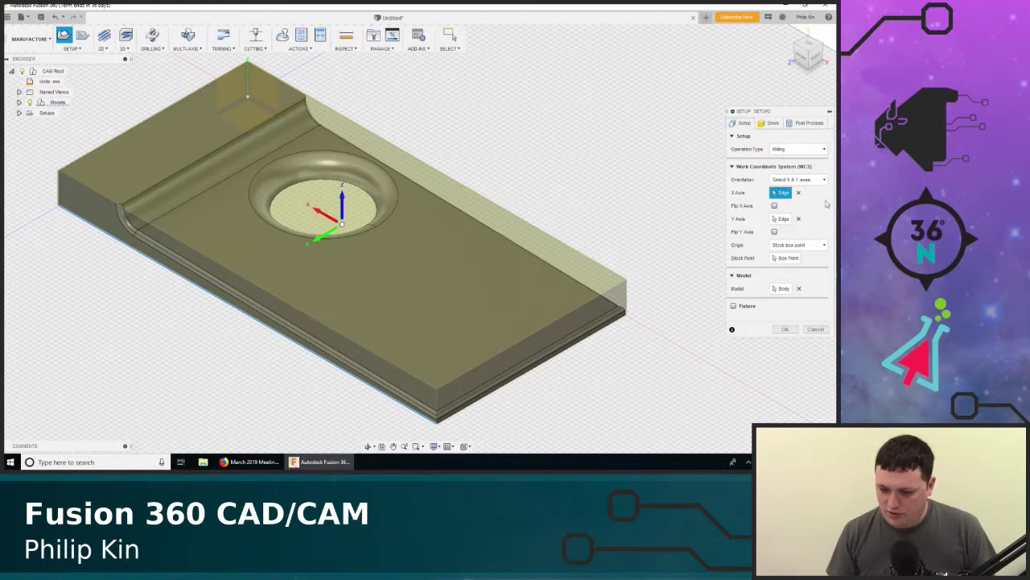
{"action": "left_click", "coordinate": [774, 205]}
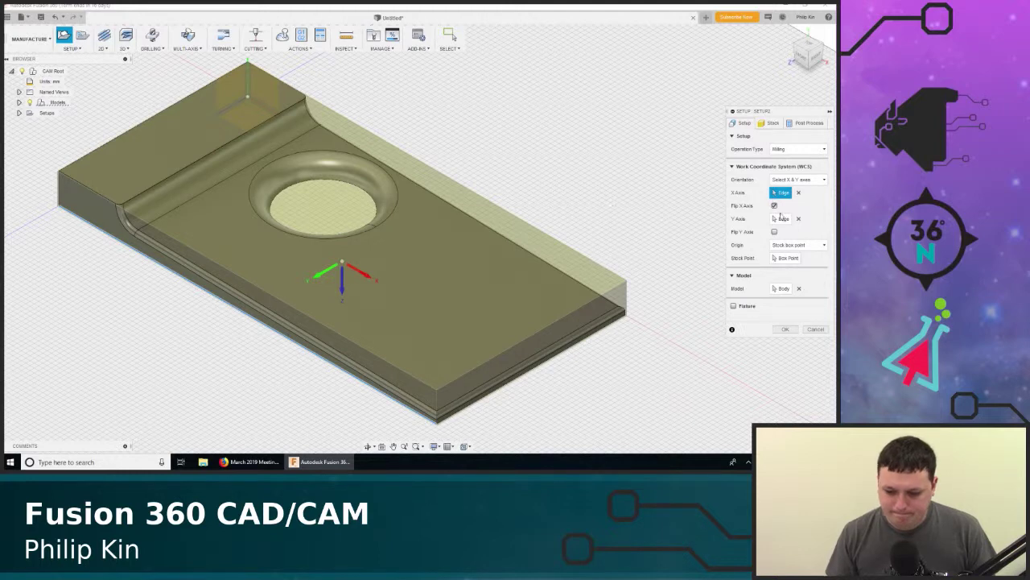
{"action": "left_click", "coordinate": [774, 233]}
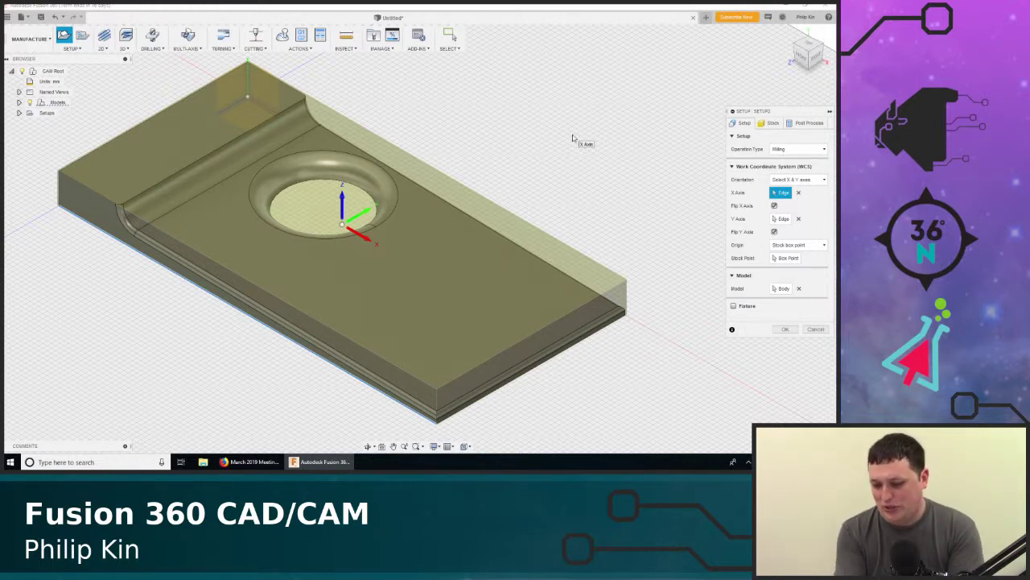
Place the setup origin at the stock box point on the body's left corner
{"action": "left_click", "coordinate": [792, 179]}
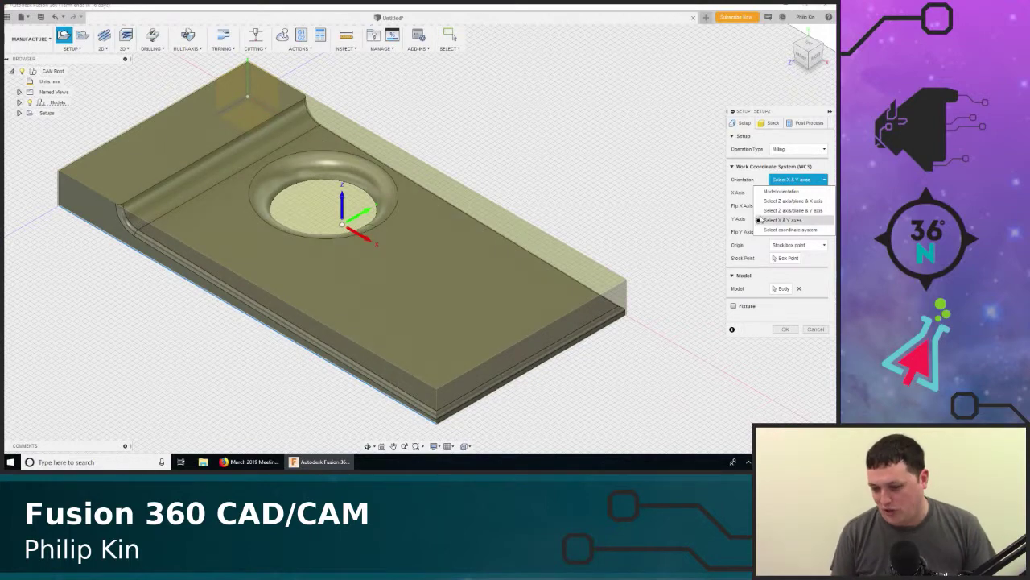
{"action": "left_click", "coordinate": [750, 178]}
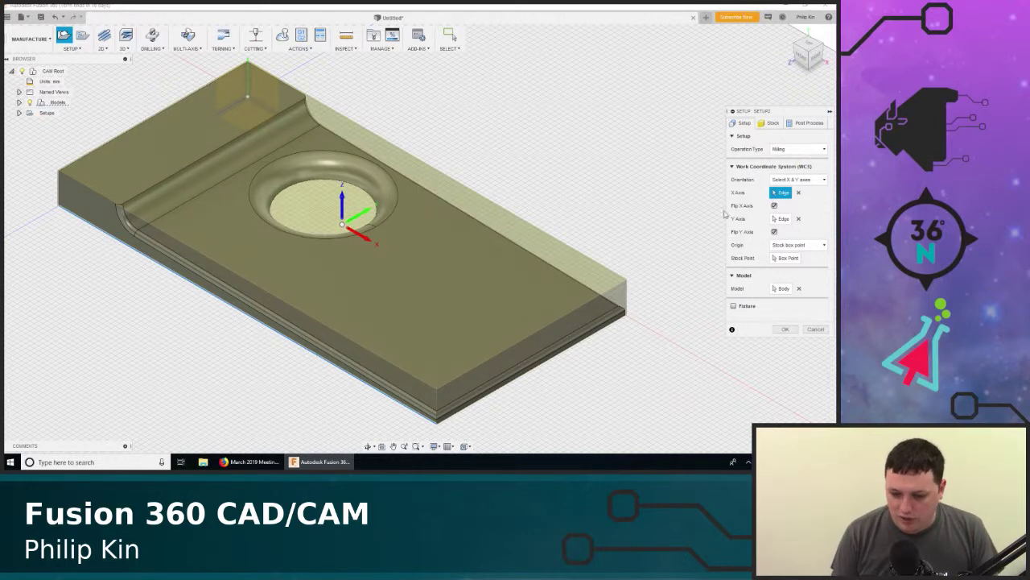
{"action": "left_click", "coordinate": [787, 258]}
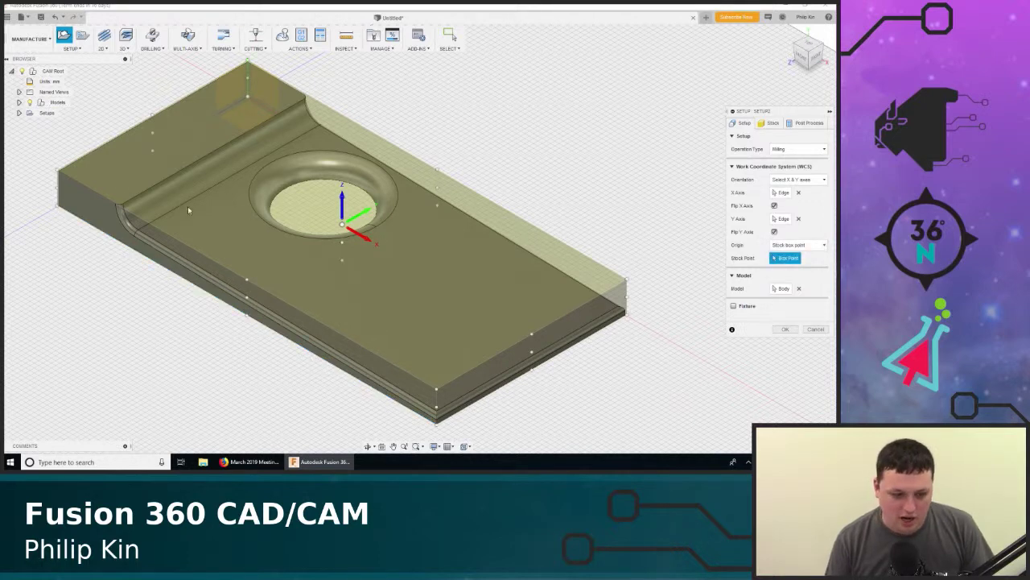
{"action": "left_click", "coordinate": [57, 170]}
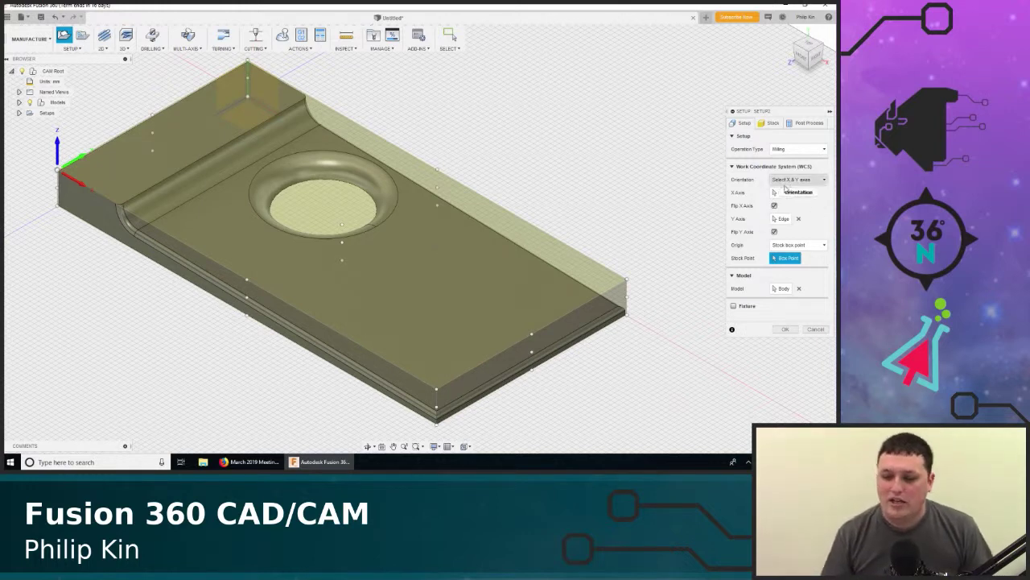
Switch the setup's stock mode to Fixed size box, then cancel the setup dialog
{"action": "left_click", "coordinate": [773, 123]}
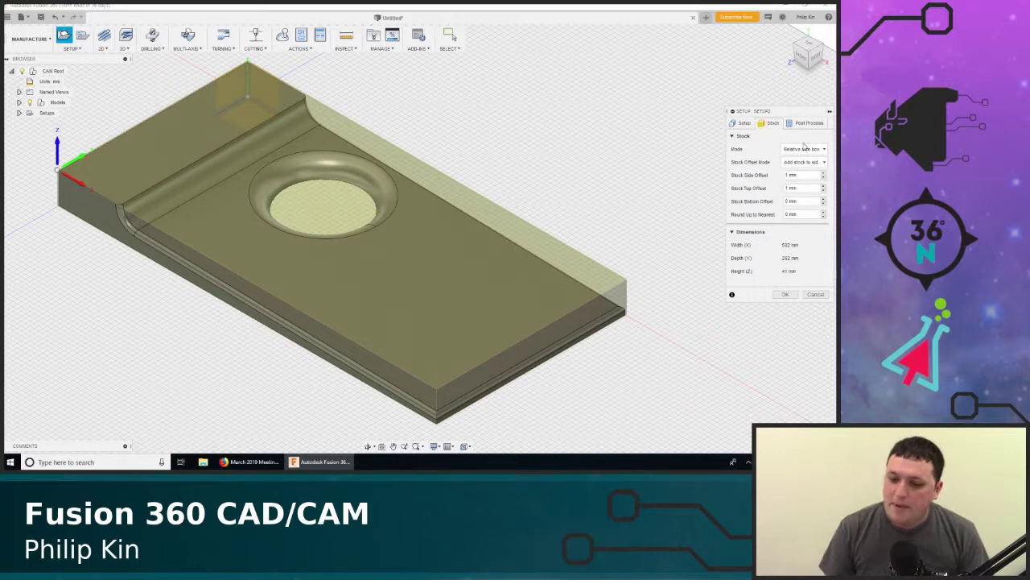
{"action": "mouse_move", "coordinate": [804, 150]}
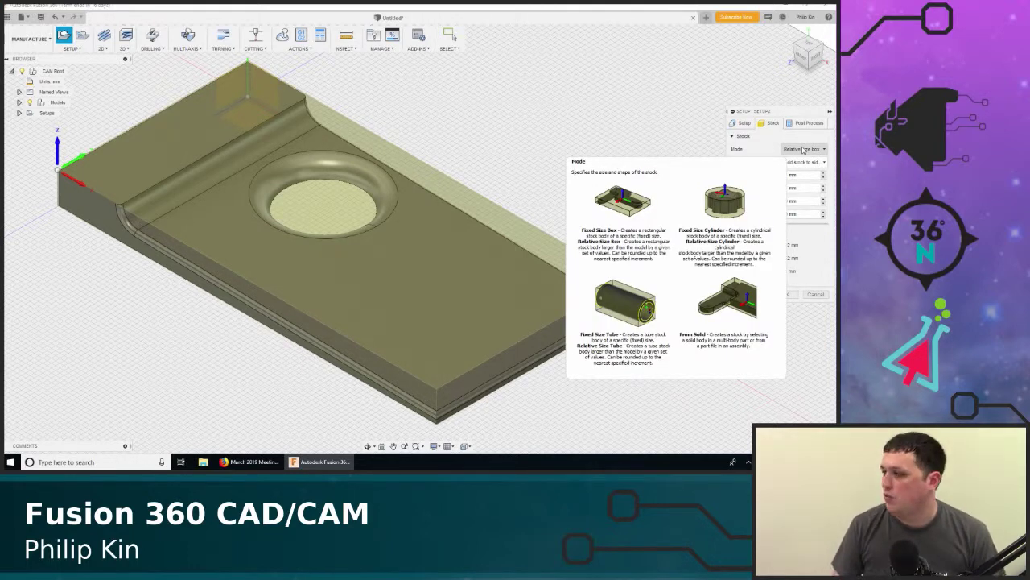
{"action": "left_click", "coordinate": [804, 150]}
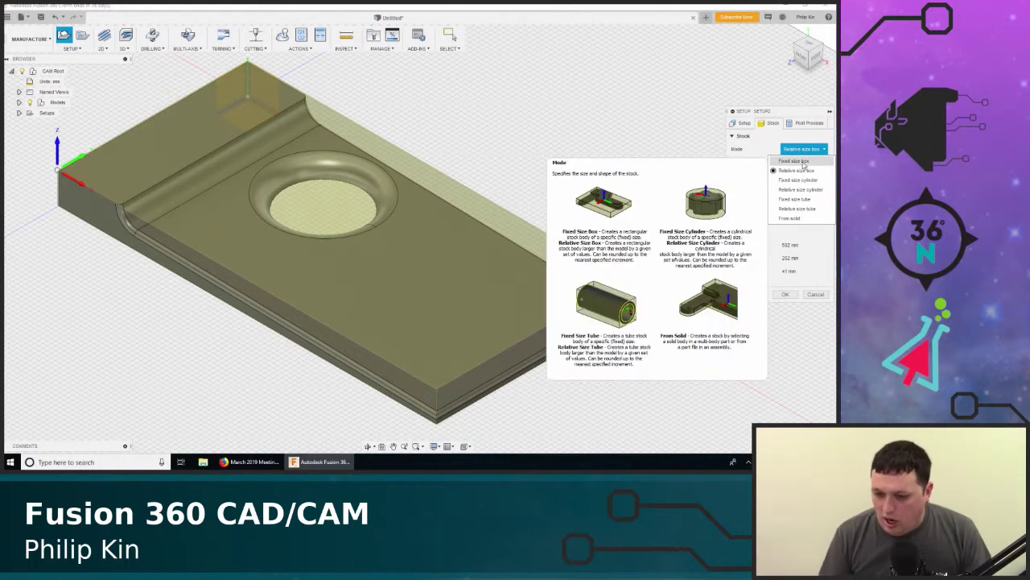
{"action": "left_click", "coordinate": [801, 162]}
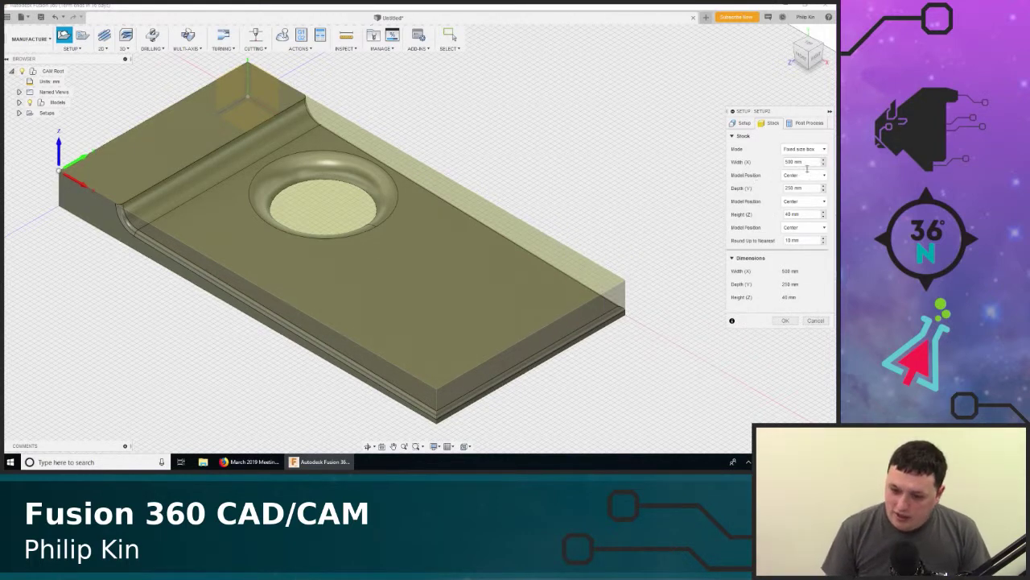
{"action": "left_click", "coordinate": [810, 162]}
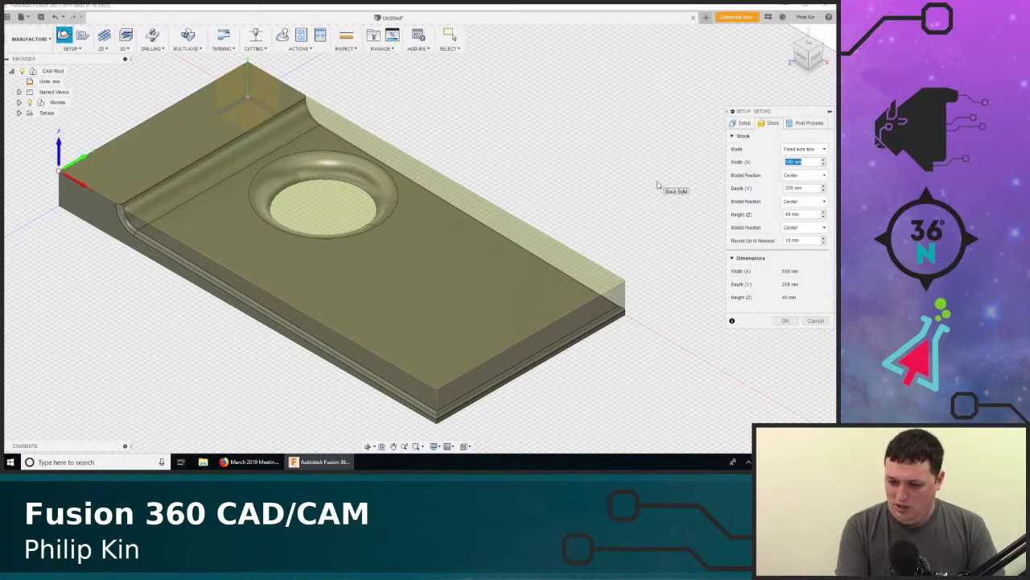
{"action": "key", "text": "Return"}
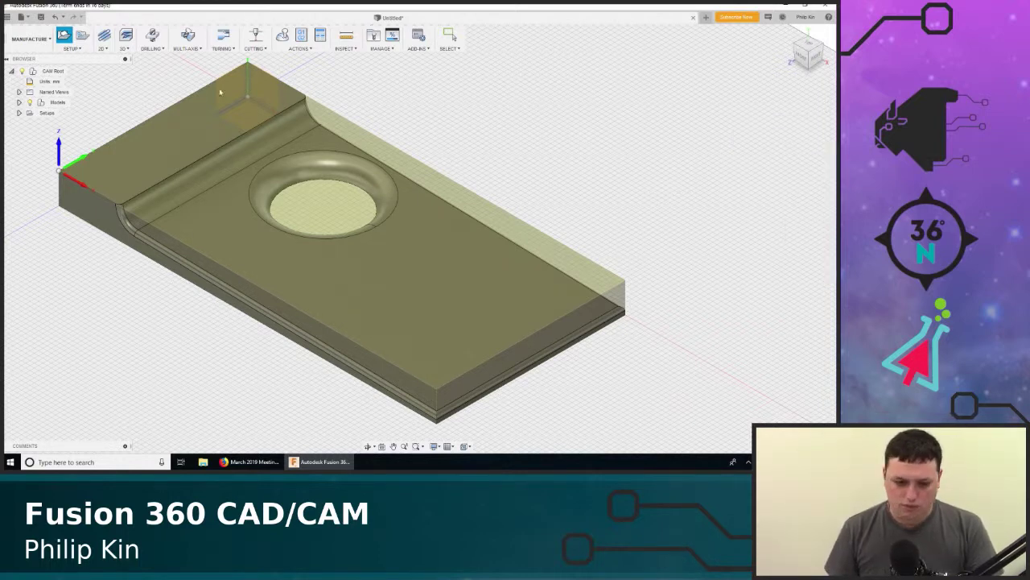
Create a new setup and set its orientation to Select X & Y axes
{"action": "left_click", "coordinate": [71, 49]}
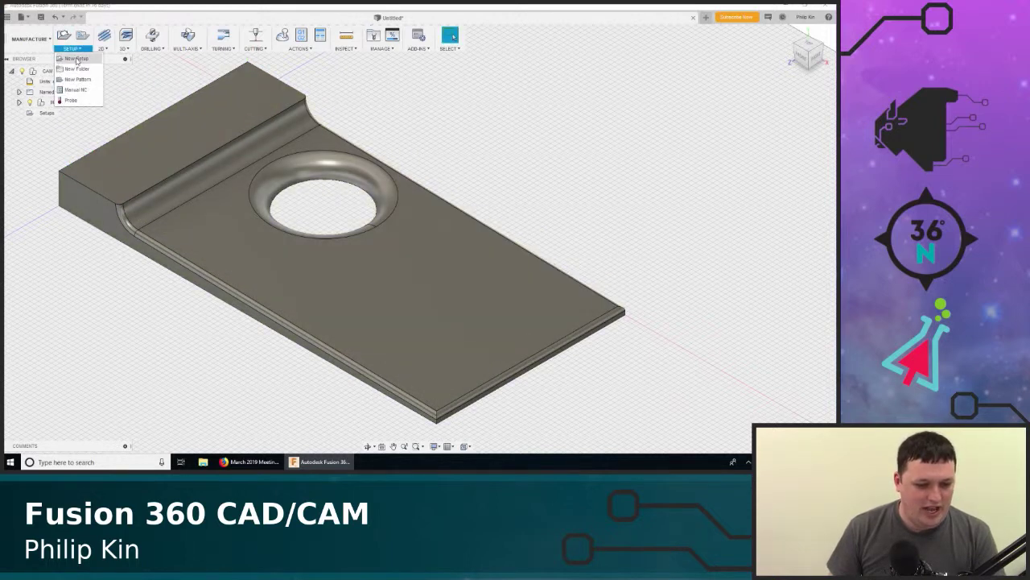
{"action": "left_click", "coordinate": [81, 57]}
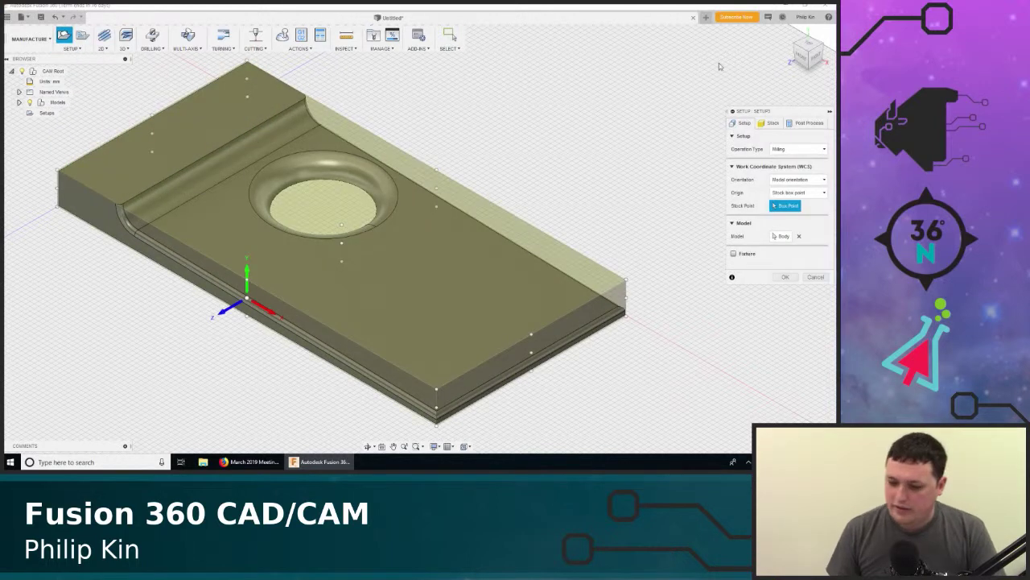
{"action": "left_click", "coordinate": [767, 123]}
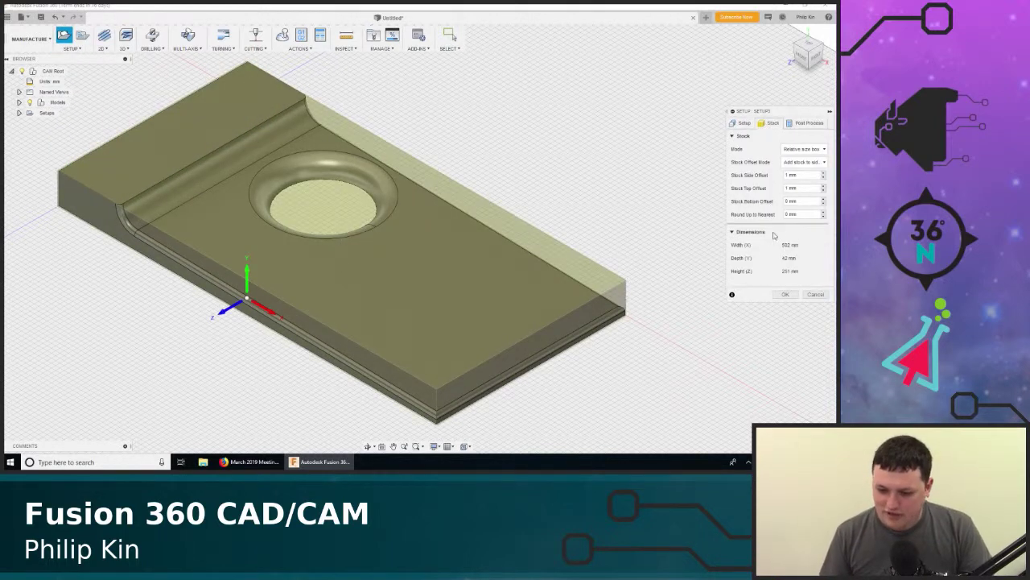
{"action": "left_click", "coordinate": [742, 122]}
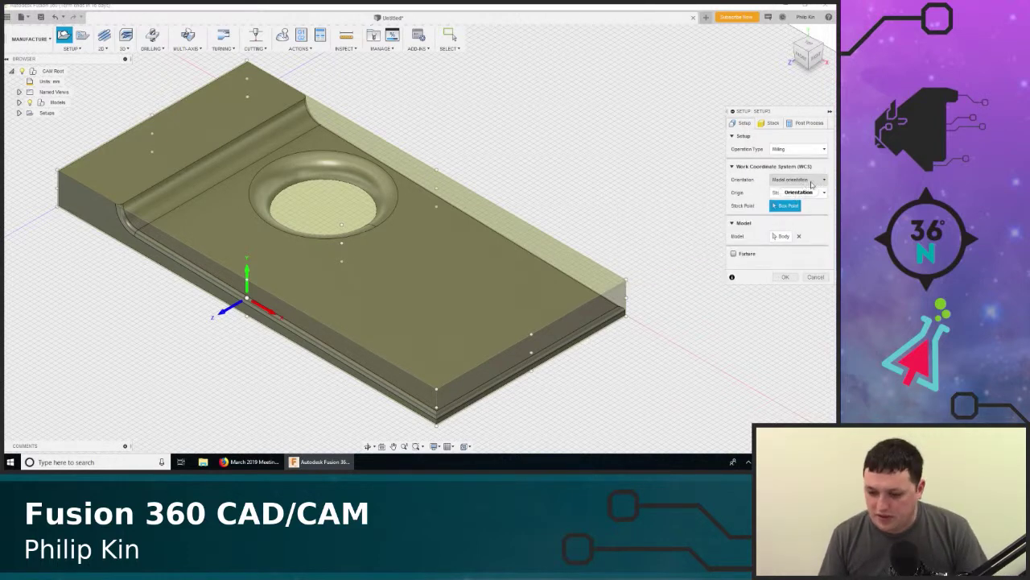
{"action": "left_click", "coordinate": [806, 194]}
{"action": "left_click", "coordinate": [805, 180]}
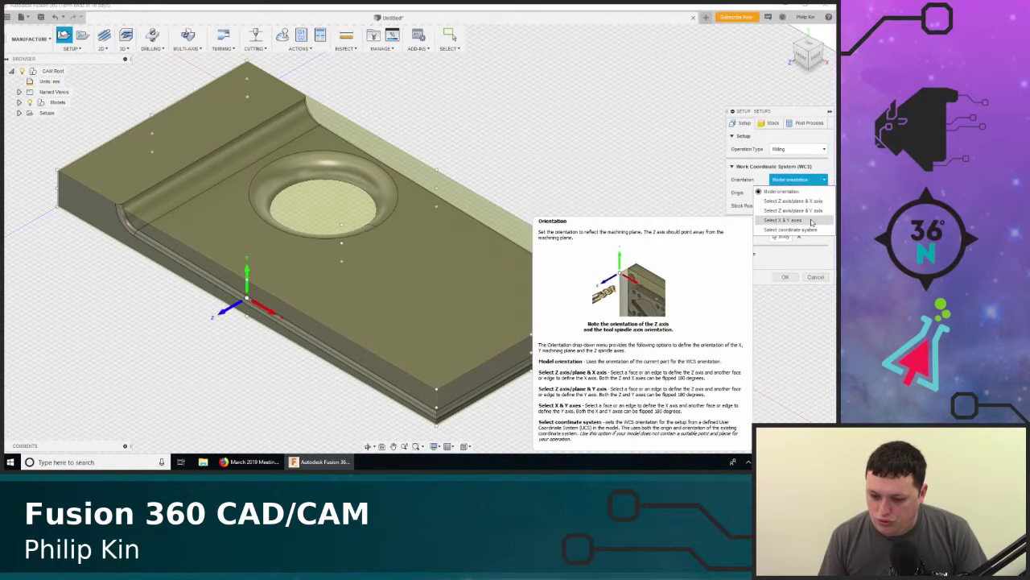
{"action": "left_click", "coordinate": [812, 219]}
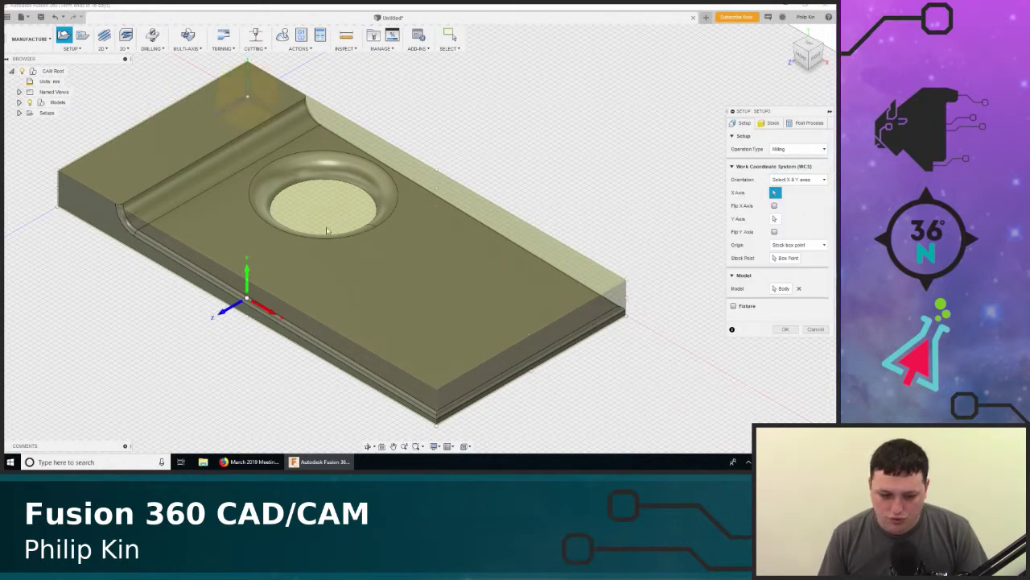
Pick body edges for the X and Y axes, flip X, and place the origin at the front stock corner
{"action": "left_click", "coordinate": [178, 105]}
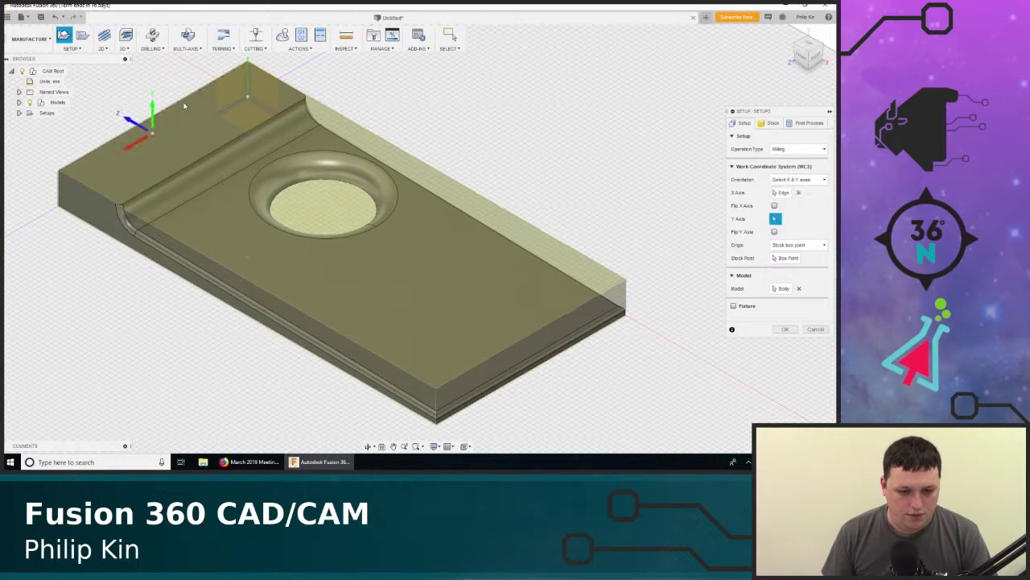
{"action": "left_click", "coordinate": [287, 90]}
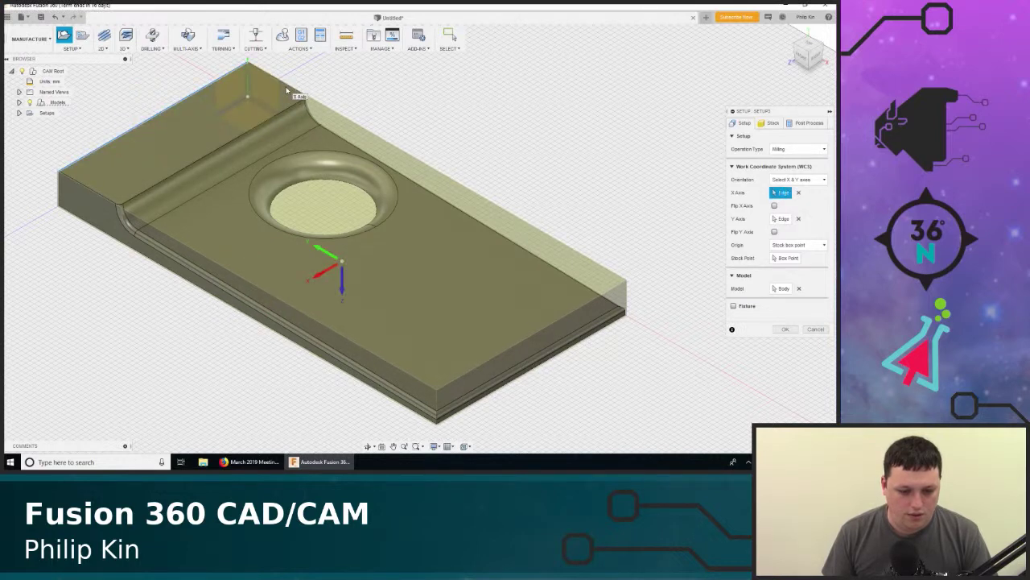
{"action": "left_click", "coordinate": [774, 206]}
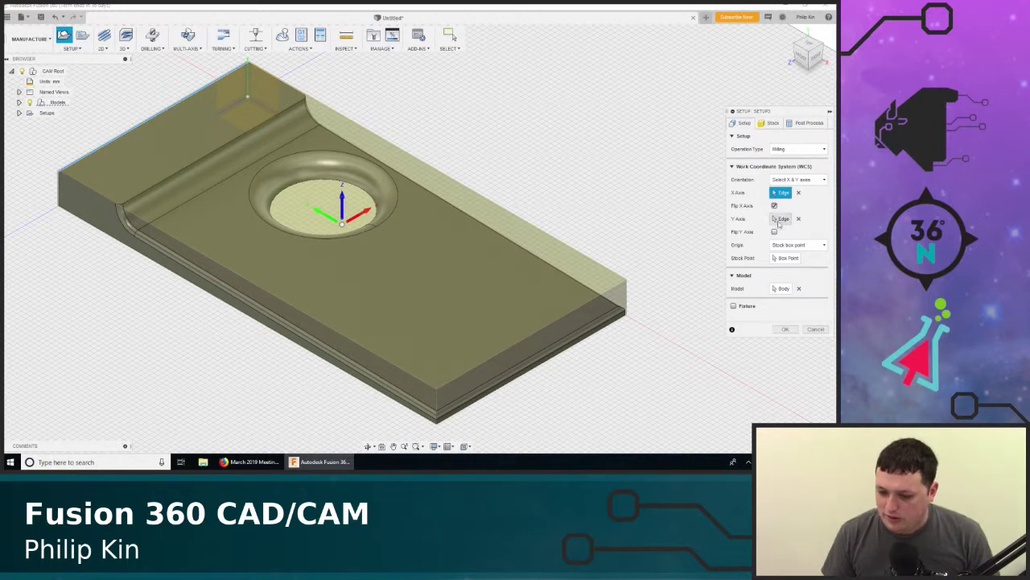
{"action": "left_click", "coordinate": [781, 258]}
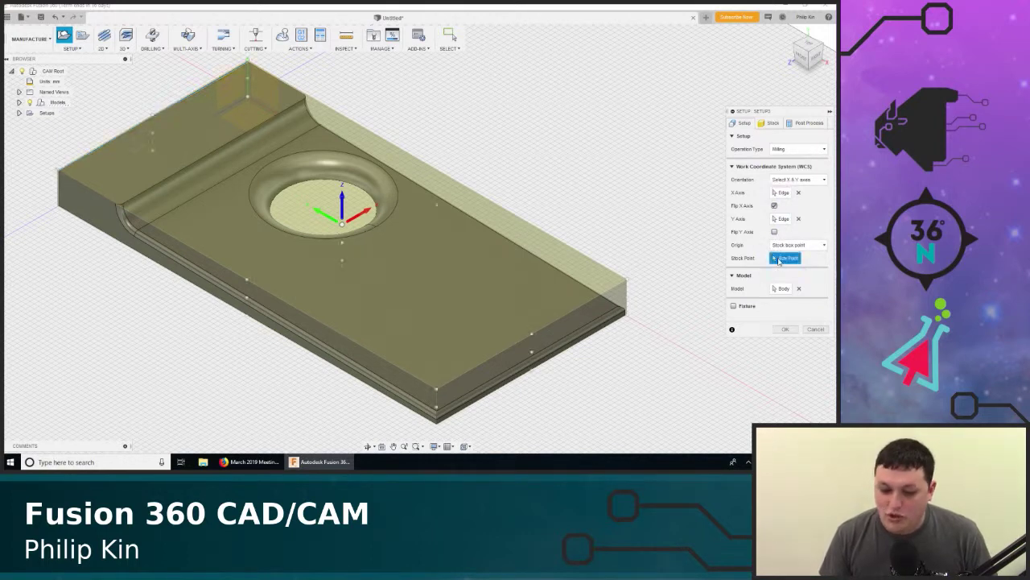
{"action": "left_click", "coordinate": [435, 389]}
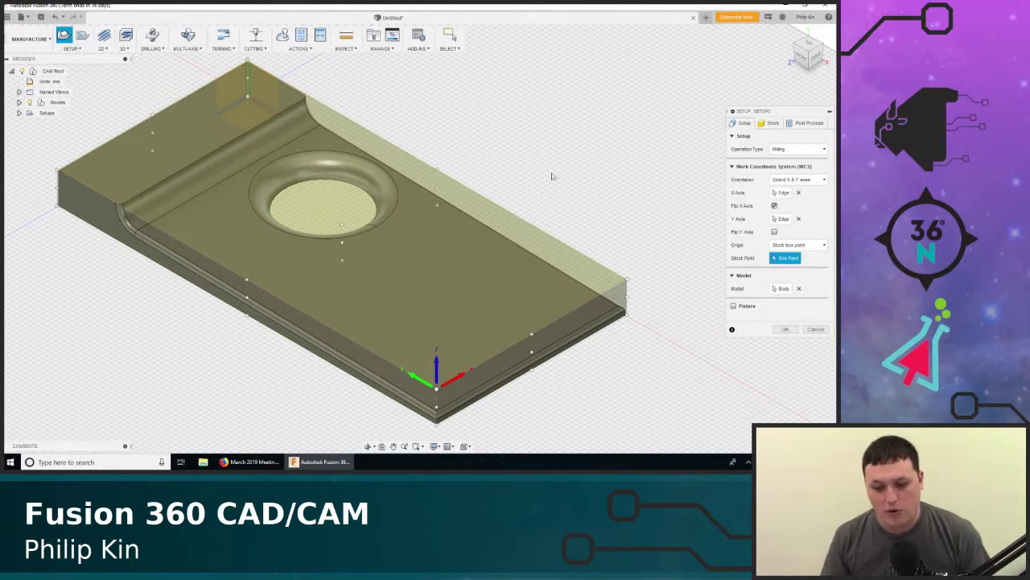
Set the setup's stock mode to Fixed size box
{"action": "left_click", "coordinate": [766, 122]}
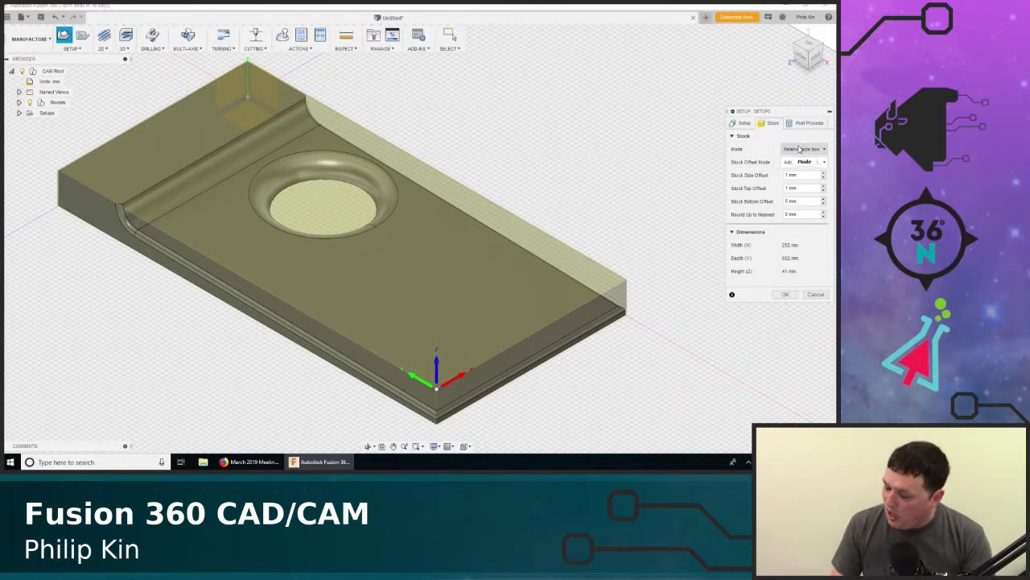
{"action": "mouse_move", "coordinate": [799, 150]}
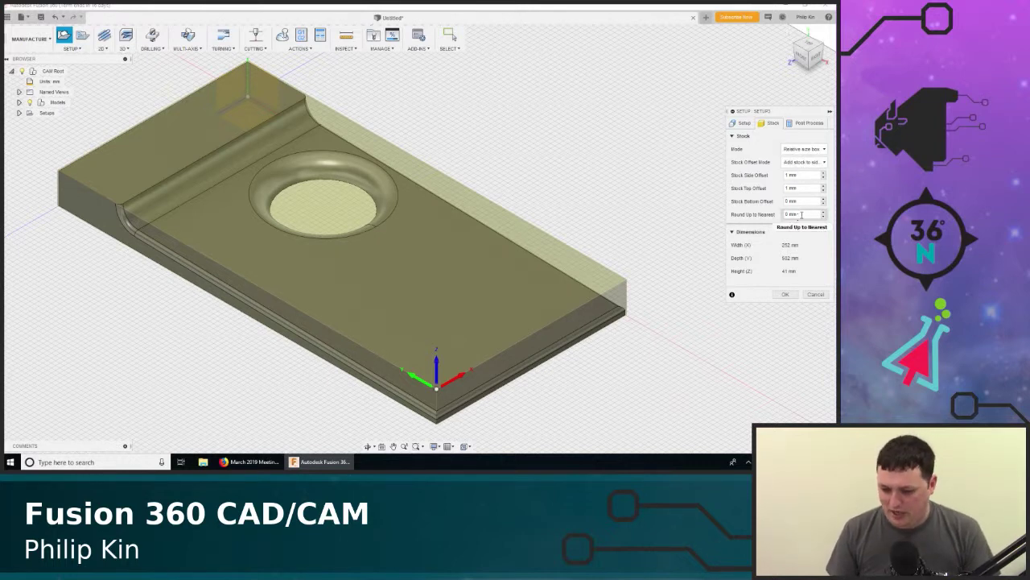
{"action": "left_click", "coordinate": [801, 148]}
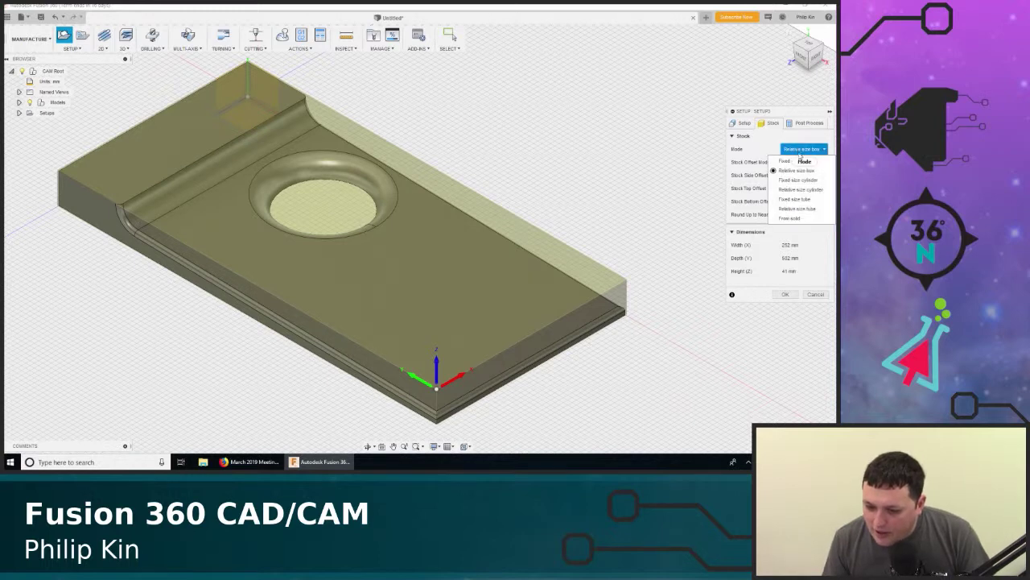
{"action": "left_click", "coordinate": [803, 161]}
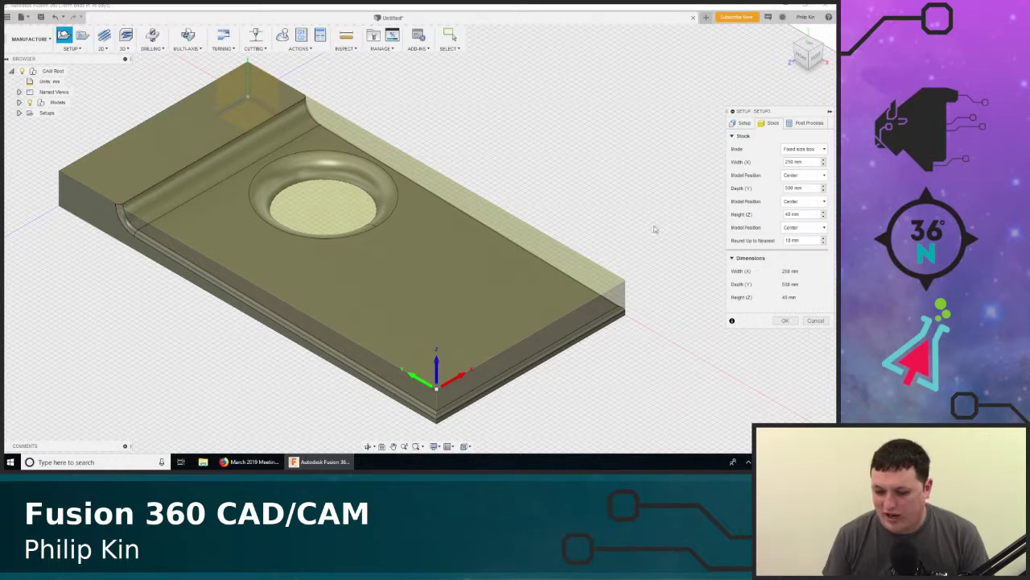
Review the setup, stock and post-process settings, then confirm the setup as Setup1
{"action": "left_click", "coordinate": [743, 123]}
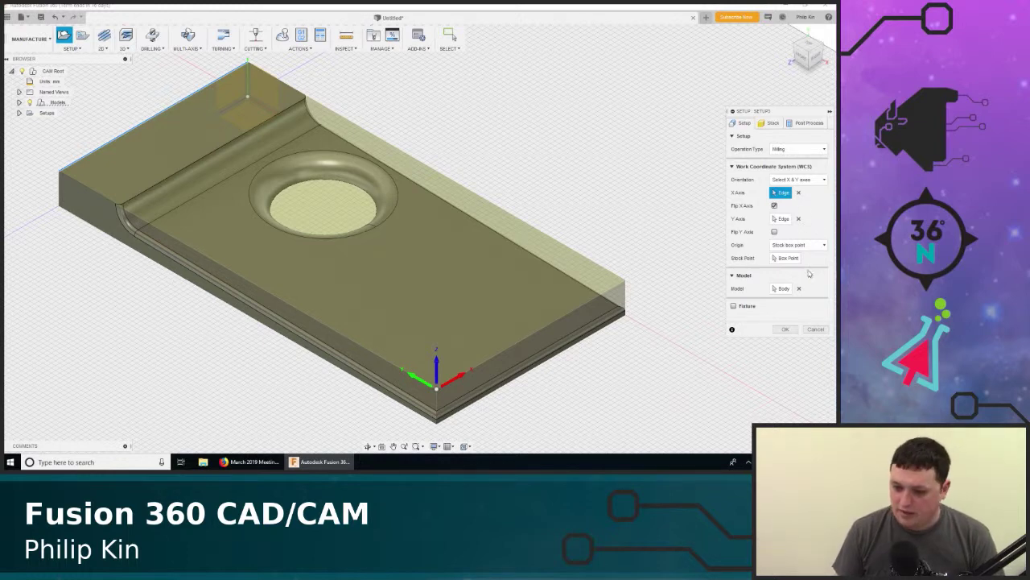
{"action": "left_click", "coordinate": [772, 124]}
{"action": "left_click", "coordinate": [807, 123]}
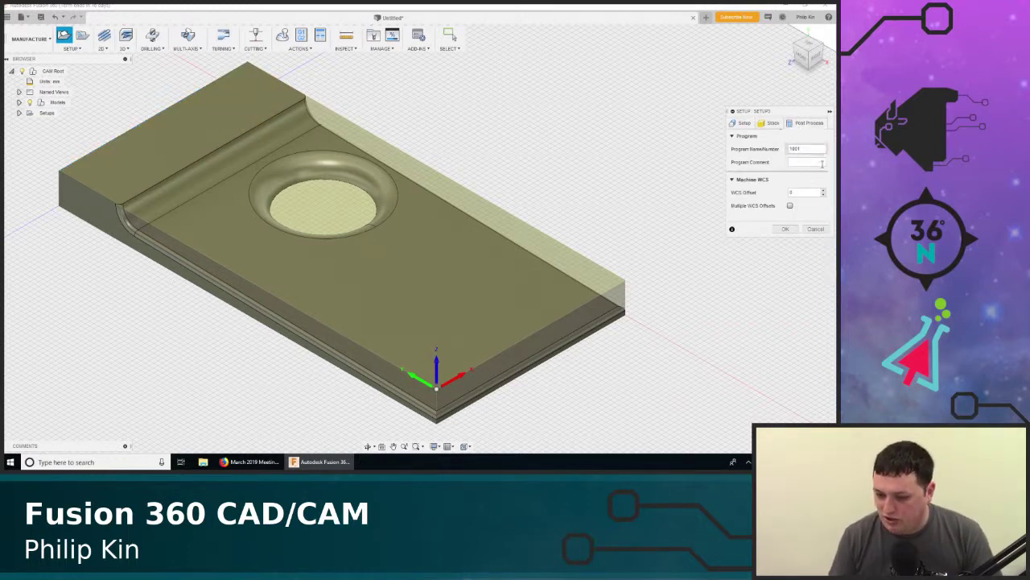
{"action": "left_click", "coordinate": [743, 125]}
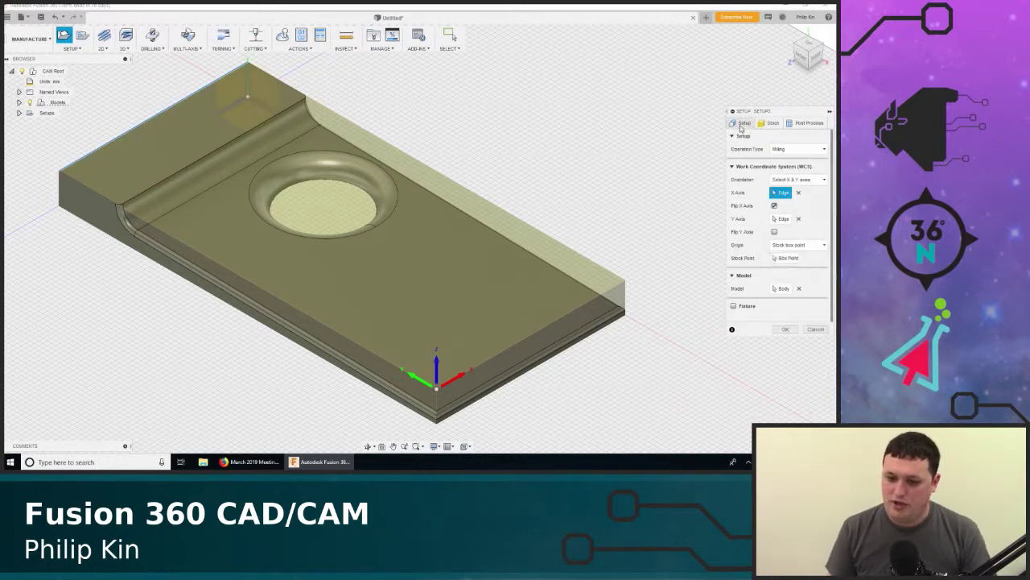
{"action": "left_click", "coordinate": [785, 328]}
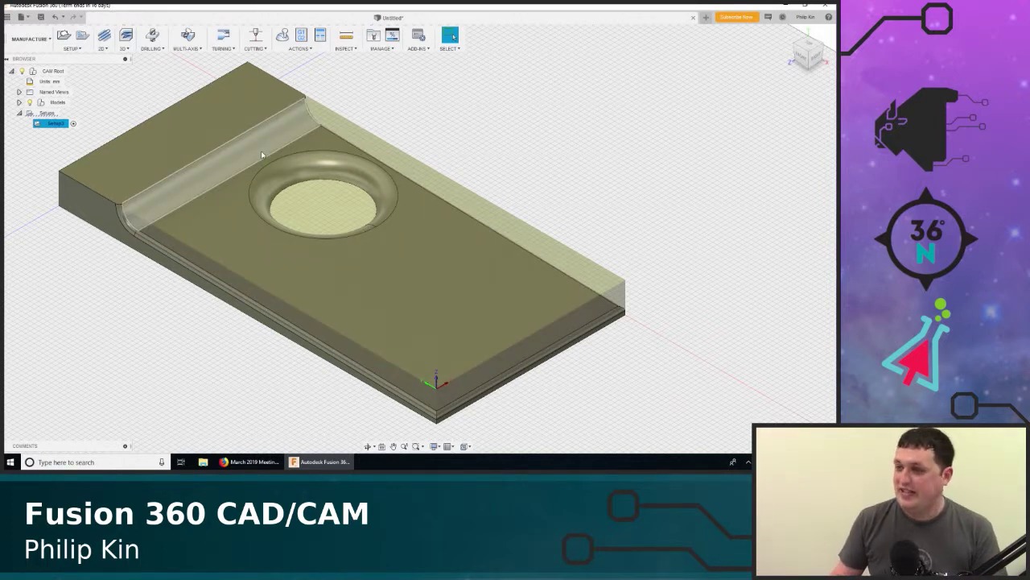
Start a new Face operation from the 2D machining menu
{"action": "left_click", "coordinate": [103, 49]}
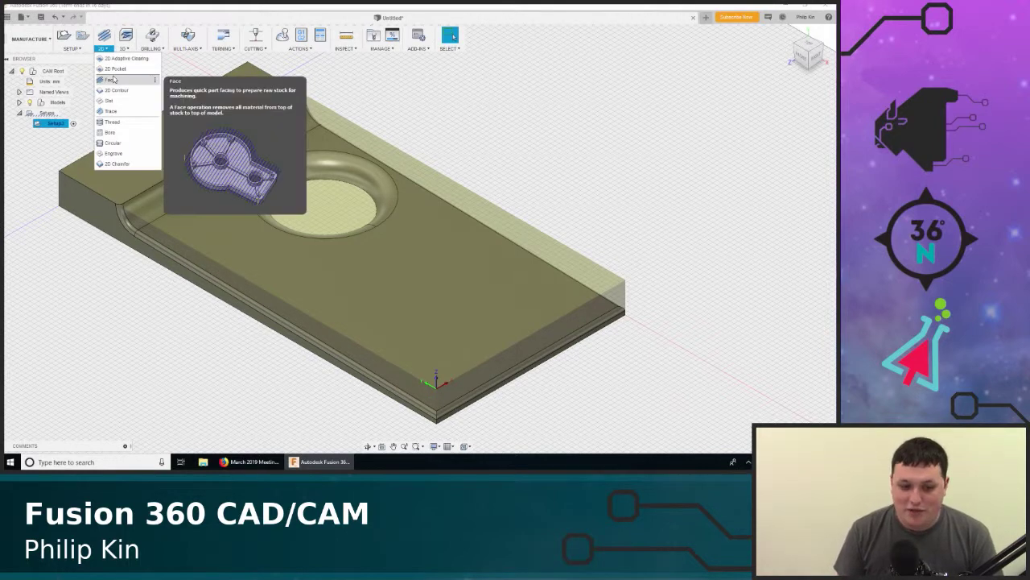
{"action": "left_click", "coordinate": [115, 80]}
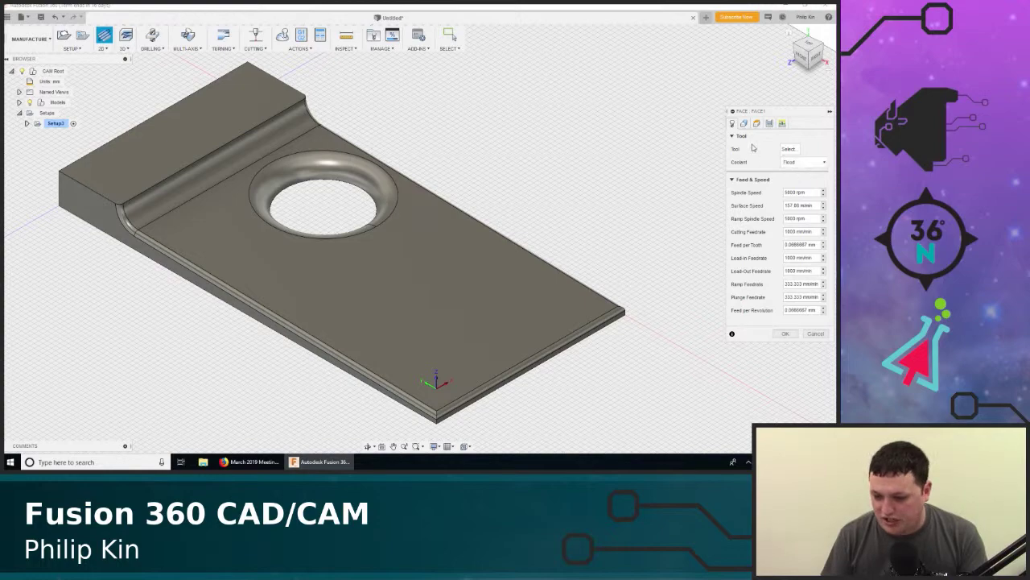
Browse the tool library and try a diameter filter, then close it without choosing a tool
{"action": "left_click", "coordinate": [789, 149]}
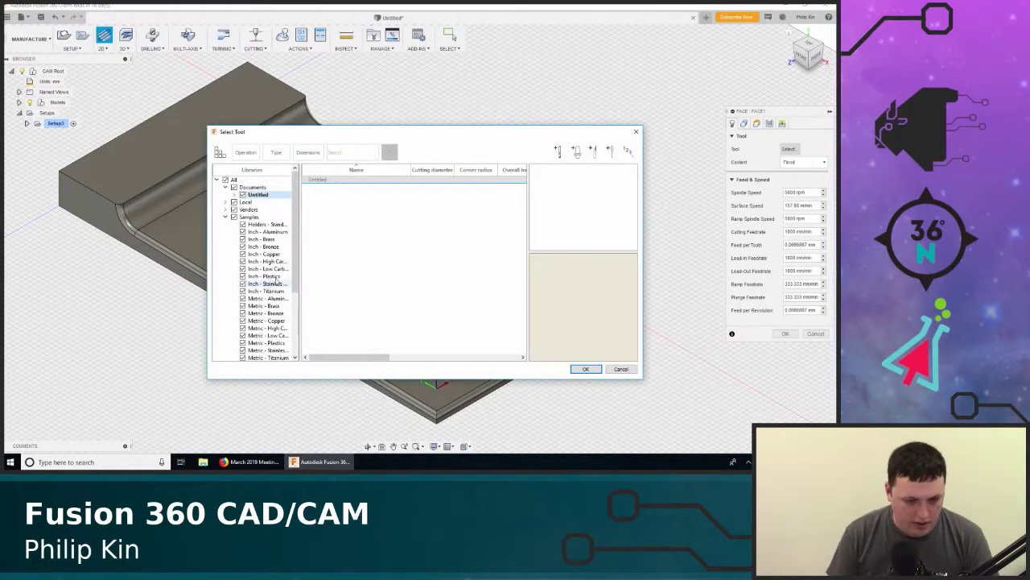
{"action": "mouse_move", "coordinate": [295, 219]}
{"action": "left_mouse_down"}
{"action": "mouse_move", "coordinate": [295, 235]}
{"action": "mouse_move", "coordinate": [294, 219]}
{"action": "left_mouse_up"}
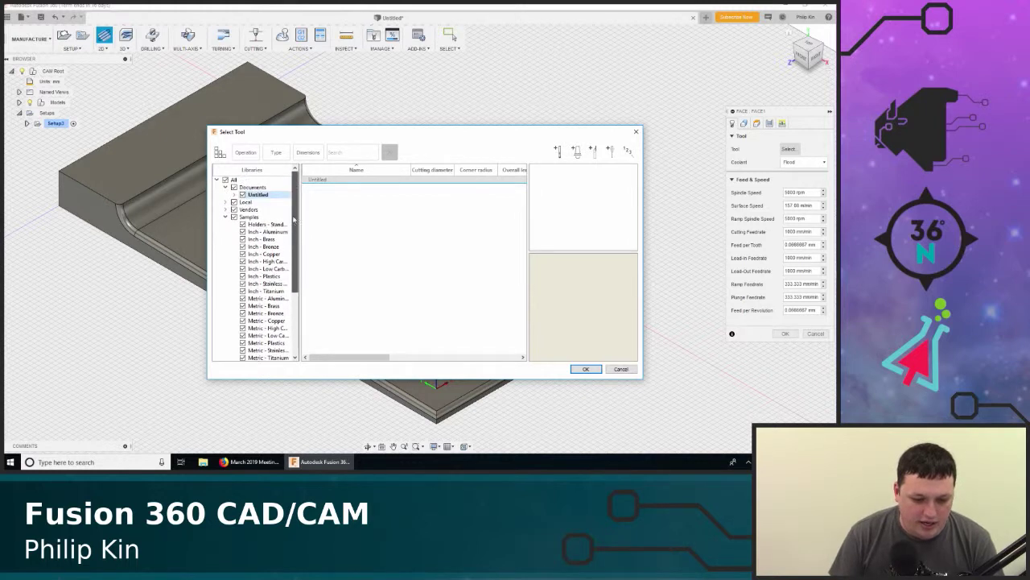
{"action": "left_click", "coordinate": [226, 217]}
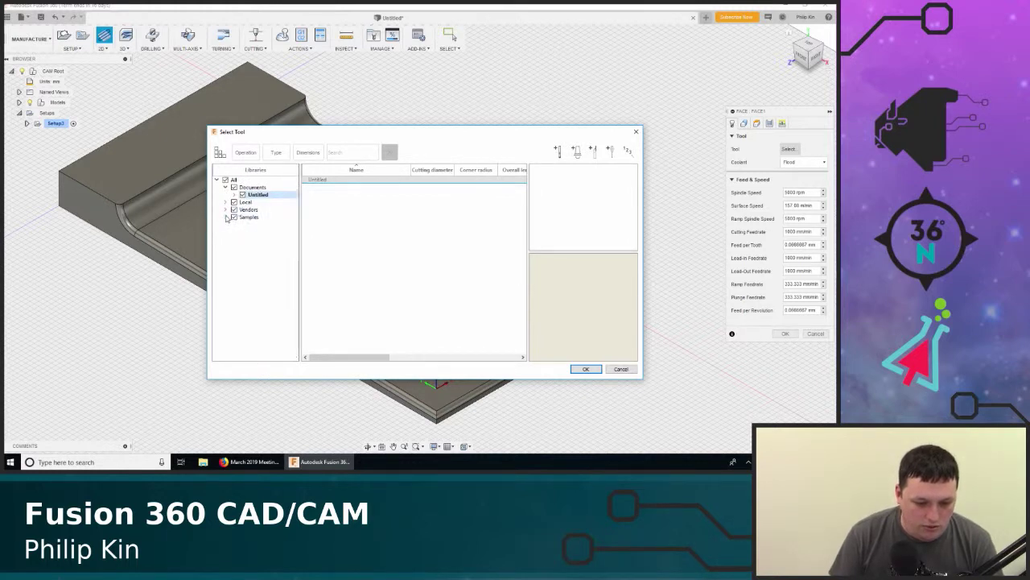
{"action": "left_click", "coordinate": [227, 218]}
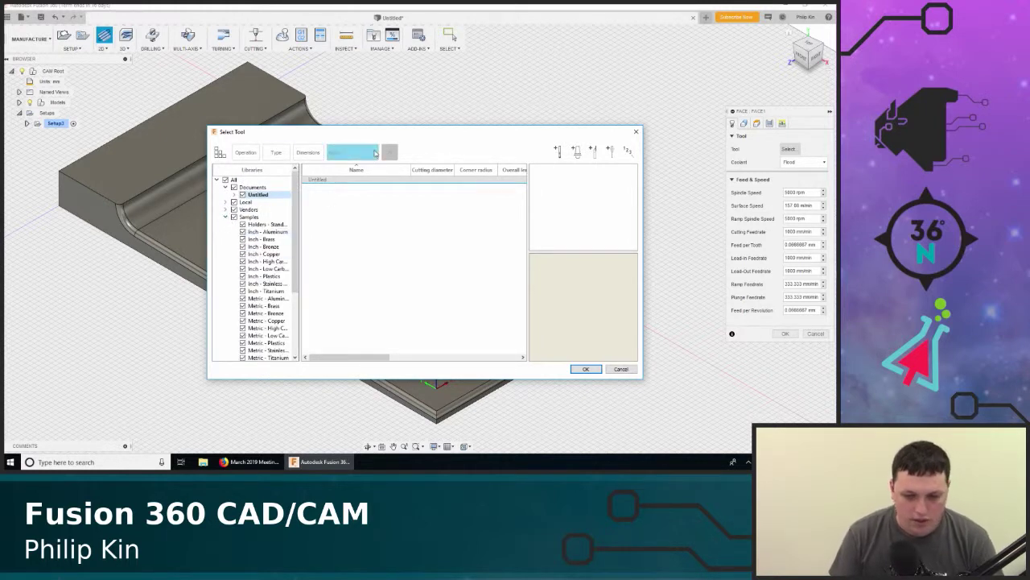
{"action": "left_click", "coordinate": [308, 152]}
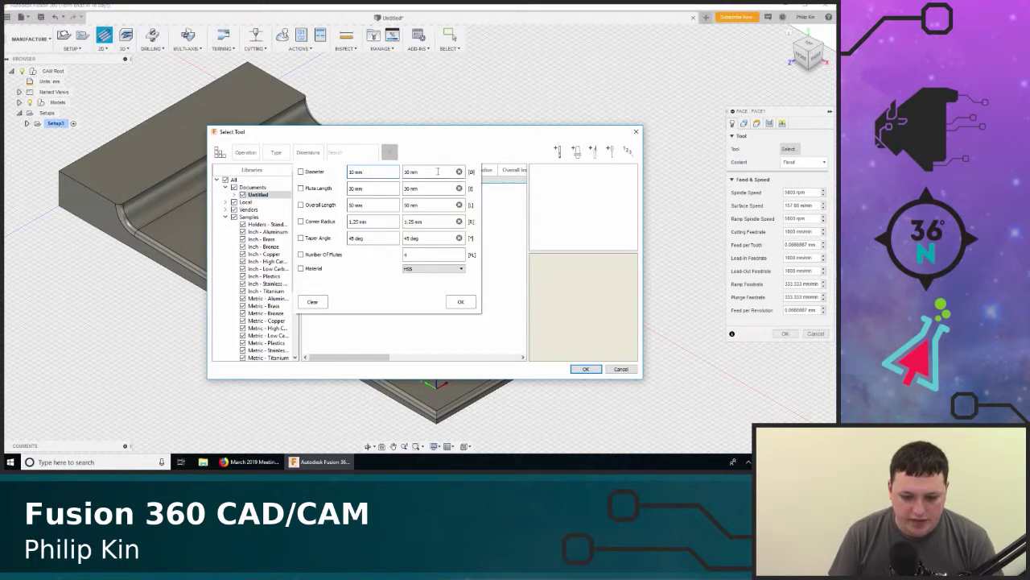
{"action": "left_click", "coordinate": [321, 173]}
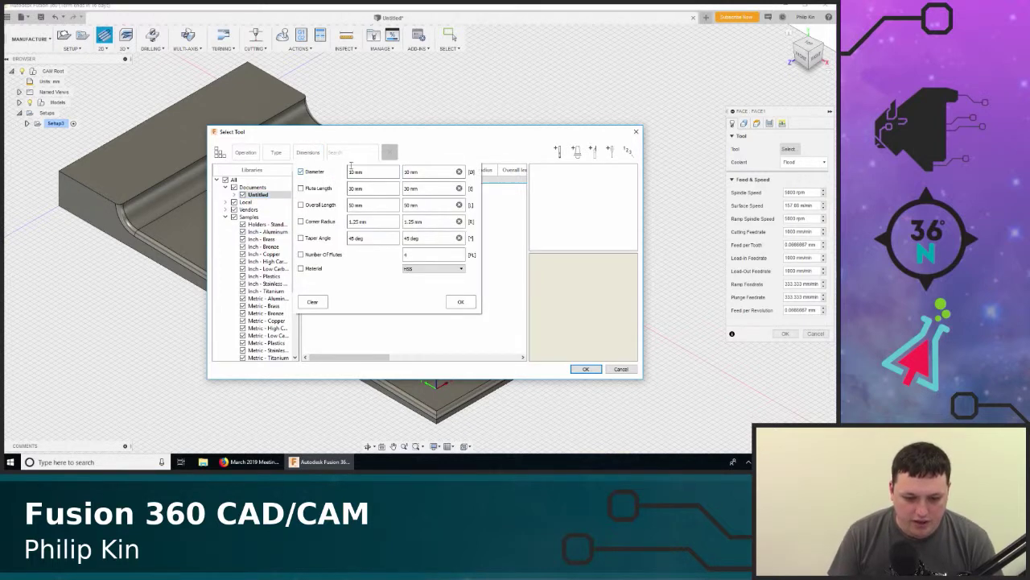
{"action": "left_click", "coordinate": [384, 172]}
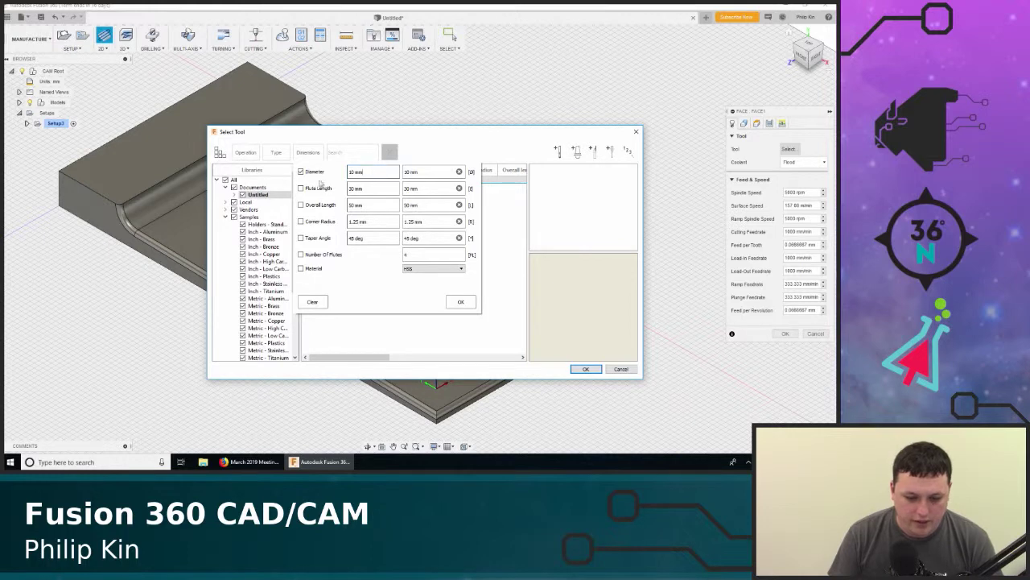
{"action": "left_click", "coordinate": [310, 150]}
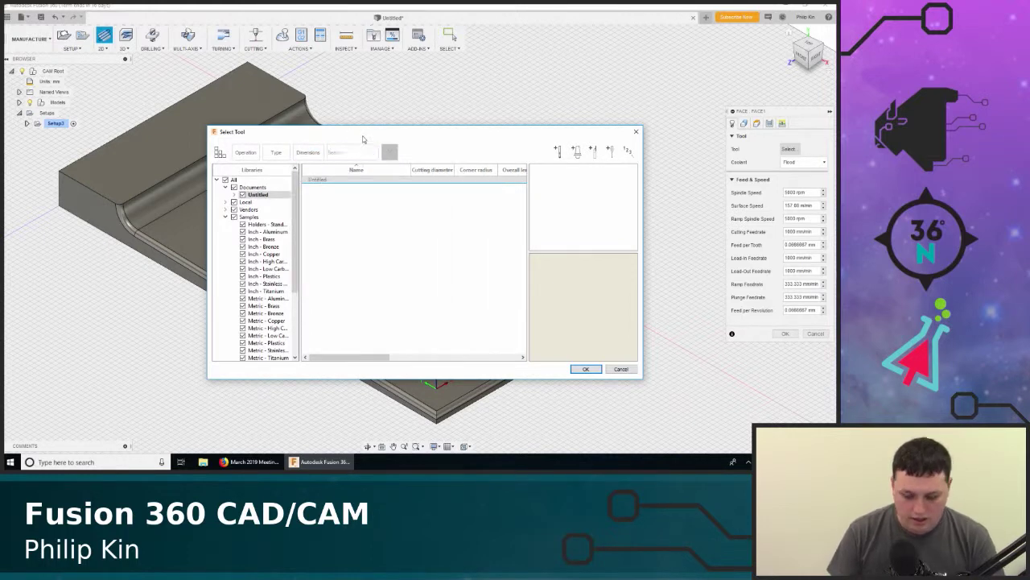
{"action": "type", "text": "1/2 in"}
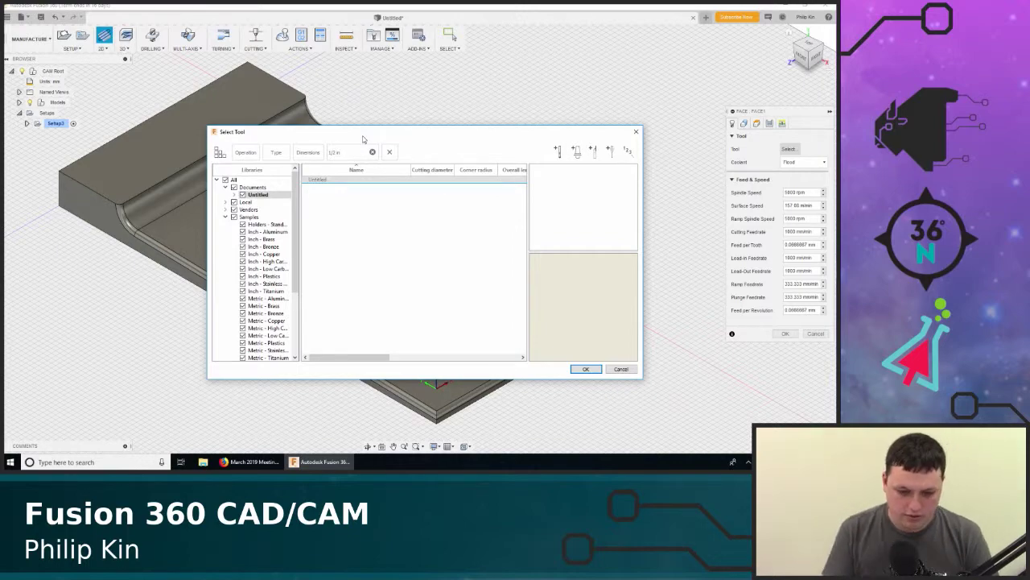
{"action": "key", "text": "Escape"}
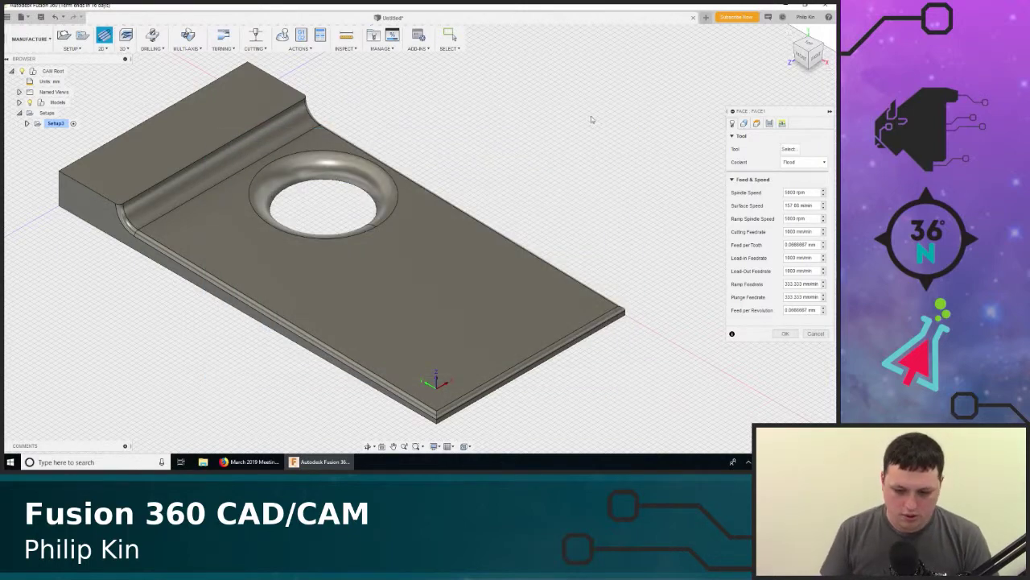
Select the 1/2" flat endmill from the Inch - Aluminum sample library for Face1
{"action": "left_click", "coordinate": [791, 151]}
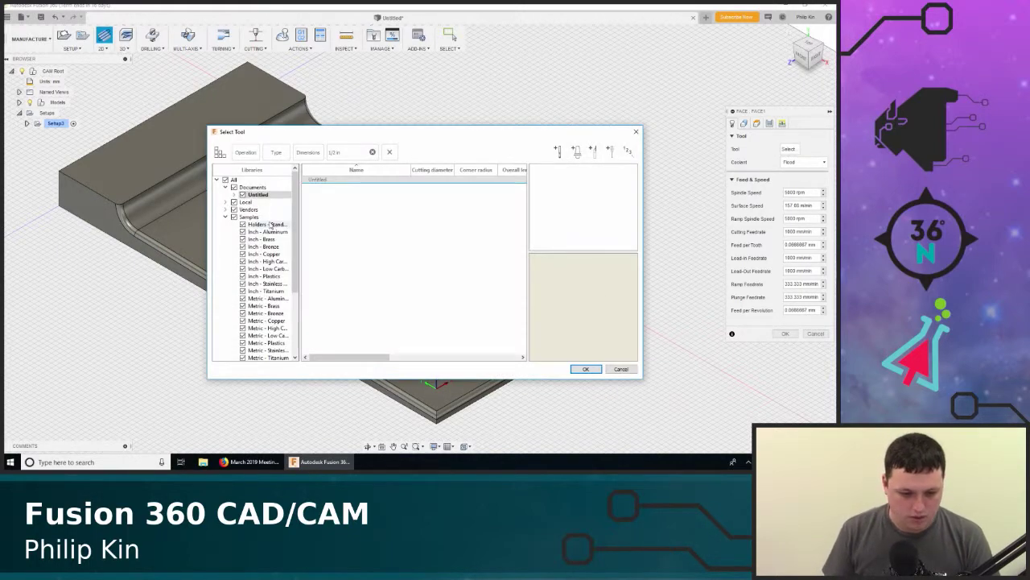
{"action": "left_click", "coordinate": [249, 209]}
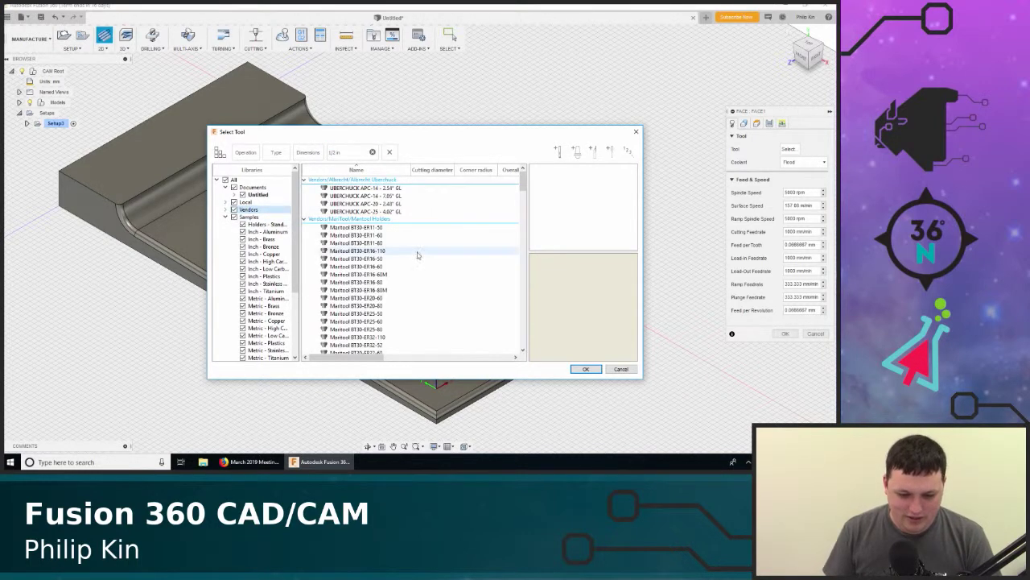
{"action": "left_click", "coordinate": [267, 232]}
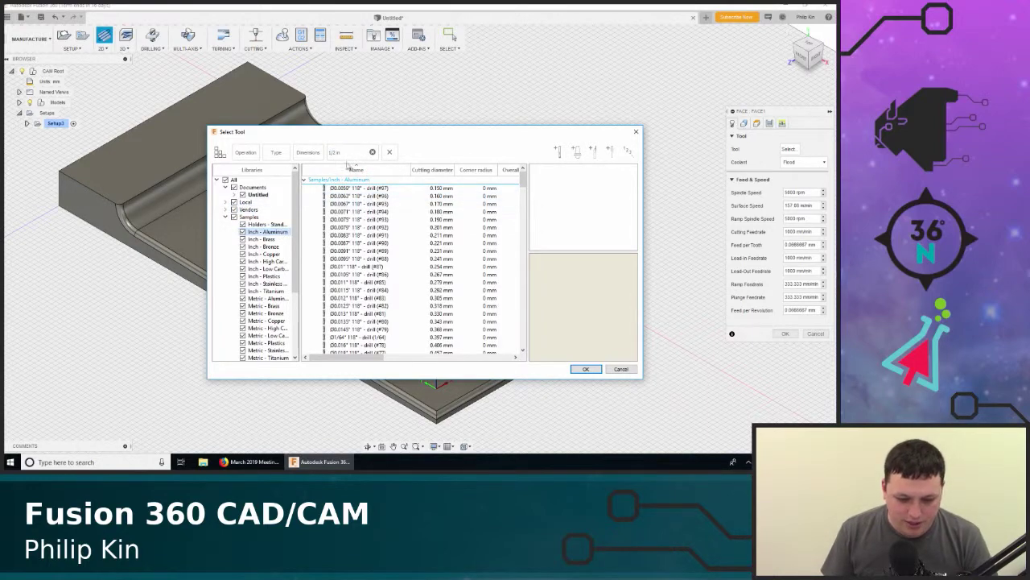
{"action": "scroll", "coordinate": [396, 252], "scroll_direction": "down", "scroll_amount": 10}
{"action": "scroll", "coordinate": [394, 253], "scroll_direction": "down", "scroll_amount": 20}
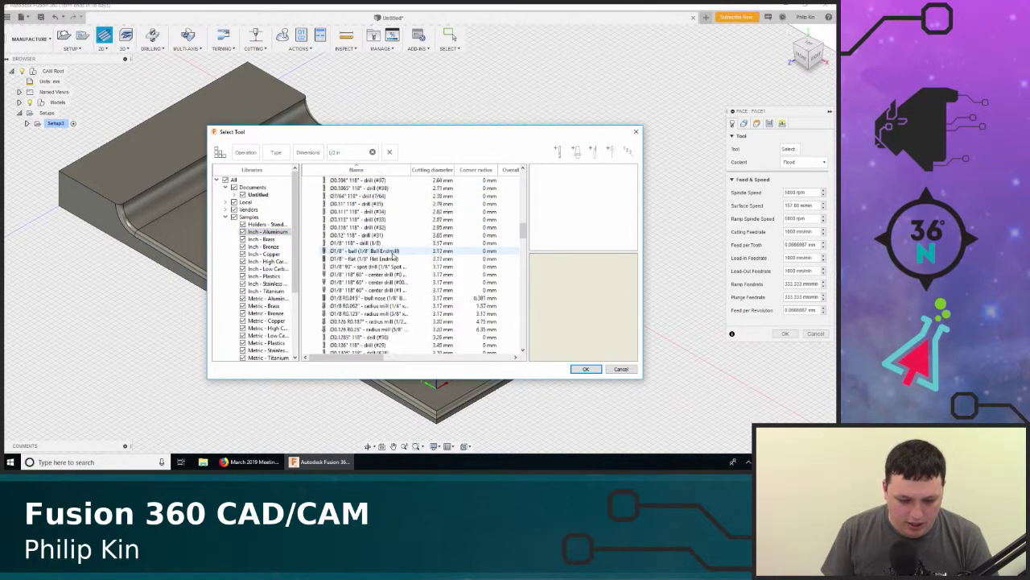
{"action": "scroll", "coordinate": [392, 256], "scroll_direction": "down", "scroll_amount": 9}
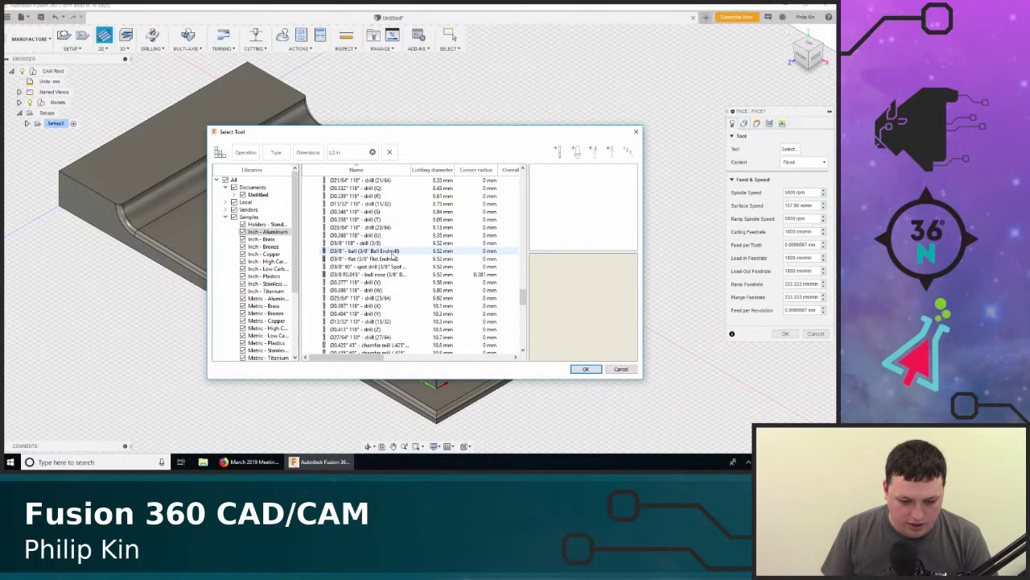
{"action": "scroll", "coordinate": [395, 252], "scroll_direction": "down", "scroll_amount": 7}
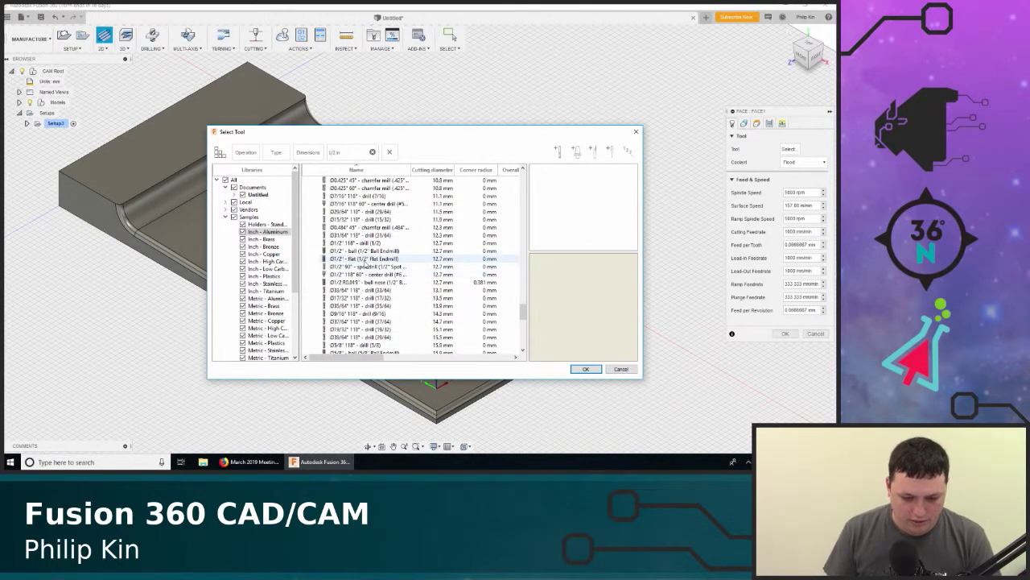
{"action": "left_click", "coordinate": [367, 260]}
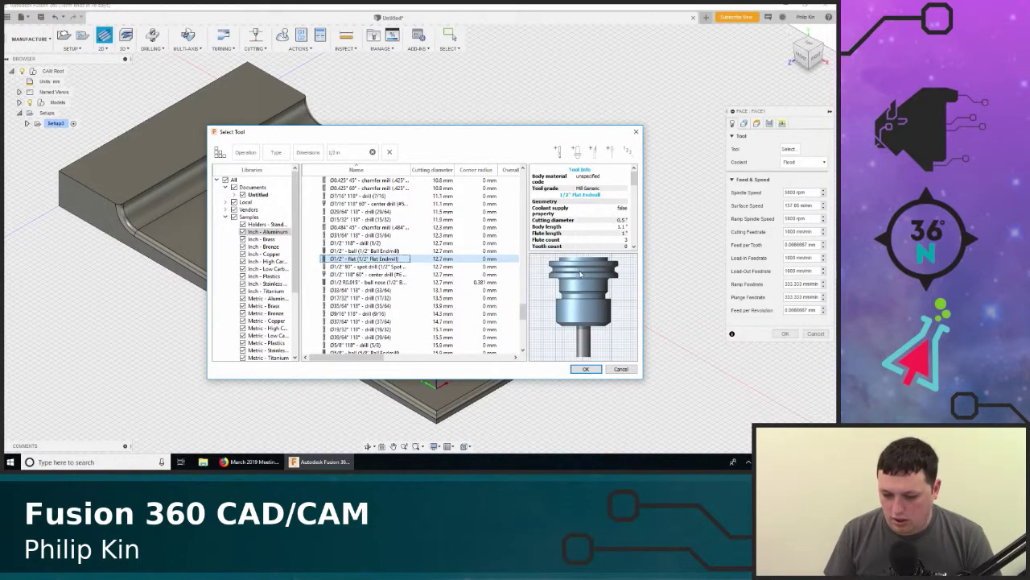
{"action": "left_click", "coordinate": [586, 369]}
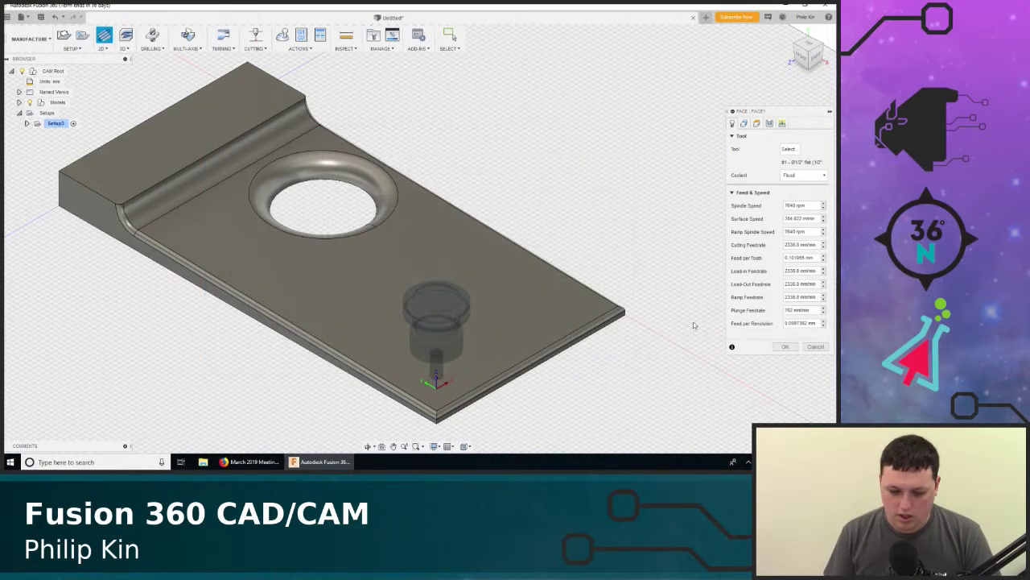
Generate the Face1 toolpath over the stock contour and launch a simulation of Setup3
{"action": "left_click", "coordinate": [744, 123]}
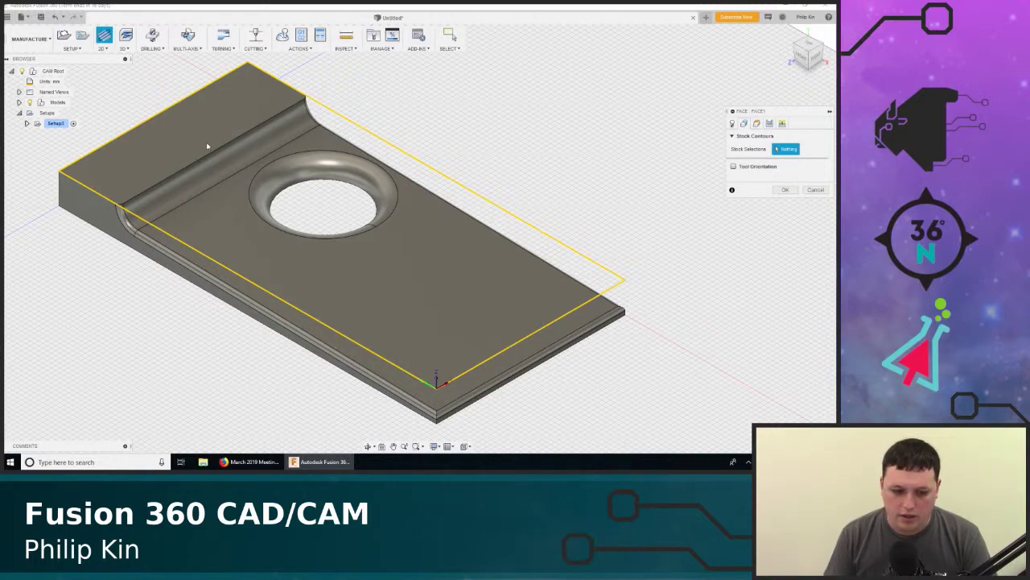
{"action": "left_click", "coordinate": [785, 191]}
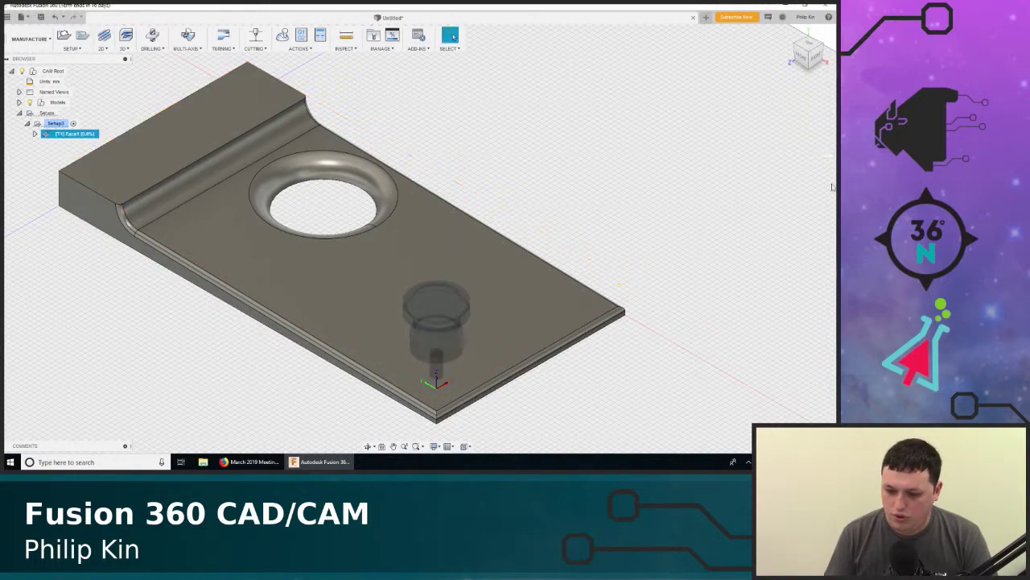
{"action": "left_click", "coordinate": [50, 124]}
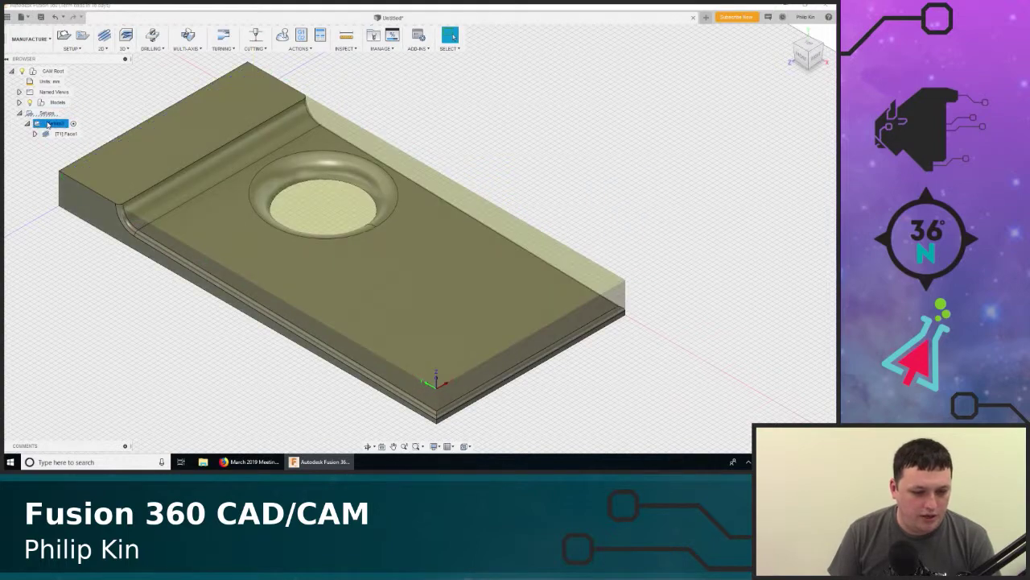
{"action": "left_click", "coordinate": [282, 35]}
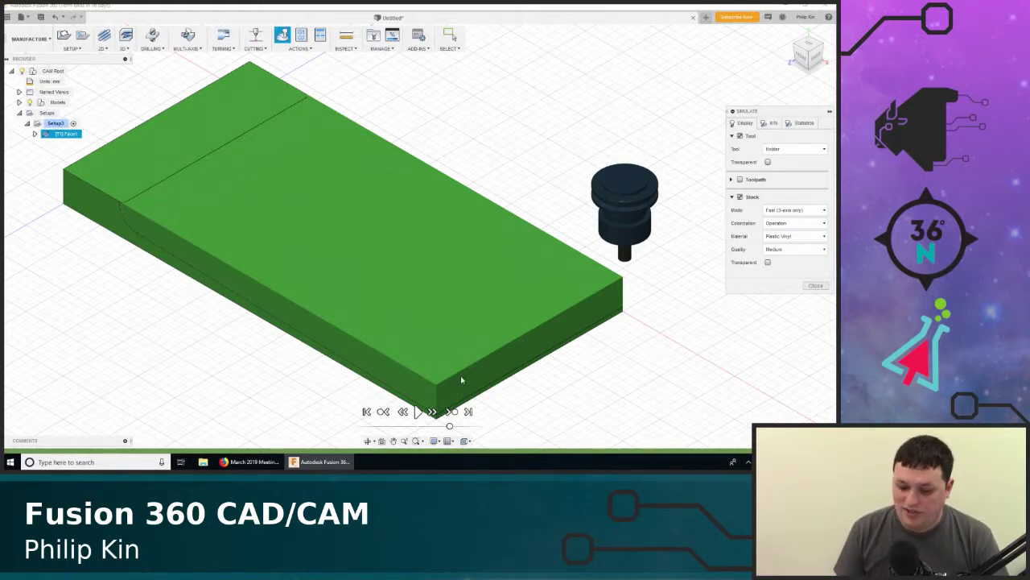
Play the Face1 simulation at increased speed to the end and close it
{"action": "left_click", "coordinate": [418, 412]}
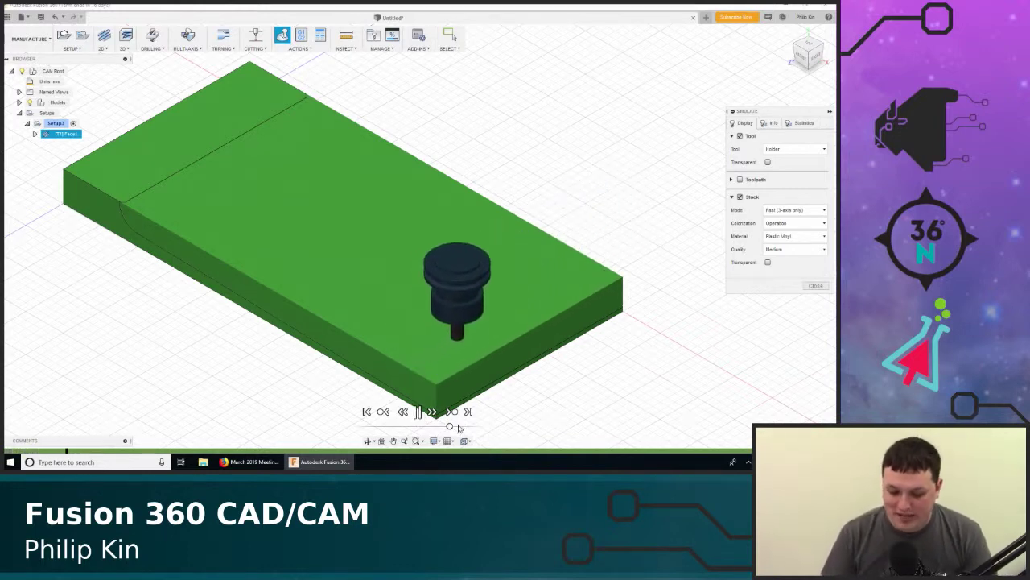
{"action": "left_click_drag", "start_coordinate": [450, 426], "coordinate": [465, 427]}
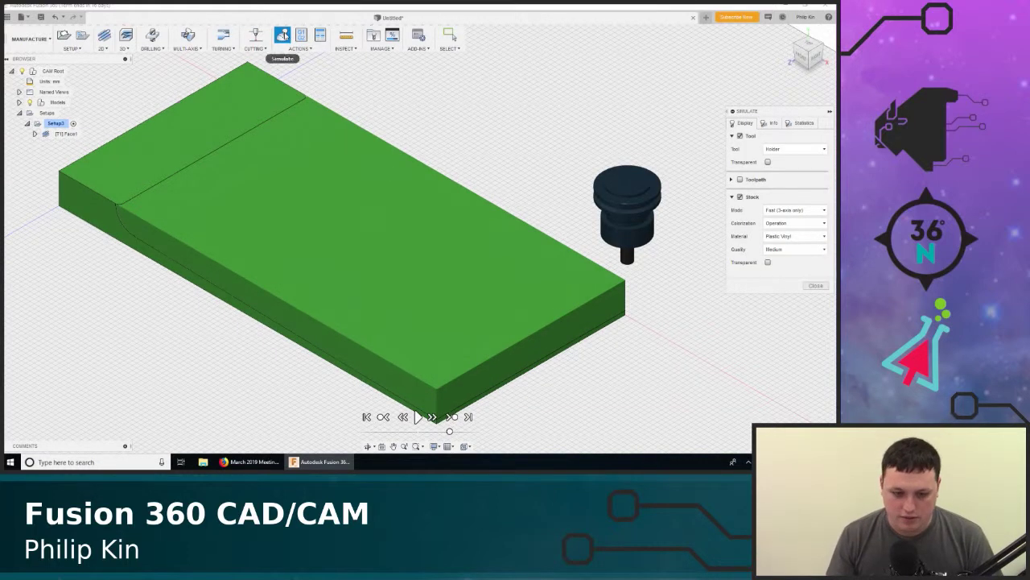
{"action": "left_click", "coordinate": [814, 286]}
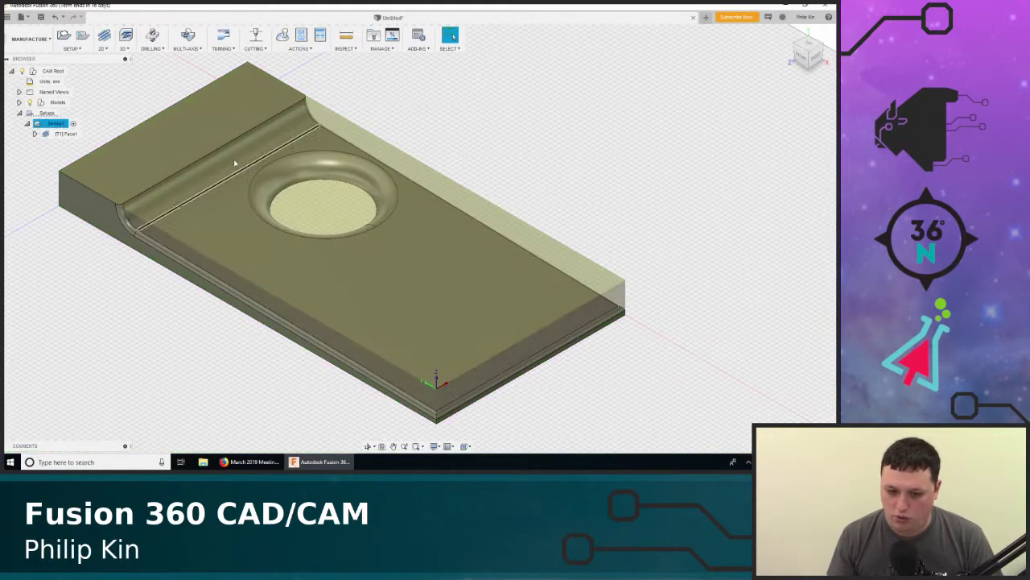
Display the Face1 toolpath and discard the extra Face operation started by mistake
{"action": "left_click", "coordinate": [68, 134]}
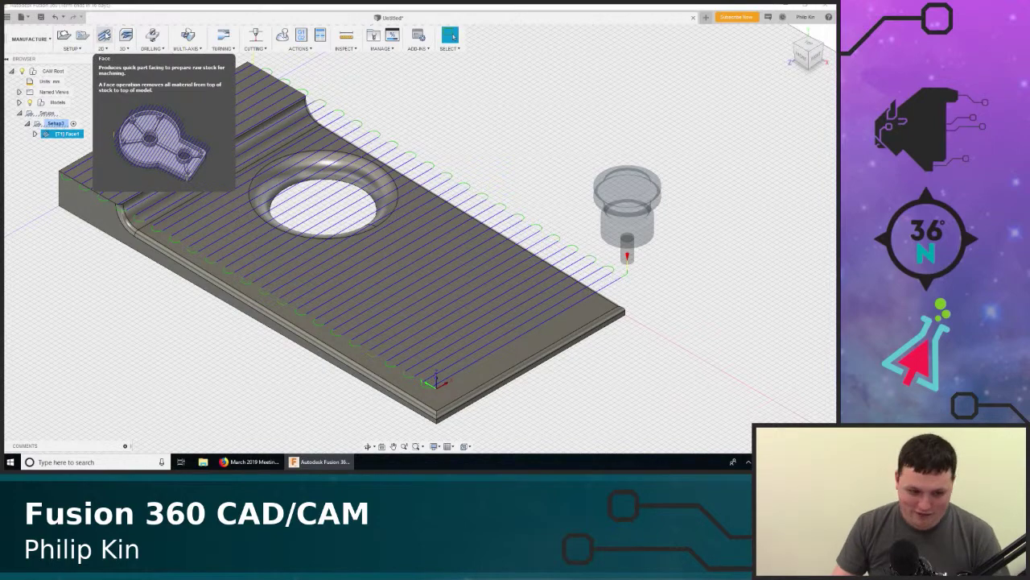
{"action": "left_click", "coordinate": [105, 36]}
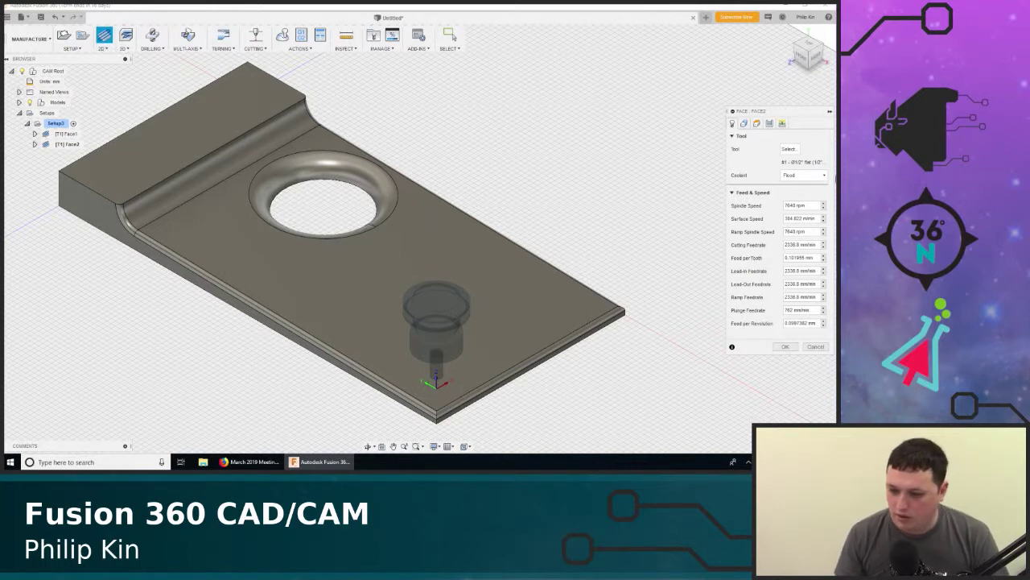
{"action": "left_click", "coordinate": [816, 346]}
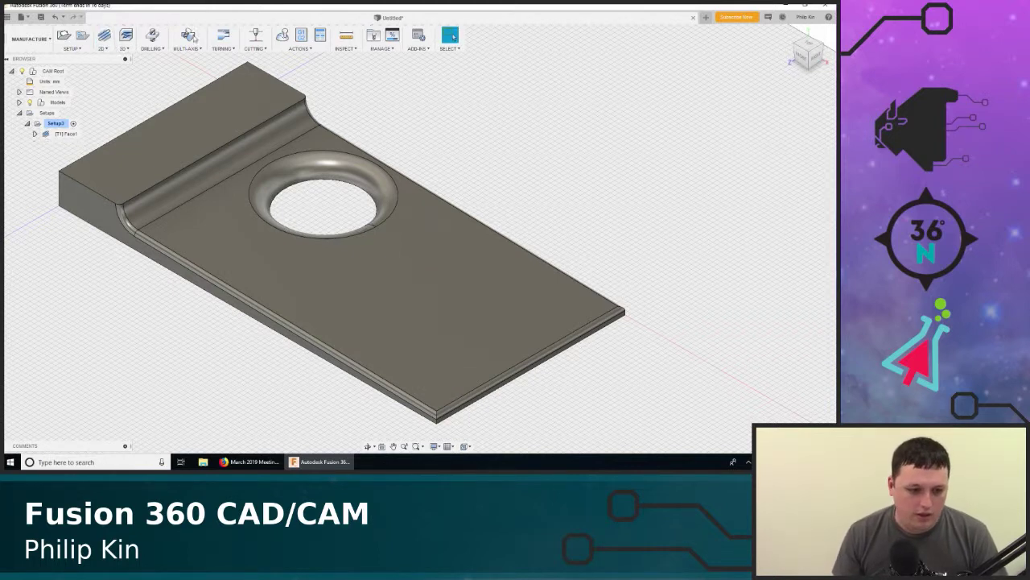
{"action": "left_click", "coordinate": [102, 48]}
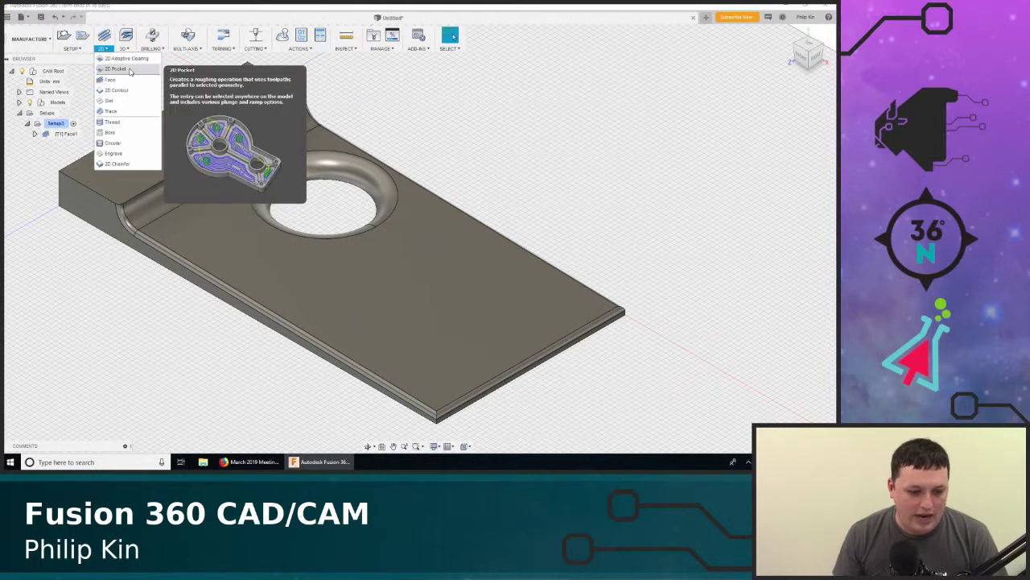
Start a 2D Adaptive Clearing operation with the round hole's contour as the pocket
{"action": "left_click", "coordinate": [129, 59]}
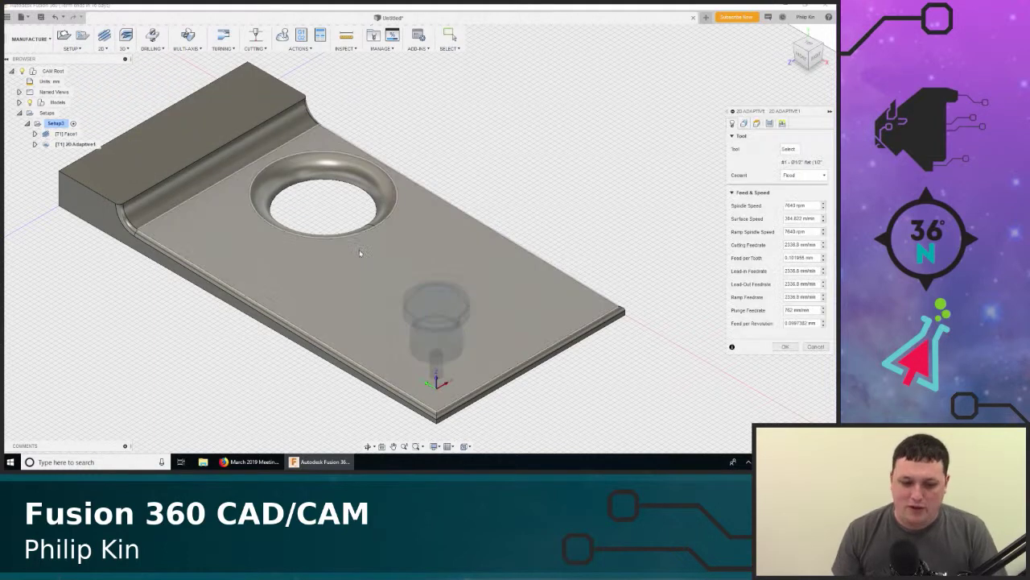
{"action": "left_click", "coordinate": [328, 185]}
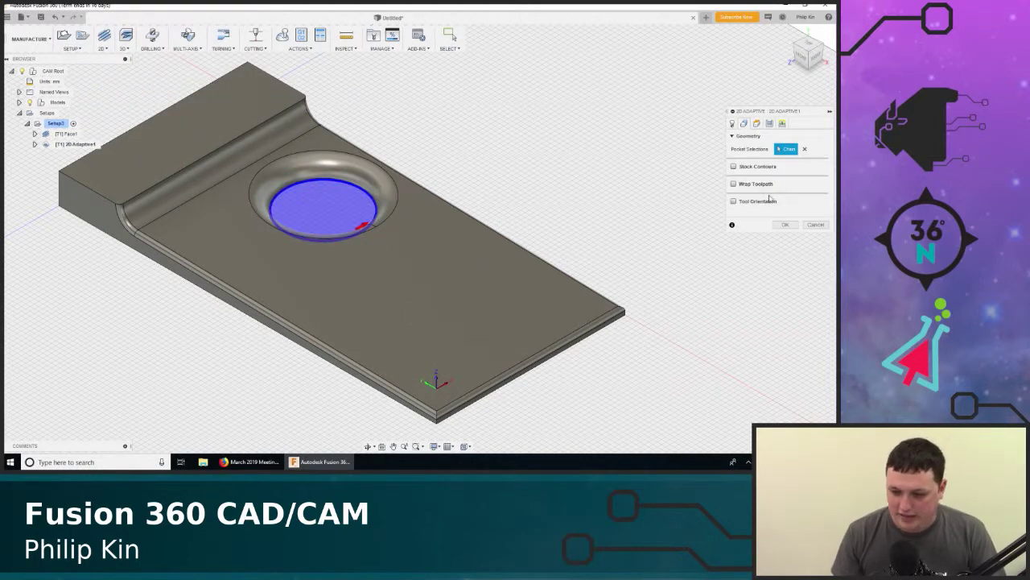
{"action": "left_click", "coordinate": [734, 123]}
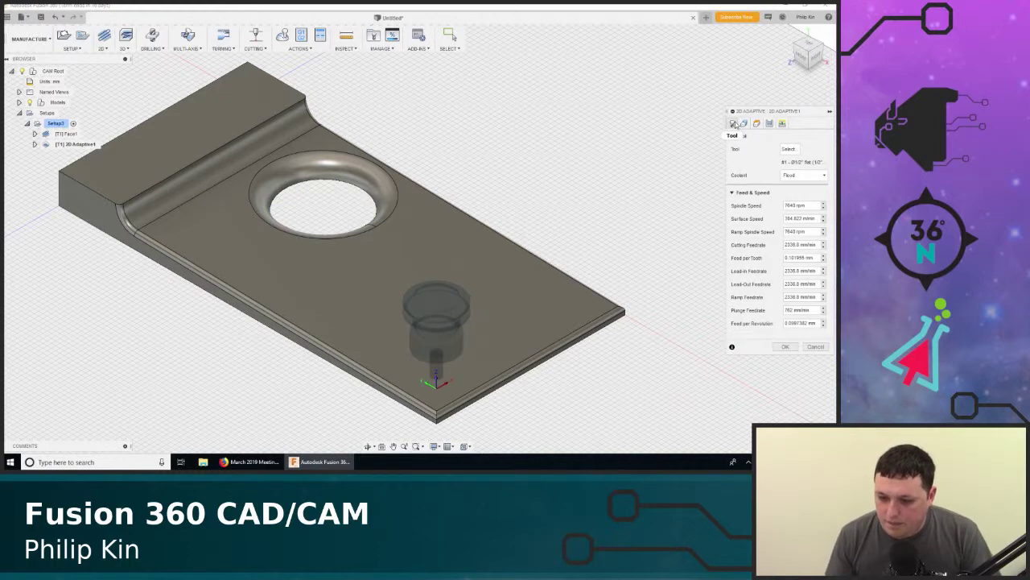
Choose the Ø1/4" flat endmill from the Inch - Aluminum sample library as its tool
{"action": "left_click", "coordinate": [789, 151]}
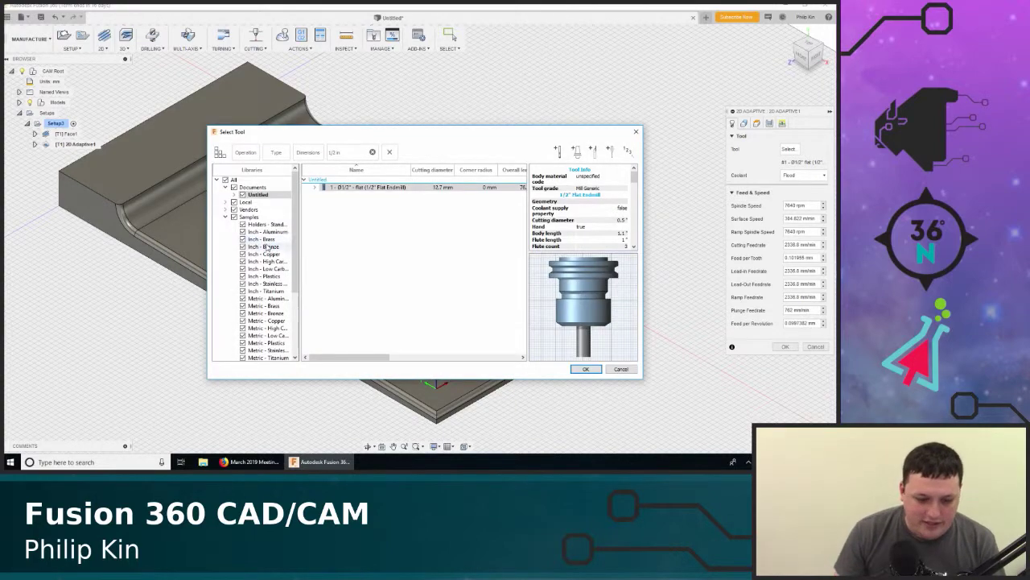
{"action": "left_click", "coordinate": [269, 232]}
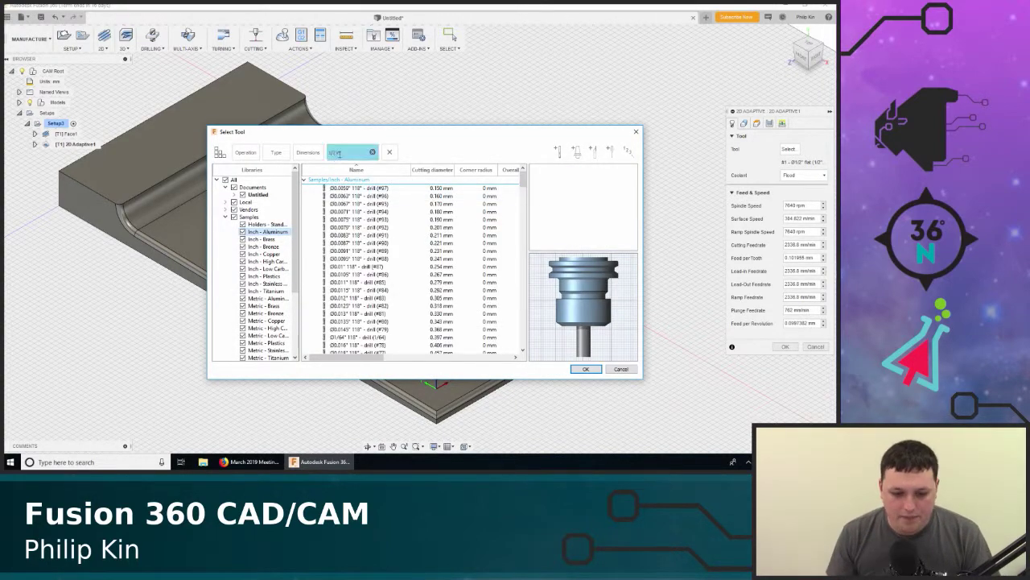
{"action": "scroll", "coordinate": [398, 226], "scroll_direction": "down", "scroll_amount": 3}
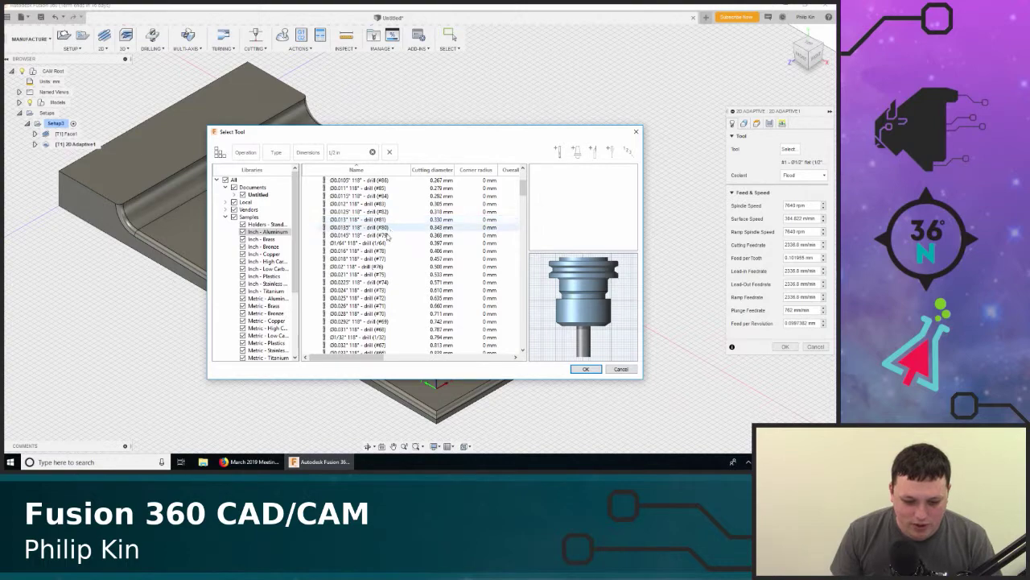
{"action": "scroll", "coordinate": [366, 275], "scroll_direction": "down", "scroll_amount": 6}
{"action": "scroll", "coordinate": [367, 275], "scroll_direction": "down", "scroll_amount": 15}
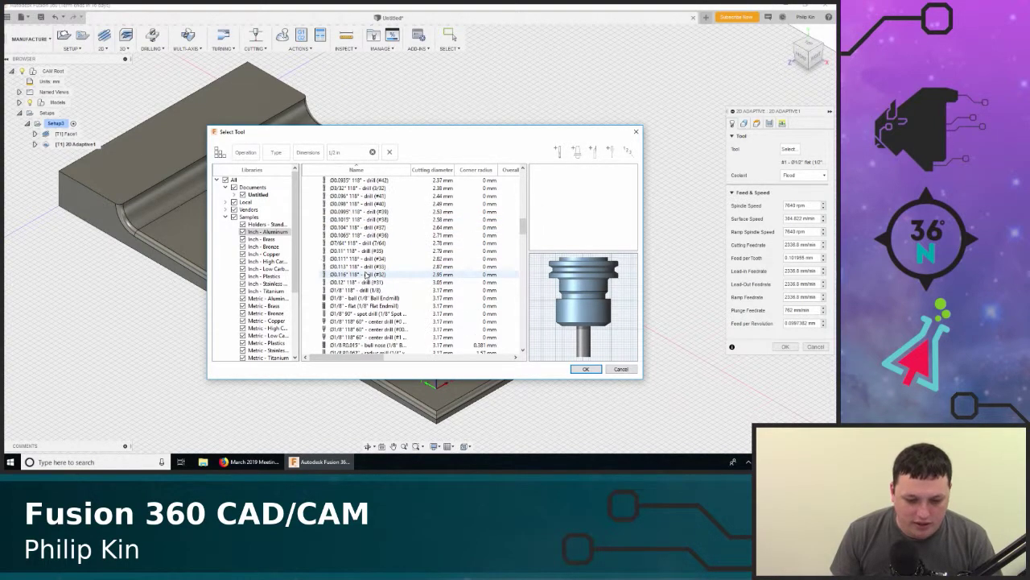
{"action": "scroll", "coordinate": [366, 272], "scroll_direction": "down", "scroll_amount": 1}
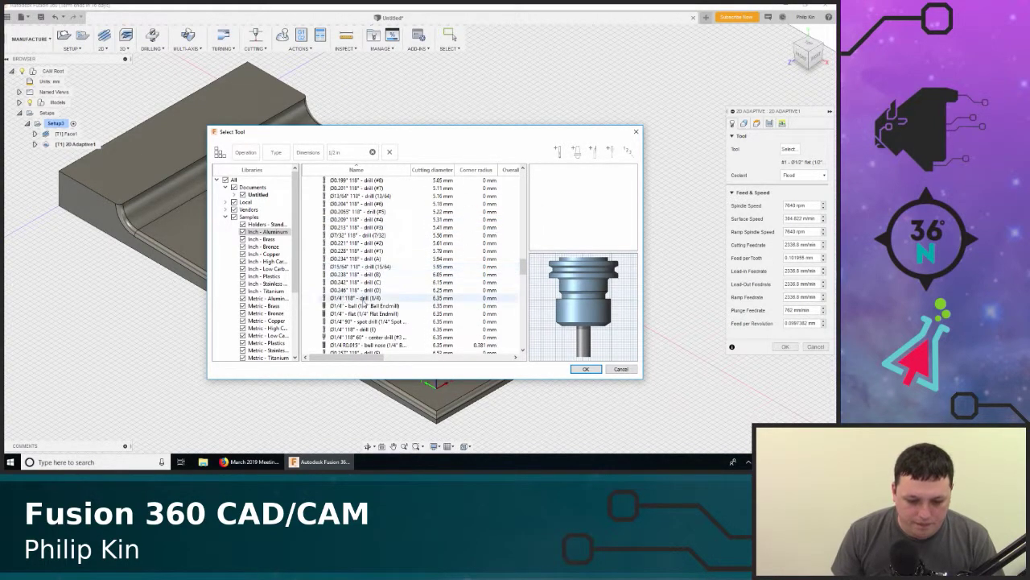
{"action": "left_click", "coordinate": [392, 313]}
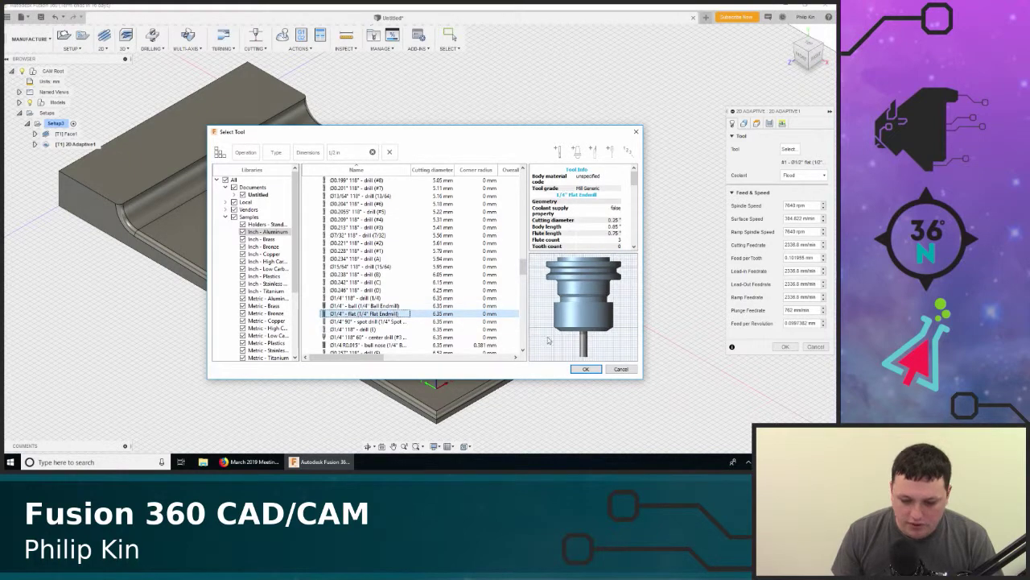
{"action": "left_click", "coordinate": [586, 368]}
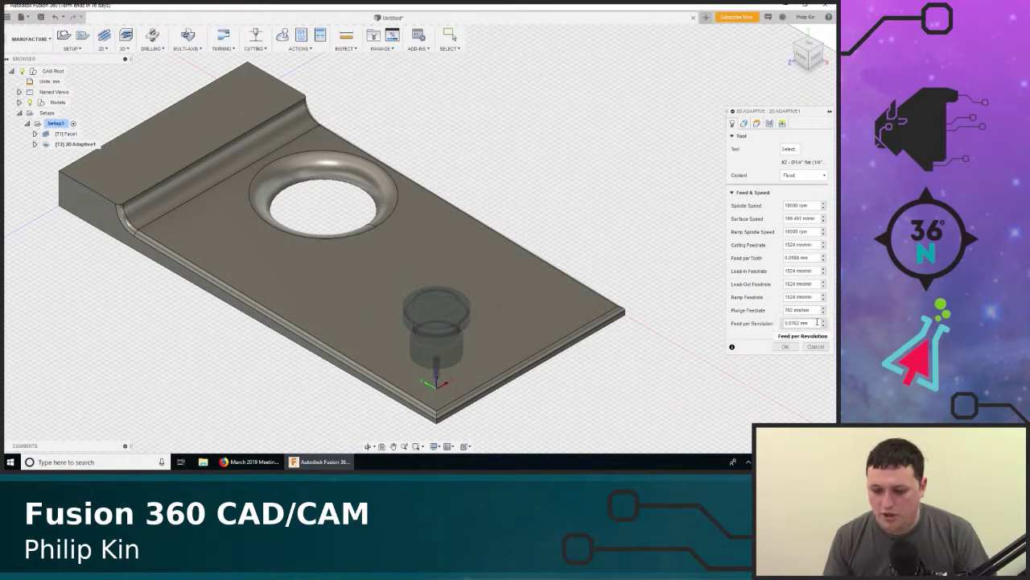
Inspect 2D Adaptive1's clearance, retract and top height planes by orbiting around the plate
{"action": "left_click", "coordinate": [744, 122]}
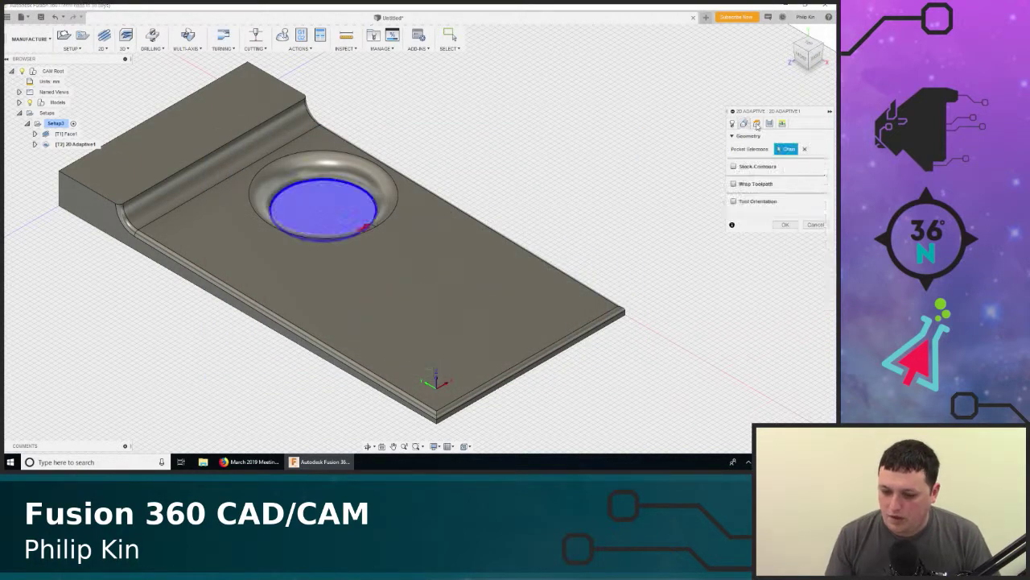
{"action": "left_click", "coordinate": [757, 124]}
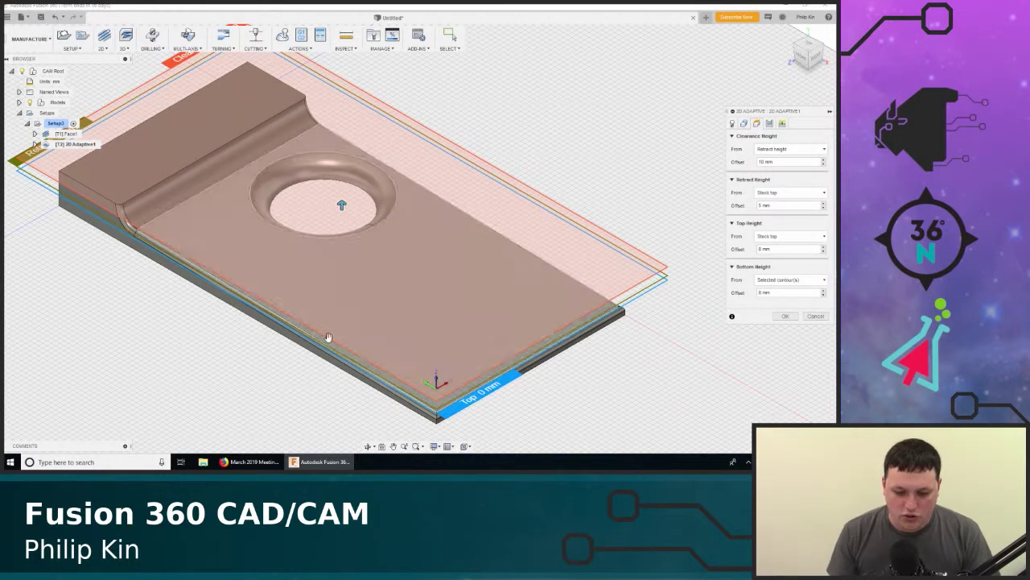
{"action": "right_click", "coordinate": [637, 364]}
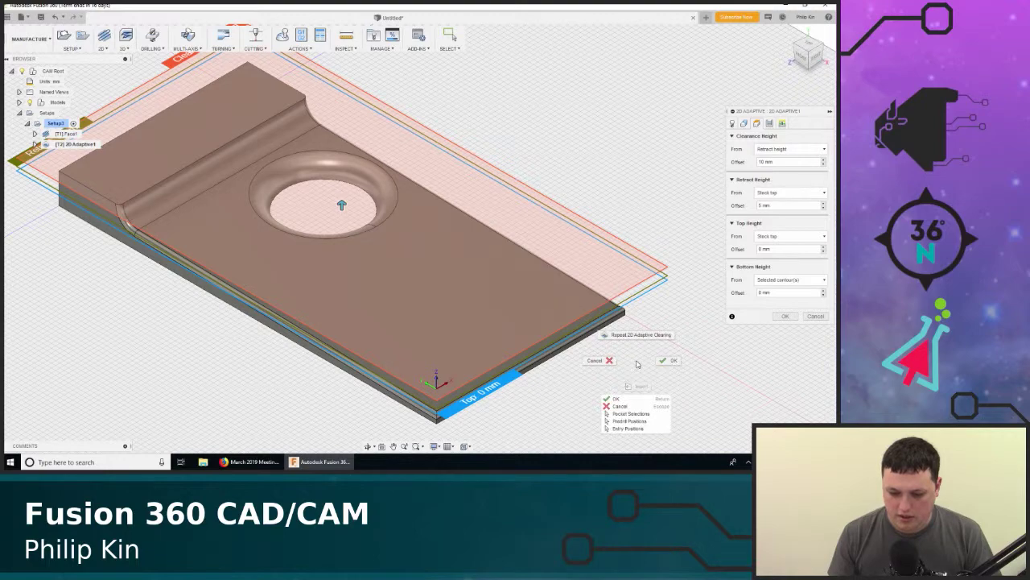
{"action": "key", "text": "Escape"}
{"action": "scroll", "coordinate": [636, 363], "scroll_direction": "down", "scroll_amount": 3}
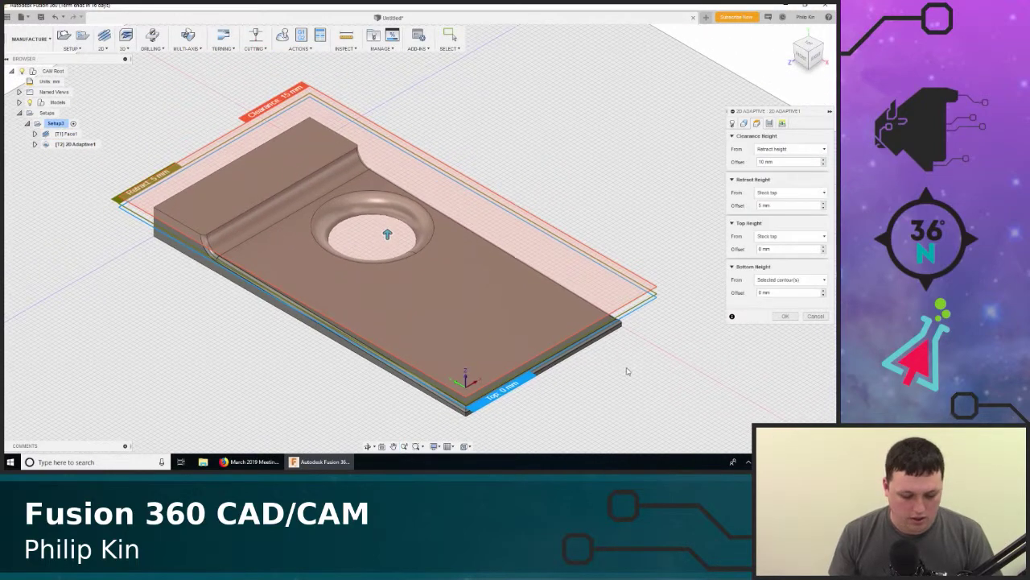
{"action": "middle_click_drag", "start_coordinate": [621, 368], "coordinate": [639, 350], "text": "shift"}
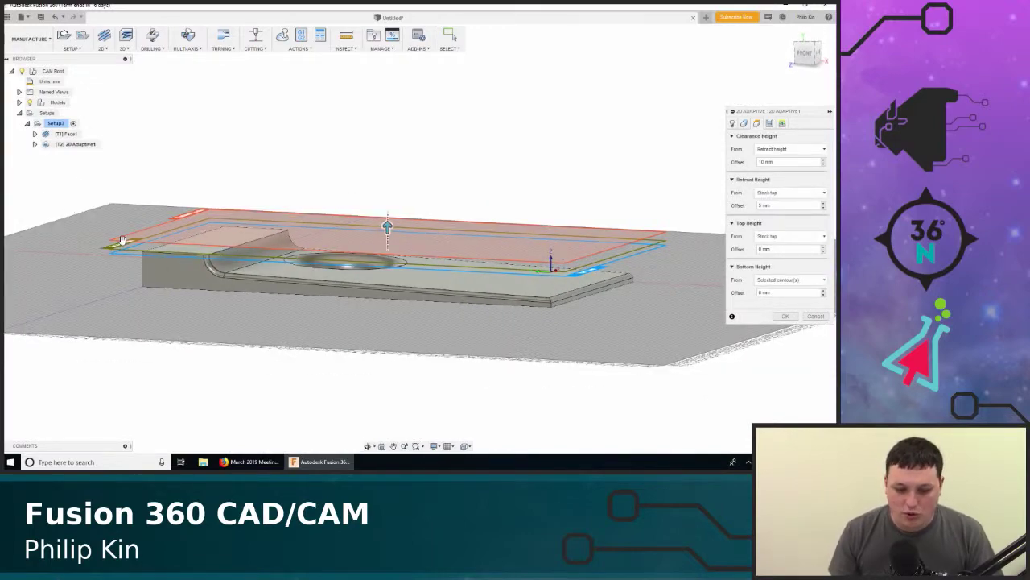
{"action": "mouse_move", "coordinate": [117, 226]}
{"action": "middle_mouse_down", "text": "shift"}
{"action": "mouse_move", "coordinate": [108, 223]}
{"action": "mouse_move", "coordinate": [119, 235]}
{"action": "middle_mouse_up", "text": "shift"}
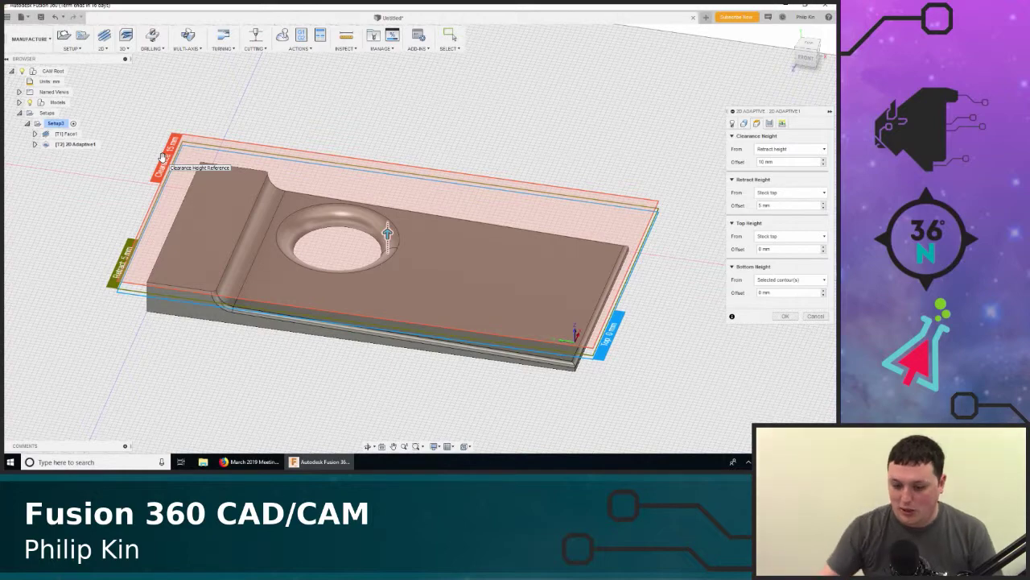
{"action": "mouse_move", "coordinate": [641, 360]}
{"action": "middle_mouse_down", "text": "shift"}
{"action": "mouse_move", "coordinate": [637, 328]}
{"action": "mouse_move", "coordinate": [633, 354]}
{"action": "middle_mouse_up", "text": "shift"}
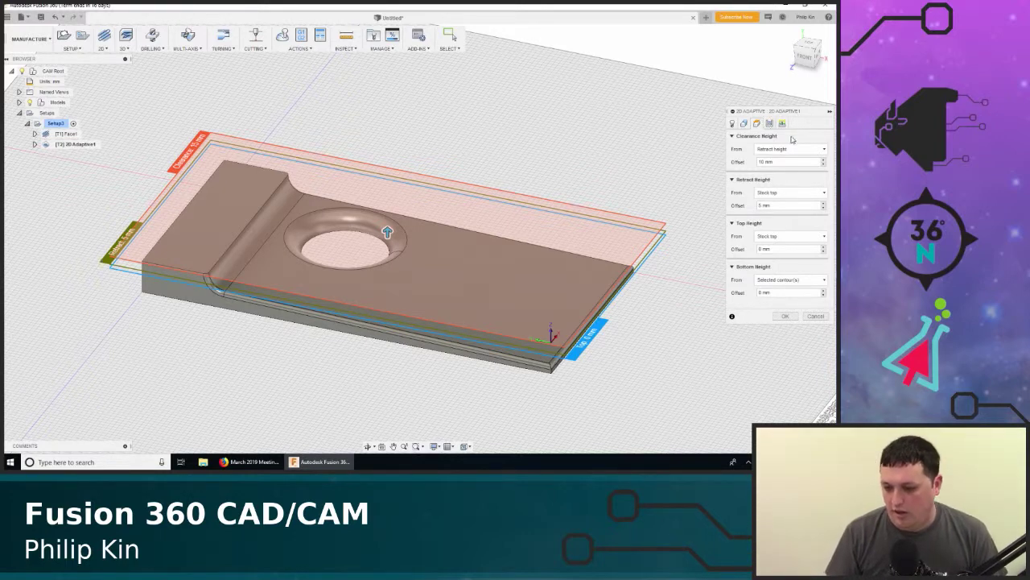
{"action": "left_click", "coordinate": [770, 123]}
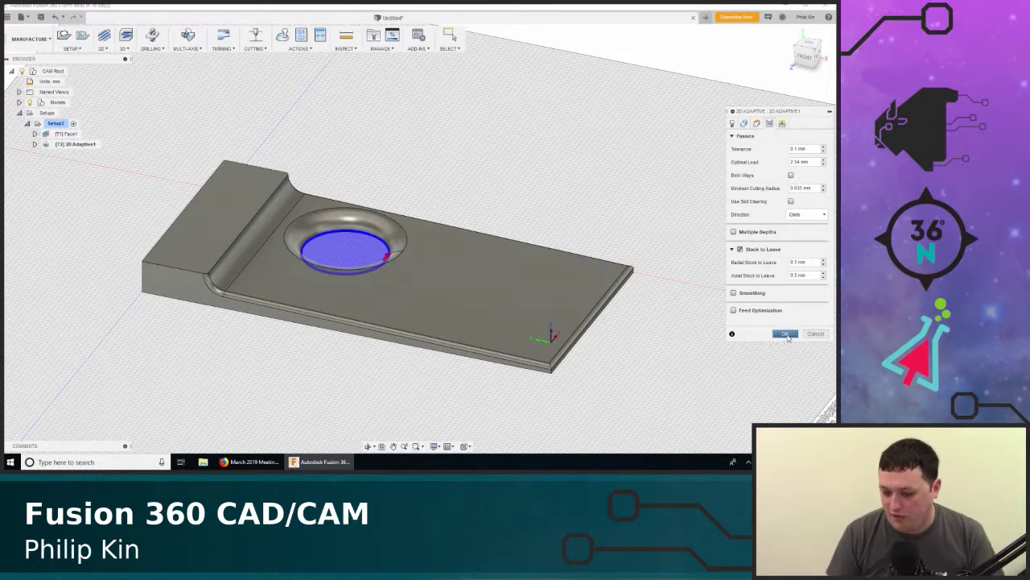
Review the Linking settings and accept 2D Adaptive1 to generate the spiral toolpath in the round hole
{"action": "left_click", "coordinate": [786, 334]}
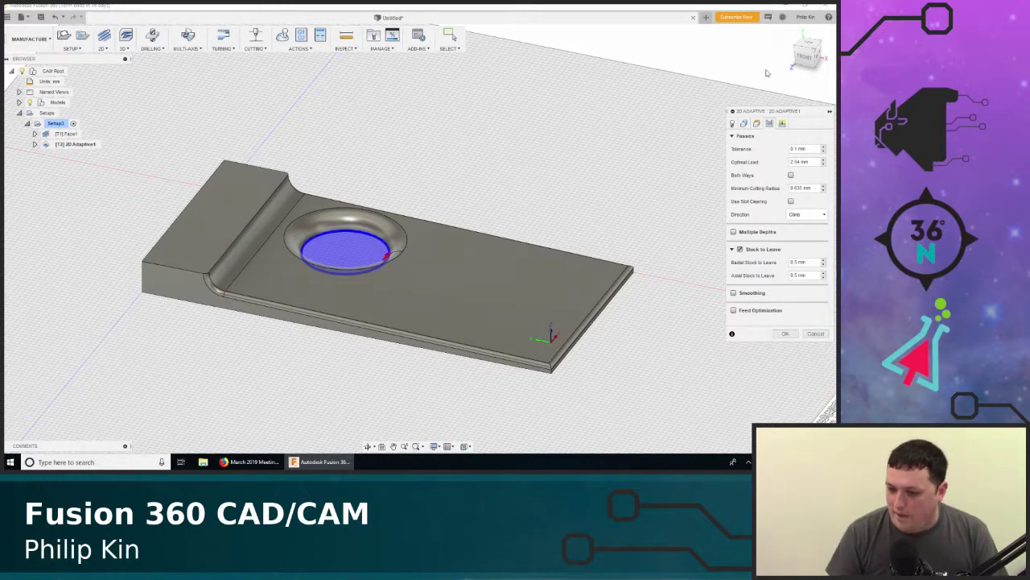
{"action": "left_click", "coordinate": [782, 123]}
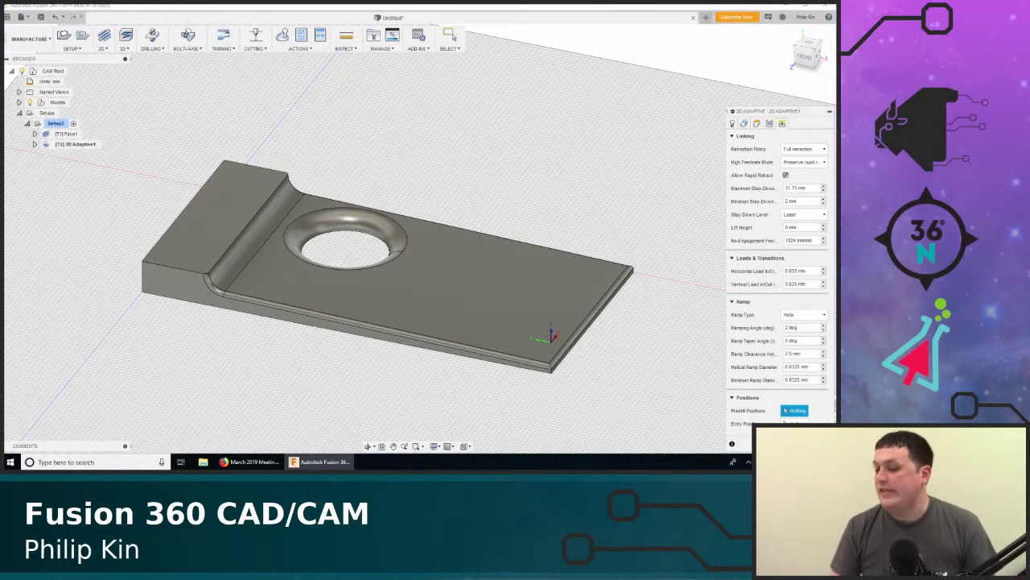
{"action": "key", "text": "Escape"}
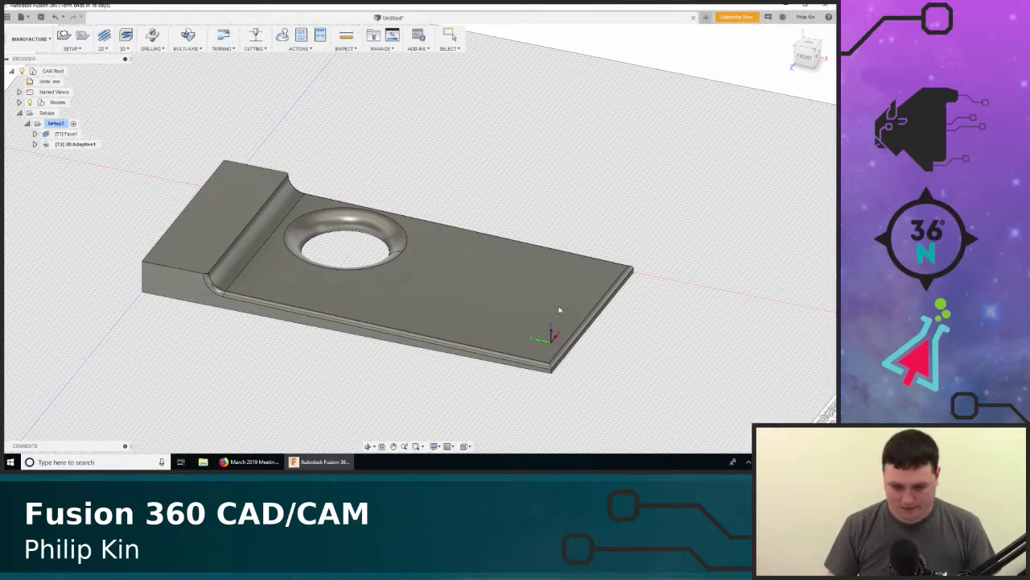
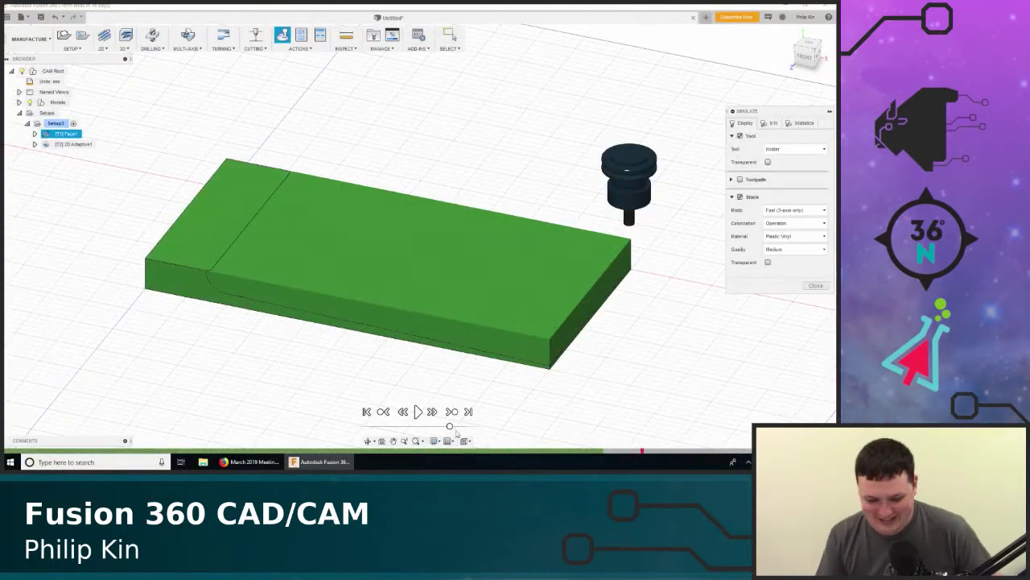
Play the Face and 2D Adaptive toolpath simulation cutting the coin pocket, then close it
{"action": "left_click", "coordinate": [418, 412]}
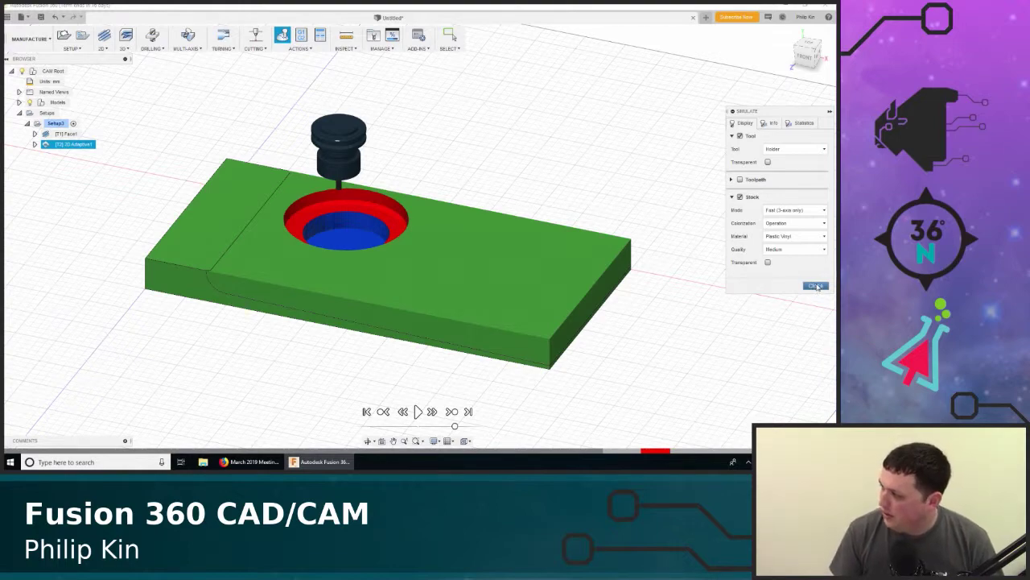
{"action": "left_click", "coordinate": [816, 286]}
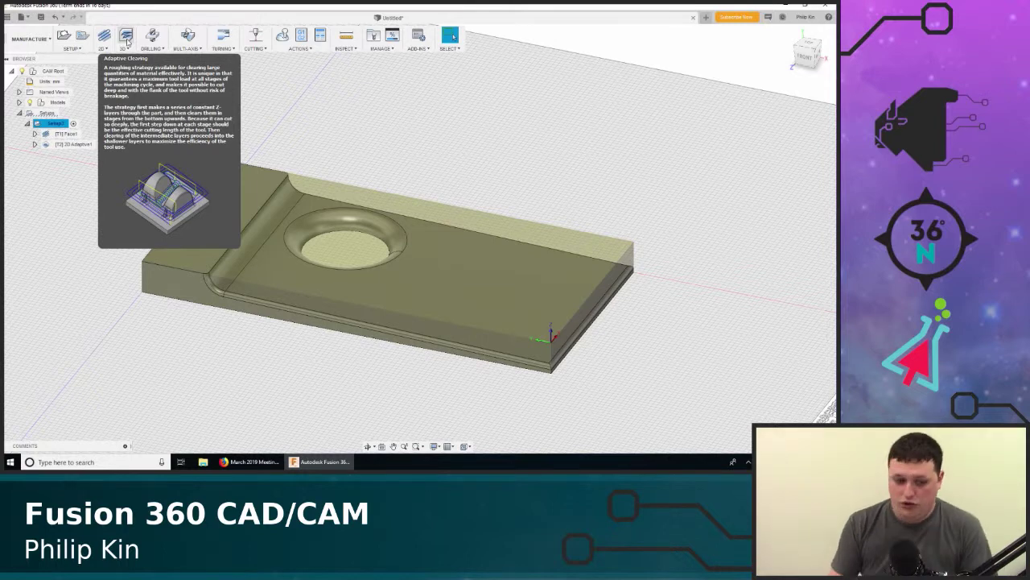
Add a 3D Adaptive Clearing operation to Setup1, keeping the default tool and feeds
{"action": "left_click", "coordinate": [84, 144]}
{"action": "right_click", "coordinate": [51, 146]}
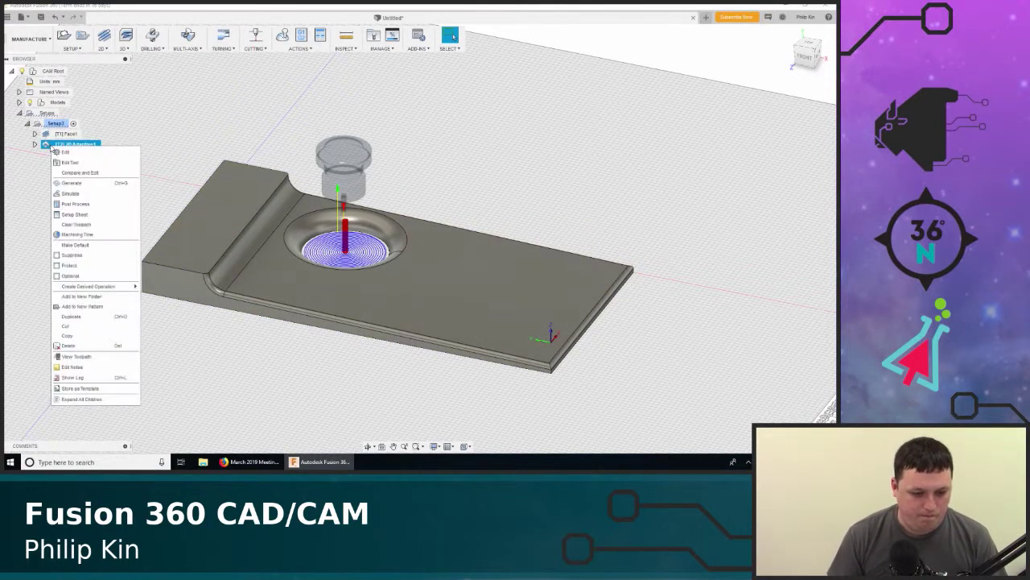
{"action": "left_click", "coordinate": [82, 119]}
{"action": "left_click", "coordinate": [80, 122]}
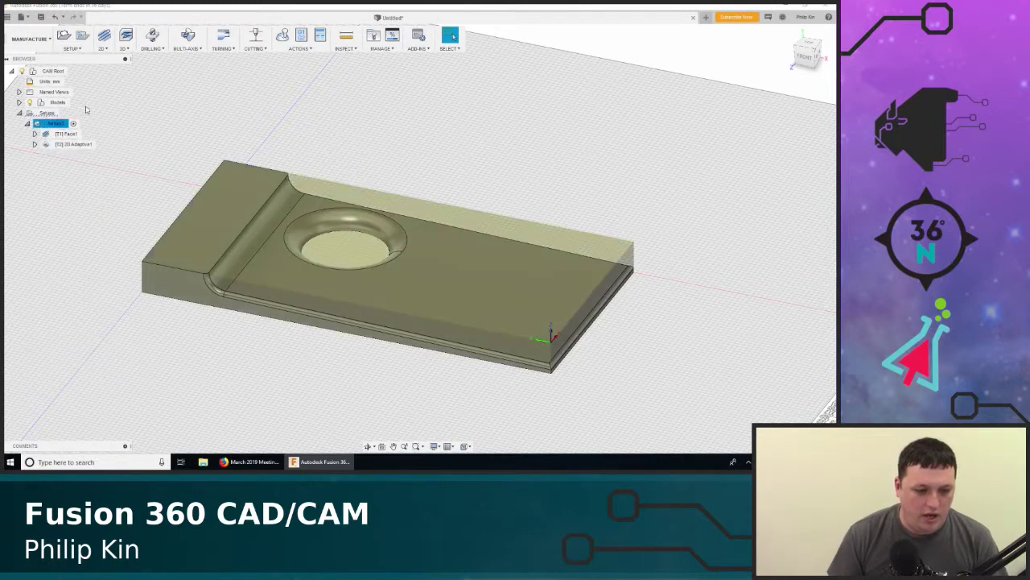
{"action": "left_click", "coordinate": [130, 48]}
{"action": "left_click", "coordinate": [132, 59]}
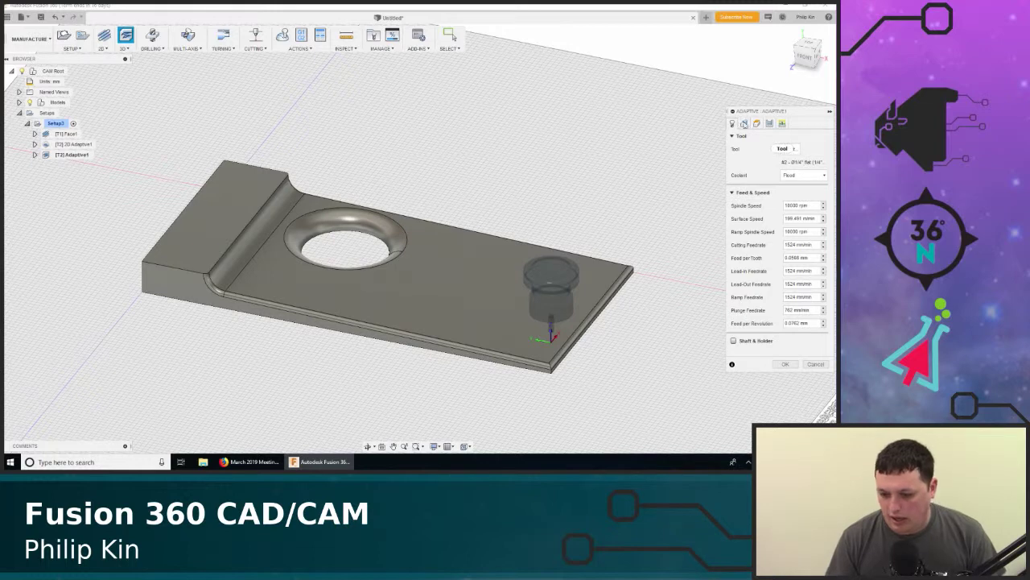
{"action": "left_click", "coordinate": [786, 365]}
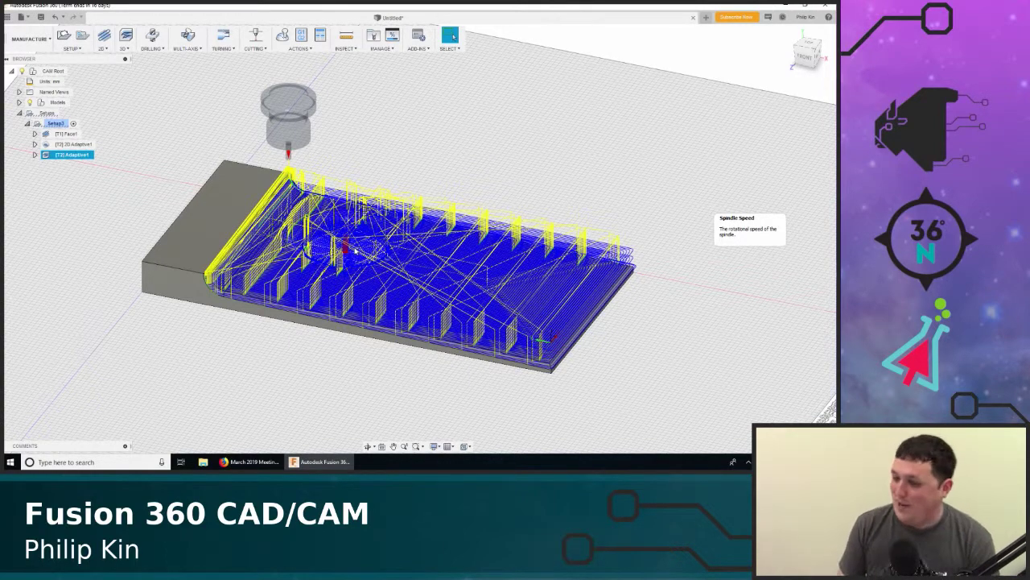
Move Adaptive1 ahead of 2D Adaptive1 in the operation order
{"action": "scroll", "coordinate": [355, 250], "scroll_direction": "up", "scroll_amount": 1}
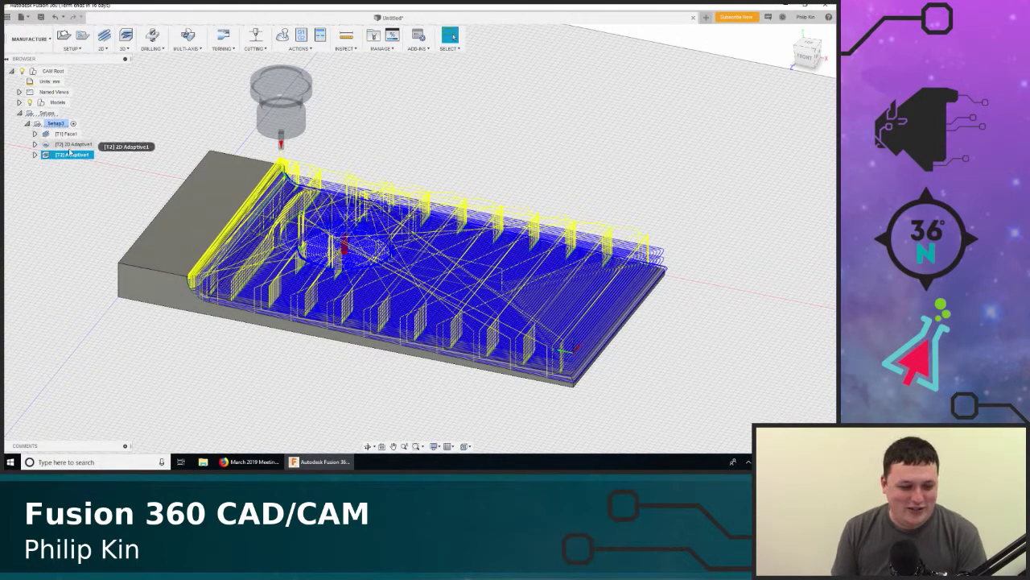
{"action": "left_click_drag", "start_coordinate": [72, 157], "coordinate": [74, 145]}
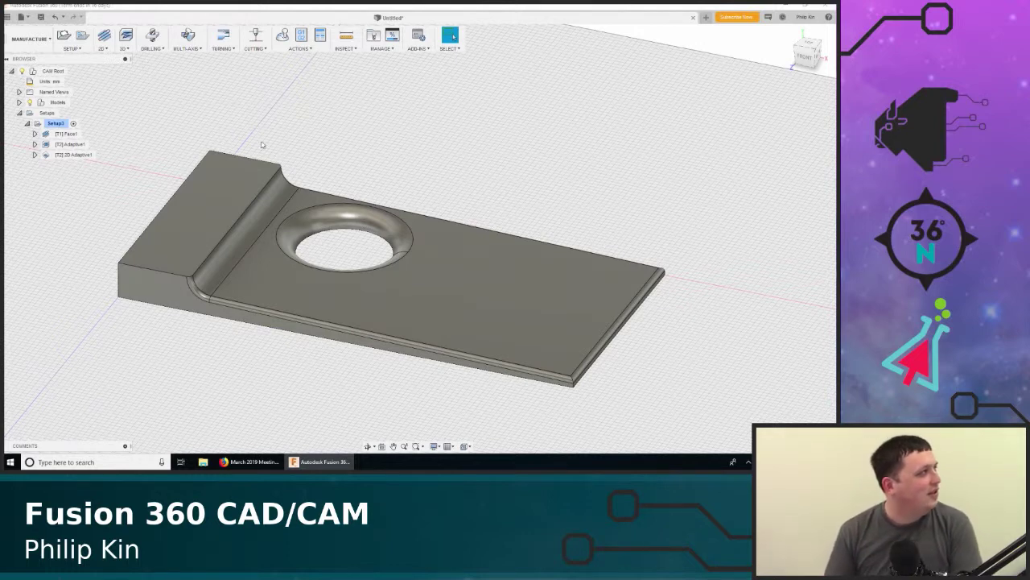
{"action": "mouse_move", "coordinate": [81, 153]}
{"action": "left_mouse_down"}
{"action": "mouse_move", "coordinate": [76, 142]}
{"action": "mouse_move", "coordinate": [94, 142]}
{"action": "left_mouse_up"}
{"action": "left_click", "coordinate": [84, 153]}
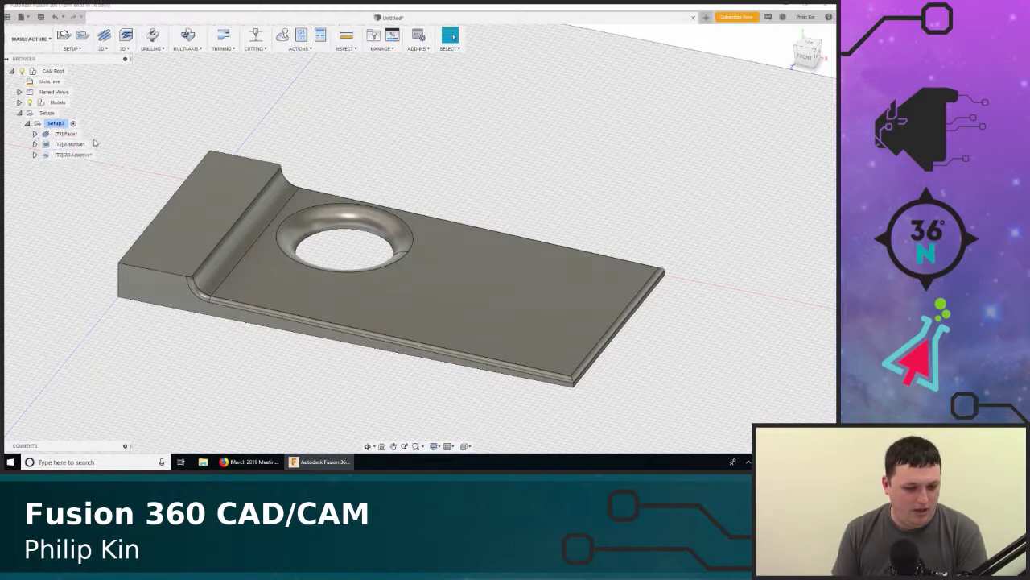
{"action": "left_click", "coordinate": [77, 143]}
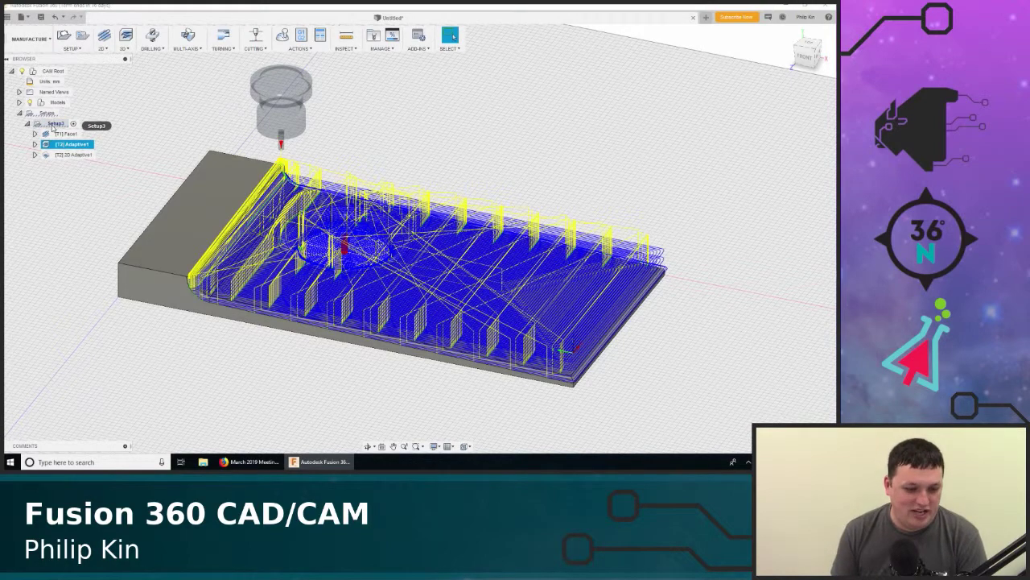
Delete the 2D Adaptive1 operation and start simulating Setup1
{"action": "left_click", "coordinate": [53, 124]}
{"action": "left_click", "coordinate": [59, 155]}
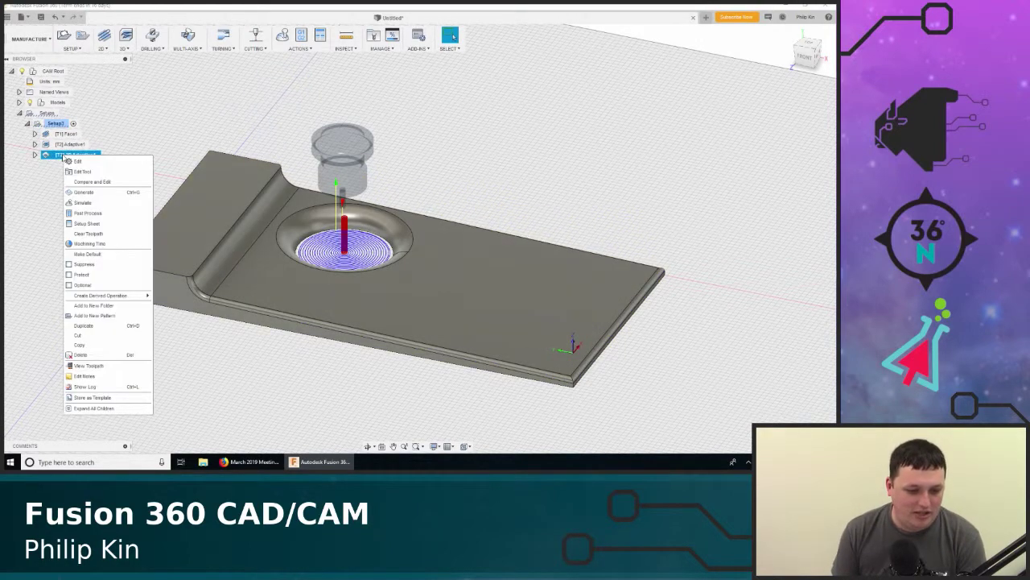
{"action": "right_click", "coordinate": [62, 155]}
{"action": "left_click", "coordinate": [90, 355]}
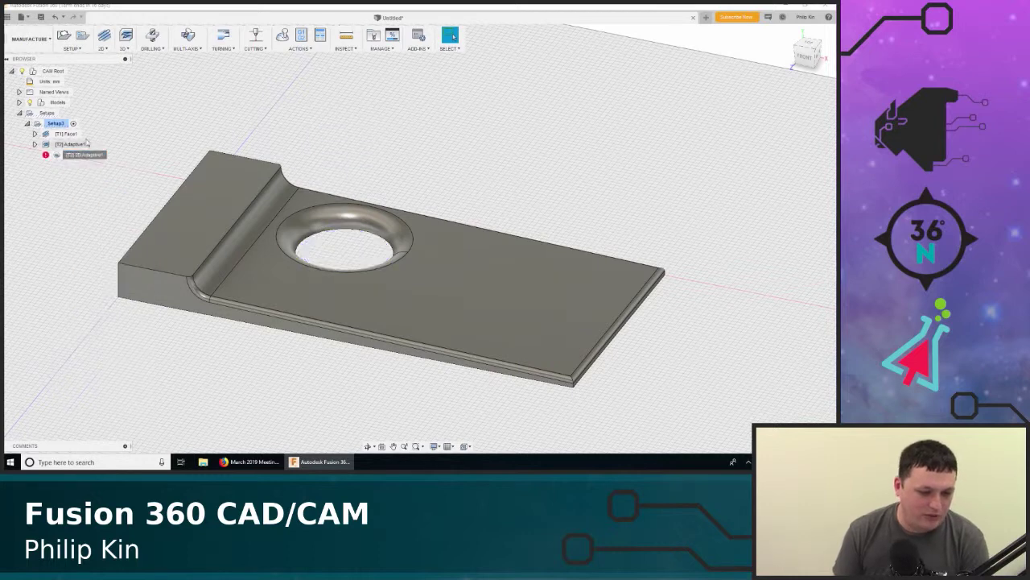
{"action": "left_click", "coordinate": [55, 123]}
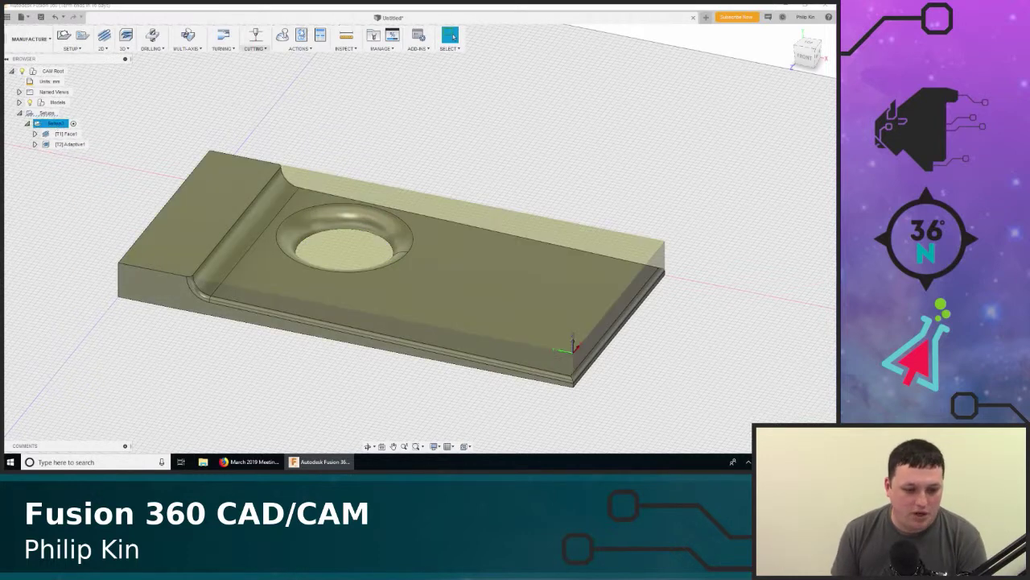
{"action": "left_click", "coordinate": [285, 38]}
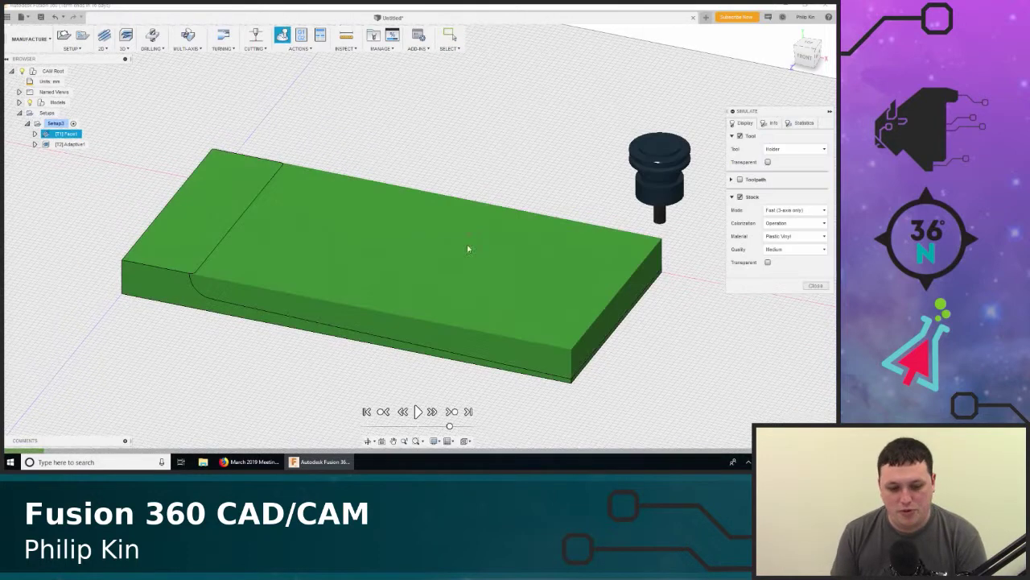
Play the simulation faster from a top view, replay from Adaptive1, then close it
{"action": "left_click", "coordinate": [418, 413]}
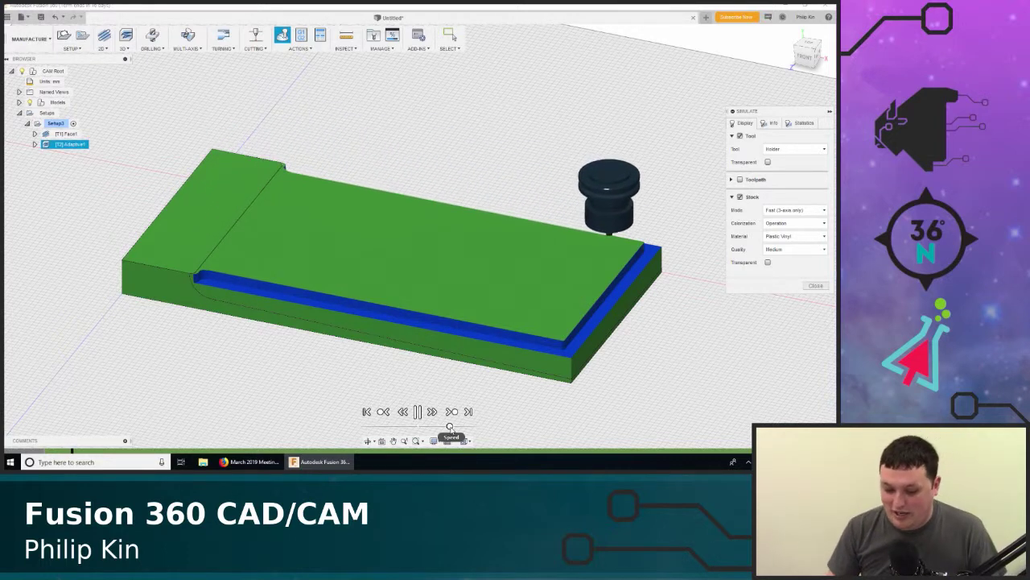
{"action": "left_click", "coordinate": [460, 427]}
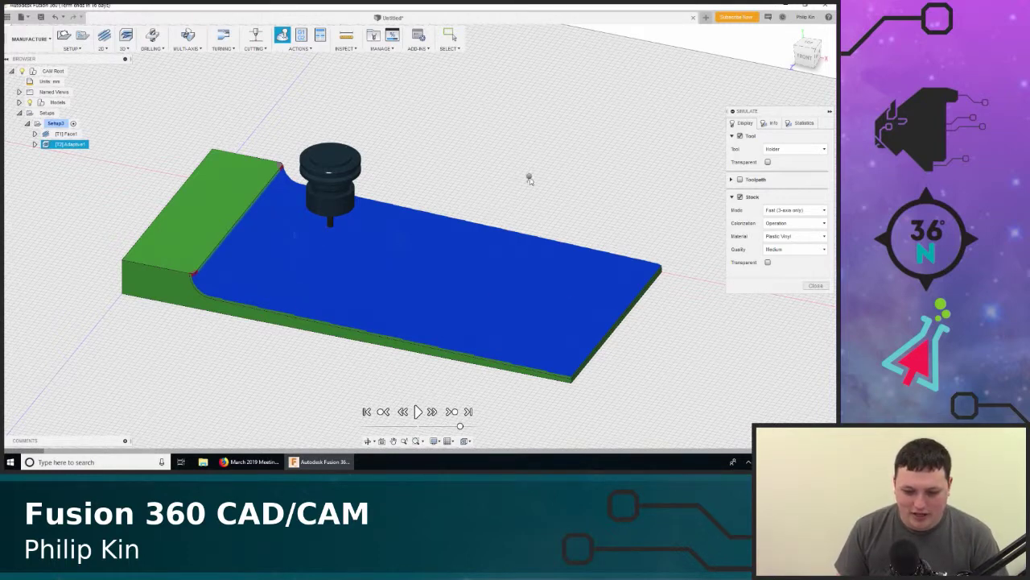
{"action": "right_click", "coordinate": [529, 179]}
{"action": "key", "text": "Escape"}
{"action": "mouse_move", "coordinate": [524, 175]}
{"action": "middle_mouse_down", "text": "shift"}
{"action": "mouse_move", "coordinate": [524, 197]}
{"action": "mouse_move", "coordinate": [489, 196]}
{"action": "mouse_move", "coordinate": [415, 149]}
{"action": "mouse_move", "coordinate": [539, 185]}
{"action": "middle_mouse_up", "text": "shift"}
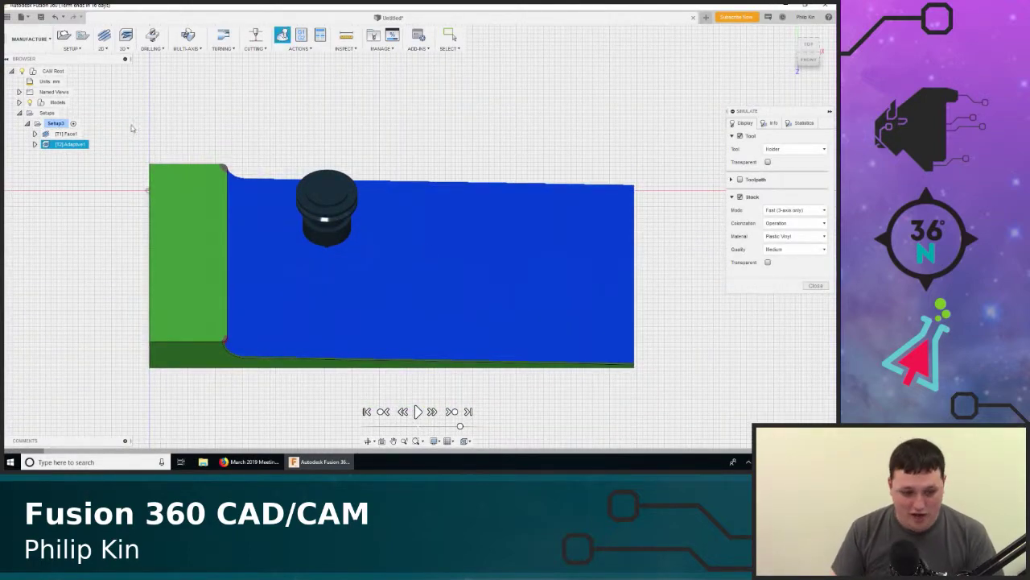
{"action": "right_click", "coordinate": [67, 146]}
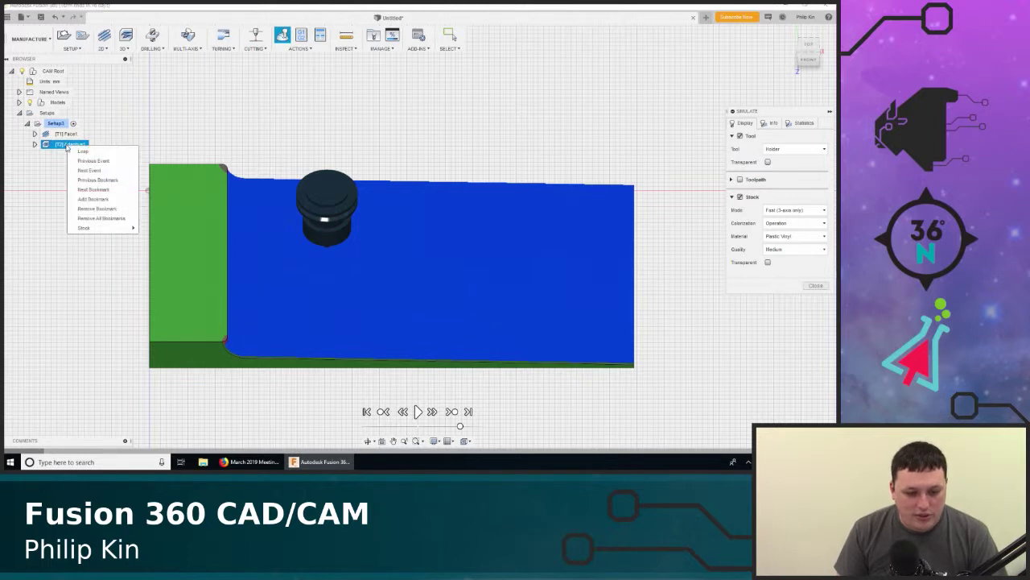
{"action": "left_click", "coordinate": [80, 144]}
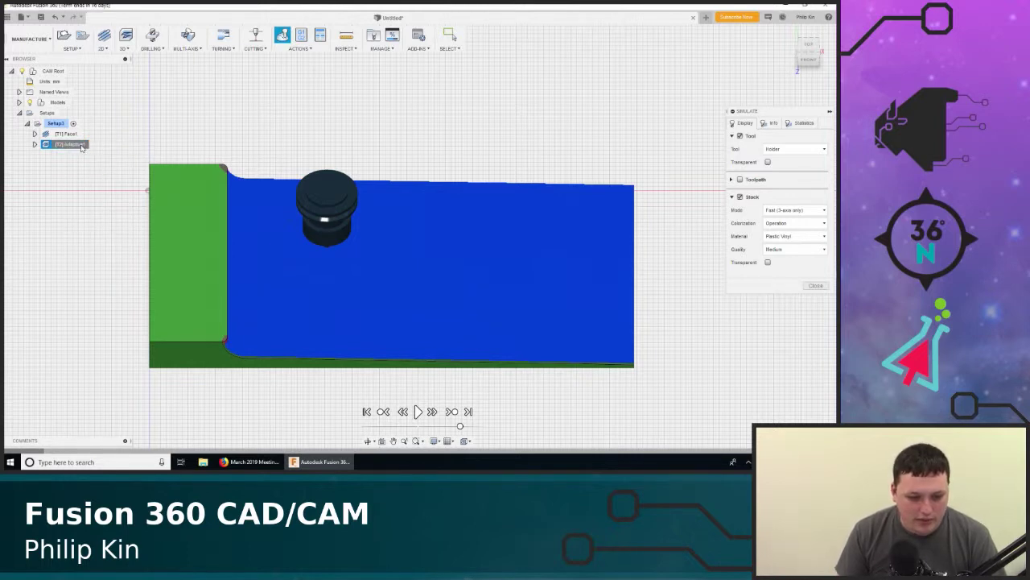
{"action": "left_click", "coordinate": [815, 285]}
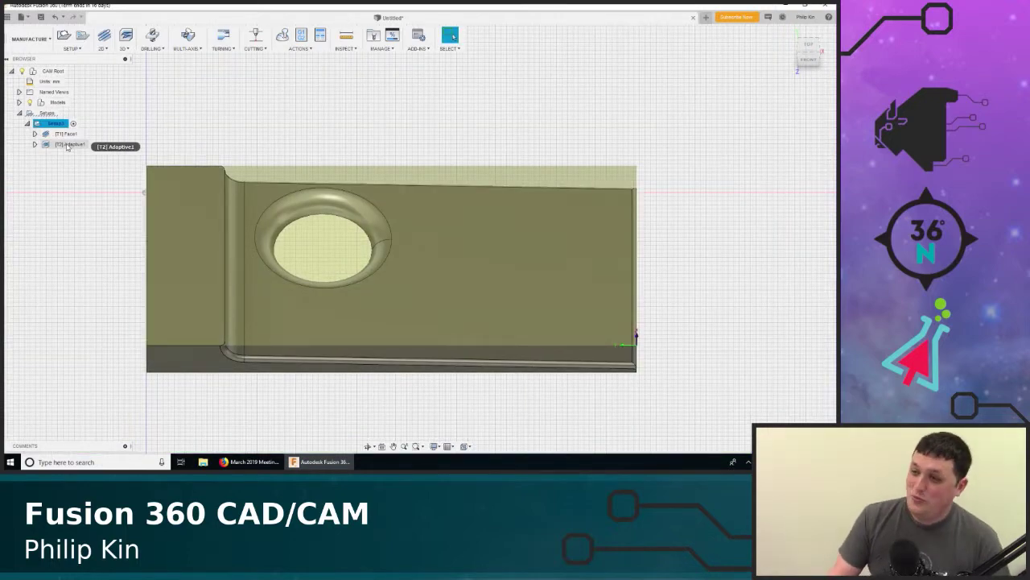
Duplicate the Adaptive1 operation, creating Adaptive1 (2)
{"action": "right_click", "coordinate": [67, 146]}
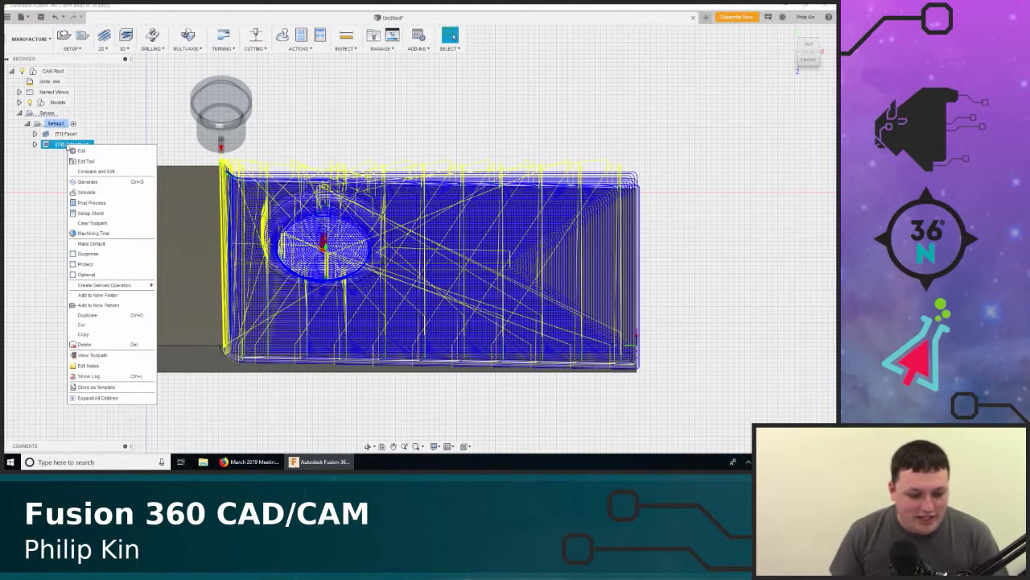
{"action": "mouse_move", "coordinate": [118, 285]}
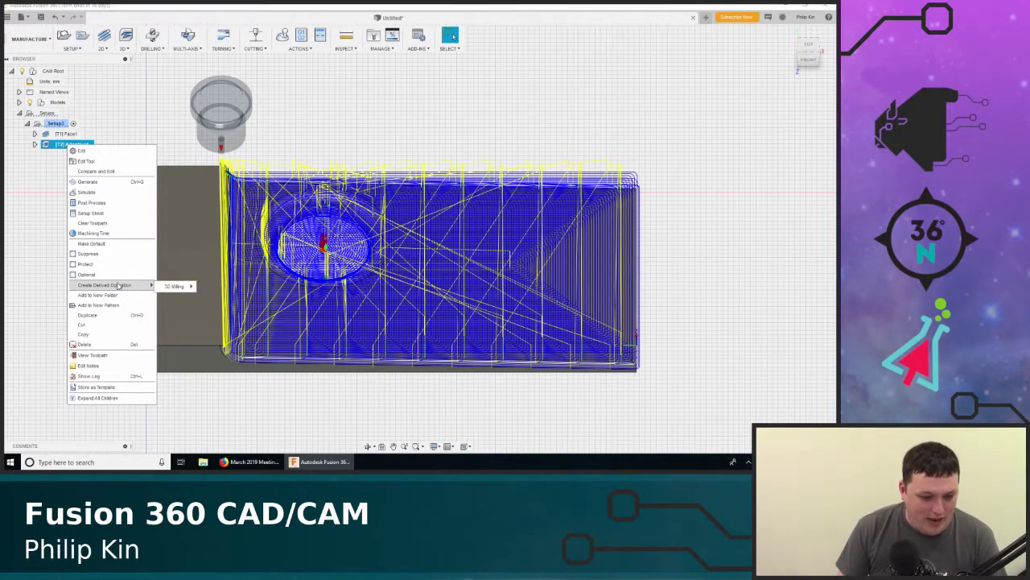
{"action": "mouse_move", "coordinate": [166, 288]}
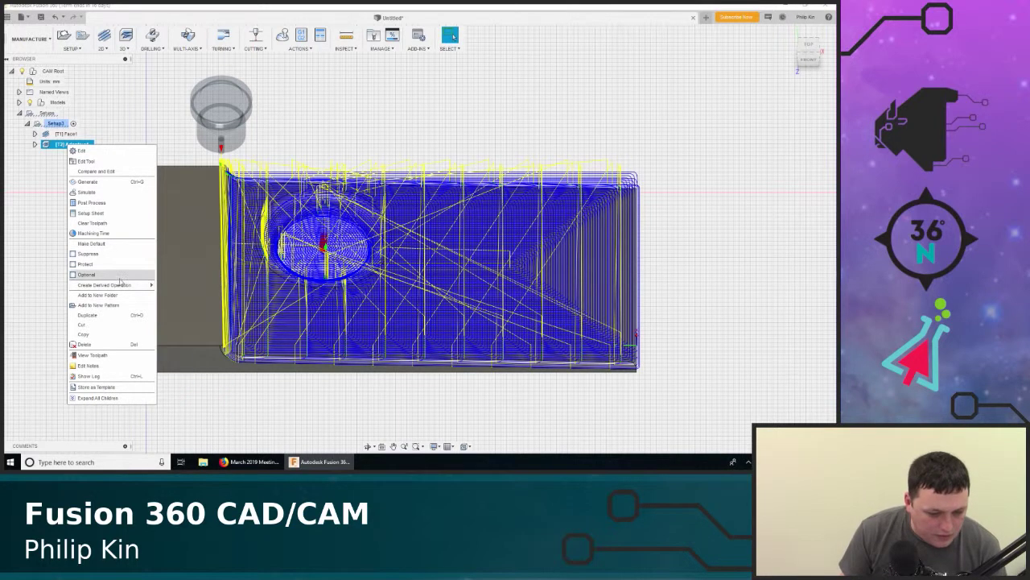
{"action": "left_click", "coordinate": [113, 321]}
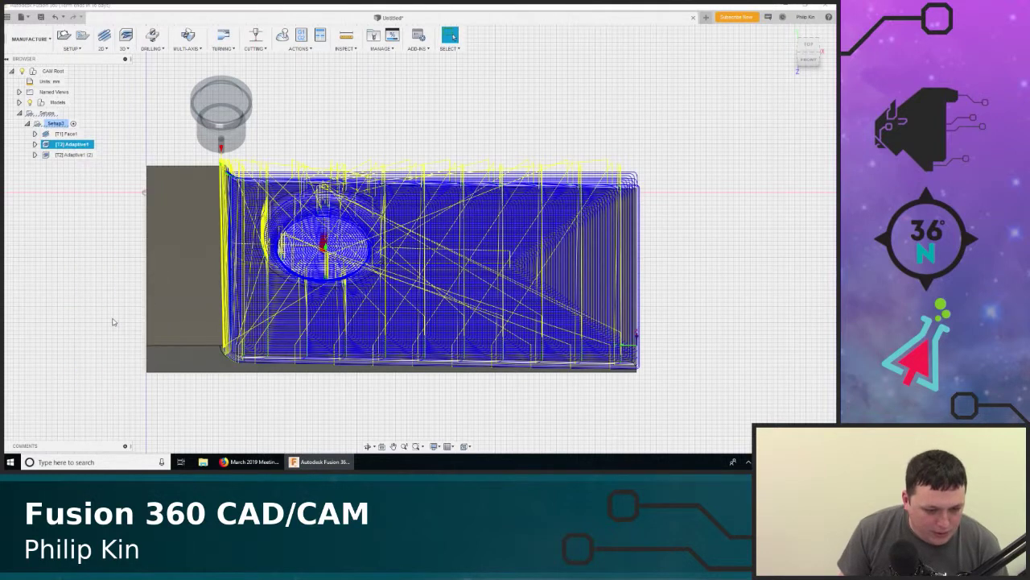
Open Adaptive1 (2)'s settings for editing
{"action": "left_click", "coordinate": [76, 157]}
{"action": "right_click", "coordinate": [77, 157]}
{"action": "left_click", "coordinate": [81, 161]}
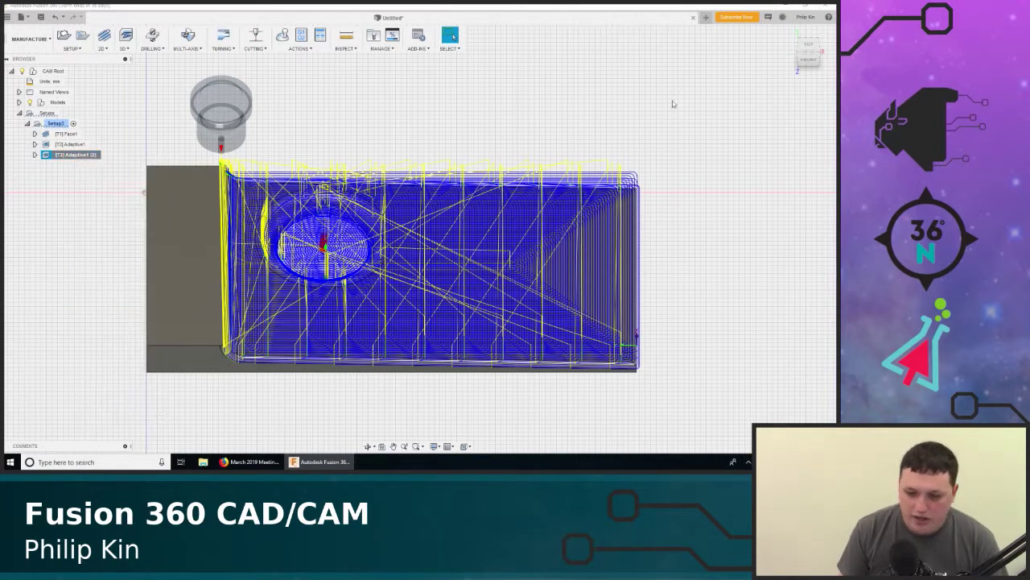
In Passes, stop leaving stock, keep smoothing off, and generate Adaptive1 (2)
{"action": "left_click", "coordinate": [770, 123]}
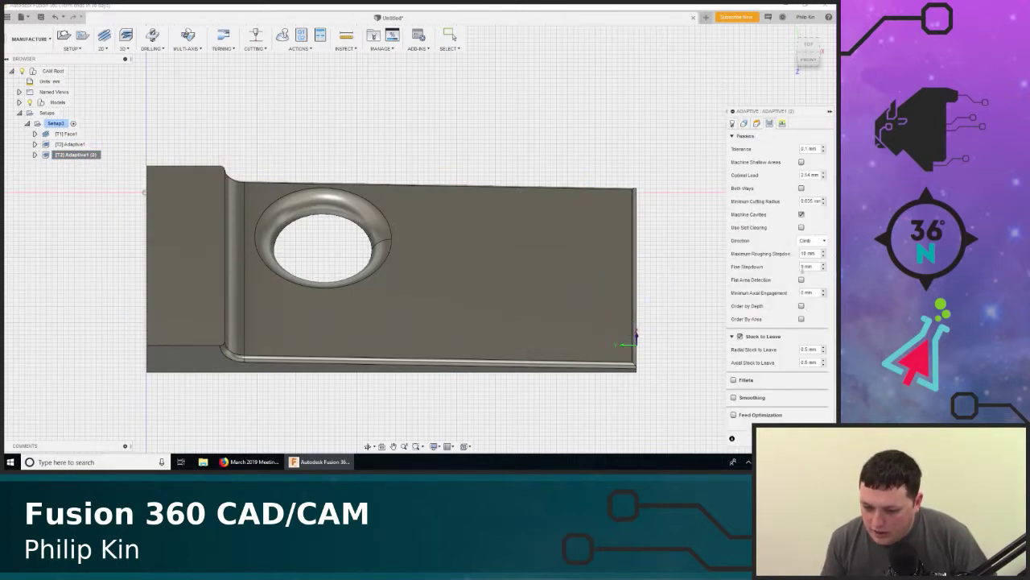
{"action": "left_click", "coordinate": [741, 339]}
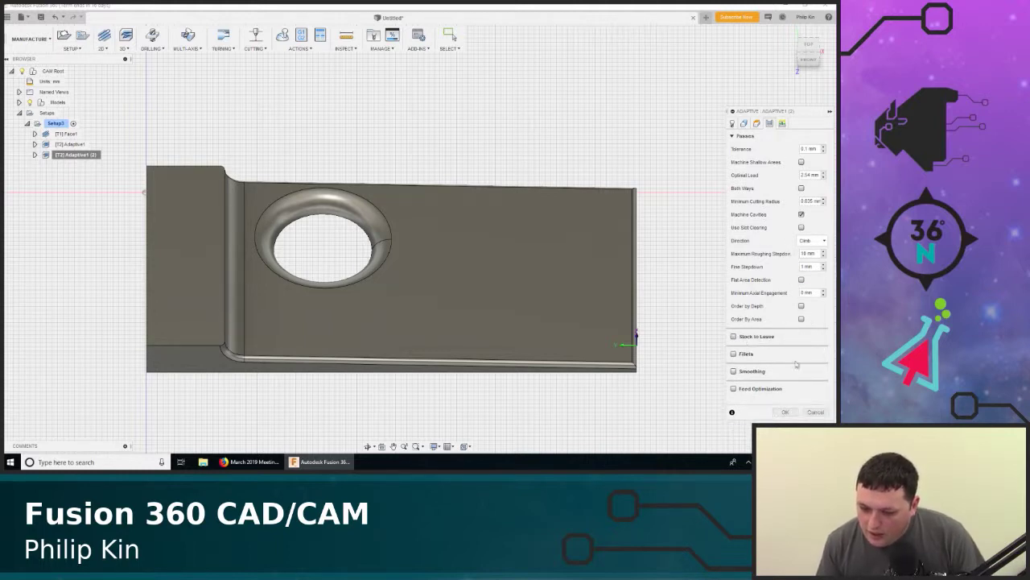
{"action": "left_click", "coordinate": [734, 371]}
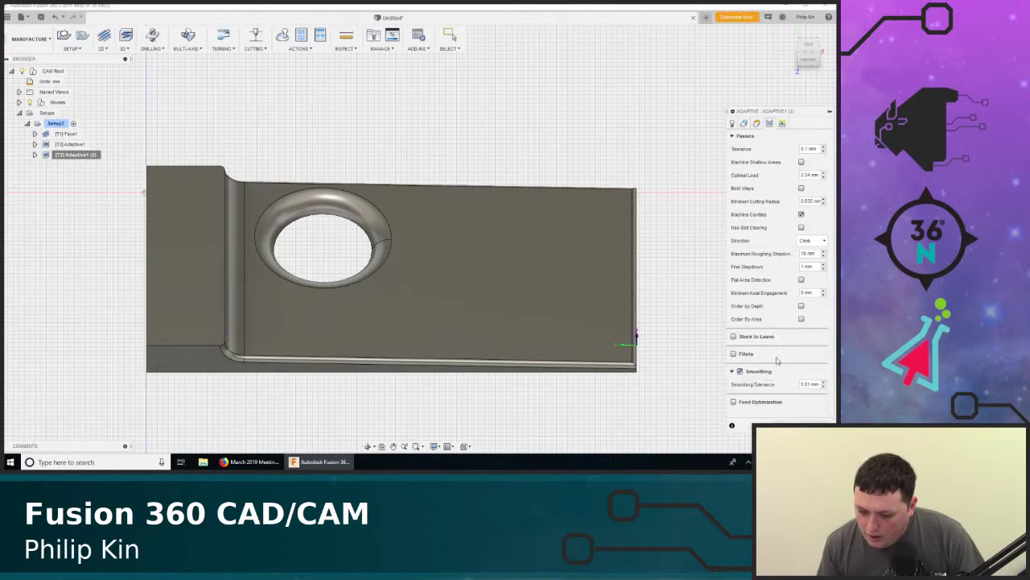
{"action": "left_click", "coordinate": [740, 371]}
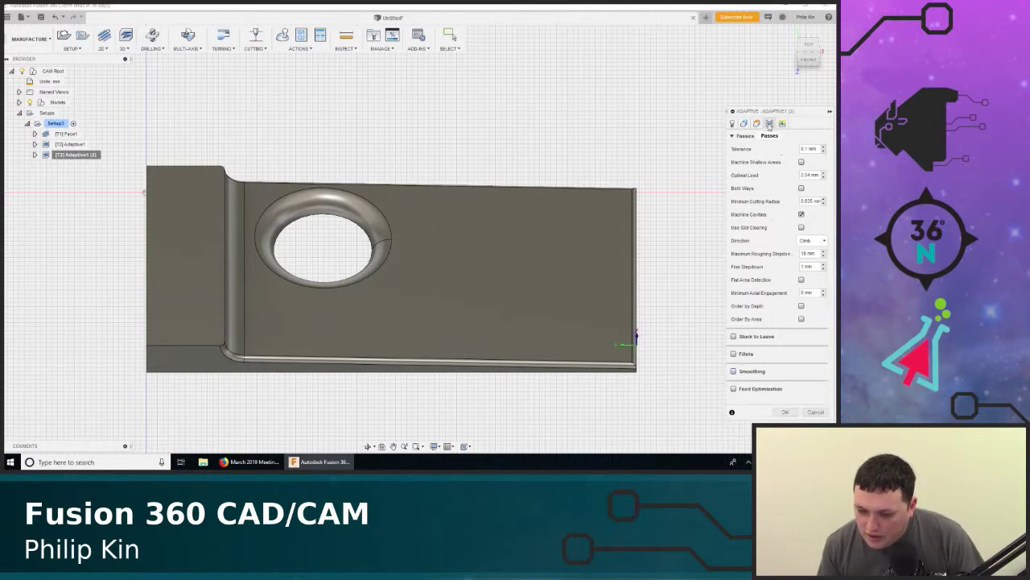
{"action": "left_click", "coordinate": [745, 123]}
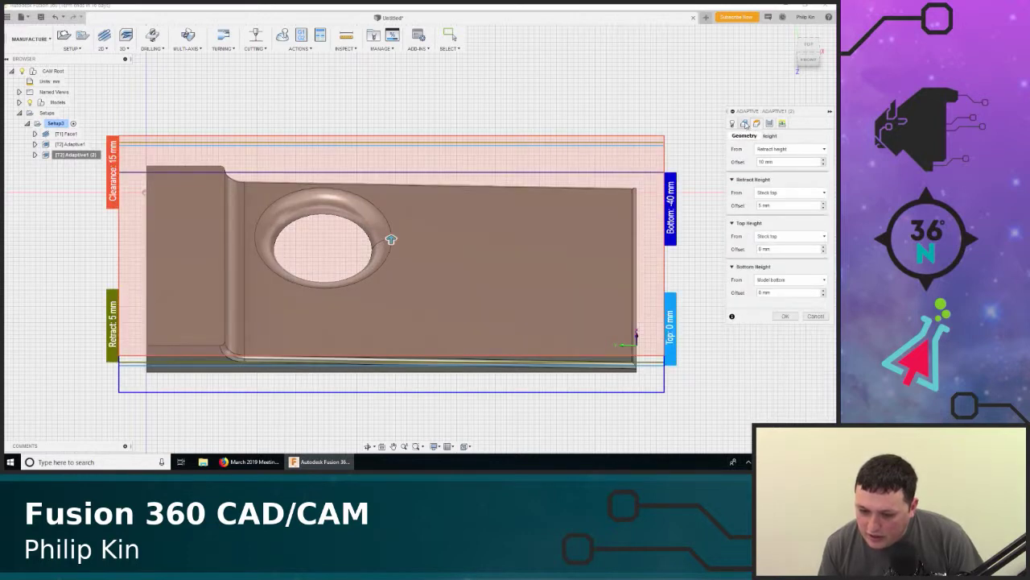
{"action": "left_click", "coordinate": [770, 123]}
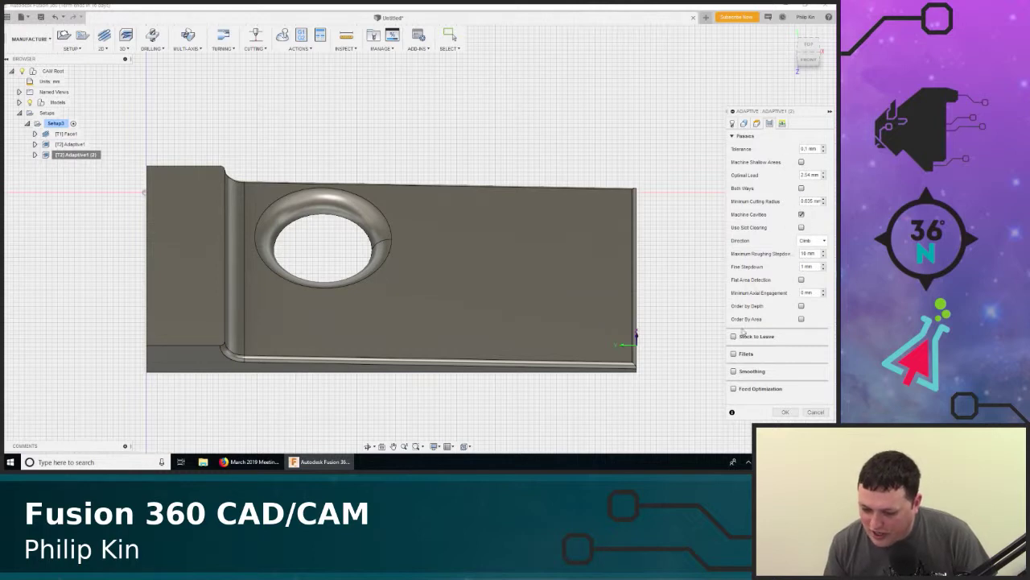
{"action": "left_click", "coordinate": [786, 412]}
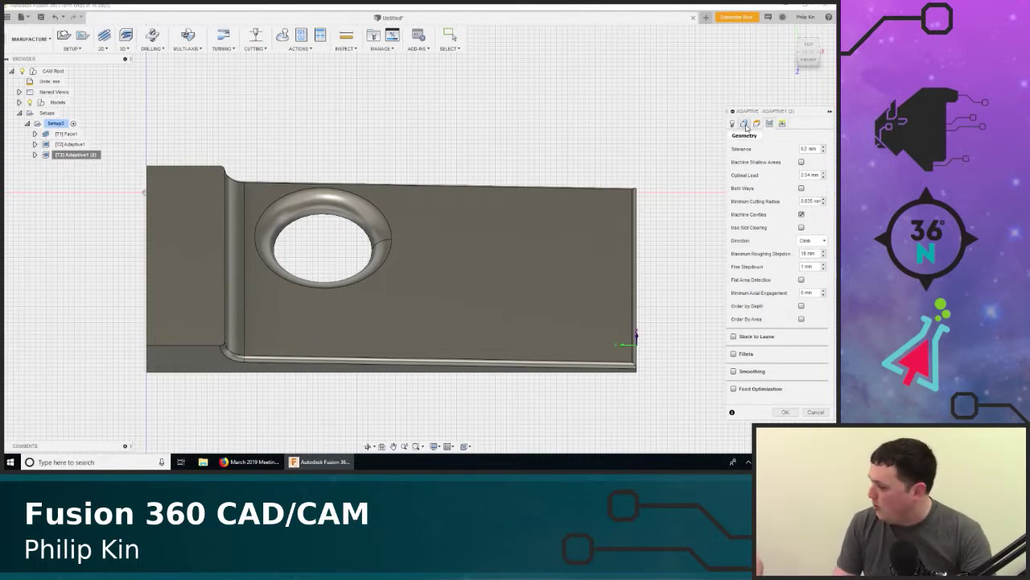
{"action": "left_click", "coordinate": [788, 412]}
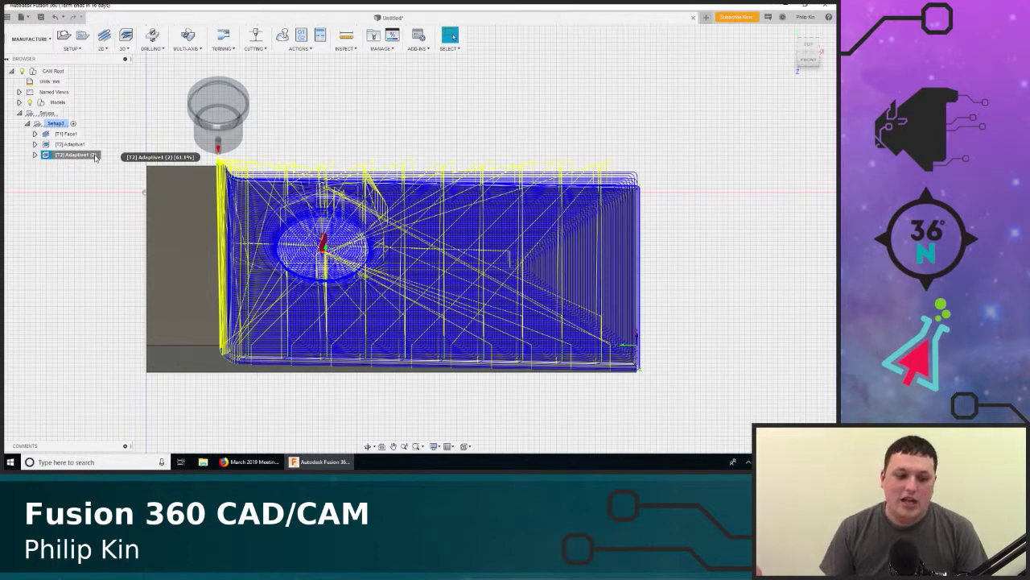
Reopen Adaptive1 (2) and review its geometry, heights, passes and linking settings
{"action": "right_click", "coordinate": [96, 157]}
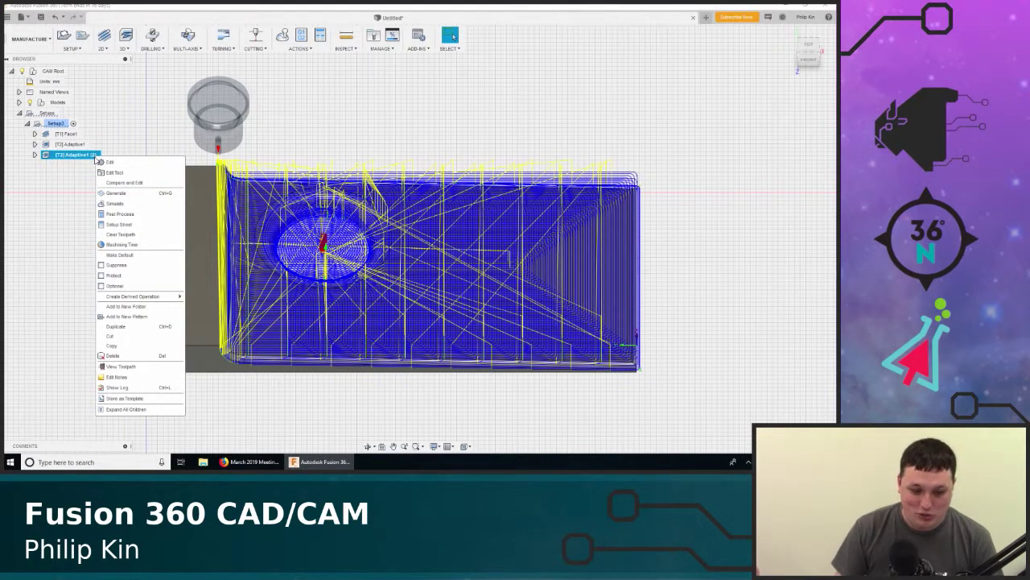
{"action": "left_click", "coordinate": [109, 162]}
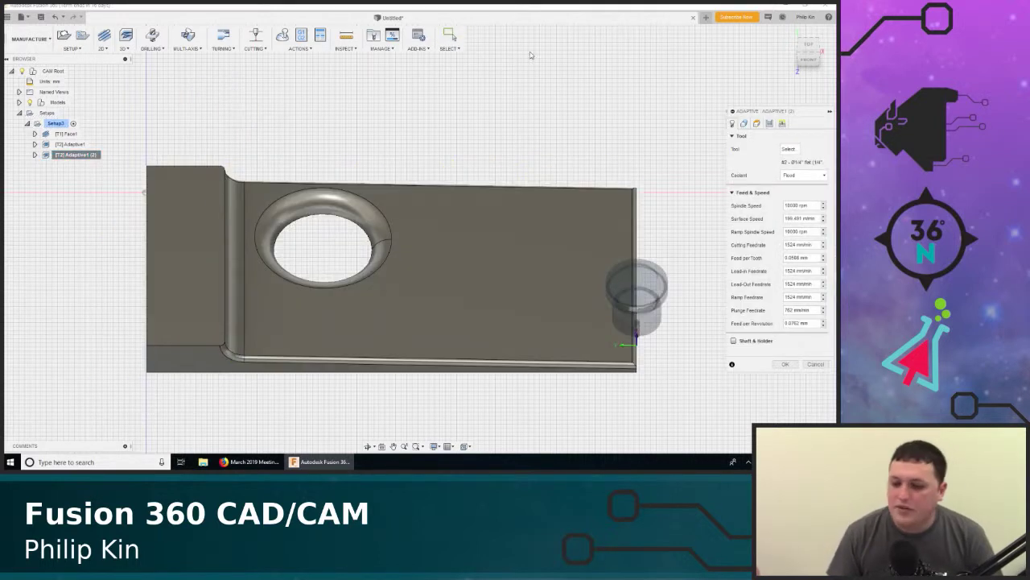
{"action": "left_click", "coordinate": [744, 124]}
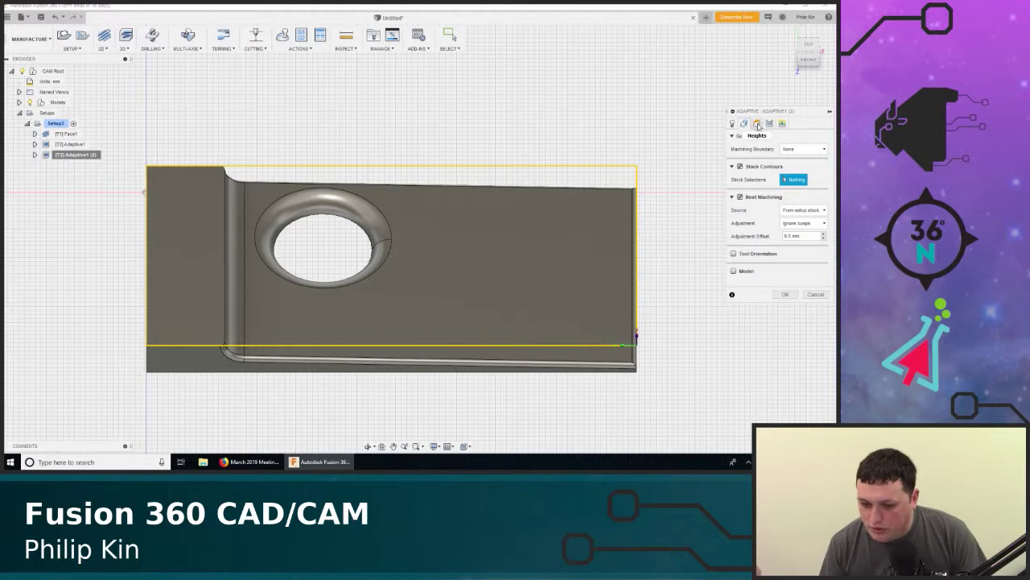
{"action": "left_click", "coordinate": [757, 124]}
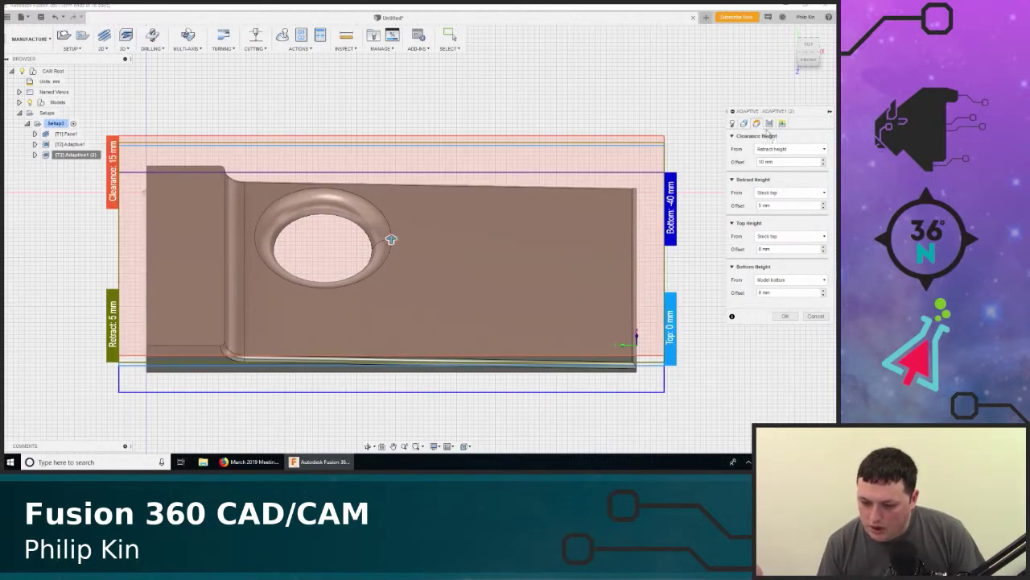
{"action": "left_click", "coordinate": [770, 123]}
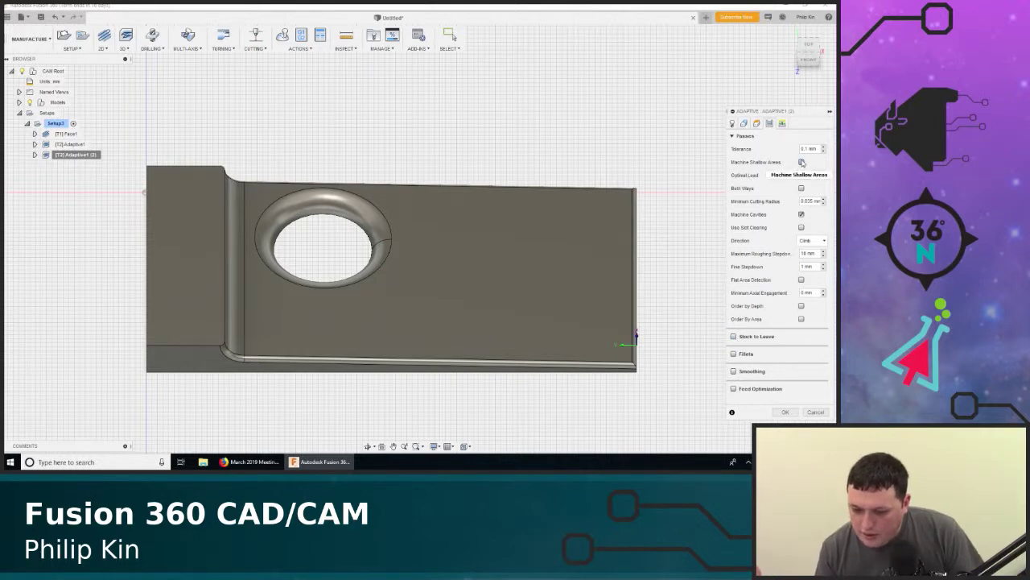
{"action": "left_click", "coordinate": [783, 124]}
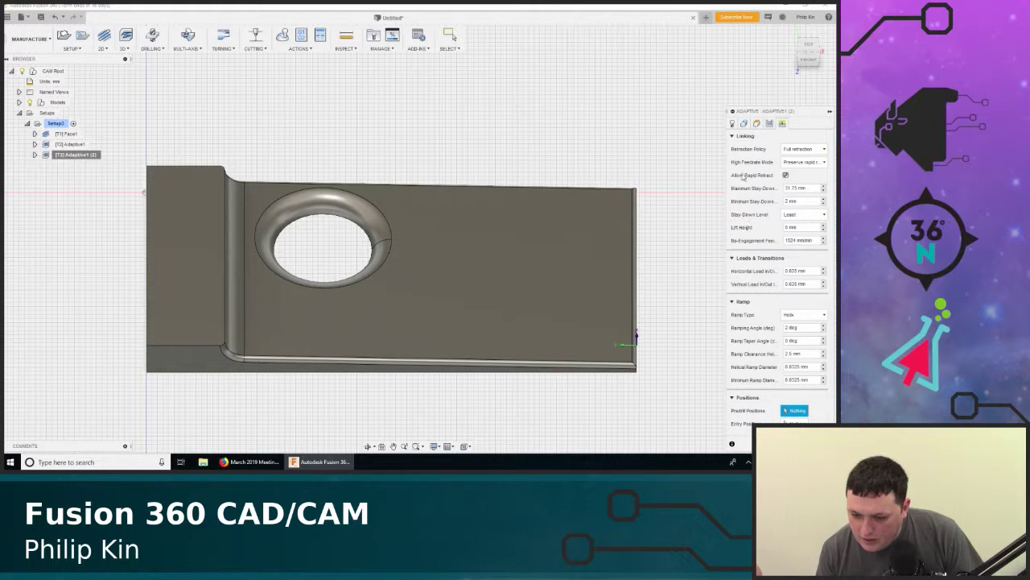
{"action": "left_click", "coordinate": [744, 124]}
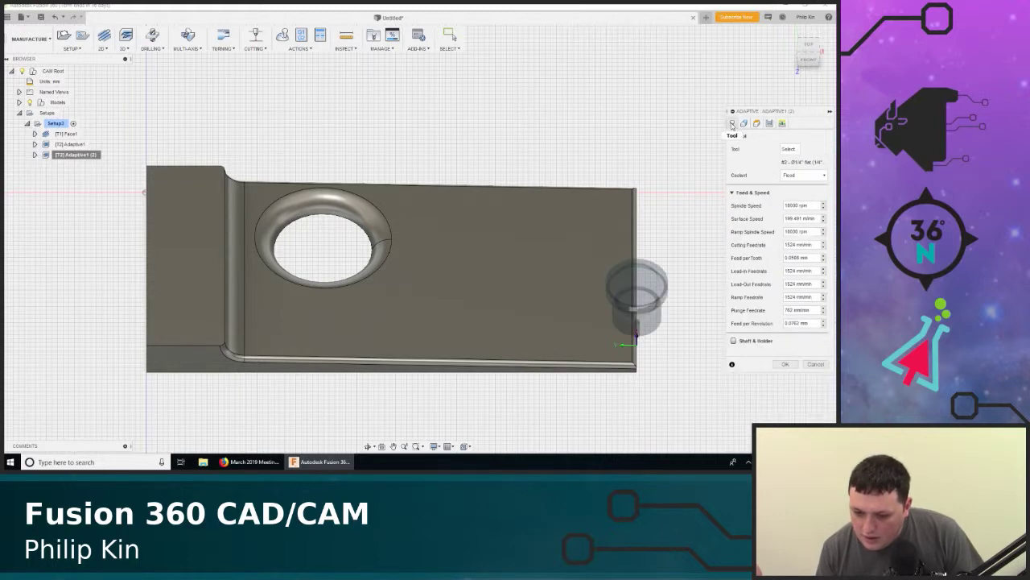
{"action": "left_click", "coordinate": [744, 124]}
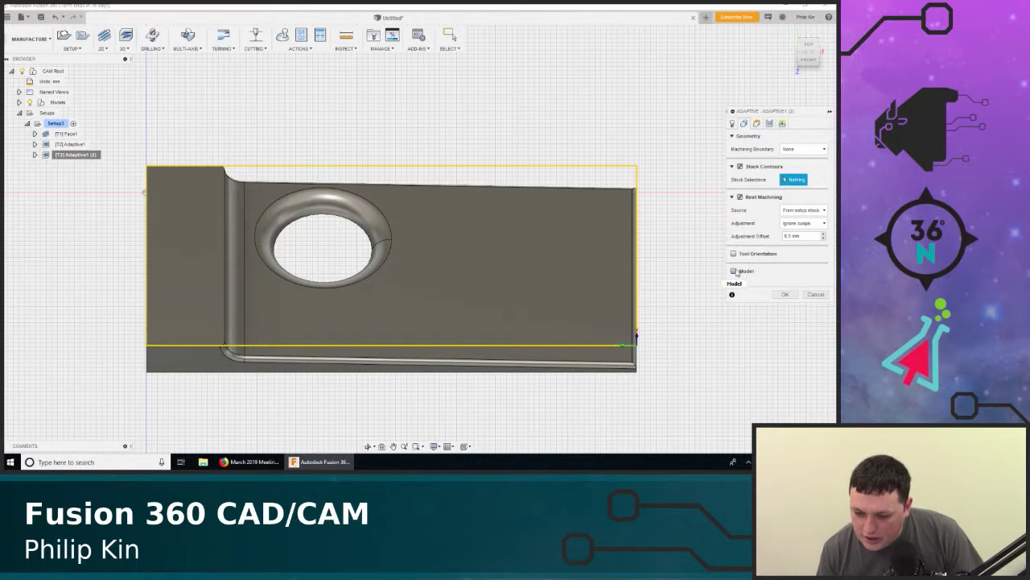
{"action": "left_click", "coordinate": [734, 272]}
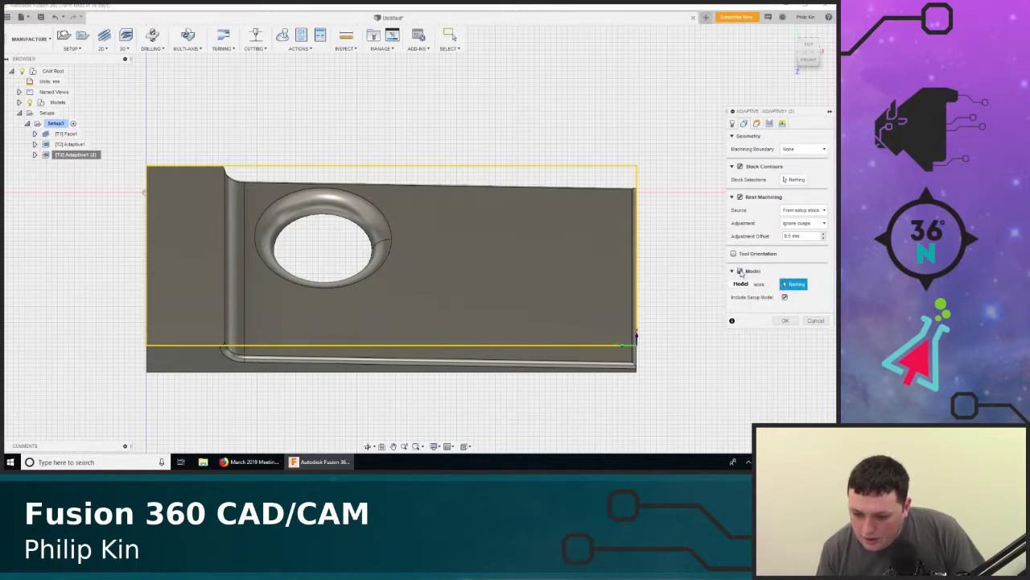
{"action": "left_click", "coordinate": [739, 272]}
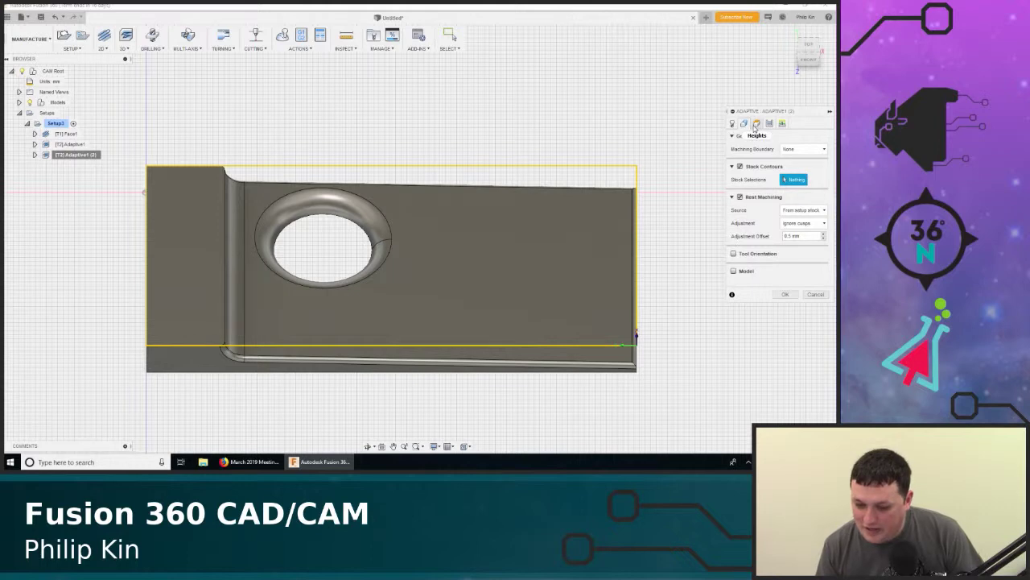
Set Rest Machining Source to From previous operation(s) and accept the edit
{"action": "left_click", "coordinate": [805, 211]}
{"action": "left_click", "coordinate": [807, 222]}
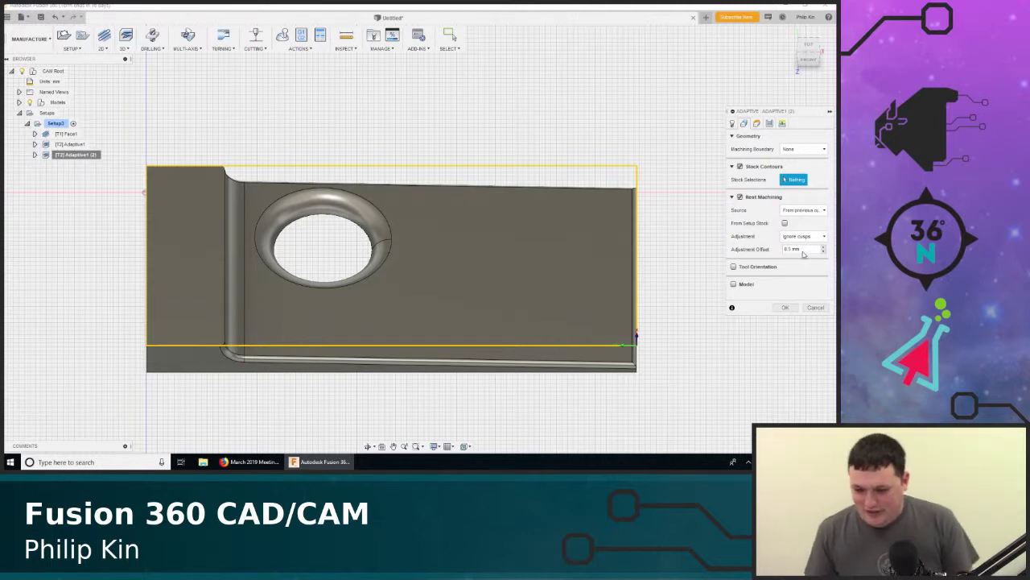
{"action": "left_click", "coordinate": [790, 211]}
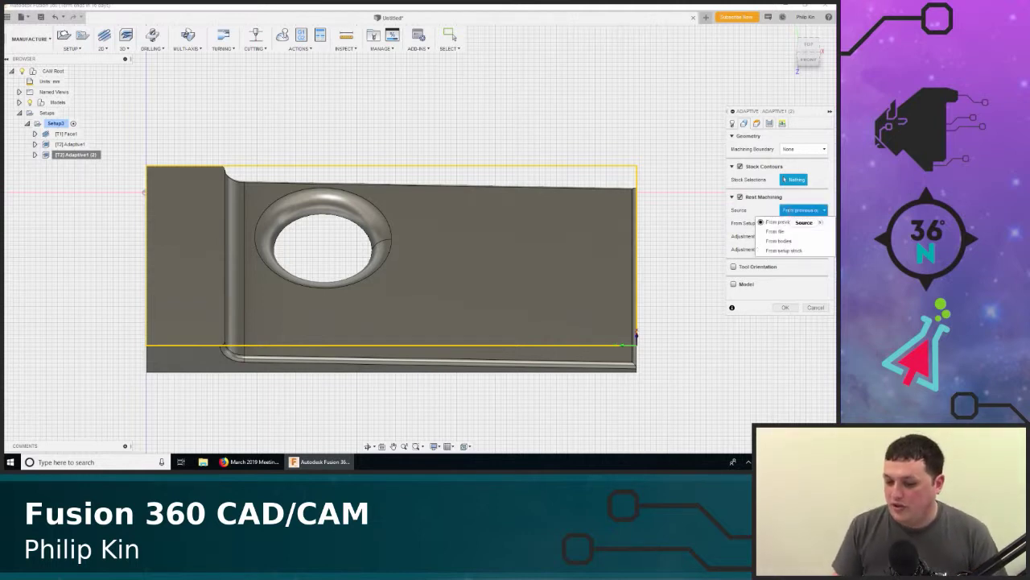
{"action": "left_click", "coordinate": [818, 223]}
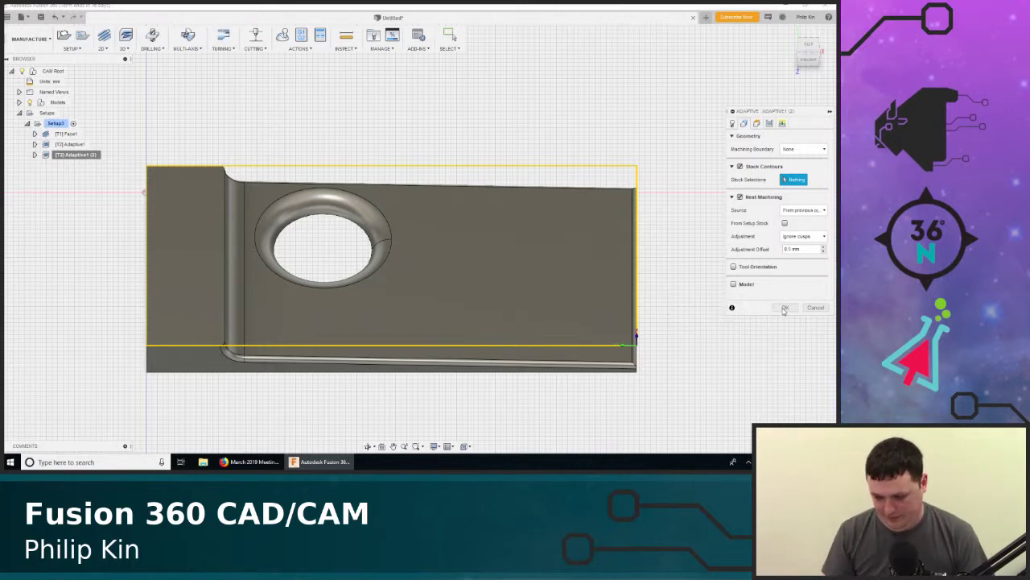
{"action": "left_click", "coordinate": [784, 309]}
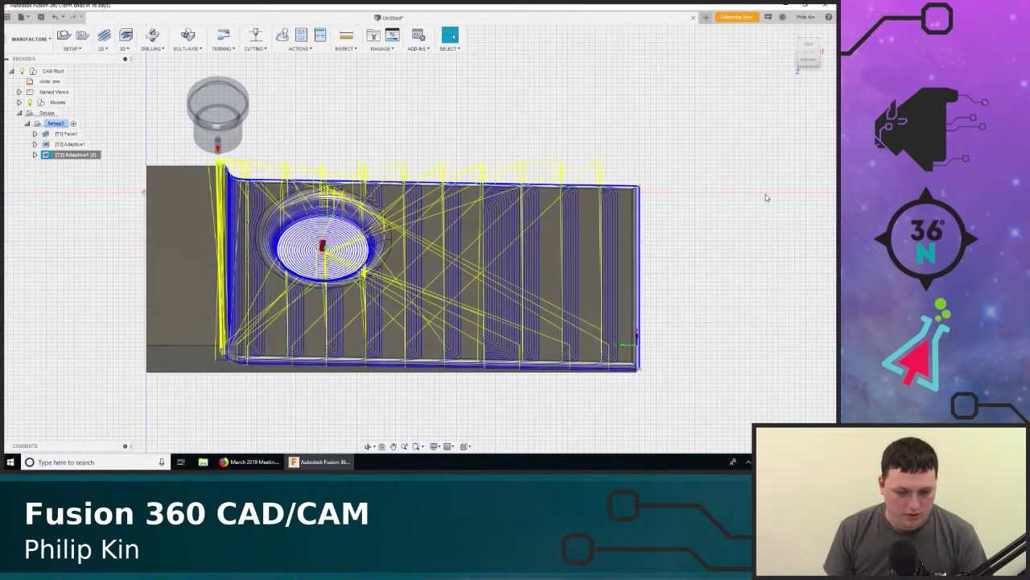
Select Setup1 and simulate Face1 plus both adaptive operations
{"action": "left_click", "coordinate": [59, 125]}
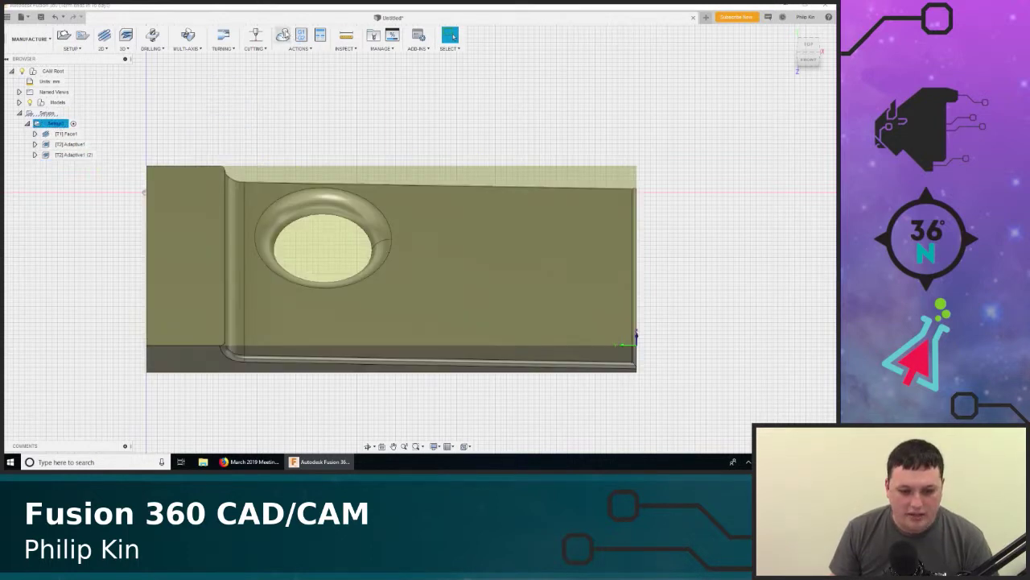
{"action": "left_click", "coordinate": [283, 35]}
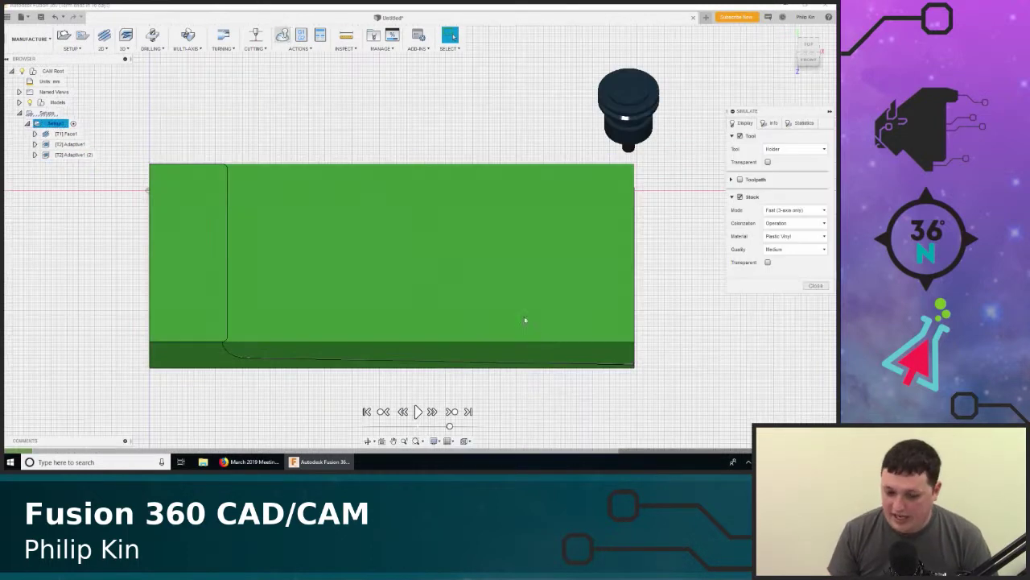
Skip to the second adaptive operation and play its cut in an isometric view
{"action": "left_click", "coordinate": [453, 412]}
{"action": "left_click", "coordinate": [454, 412]}
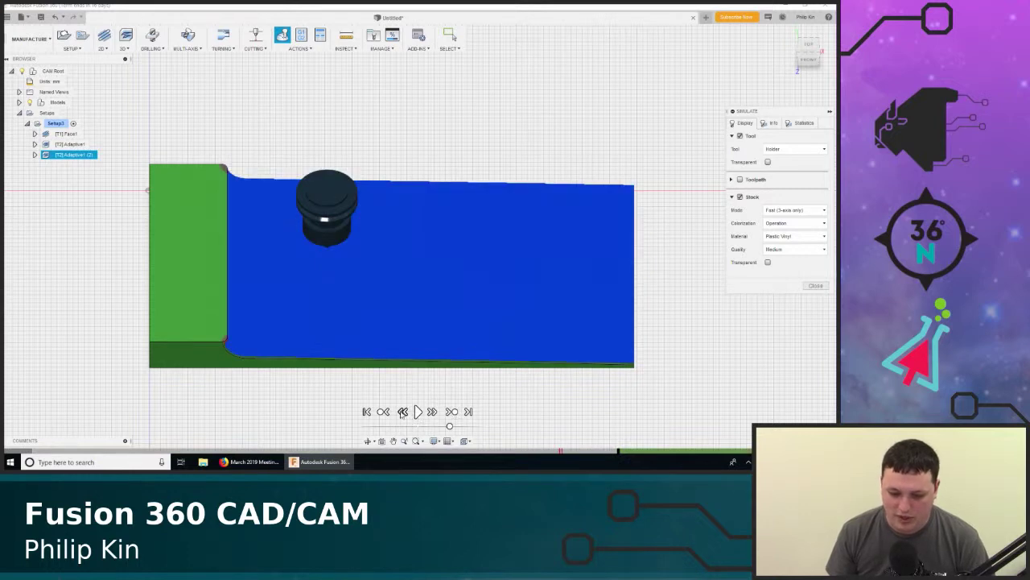
{"action": "left_click", "coordinate": [418, 411]}
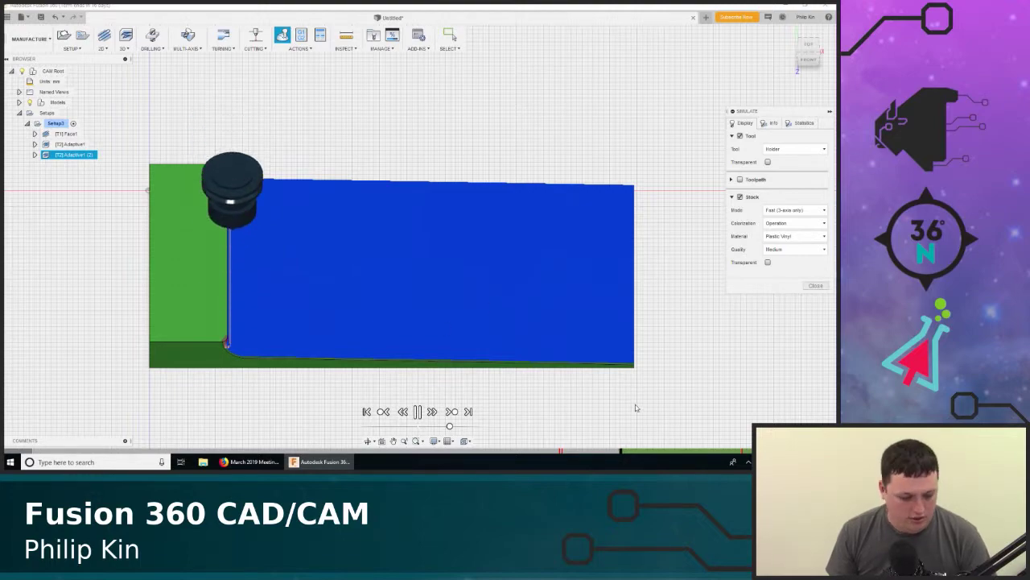
{"action": "middle_click", "coordinate": [683, 385], "text": "shift"}
{"action": "middle_click_drag", "start_coordinate": [683, 384], "coordinate": [663, 362], "text": "shift"}
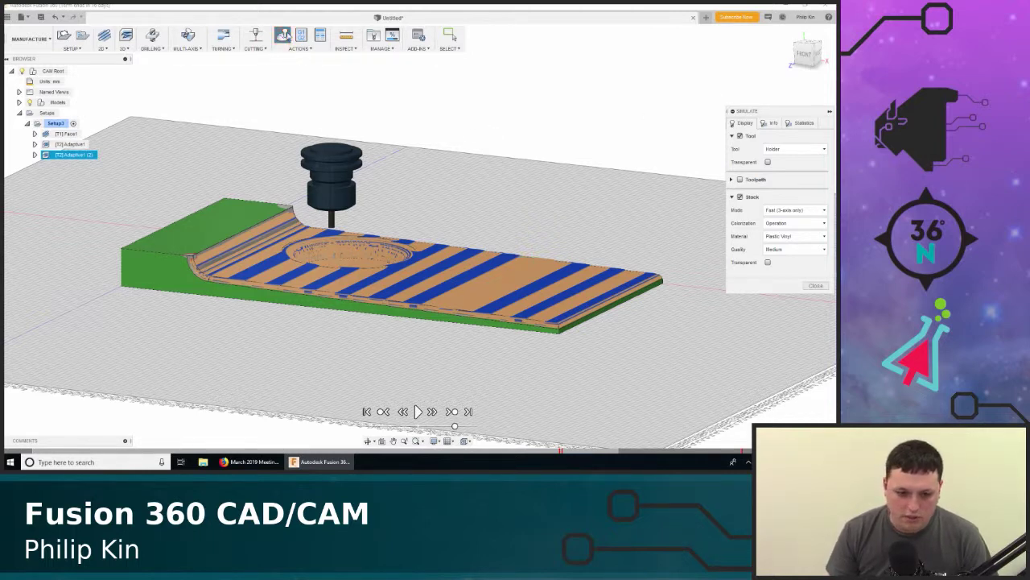
Restart the simulation, close it, and display Adaptive1 (2)'s toolpath
{"action": "left_click", "coordinate": [283, 35]}
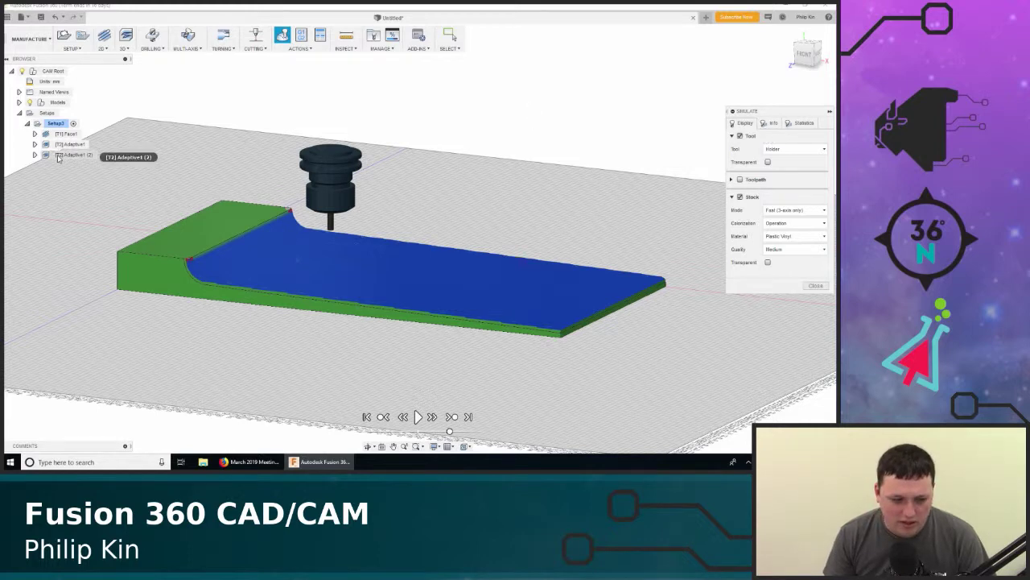
{"action": "left_click", "coordinate": [816, 286]}
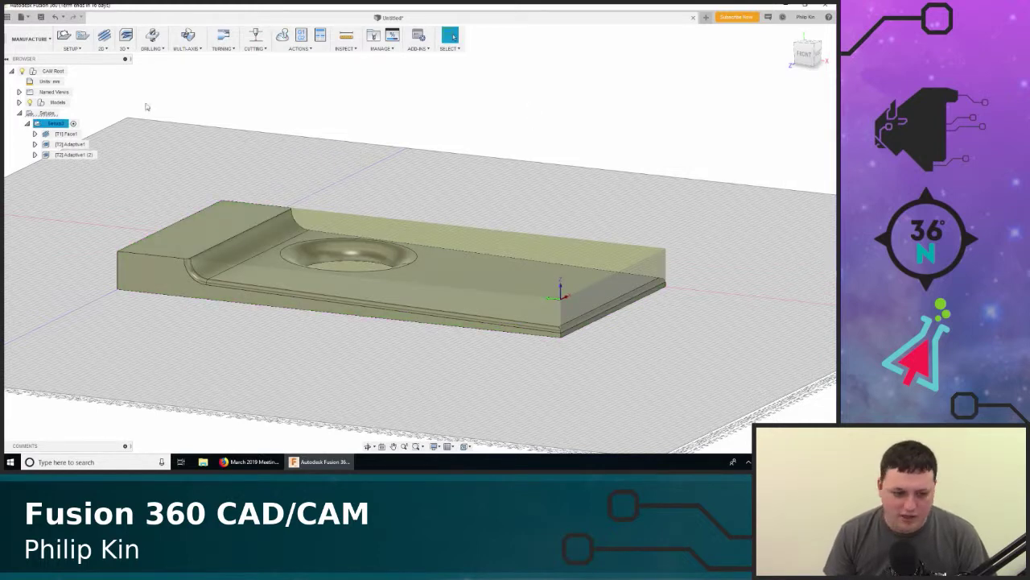
{"action": "left_click", "coordinate": [82, 155]}
Reopen Adaptive1 (2) for editing and bring up the 3D strategies list showing Morphed Spiral
{"action": "right_click", "coordinate": [82, 155]}
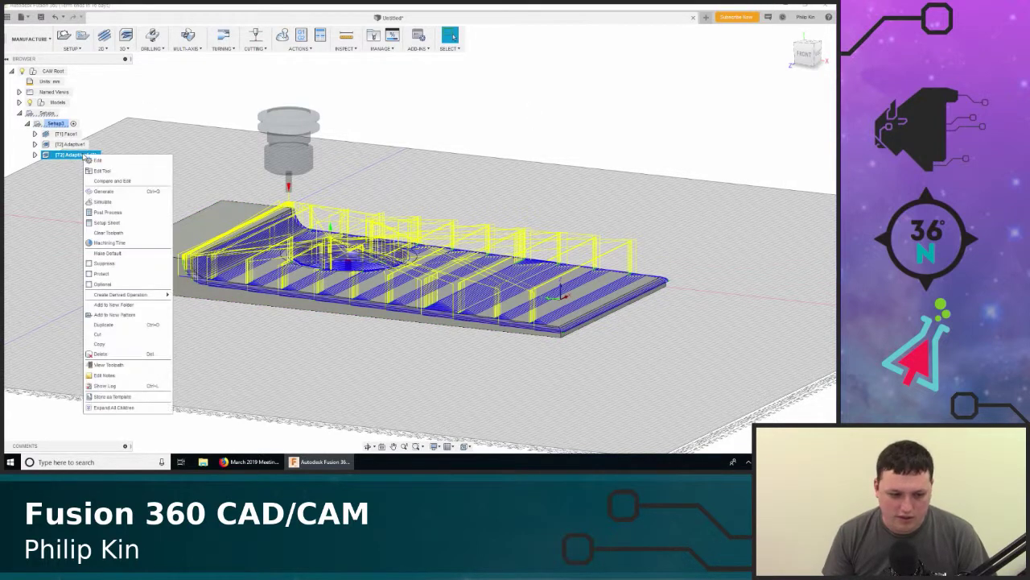
{"action": "left_click", "coordinate": [90, 164]}
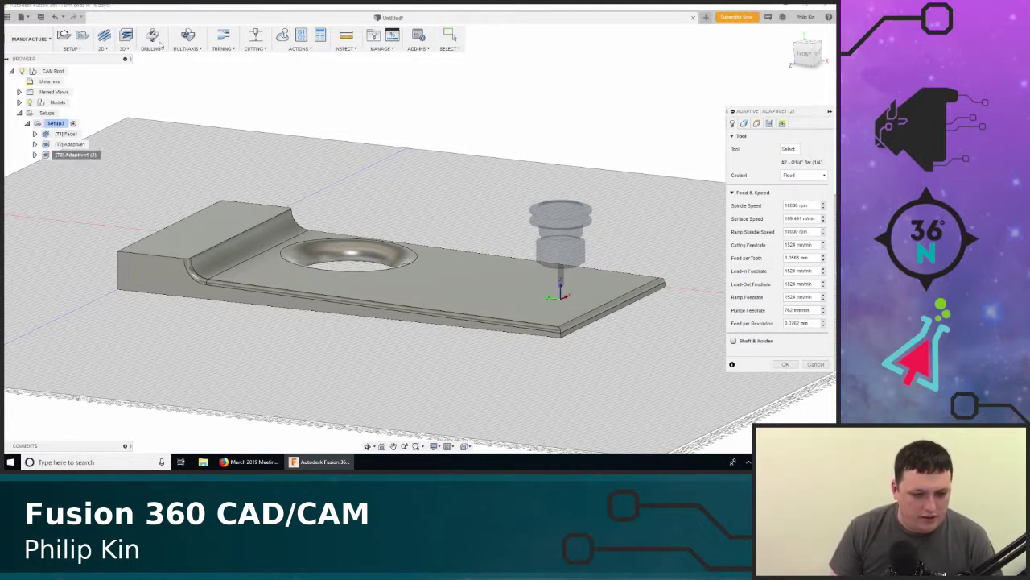
{"action": "left_click", "coordinate": [129, 49]}
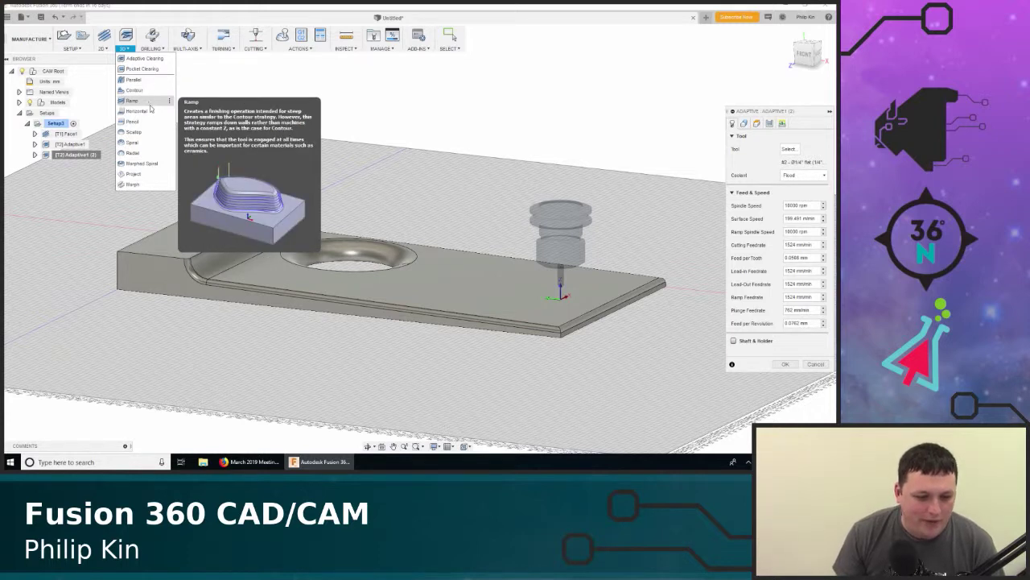
Add a Morphed Spiral finishing operation and turn on rest machining in its geometry settings
{"action": "left_click", "coordinate": [143, 163]}
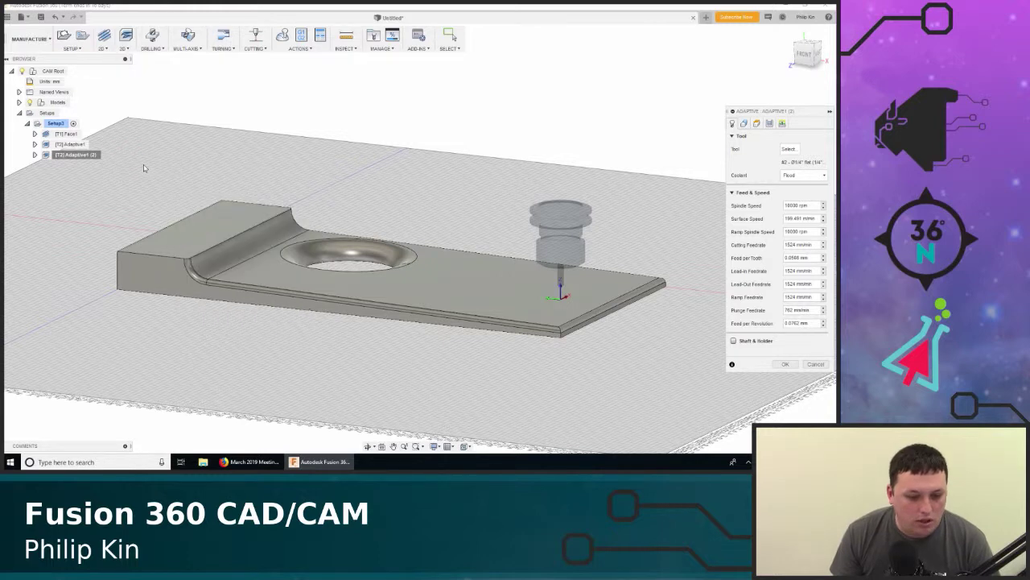
{"action": "left_click", "coordinate": [744, 125]}
{"action": "left_click", "coordinate": [756, 125]}
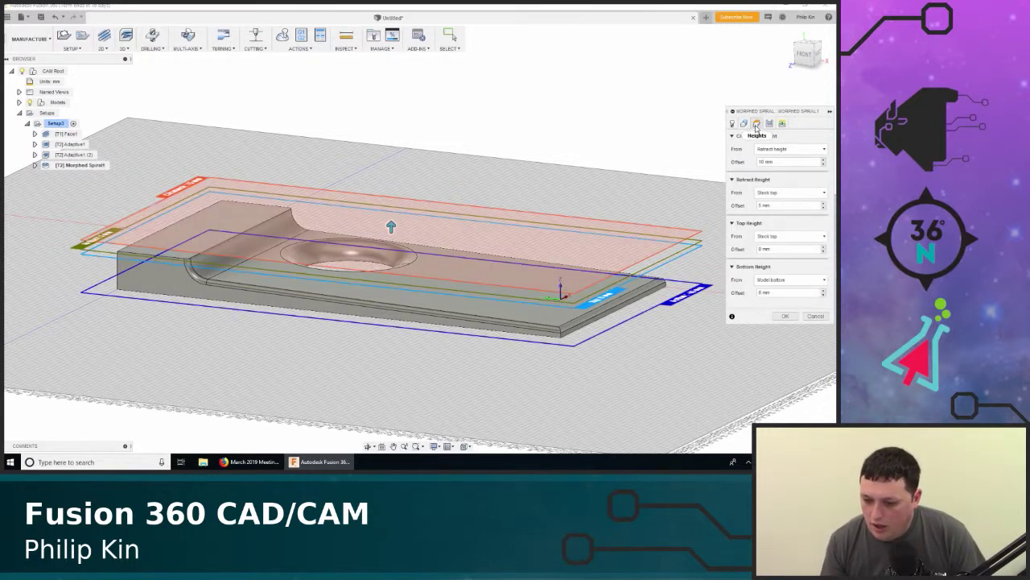
{"action": "left_click", "coordinate": [744, 123]}
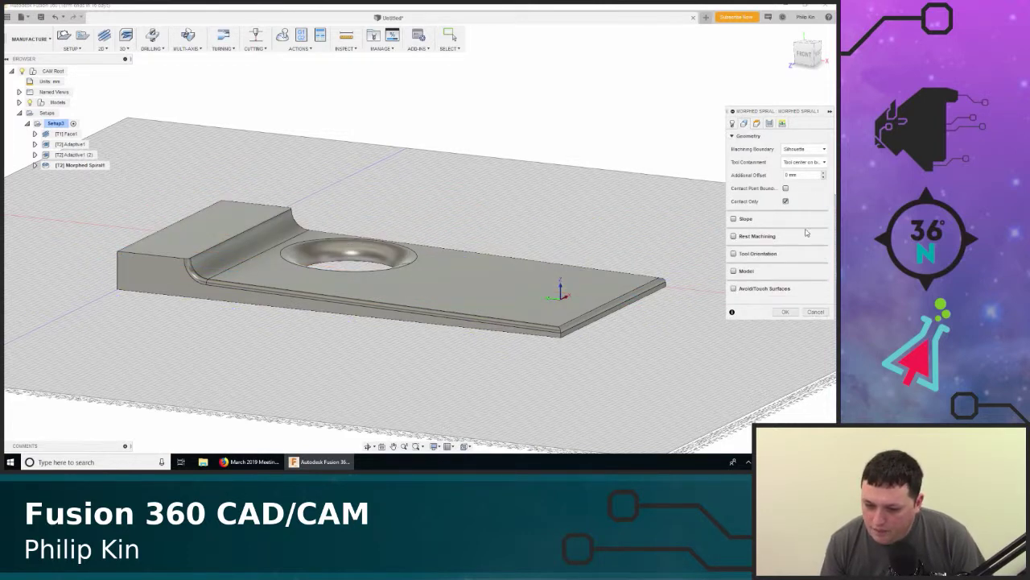
{"action": "left_click", "coordinate": [734, 236]}
{"action": "left_click", "coordinate": [803, 249]}
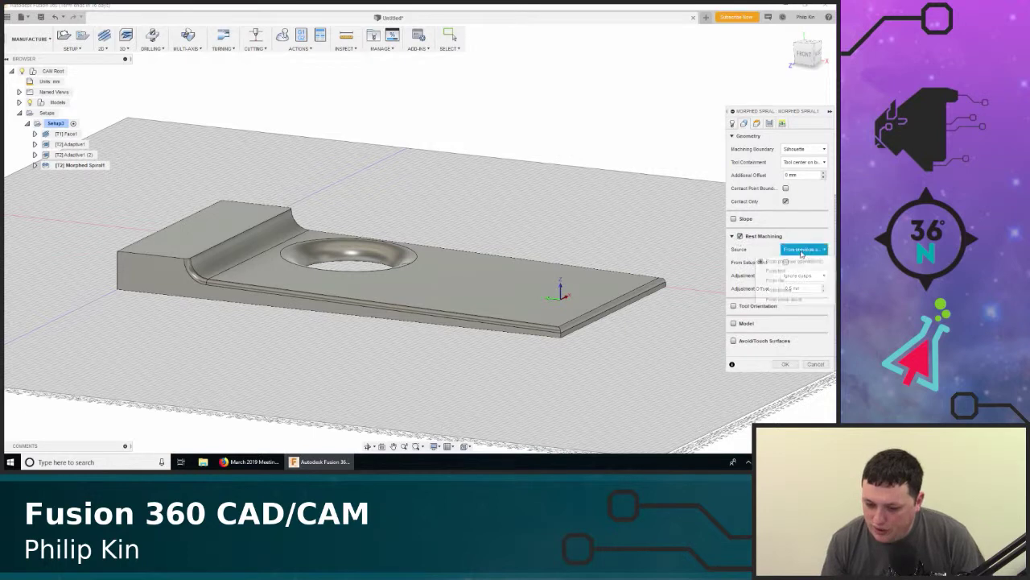
Review the Morphed Spiral height and pass settings and generate the toolpath
{"action": "left_click", "coordinate": [756, 124]}
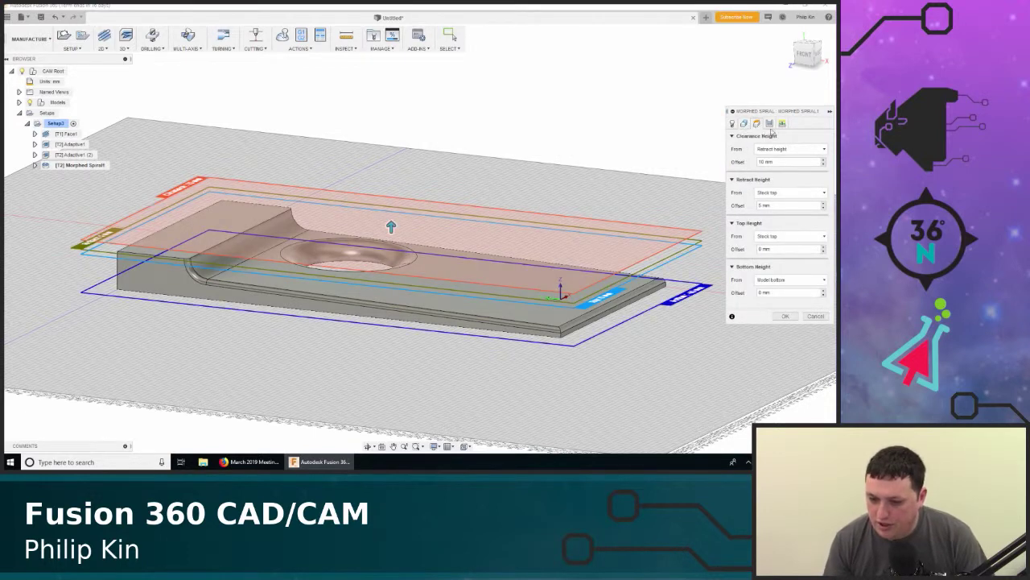
{"action": "left_click", "coordinate": [769, 123]}
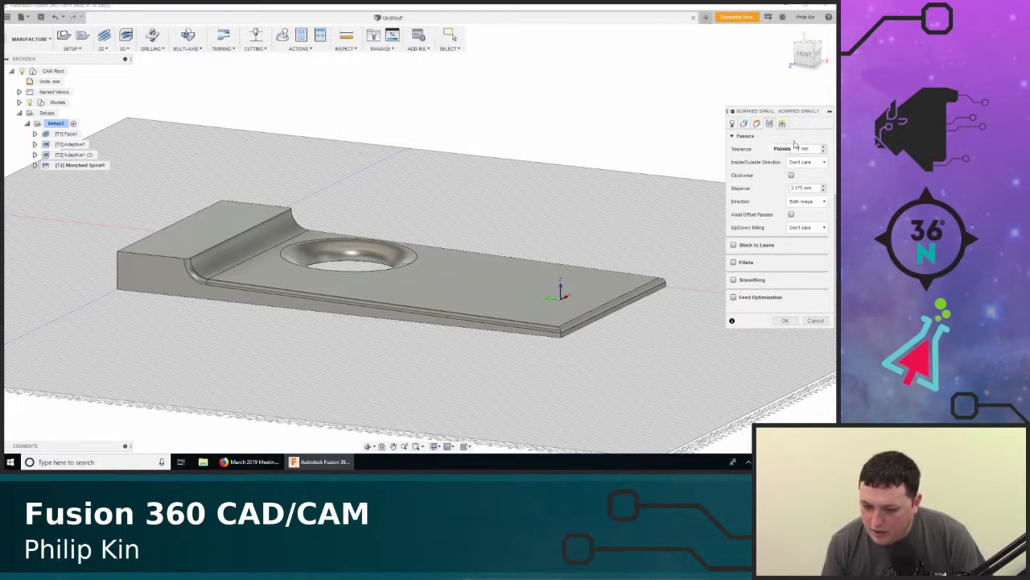
{"action": "left_click", "coordinate": [786, 322]}
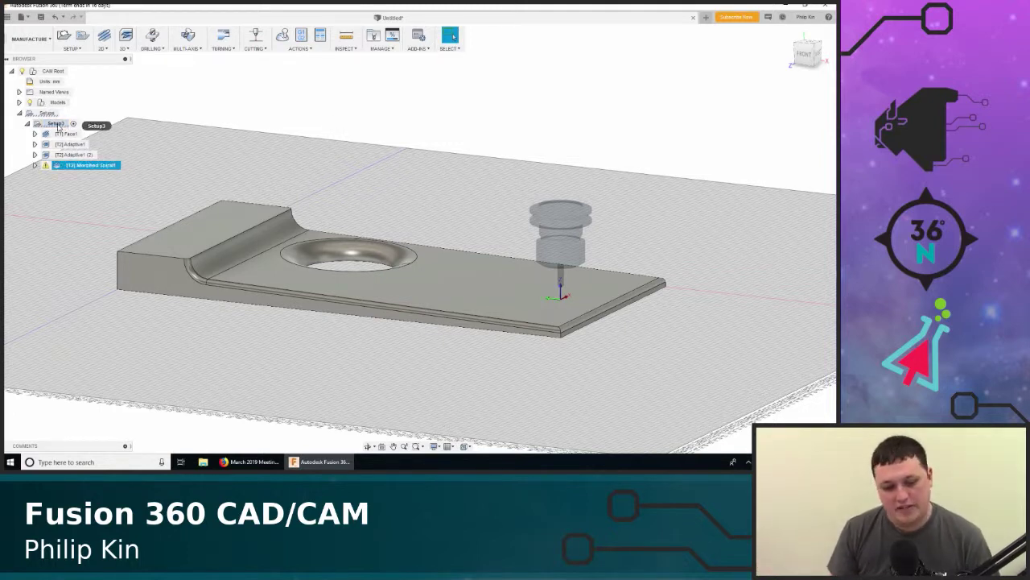
Read the Message Log's empty-toolpath warning and delete Morphed Spiral1 from Setup1
{"action": "left_click", "coordinate": [46, 166]}
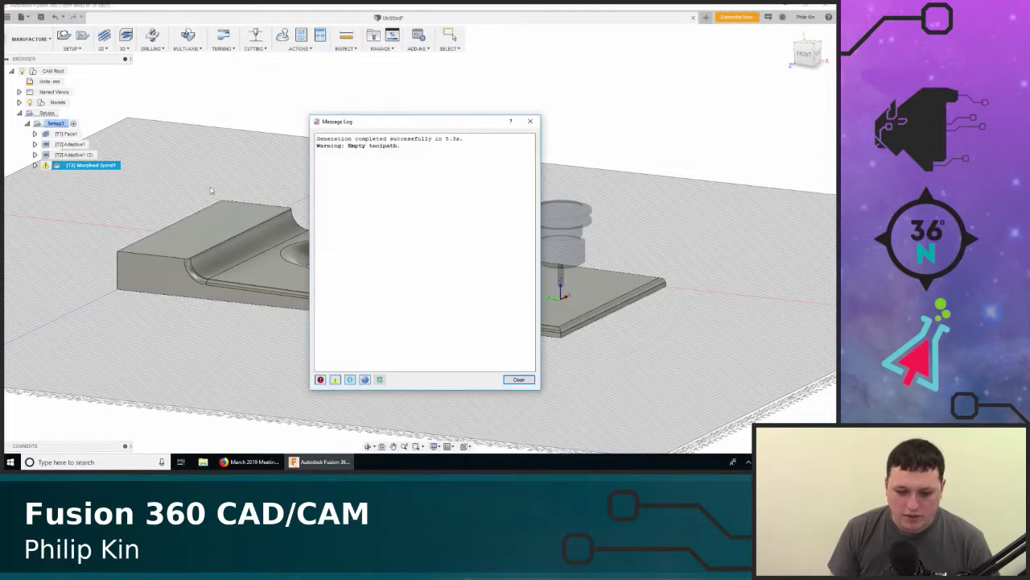
{"action": "left_click", "coordinate": [530, 121]}
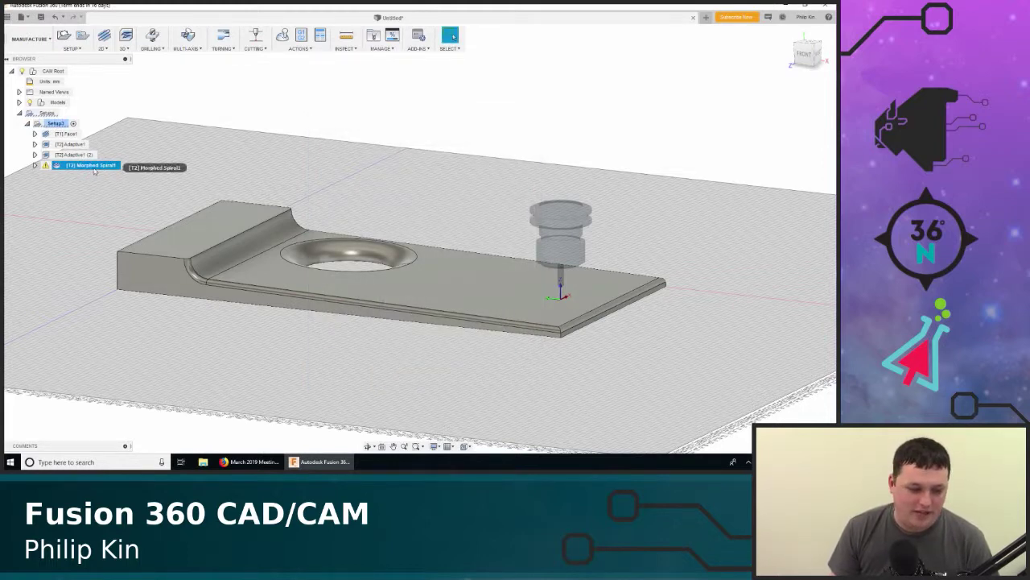
{"action": "right_click", "coordinate": [98, 166]}
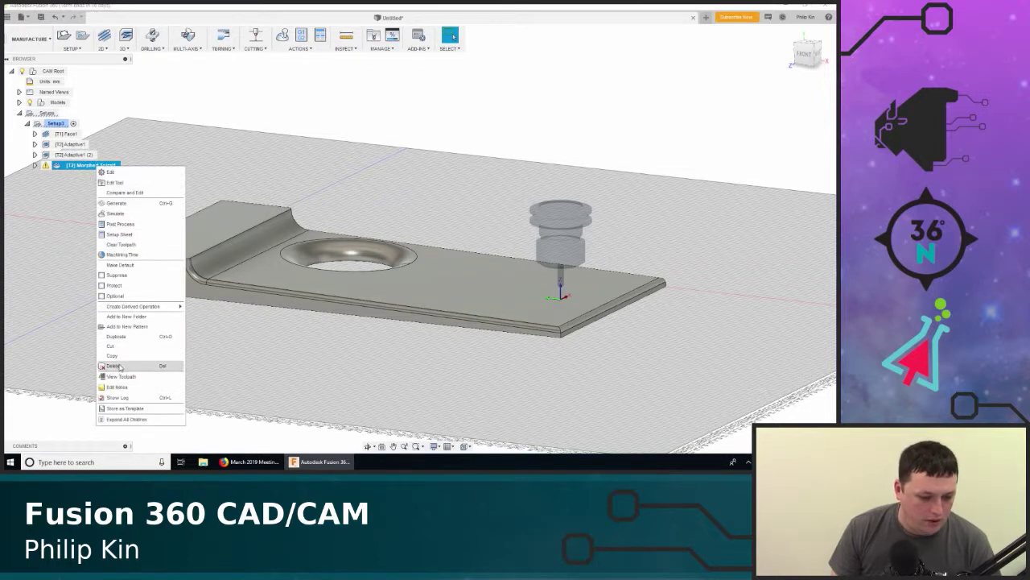
{"action": "key", "text": "Escape"}
{"action": "left_click", "coordinate": [55, 123]}
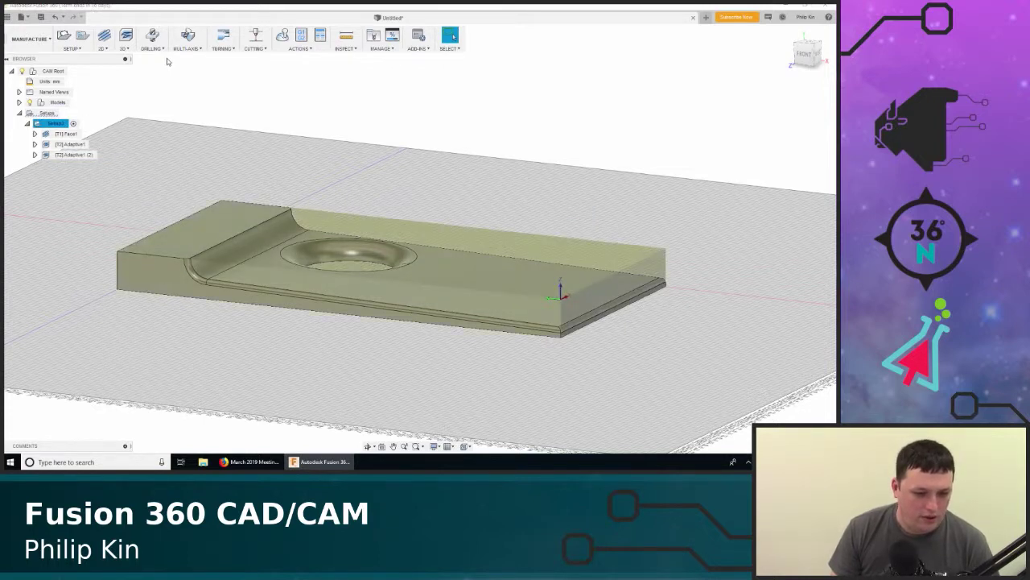
Start a 2D Pocket operation using the coin hole's edge as the boundary
{"action": "left_click", "coordinate": [126, 49]}
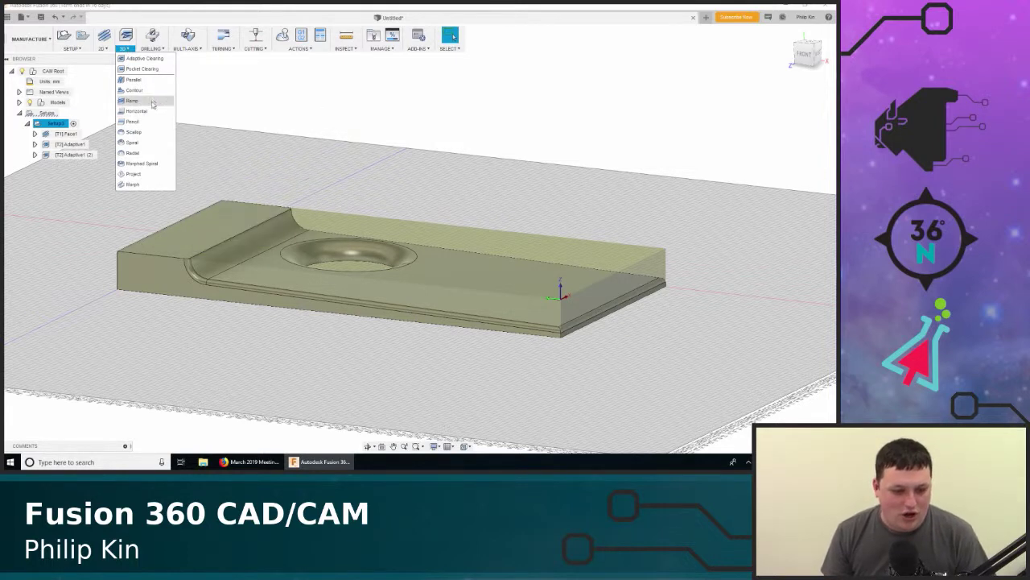
{"action": "left_click", "coordinate": [394, 111]}
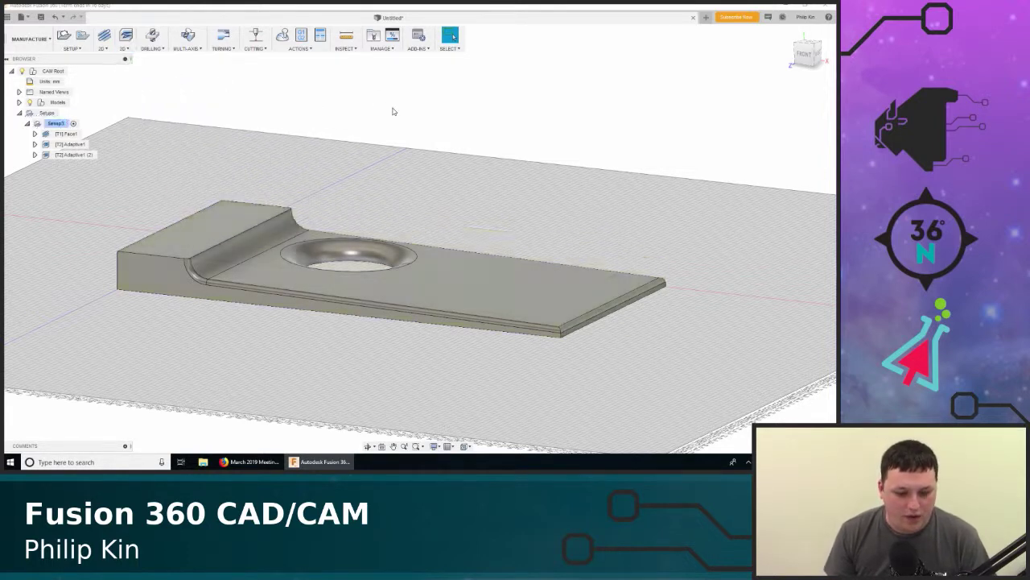
{"action": "left_click", "coordinate": [102, 46]}
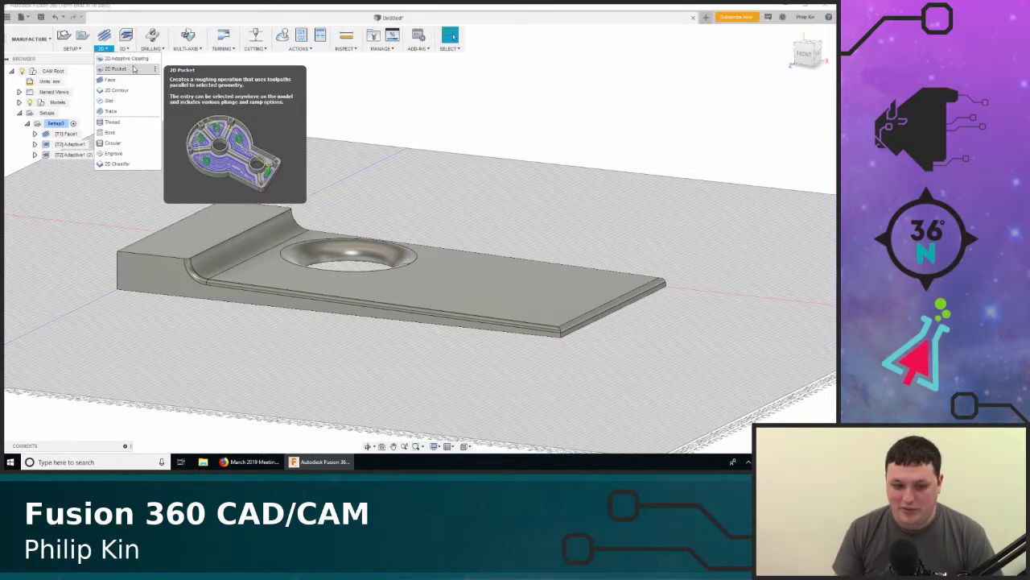
{"action": "left_click", "coordinate": [134, 70]}
{"action": "left_click", "coordinate": [348, 282]}
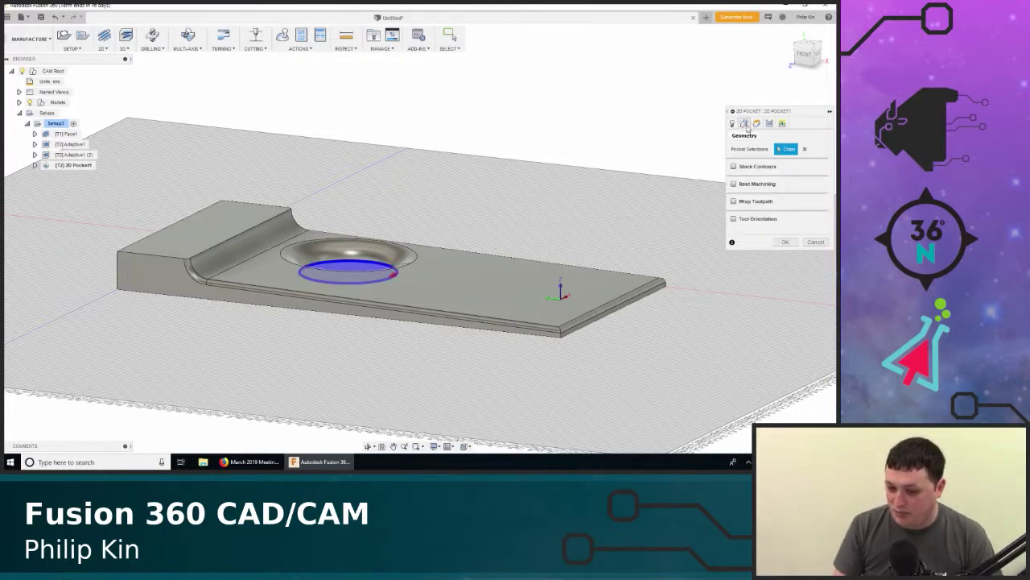
Keep rest machining off, untick Stock to Leave, add finishing passes, and generate the pocket
{"action": "left_click", "coordinate": [733, 185]}
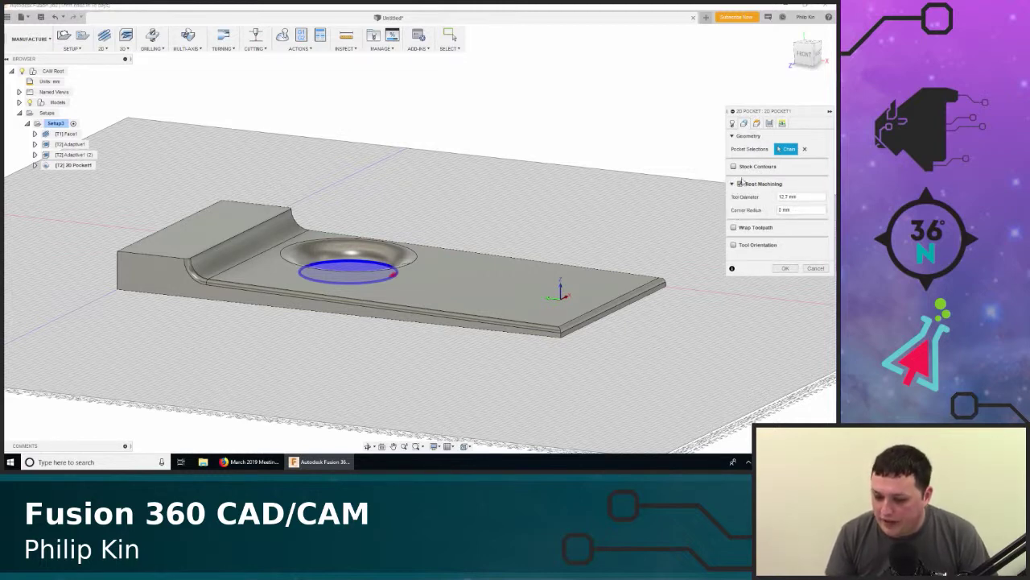
{"action": "left_click", "coordinate": [757, 124]}
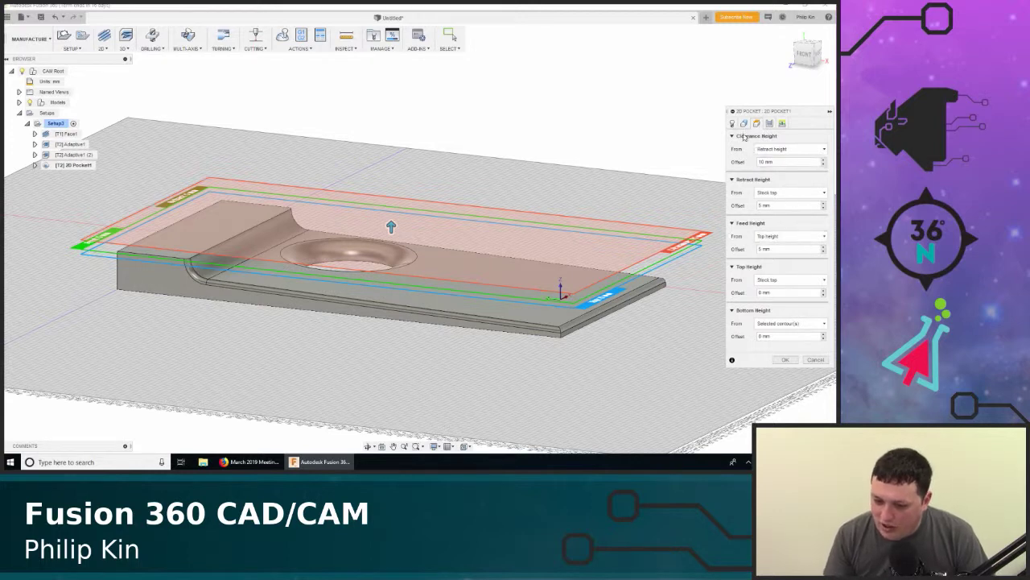
{"action": "left_click", "coordinate": [744, 123]}
{"action": "left_click", "coordinate": [741, 183]}
{"action": "left_click", "coordinate": [757, 123]}
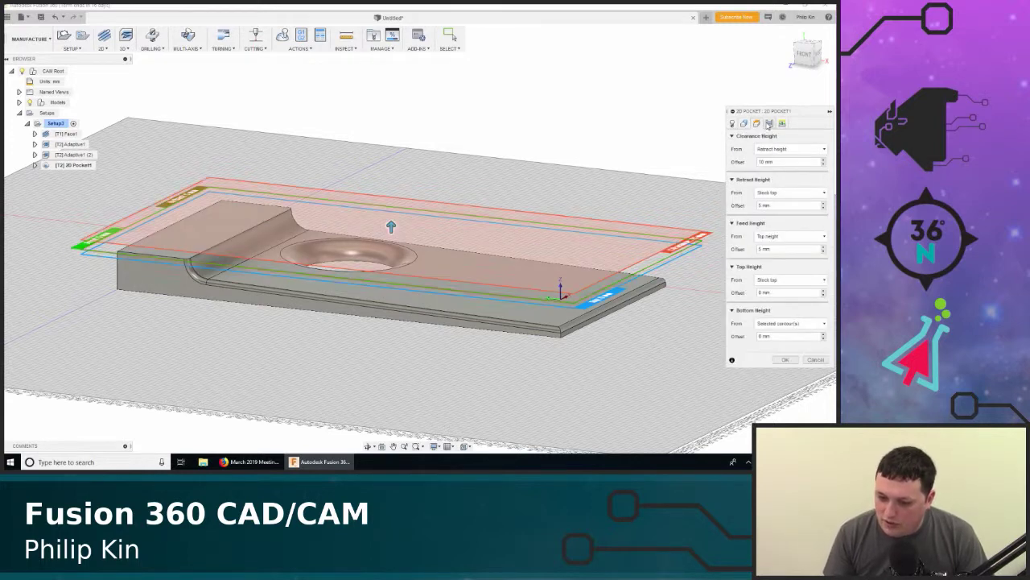
{"action": "left_click", "coordinate": [771, 123]}
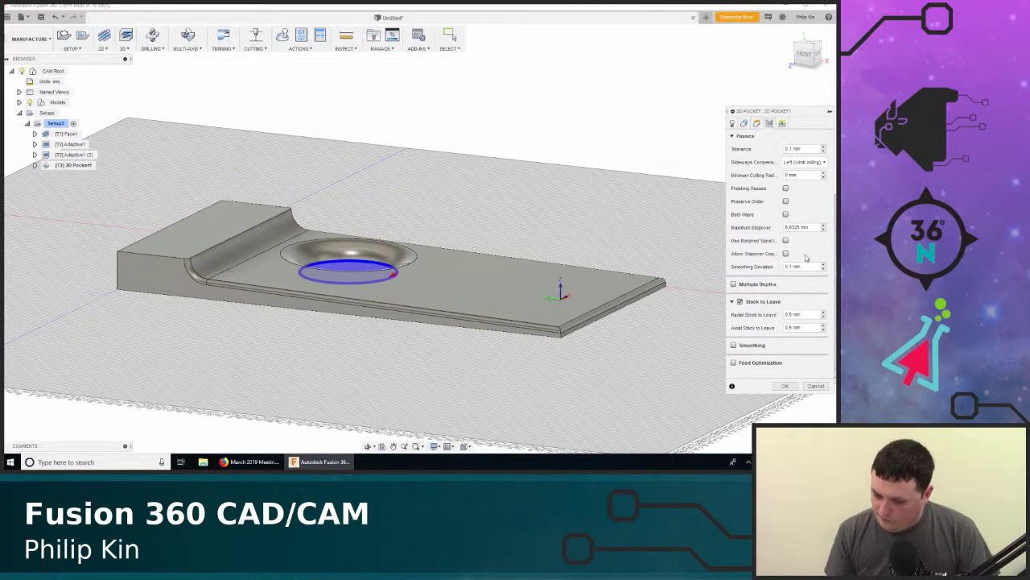
{"action": "left_click", "coordinate": [740, 301]}
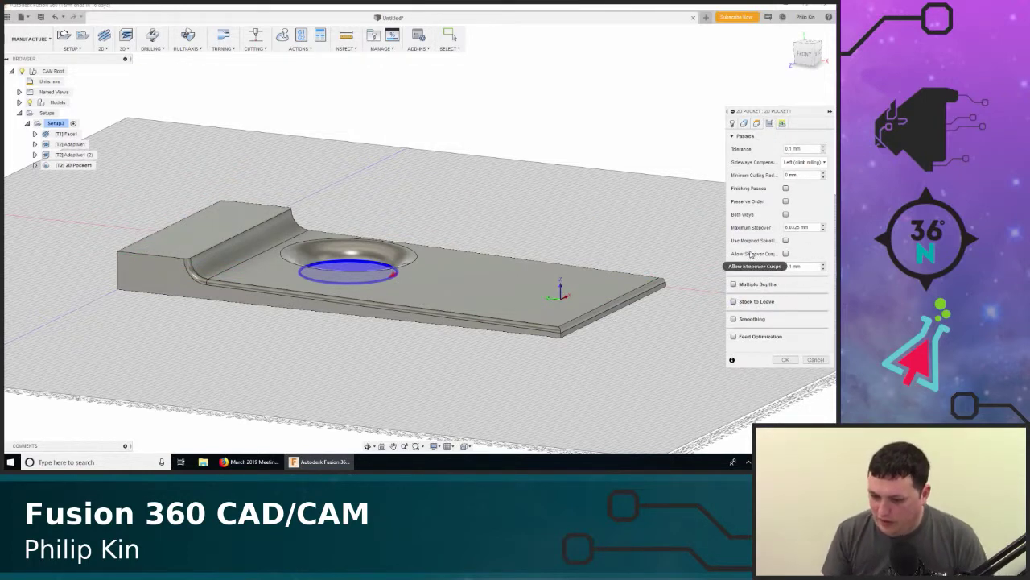
{"action": "left_click", "coordinate": [786, 188]}
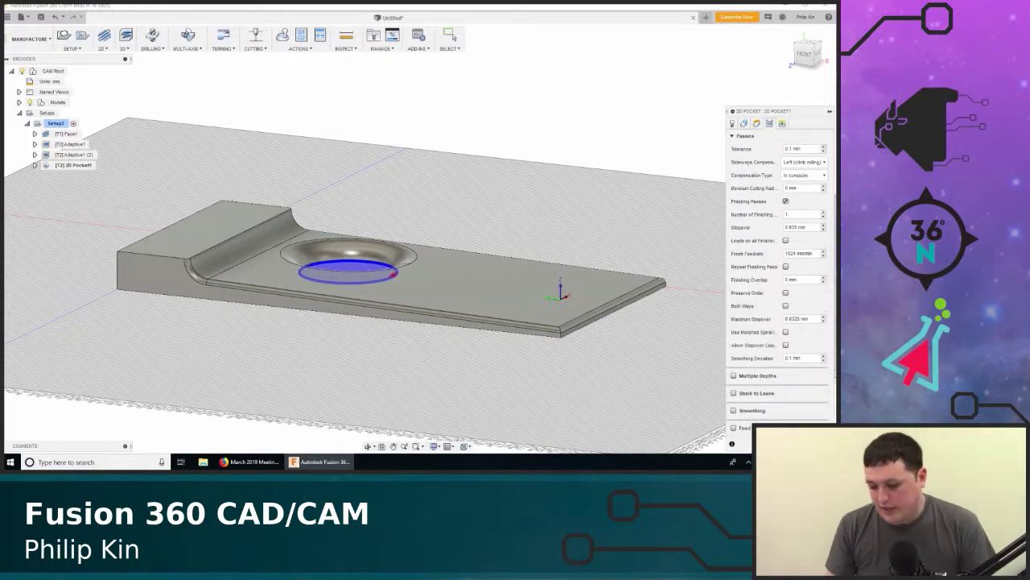
{"action": "left_click", "coordinate": [785, 443]}
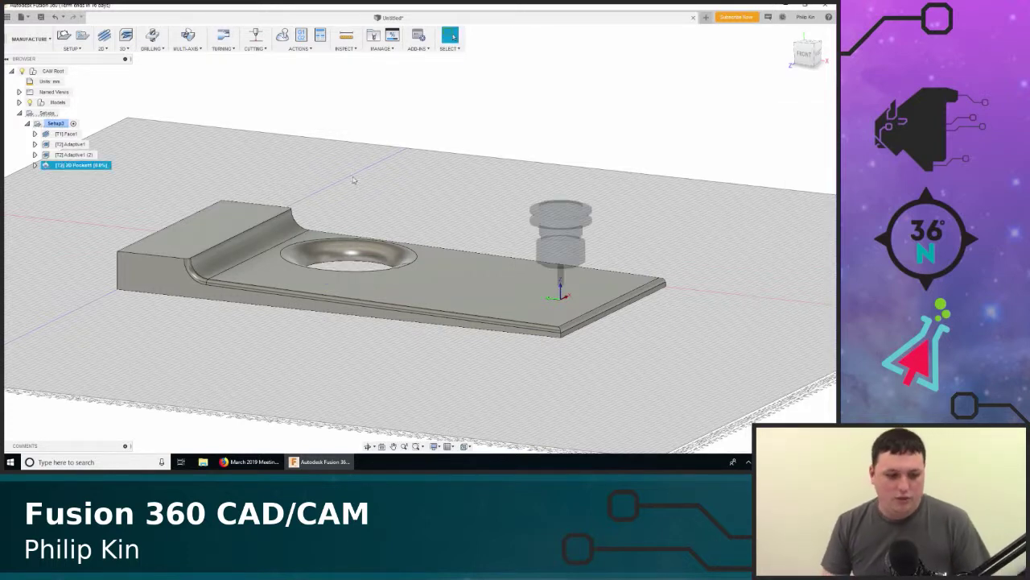
{"action": "left_click", "coordinate": [55, 123]}
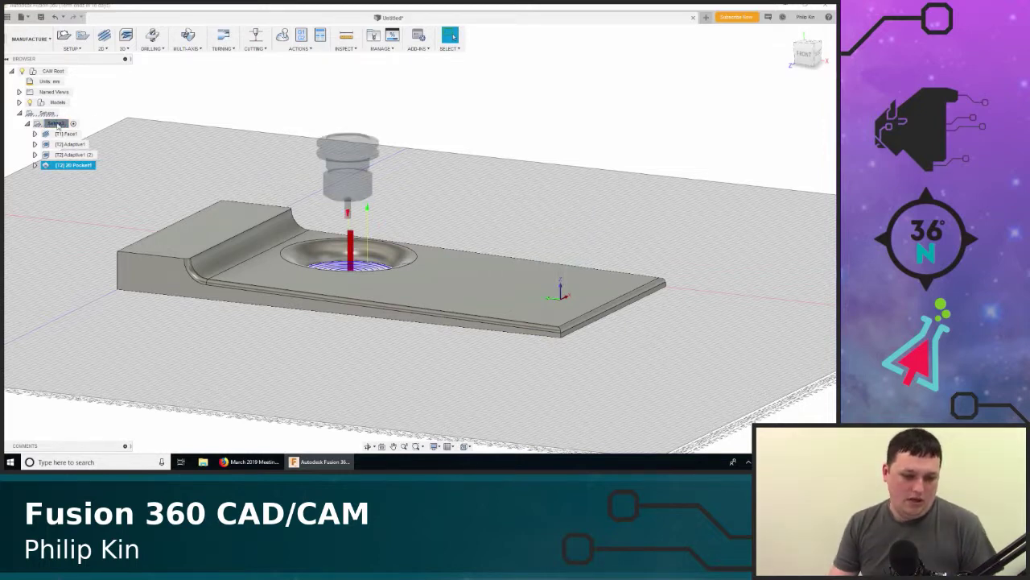
Play Setup1's simulation through the facing and adaptive operations to the pocket operation
{"action": "left_click", "coordinate": [281, 37]}
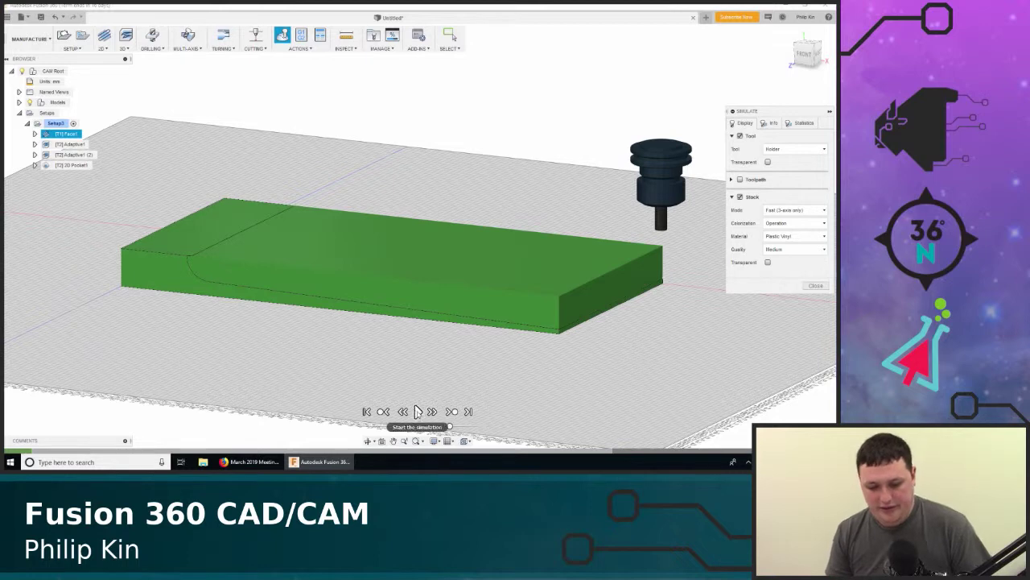
{"action": "left_click", "coordinate": [418, 412]}
{"action": "left_click", "coordinate": [451, 411]}
{"action": "left_click", "coordinate": [451, 411]}
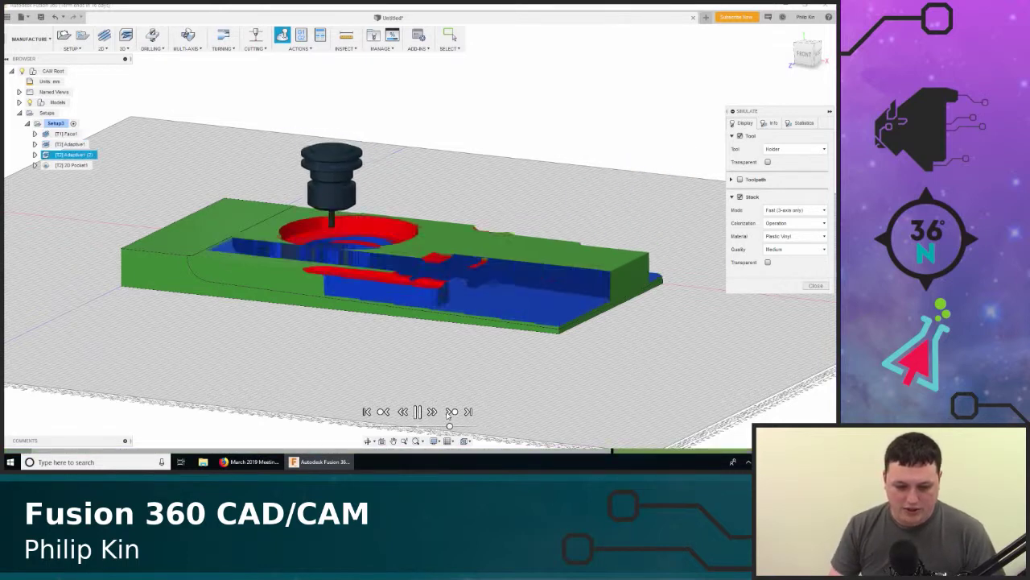
{"action": "left_click", "coordinate": [451, 412]}
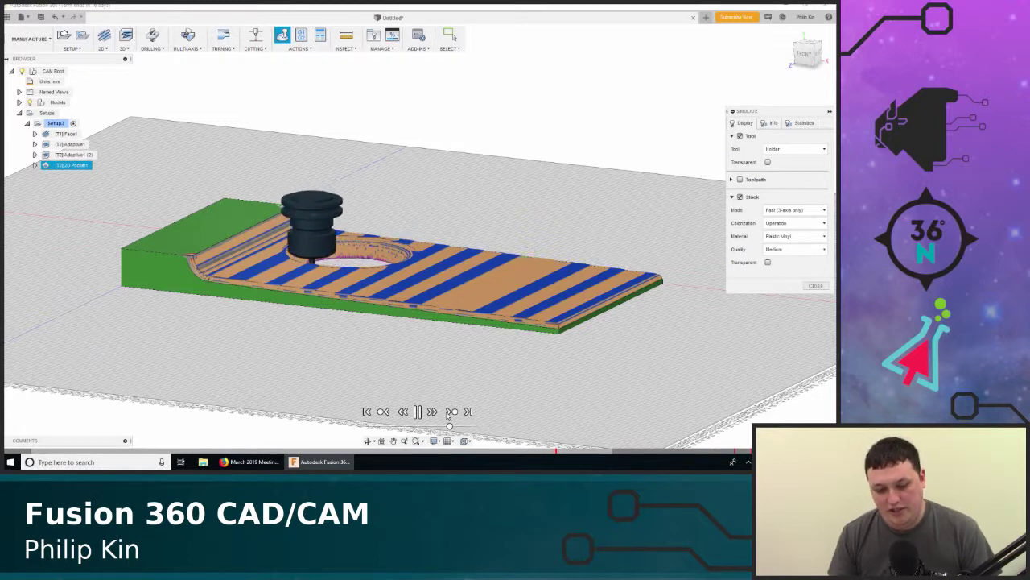
{"action": "left_click", "coordinate": [449, 413]}
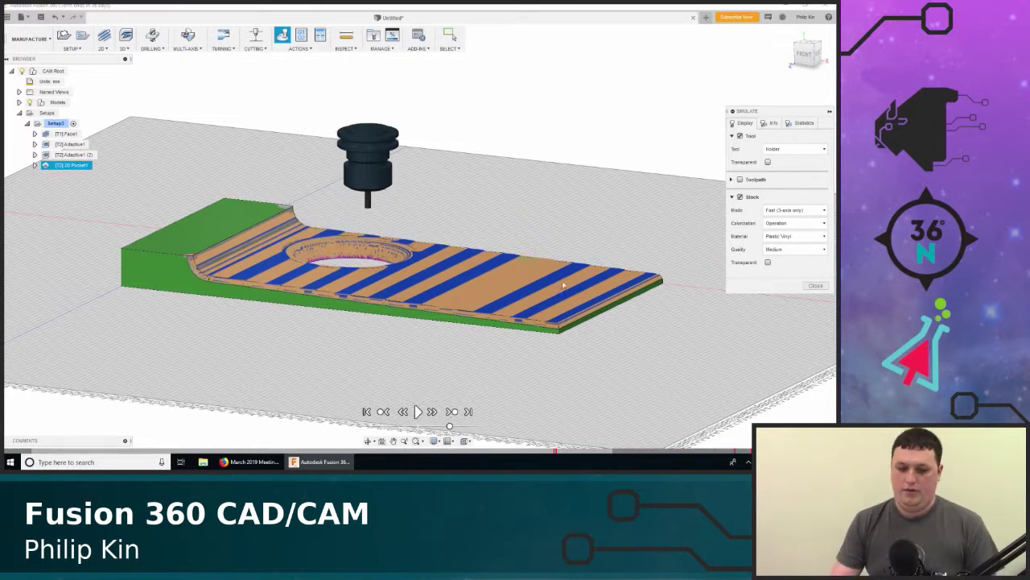
Orbit to inspect the machined plate, then rewind the simulation to uncut stock
{"action": "mouse_move", "coordinate": [559, 177]}
{"action": "middle_mouse_down", "text": "shift"}
{"action": "mouse_move", "coordinate": [553, 206]}
{"action": "mouse_move", "coordinate": [562, 205]}
{"action": "mouse_move", "coordinate": [571, 239]}
{"action": "mouse_move", "coordinate": [561, 231]}
{"action": "mouse_move", "coordinate": [561, 221]}
{"action": "mouse_move", "coordinate": [583, 230]}
{"action": "middle_mouse_up", "text": "shift"}
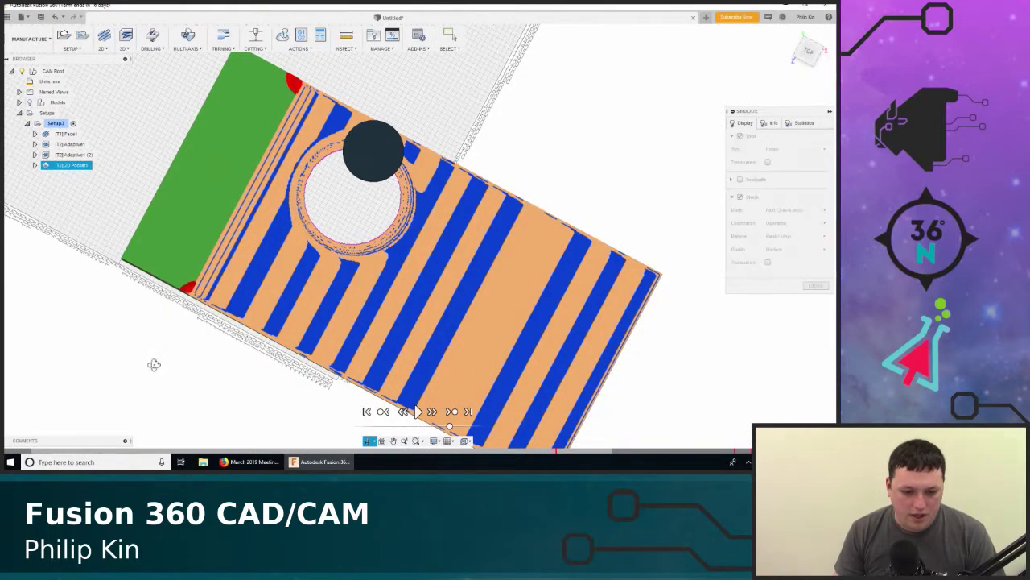
{"action": "mouse_move", "coordinate": [154, 363]}
{"action": "middle_mouse_down", "text": "shift"}
{"action": "mouse_move", "coordinate": [166, 353]}
{"action": "mouse_move", "coordinate": [154, 313]}
{"action": "mouse_move", "coordinate": [133, 322]}
{"action": "mouse_move", "coordinate": [137, 341]}
{"action": "mouse_move", "coordinate": [173, 356]}
{"action": "mouse_move", "coordinate": [180, 384]}
{"action": "mouse_move", "coordinate": [161, 316]}
{"action": "middle_mouse_up", "text": "shift"}
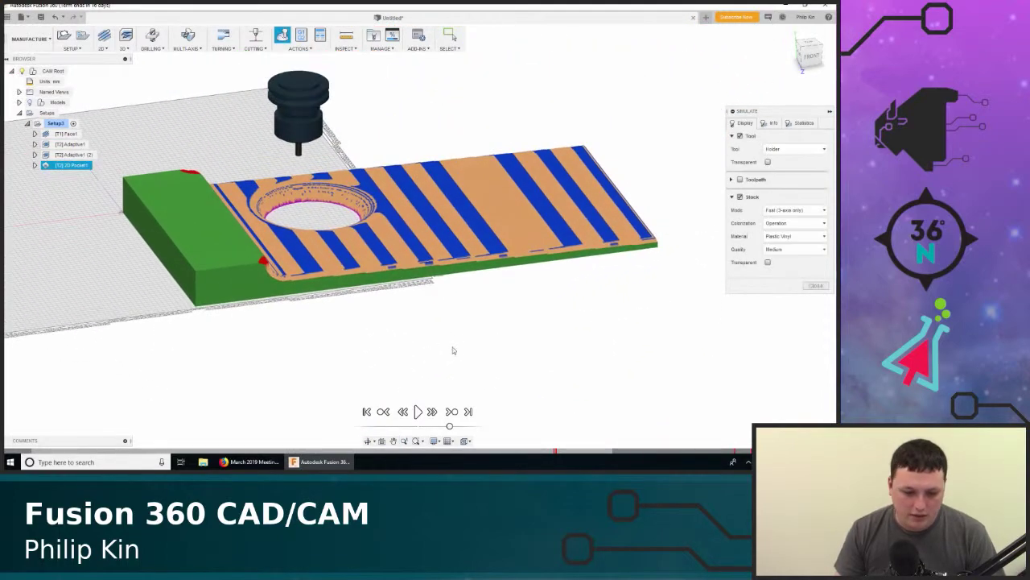
{"action": "middle_click_drag", "start_coordinate": [455, 143], "coordinate": [425, 139], "text": "shift"}
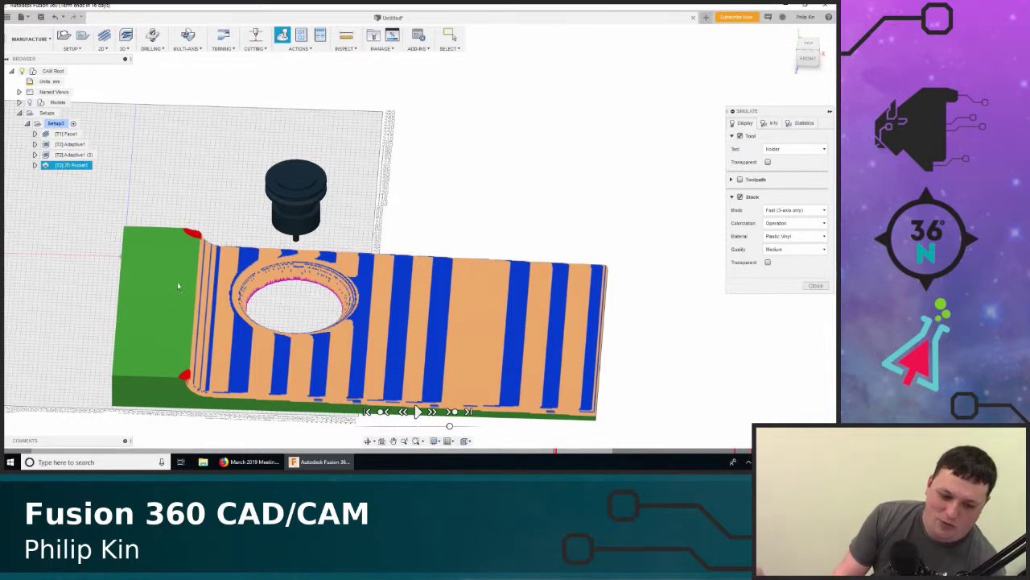
{"action": "left_click", "coordinate": [82, 150]}
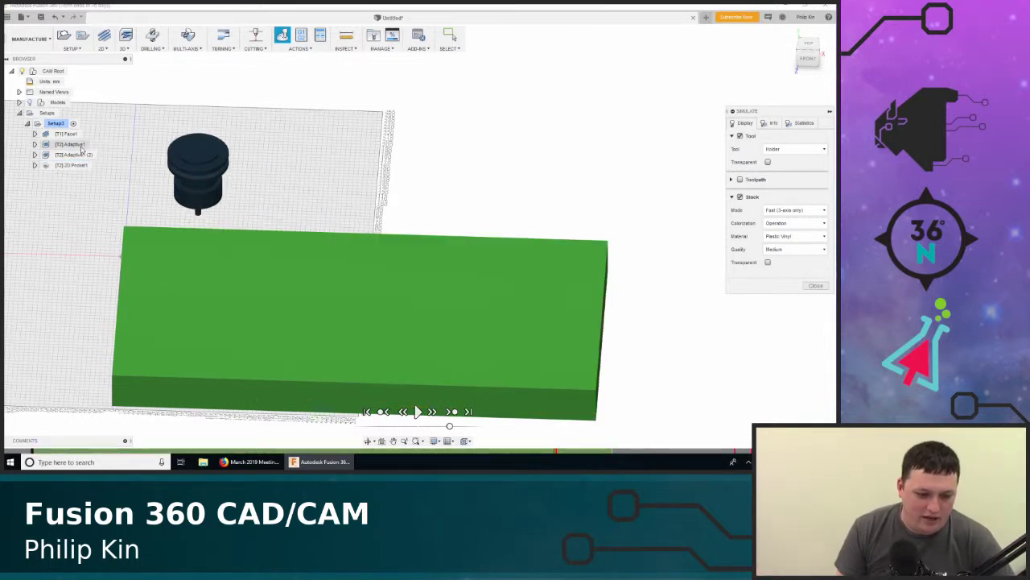
{"action": "left_click", "coordinate": [74, 136]}
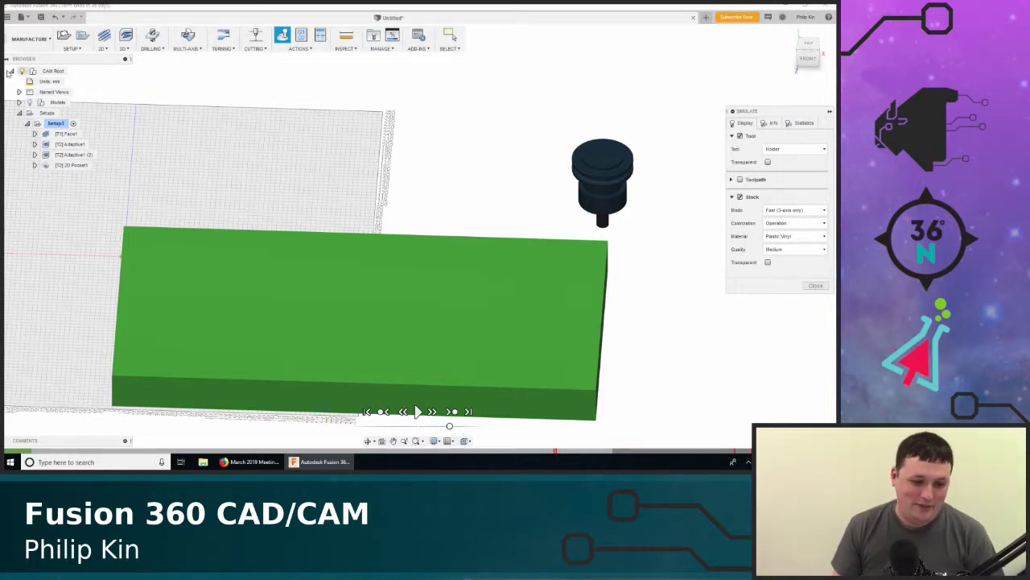
In the Design workspace, change the plate's edge fillet from 5 mm to 10 mm, then reopen Extrude1
{"action": "left_click", "coordinate": [27, 35]}
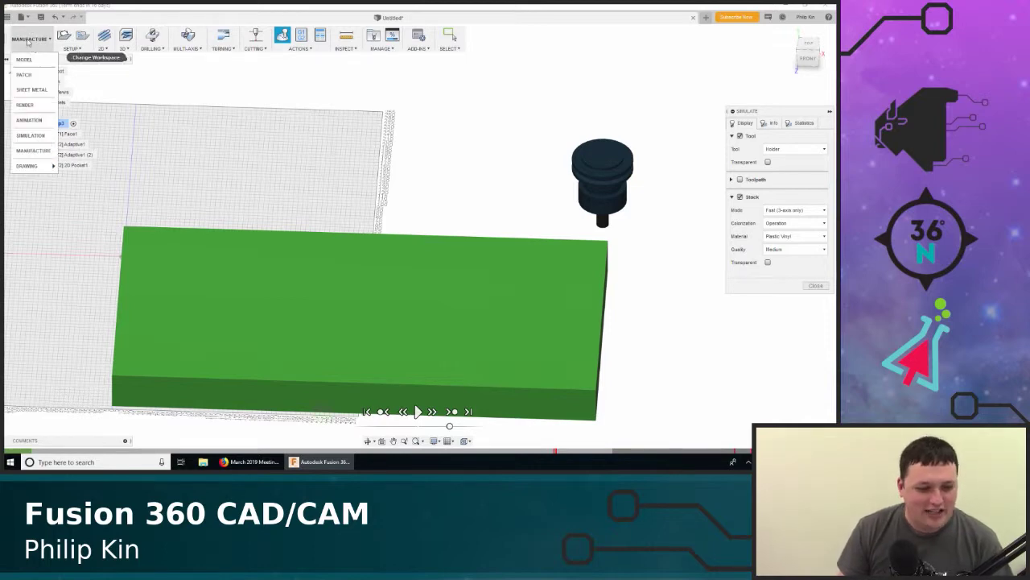
{"action": "left_click", "coordinate": [32, 58]}
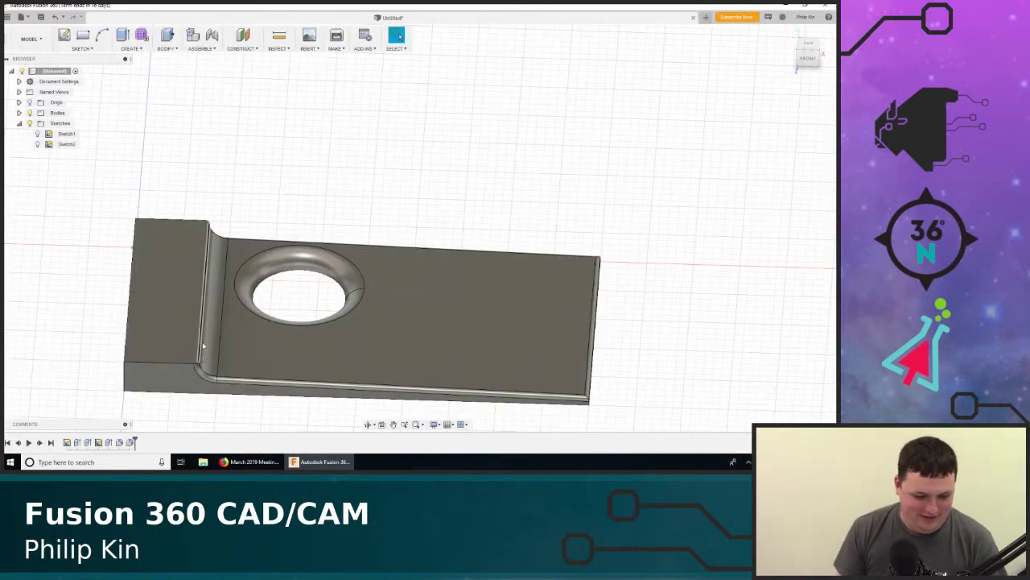
{"action": "double_click", "coordinate": [130, 442]}
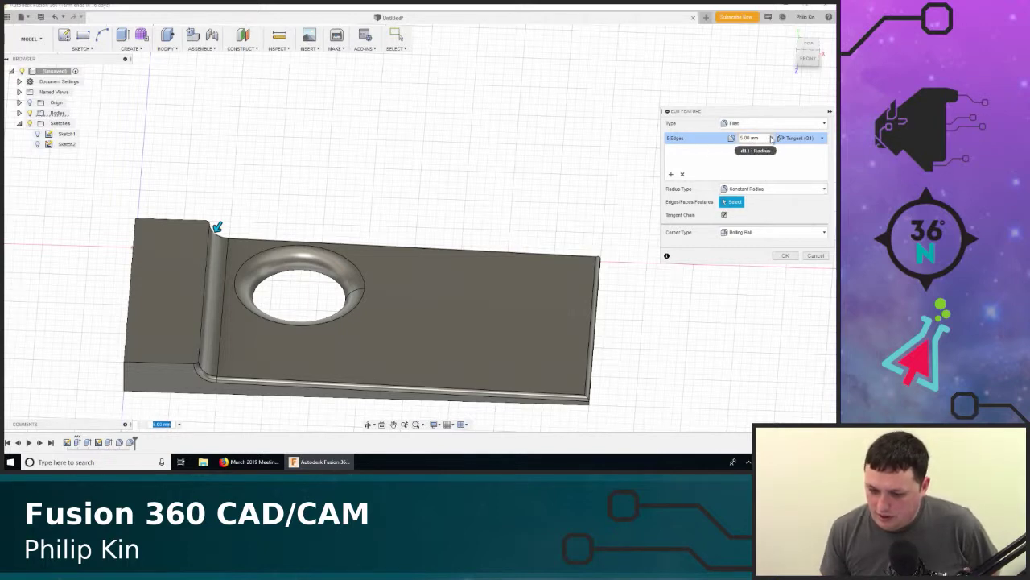
{"action": "left_click", "coordinate": [760, 139]}
{"action": "double_click", "coordinate": [761, 139]}
{"action": "type", "text": "10"}
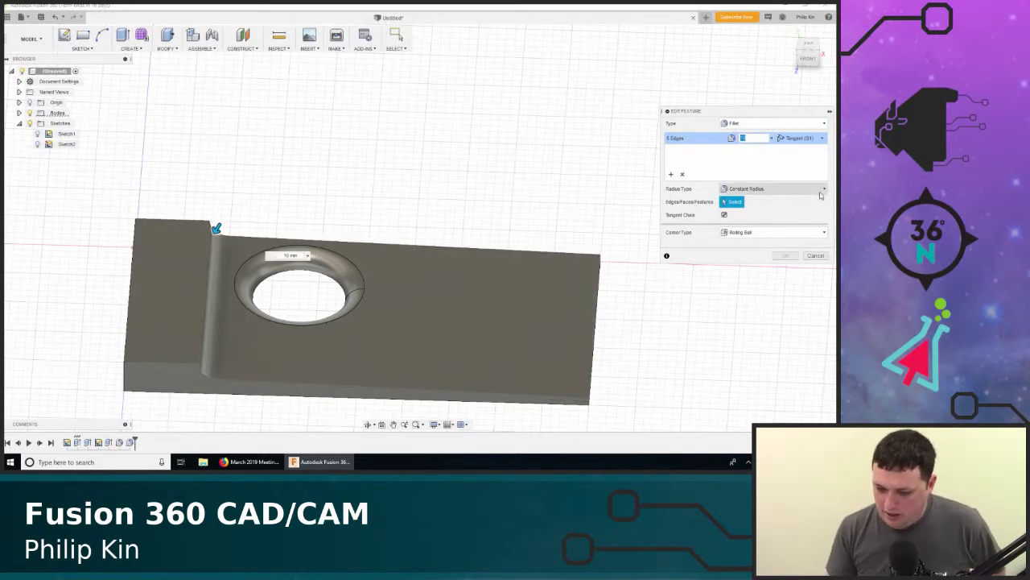
{"action": "left_click", "coordinate": [786, 255]}
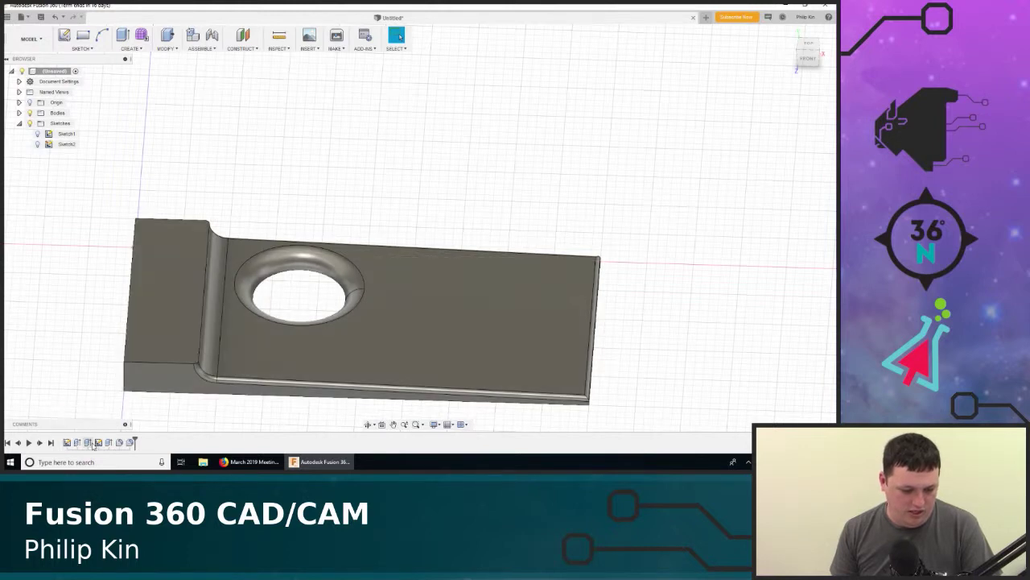
{"action": "double_click", "coordinate": [78, 443]}
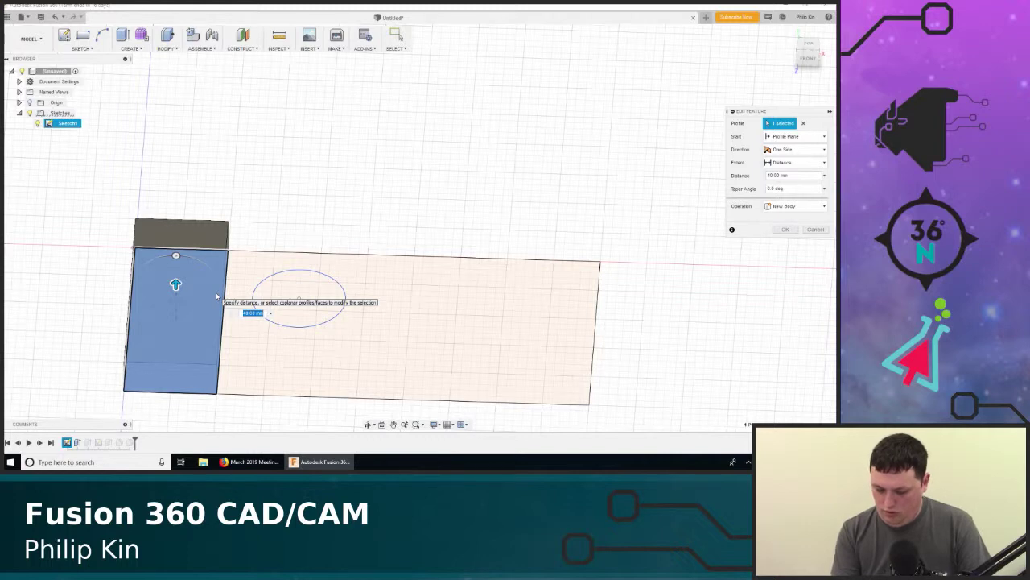
Apply the 40 mm extrude to rebuild the plate and suppress the last 5 mm fillet feature
{"action": "key", "text": "Return"}
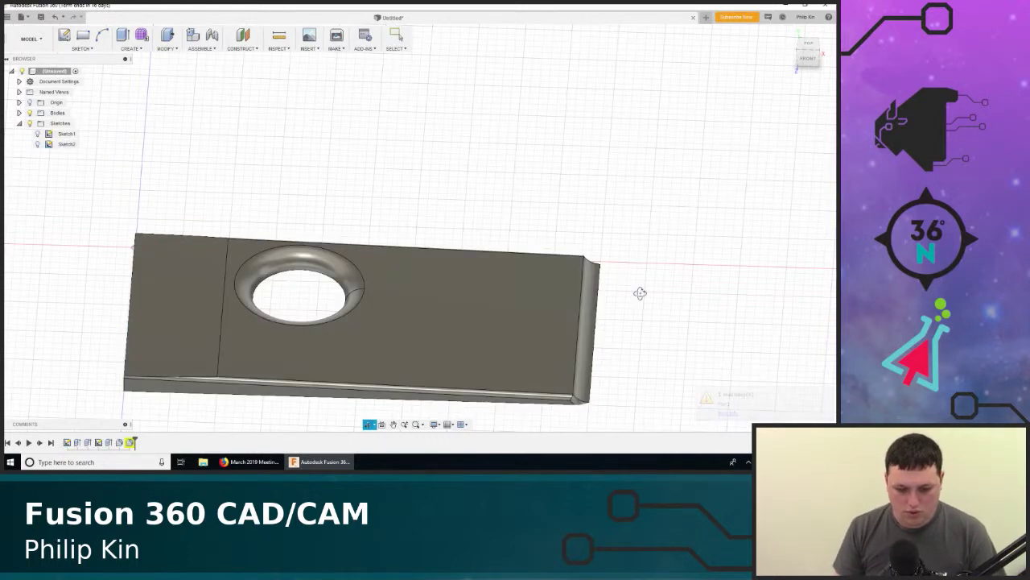
{"action": "mouse_move", "coordinate": [640, 292]}
{"action": "middle_mouse_down", "text": "shift"}
{"action": "mouse_move", "coordinate": [643, 277]}
{"action": "mouse_move", "coordinate": [625, 278]}
{"action": "mouse_move", "coordinate": [644, 271]}
{"action": "mouse_move", "coordinate": [642, 281]}
{"action": "middle_mouse_up", "text": "shift"}
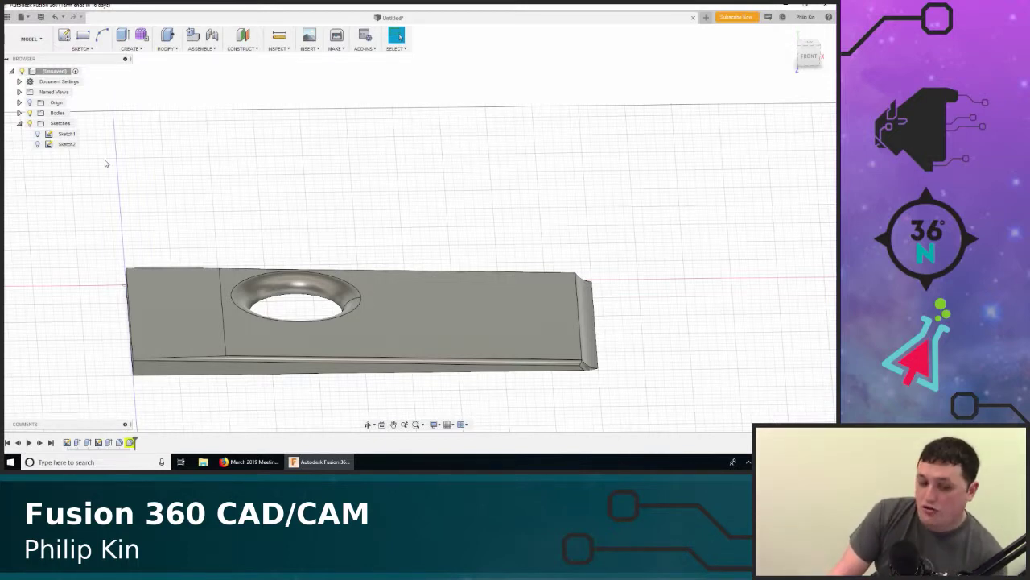
{"action": "double_click", "coordinate": [131, 442]}
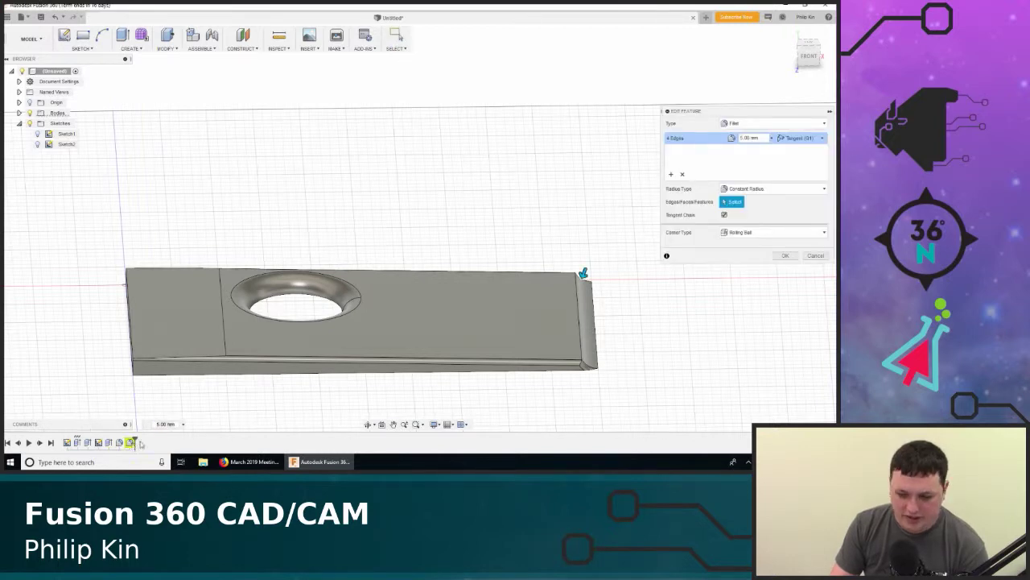
{"action": "left_click", "coordinate": [814, 255]}
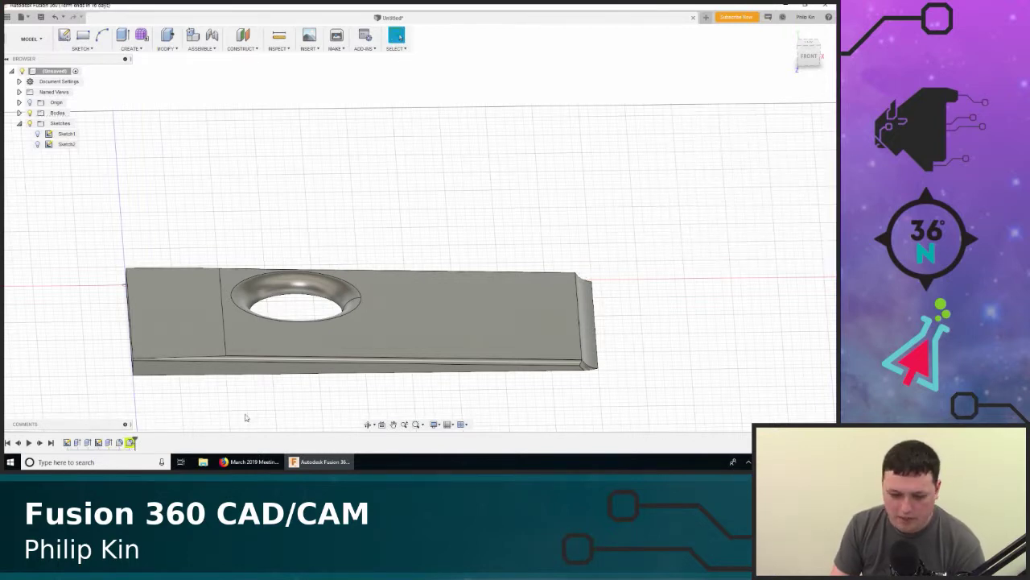
{"action": "right_click", "coordinate": [130, 442]}
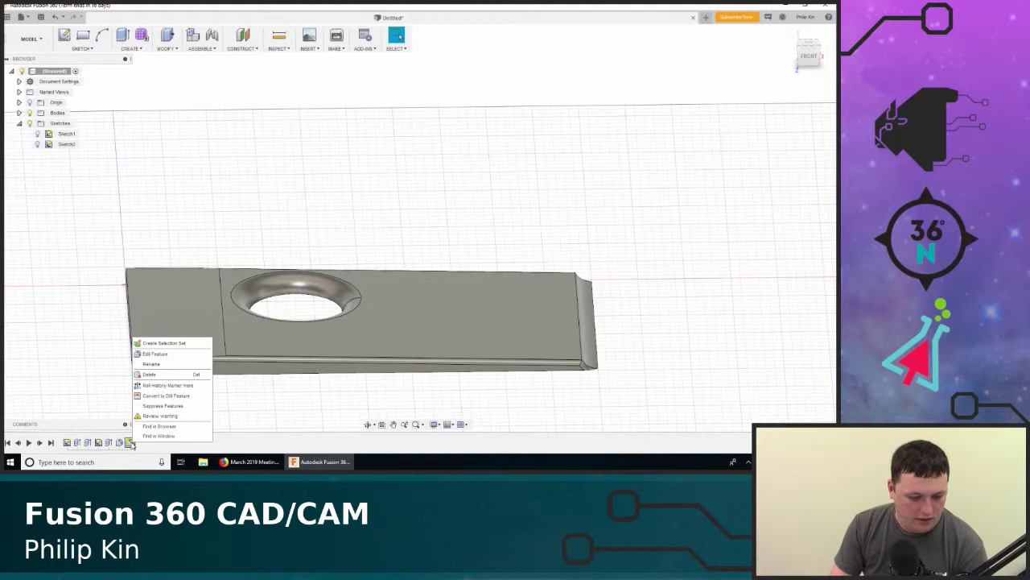
{"action": "left_click", "coordinate": [161, 405]}
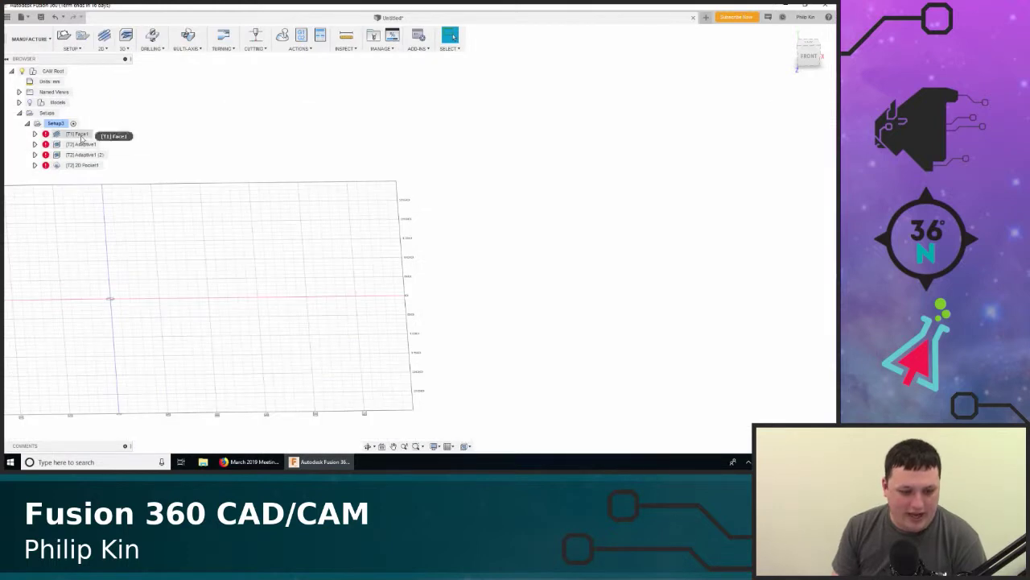
Show the plate model, regenerate all of Setup1's toolpaths, and open its simulation
{"action": "left_click", "coordinate": [78, 133]}
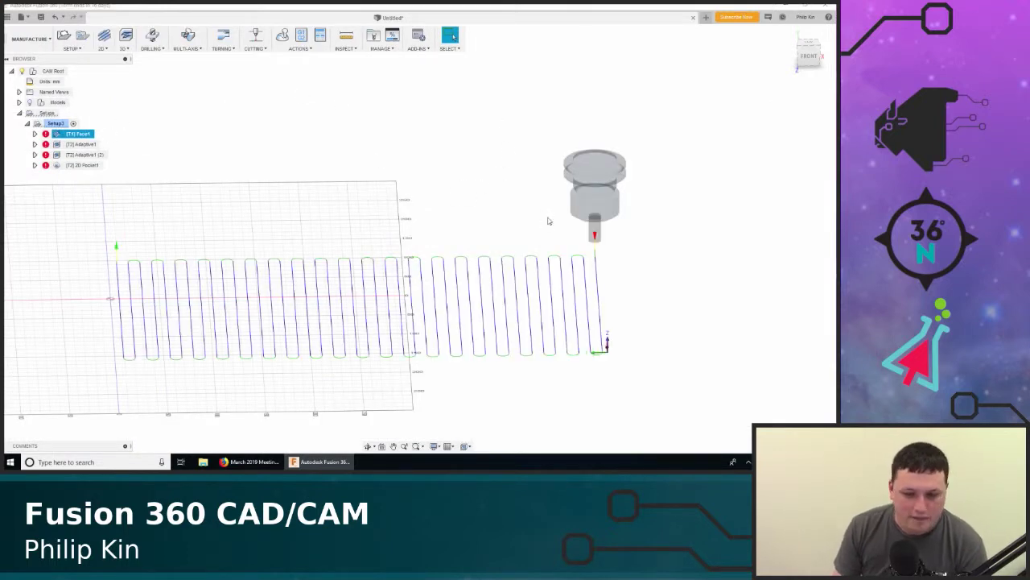
{"action": "left_click", "coordinate": [437, 117]}
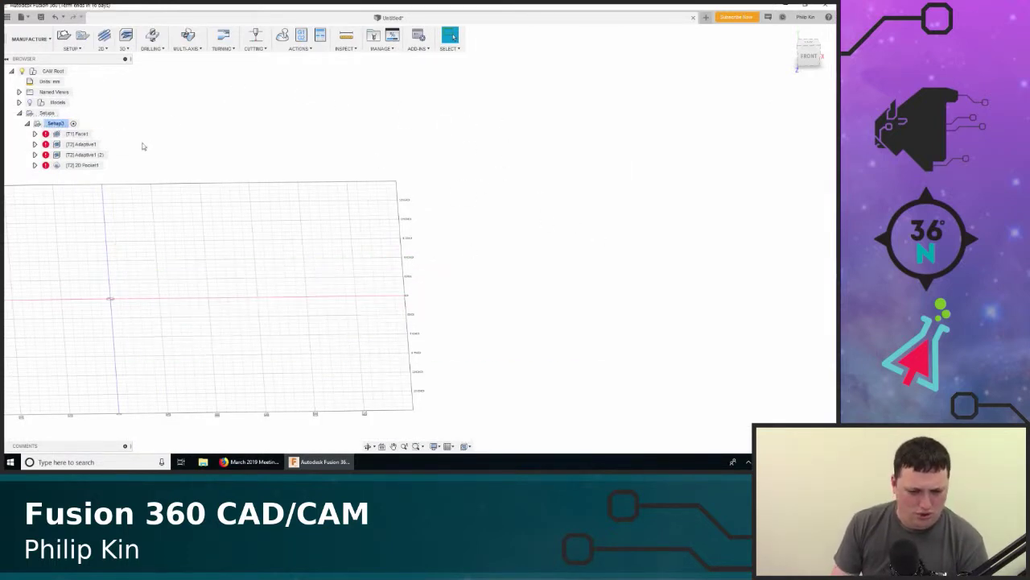
{"action": "left_click", "coordinate": [30, 102]}
{"action": "left_click", "coordinate": [63, 134]}
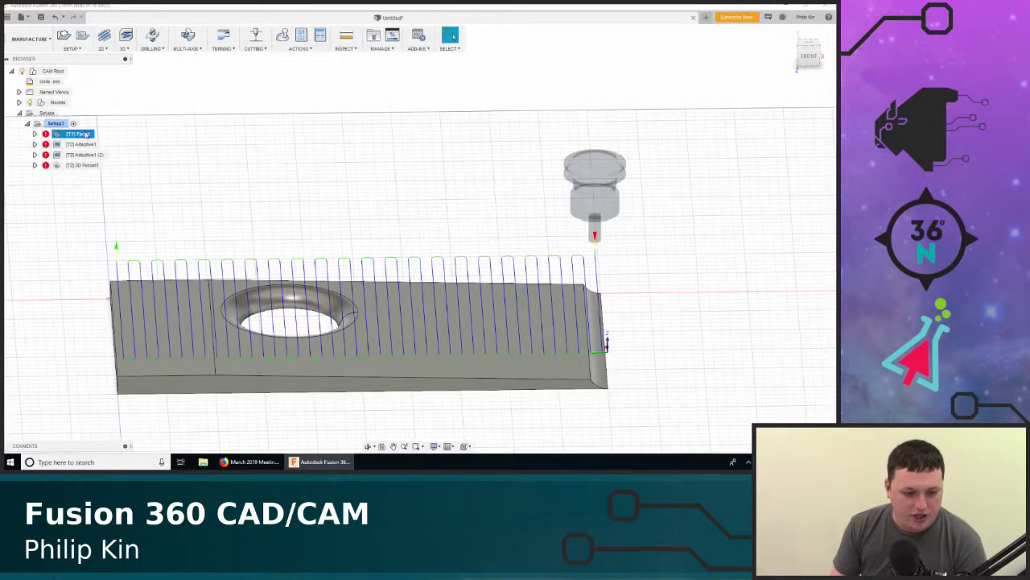
{"action": "right_click", "coordinate": [87, 135]}
{"action": "right_click", "coordinate": [56, 123]}
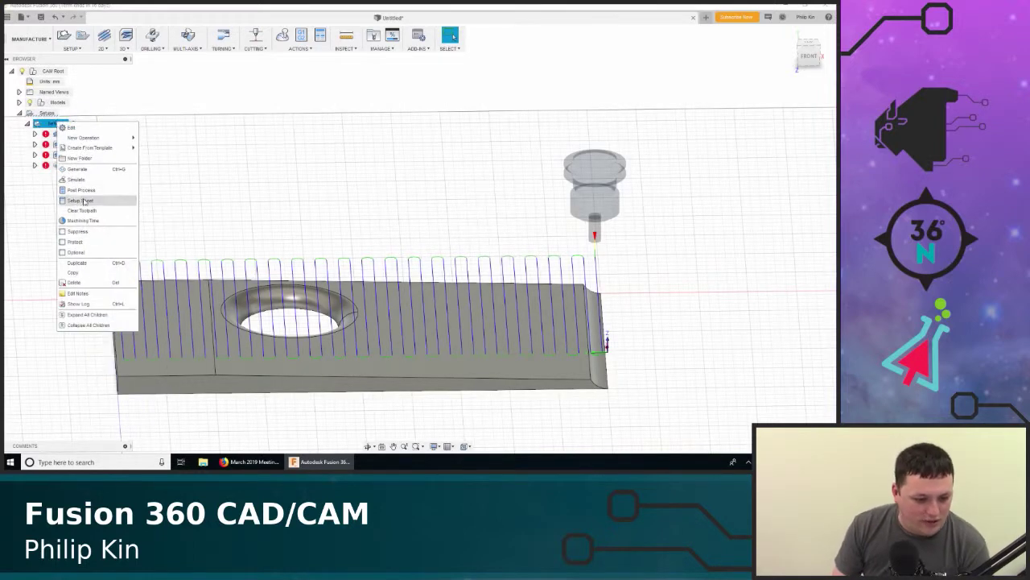
{"action": "left_click", "coordinate": [84, 170]}
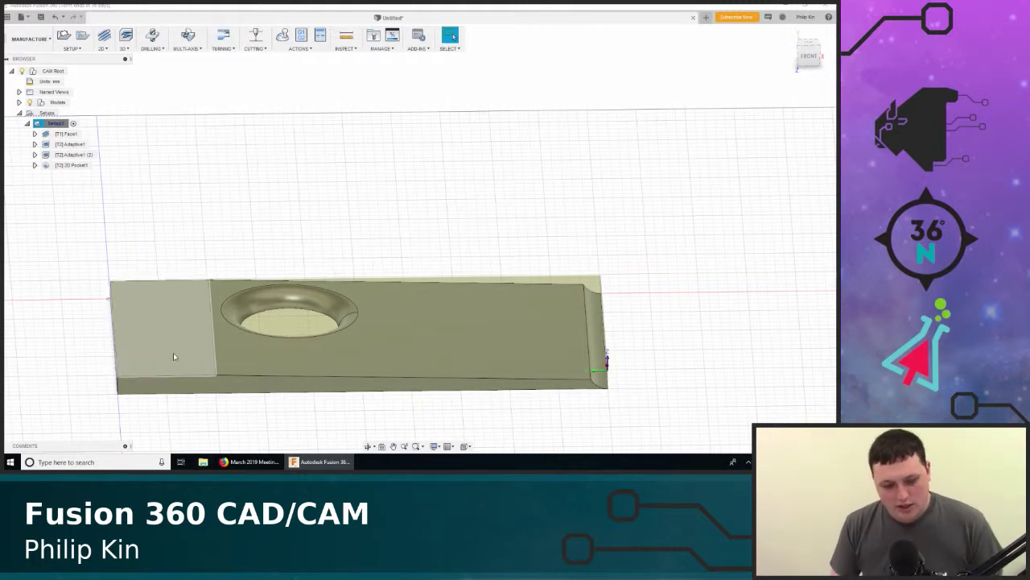
{"action": "left_click", "coordinate": [282, 35]}
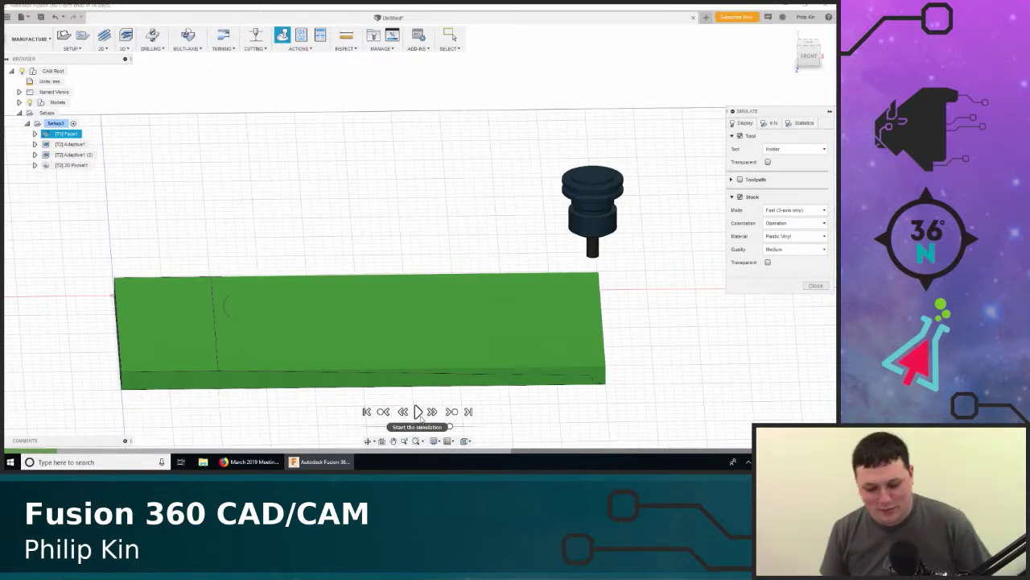
Play the plate simulation to the fully machined result, then list My First Project's designs
{"action": "left_click", "coordinate": [419, 413]}
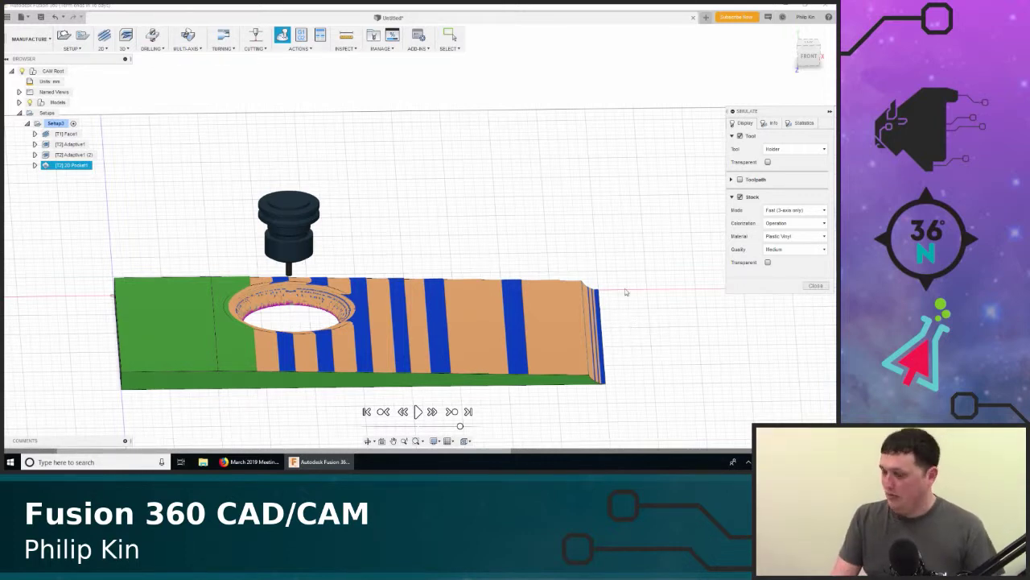
{"action": "left_click", "coordinate": [7, 16]}
{"action": "scroll", "coordinate": [56, 233], "scroll_direction": "up", "scroll_amount": 4}
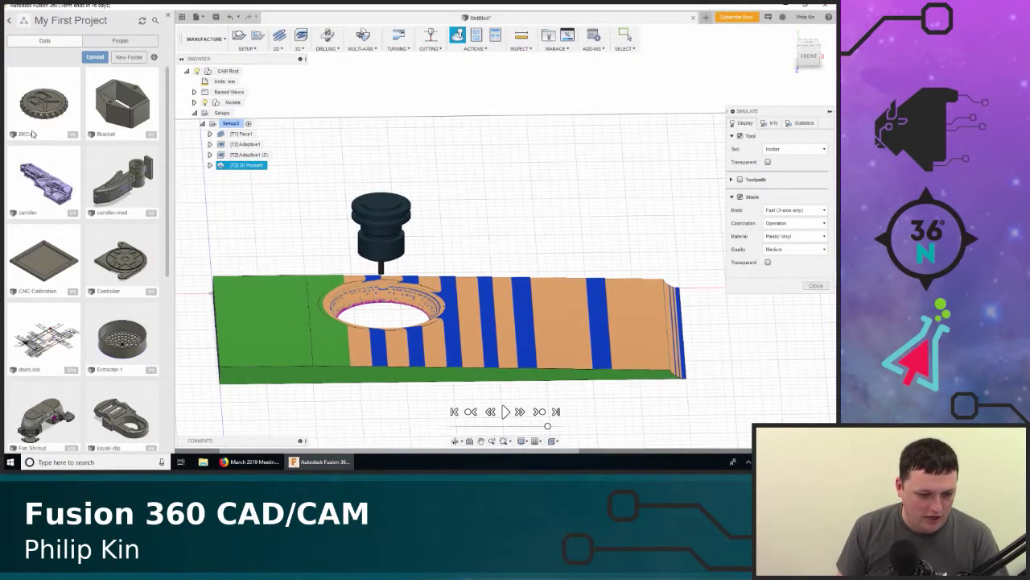
Exit the simulation, open BKCoin past the recovery prompt, and simulate its Setup1
{"action": "key", "text": "Escape"}
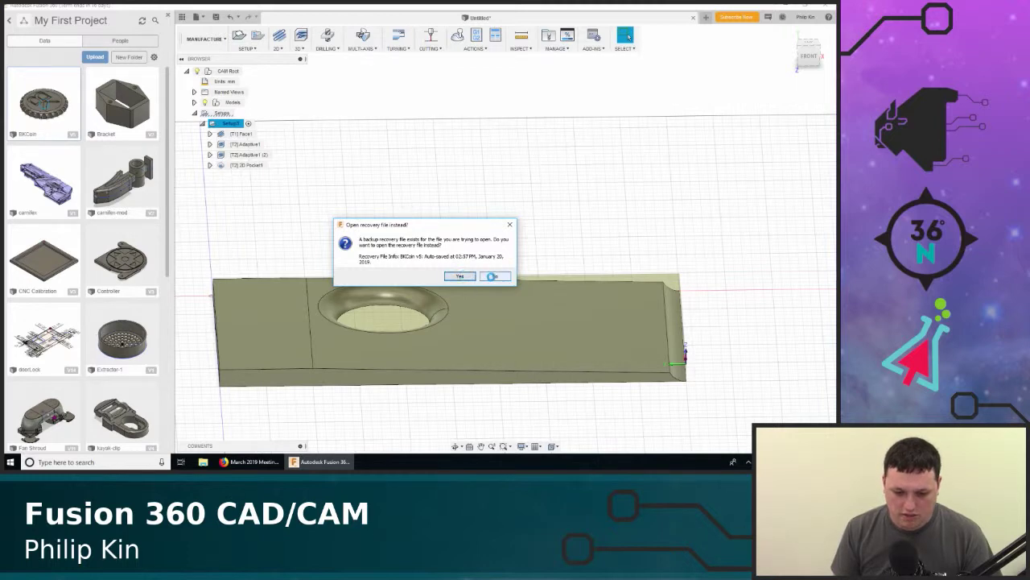
{"action": "left_click", "coordinate": [494, 276]}
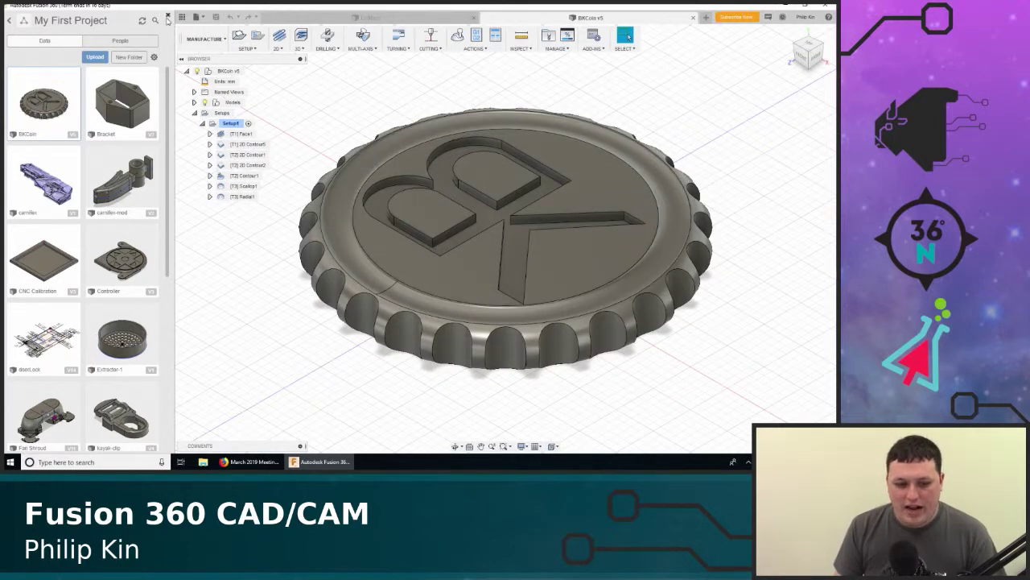
{"action": "left_click", "coordinate": [168, 16]}
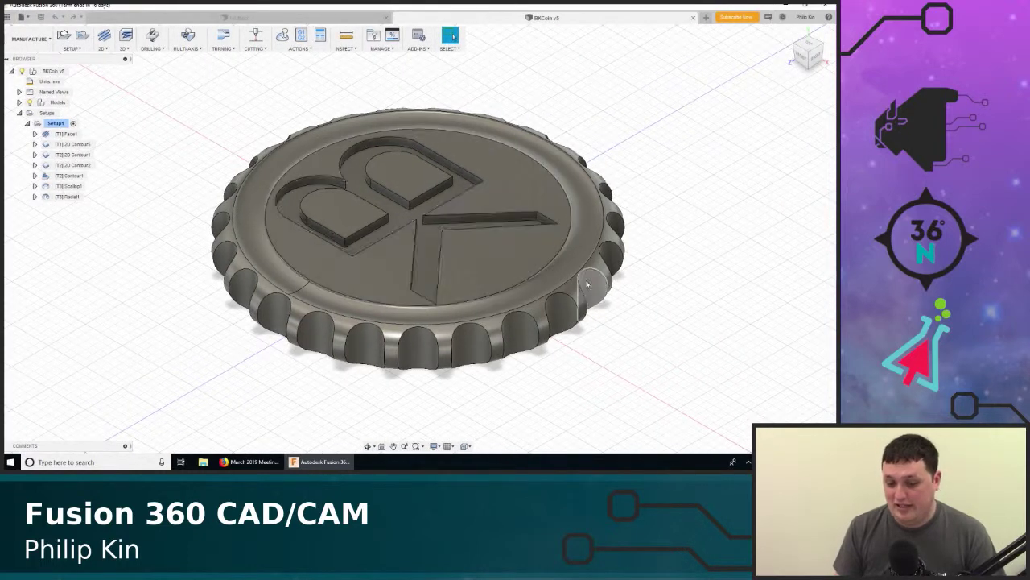
{"action": "left_click", "coordinate": [53, 123]}
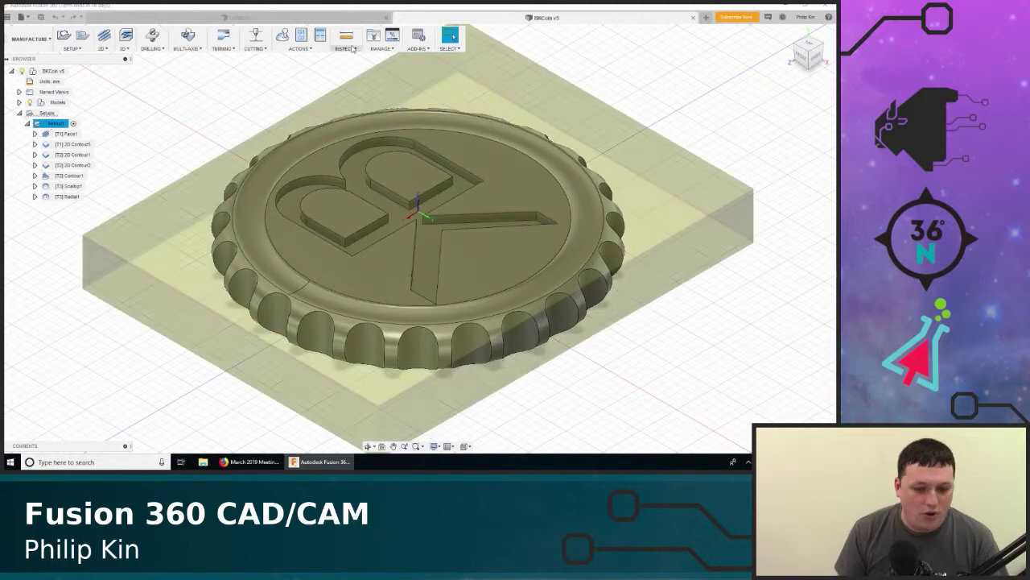
{"action": "left_click", "coordinate": [282, 35]}
{"action": "scroll", "coordinate": [547, 362], "scroll_direction": "down", "scroll_amount": 6}
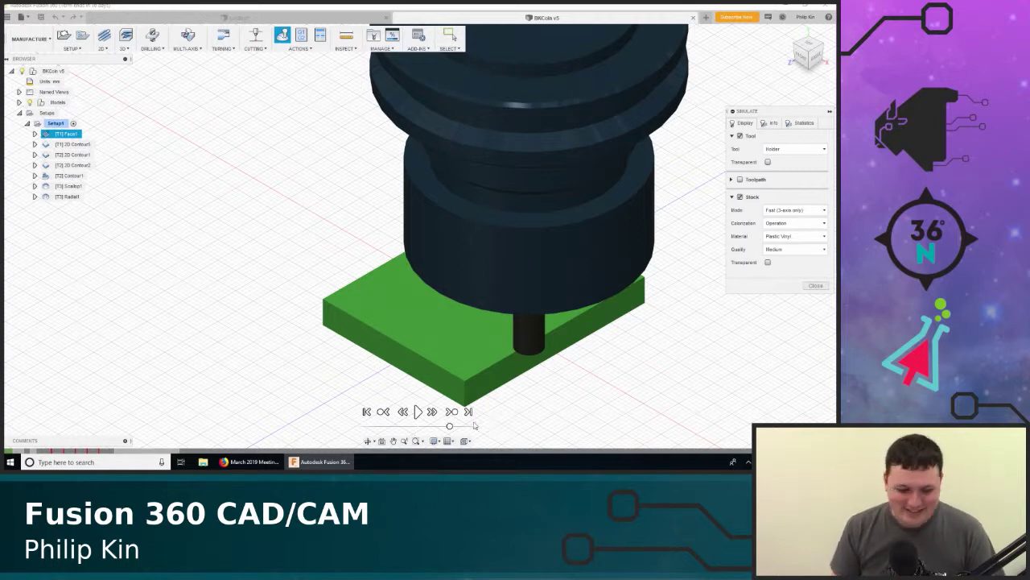
Run the BKCoin simulation to the finished coin, then return to the Untitled plate design
{"action": "left_click", "coordinate": [418, 412]}
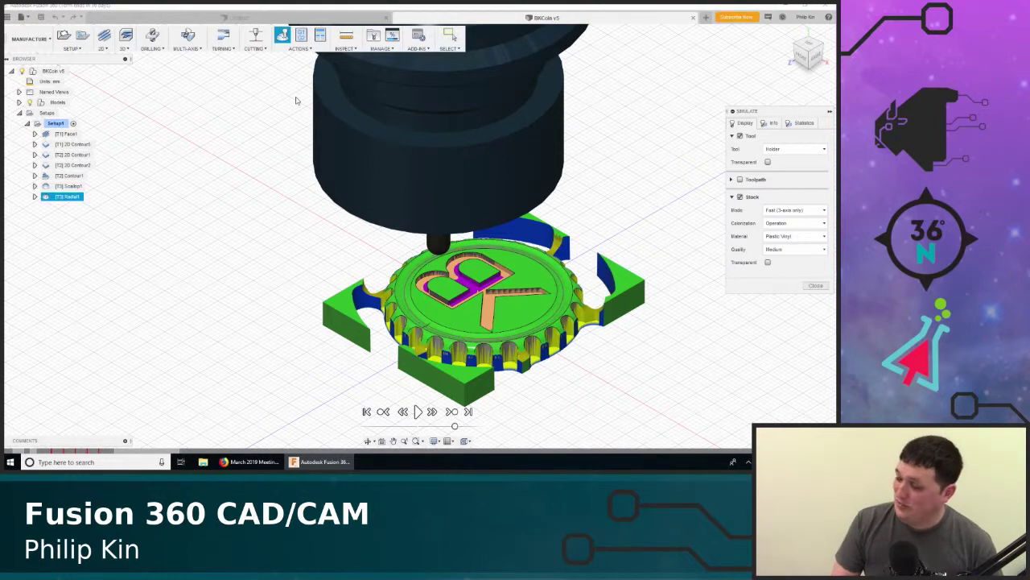
{"action": "left_click", "coordinate": [234, 19]}
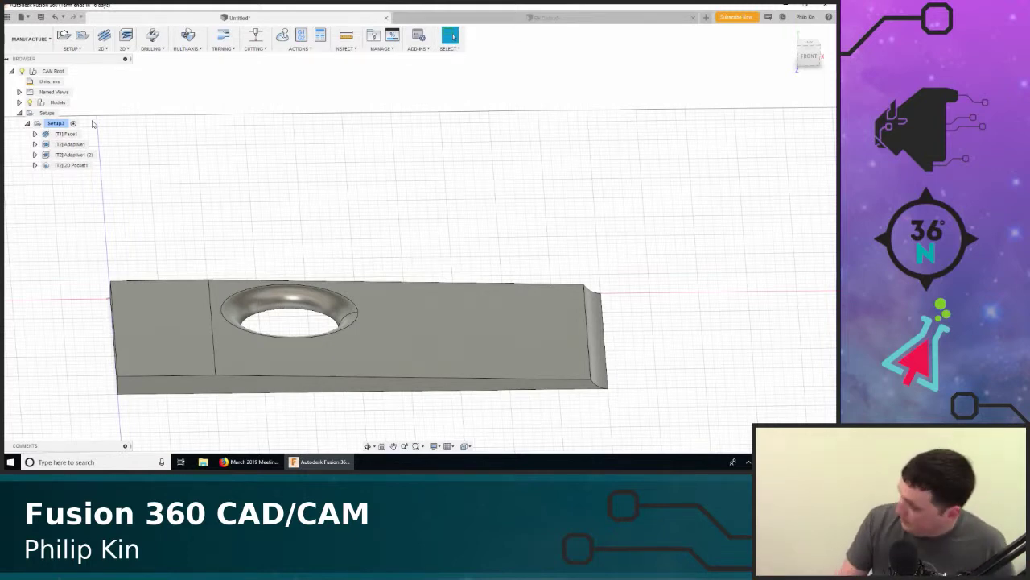
Switch briefly to the BKCoin v5 design, then return to the untitled plate design
{"action": "right_click", "coordinate": [48, 125]}
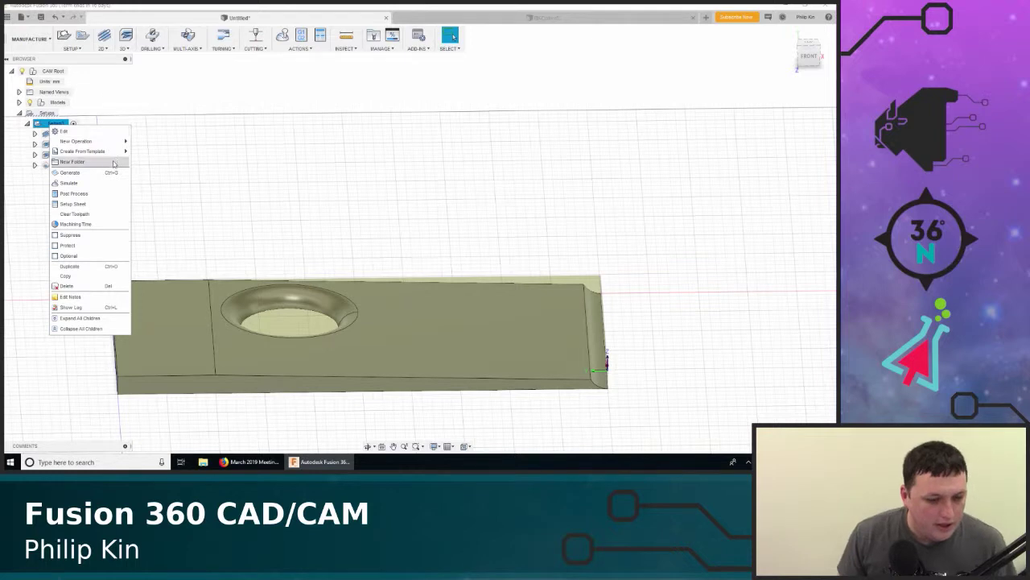
{"action": "left_click", "coordinate": [519, 19]}
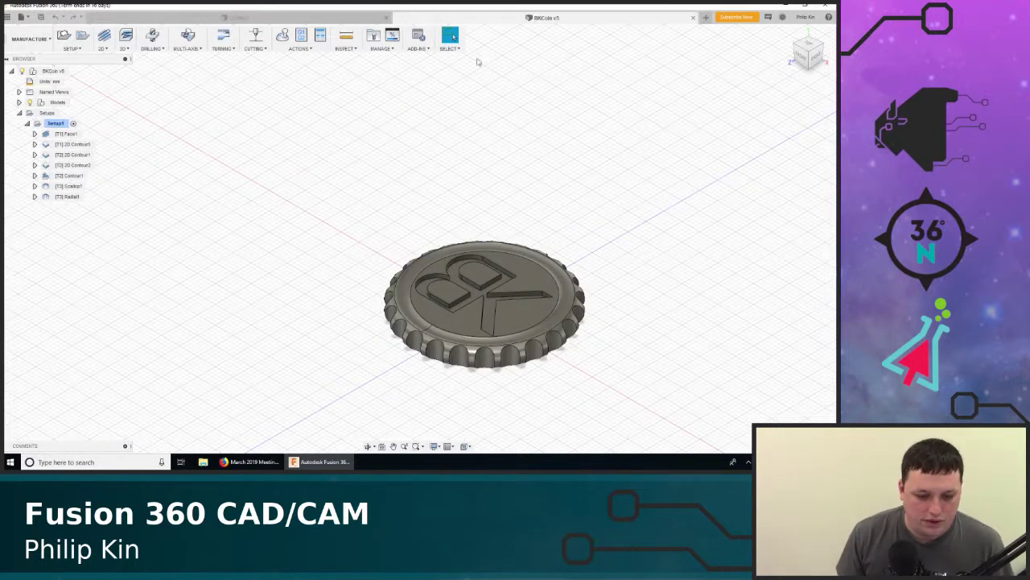
{"action": "key", "text": "ctrl+Tab"}
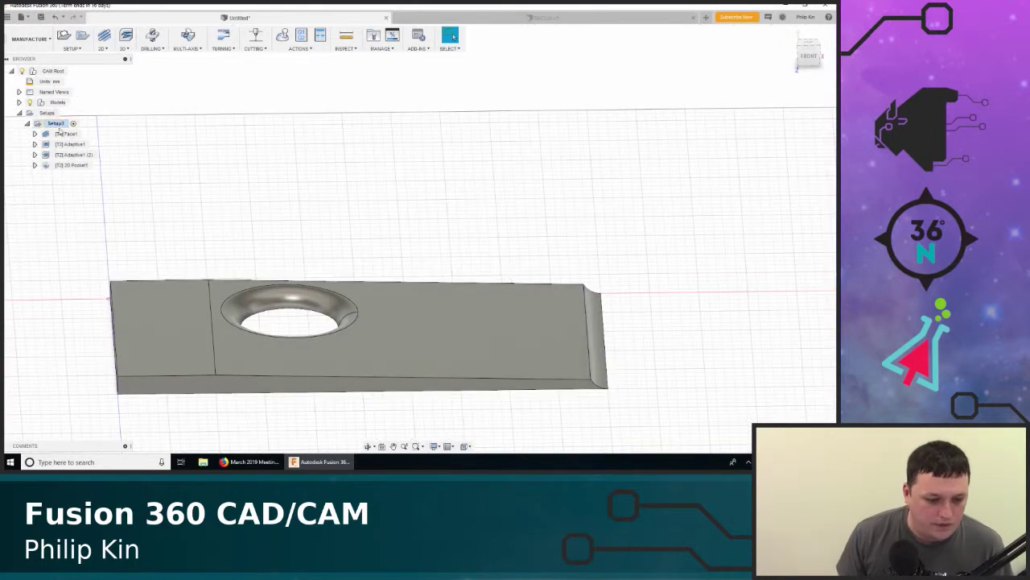
Bring up Setup1's context options and find Post Process under the toolbar's Actions menu
{"action": "left_click", "coordinate": [55, 124]}
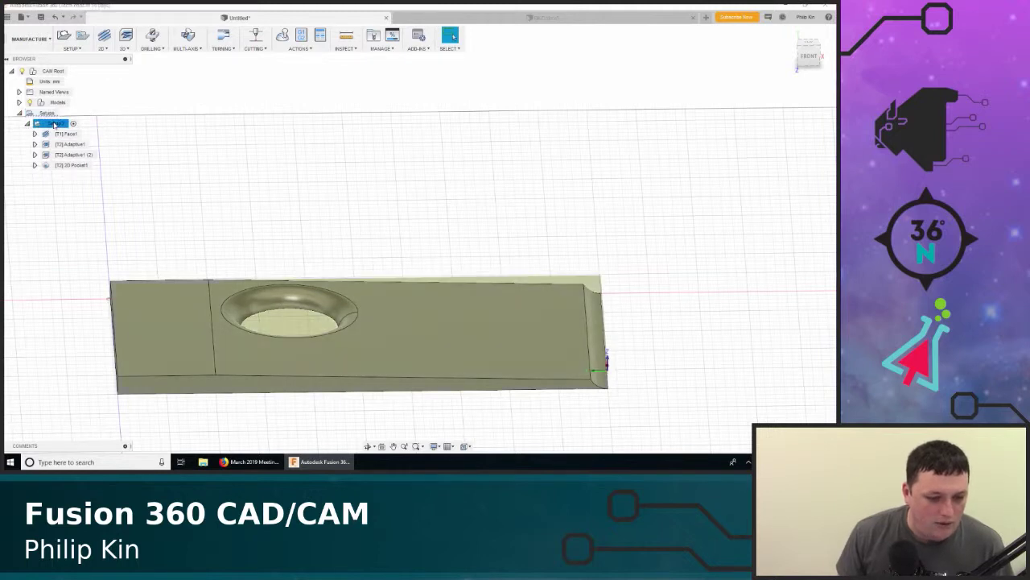
{"action": "right_click", "coordinate": [55, 124]}
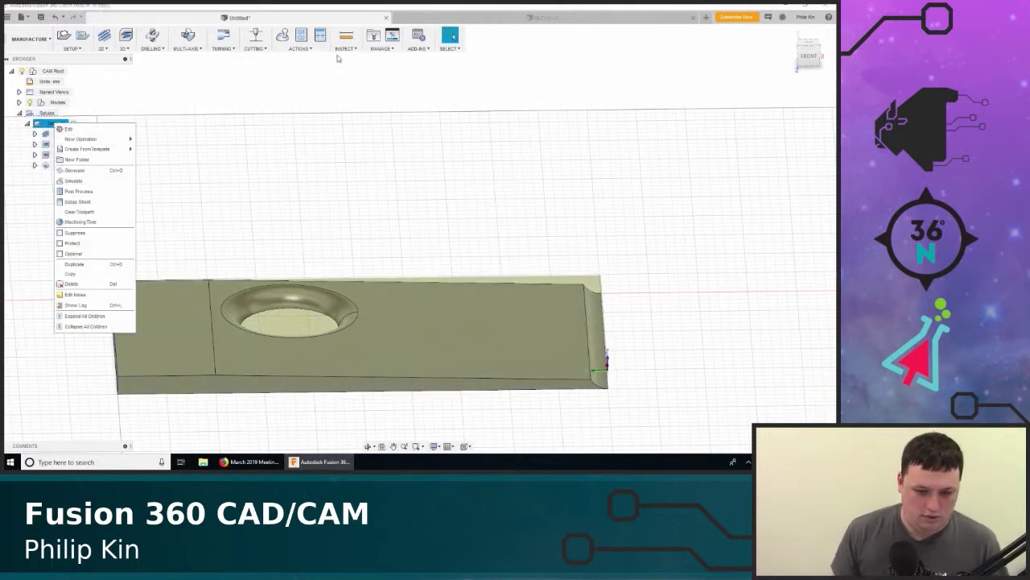
{"action": "left_click", "coordinate": [394, 49]}
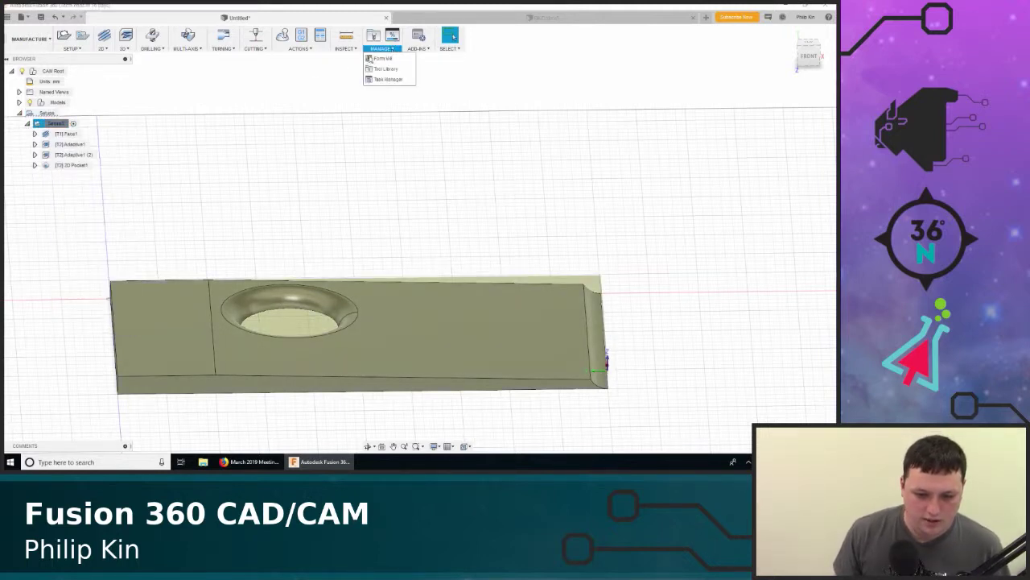
{"action": "mouse_move", "coordinate": [346, 50]}
{"action": "mouse_move", "coordinate": [300, 47]}
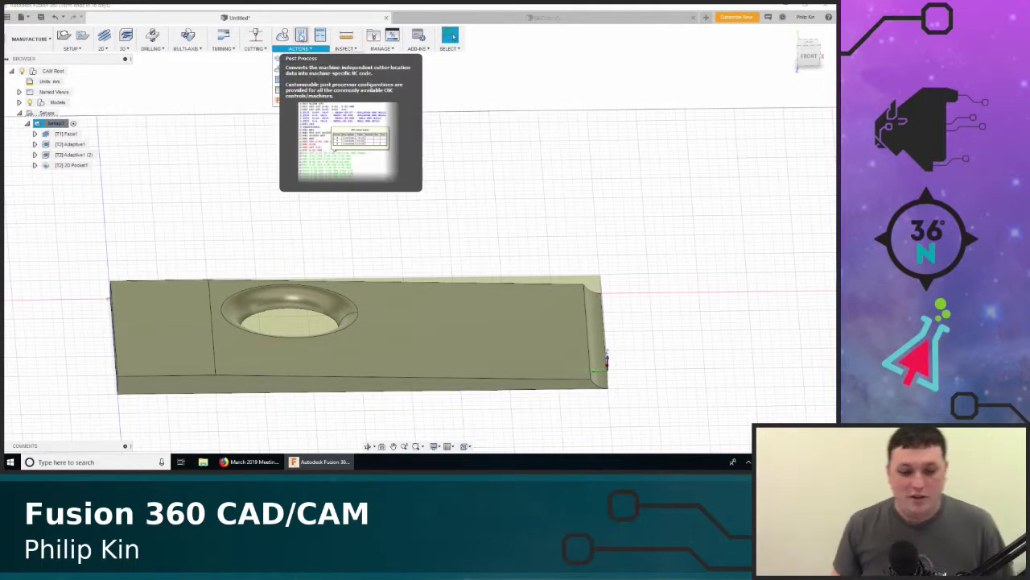
Start Post Process, decline the folder reset, keep Mach3Mill, and open the mach3mill config
{"action": "left_click", "coordinate": [289, 69]}
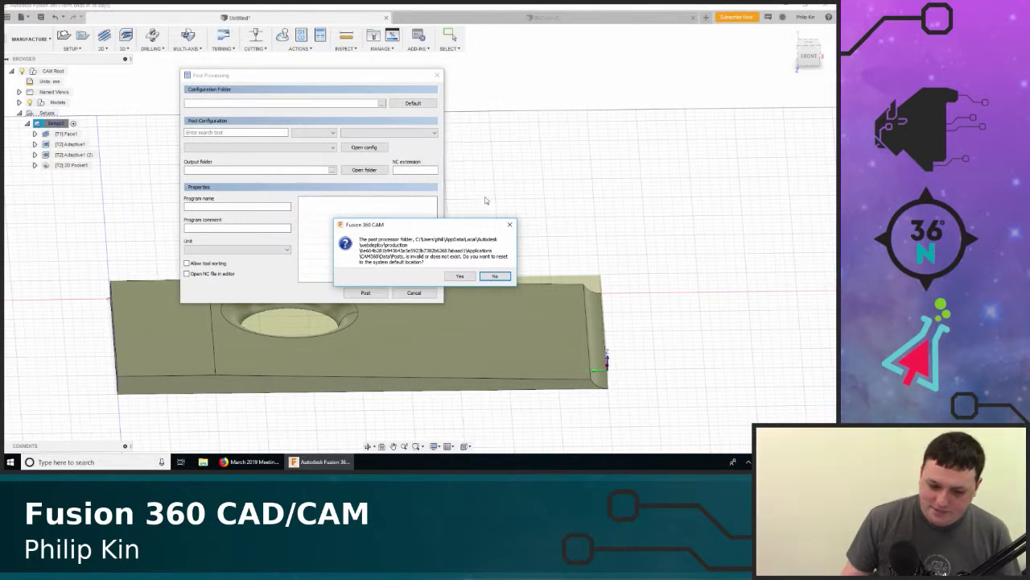
{"action": "left_click", "coordinate": [492, 278]}
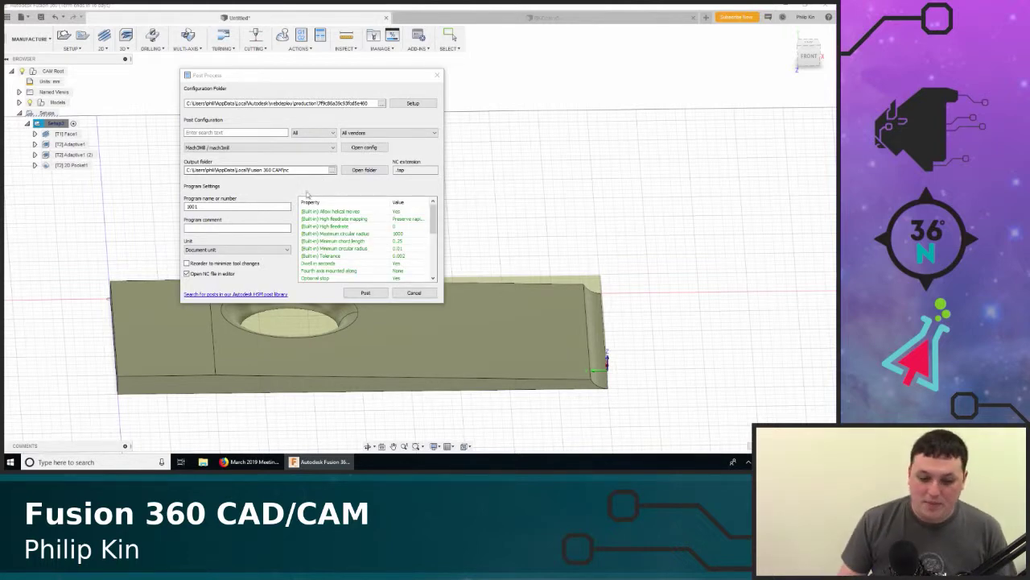
{"action": "left_click", "coordinate": [232, 148]}
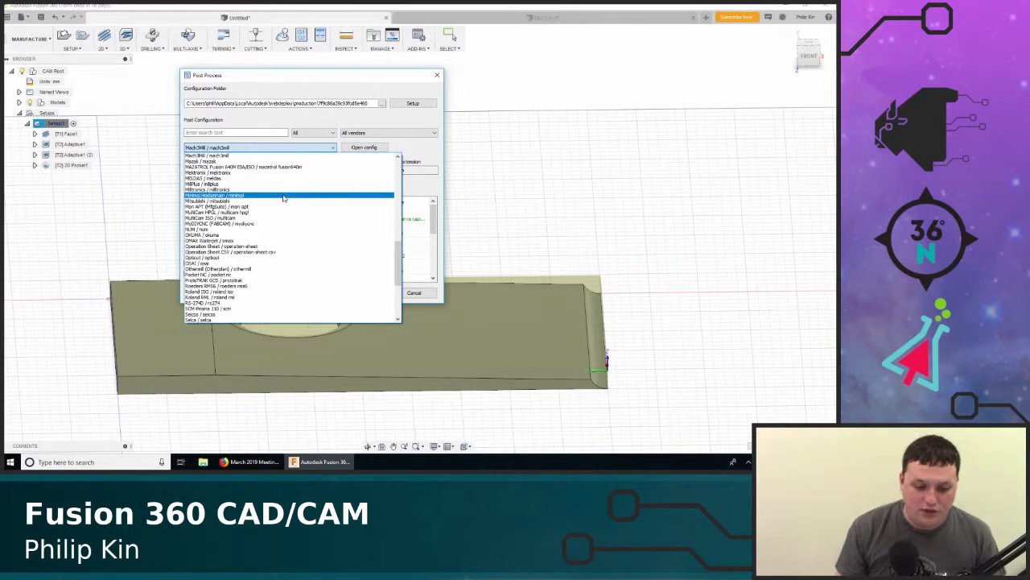
{"action": "scroll", "coordinate": [283, 198], "scroll_direction": "up", "scroll_amount": 3}
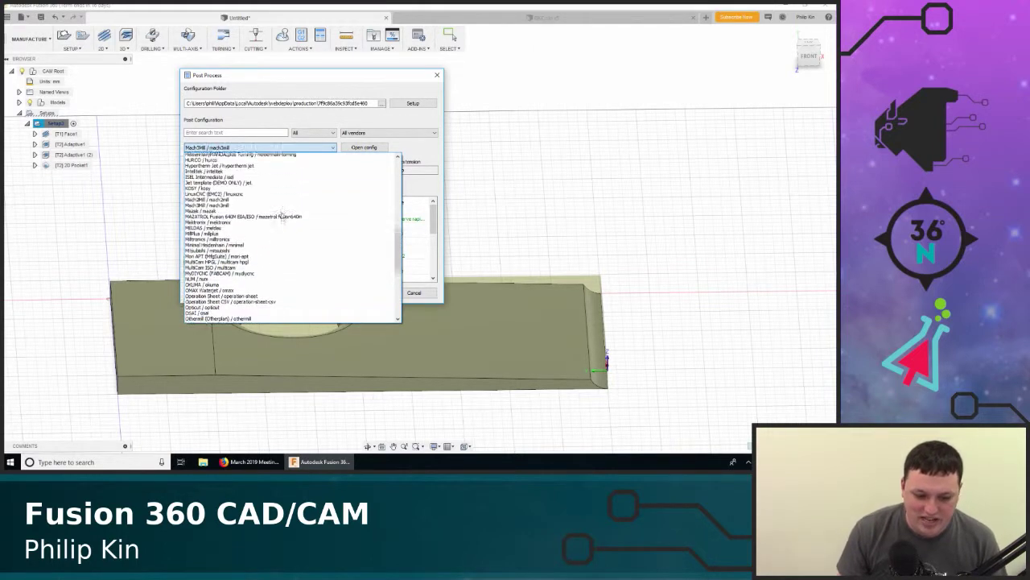
{"action": "scroll", "coordinate": [282, 215], "scroll_direction": "up", "scroll_amount": 1}
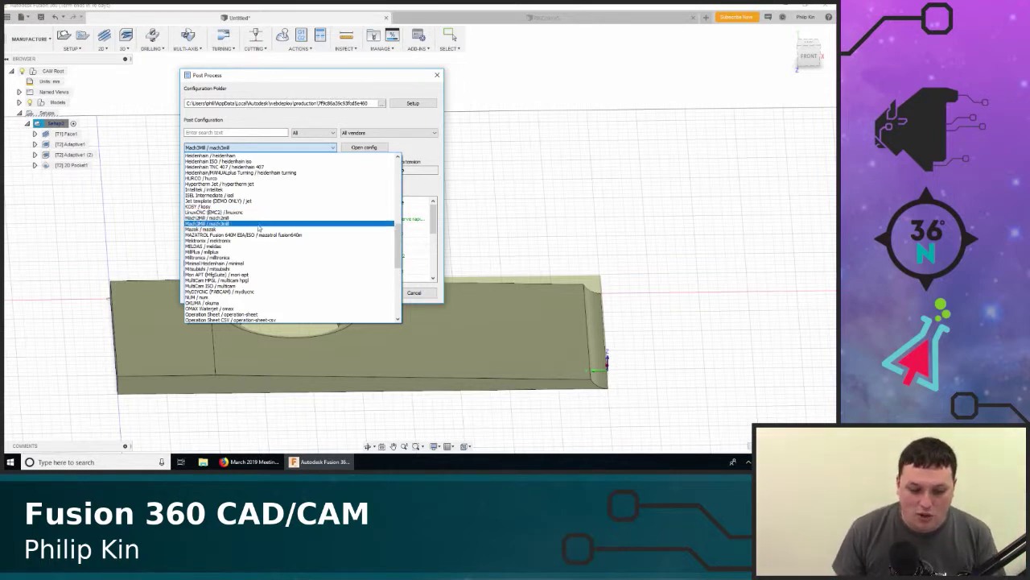
{"action": "left_click", "coordinate": [435, 151]}
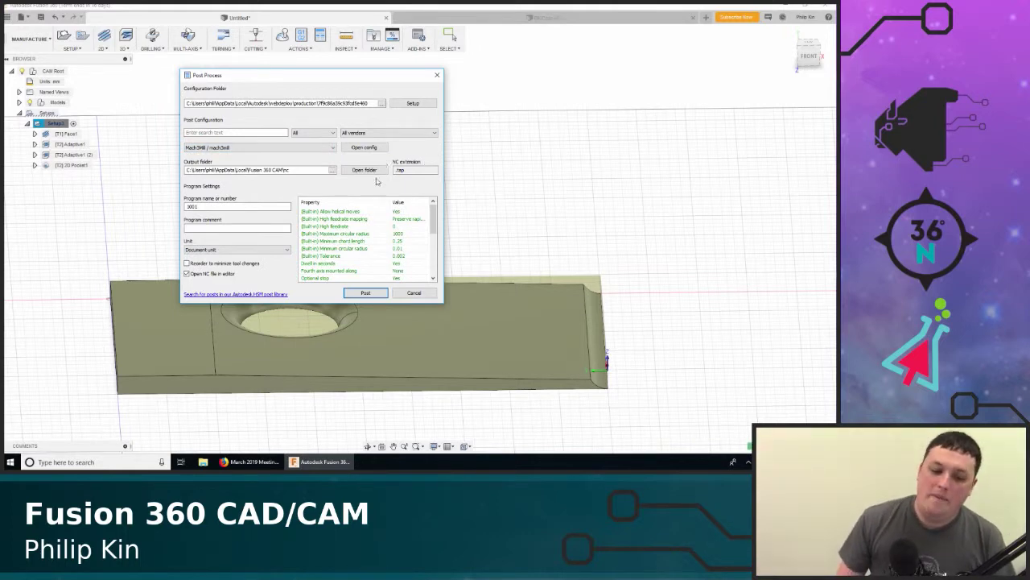
{"action": "left_click", "coordinate": [366, 147]}
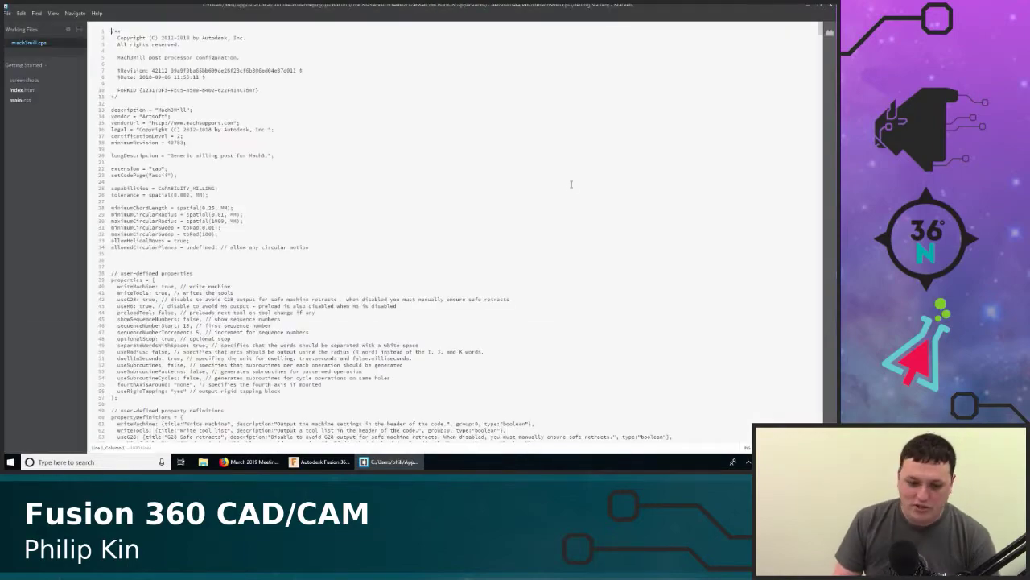
Scroll through the mach3mill.cps code in Brackets, then close the editor
{"action": "scroll", "coordinate": [505, 174], "scroll_direction": "down", "scroll_amount": 20}
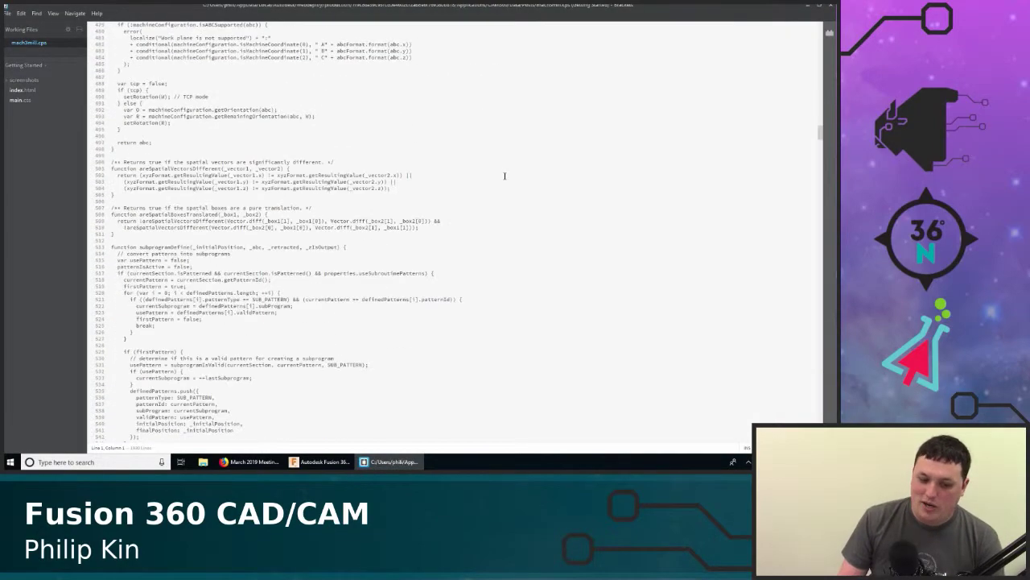
{"action": "scroll", "coordinate": [504, 175], "scroll_direction": "down", "scroll_amount": 20}
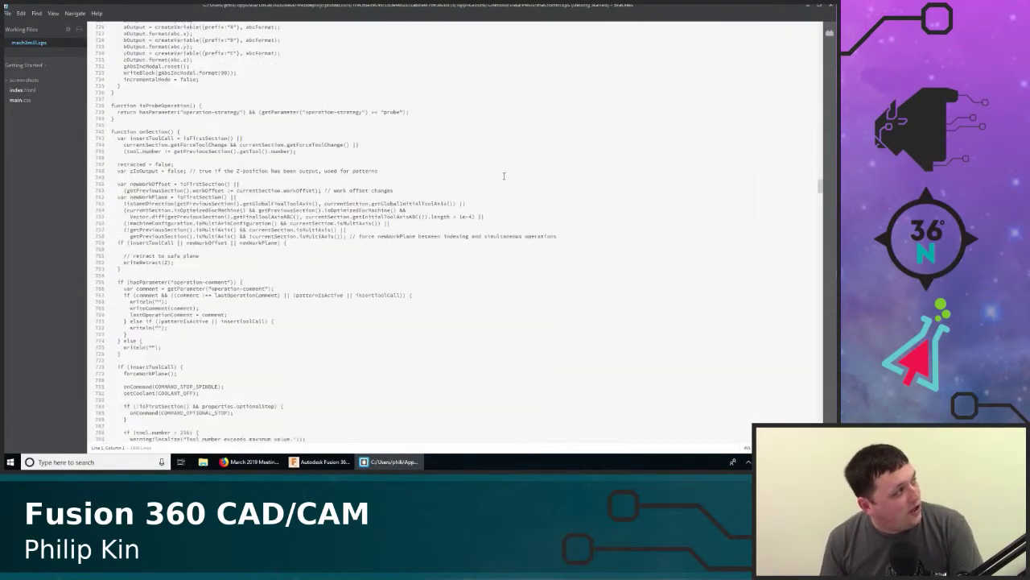
{"action": "scroll", "coordinate": [504, 175], "scroll_direction": "down", "scroll_amount": 20}
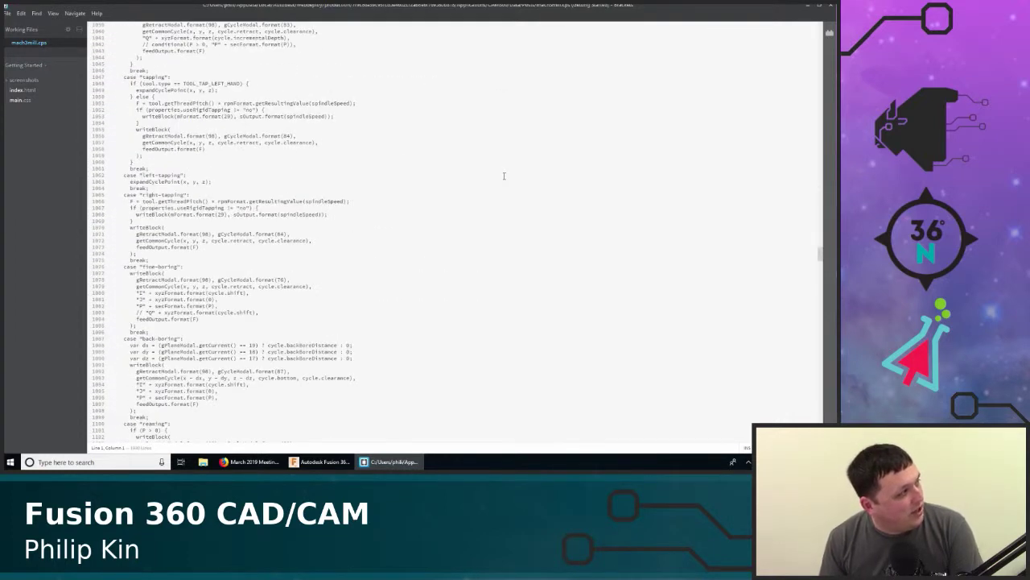
{"action": "scroll", "coordinate": [505, 174], "scroll_direction": "down", "scroll_amount": 10}
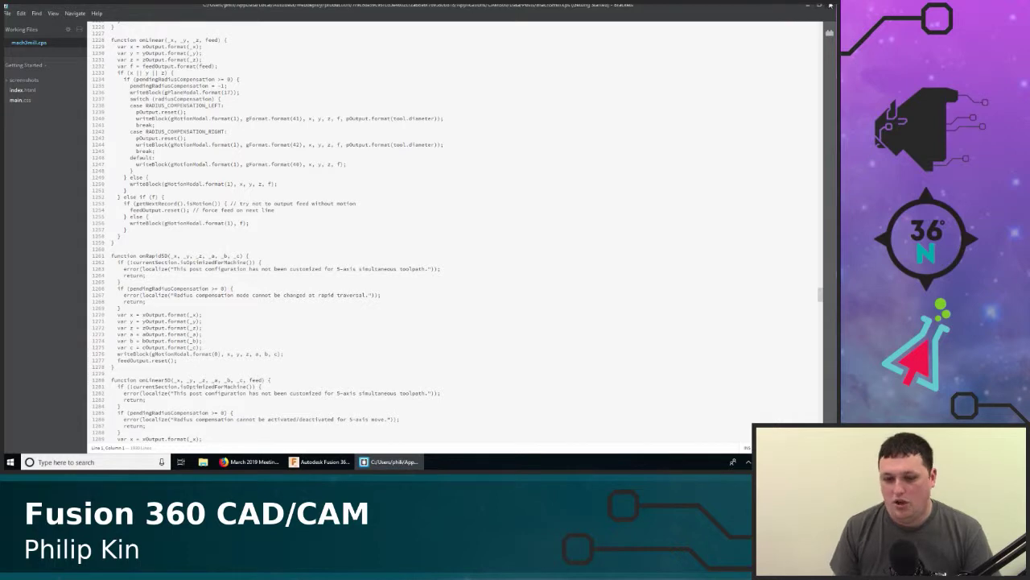
{"action": "left_click", "coordinate": [831, 6]}
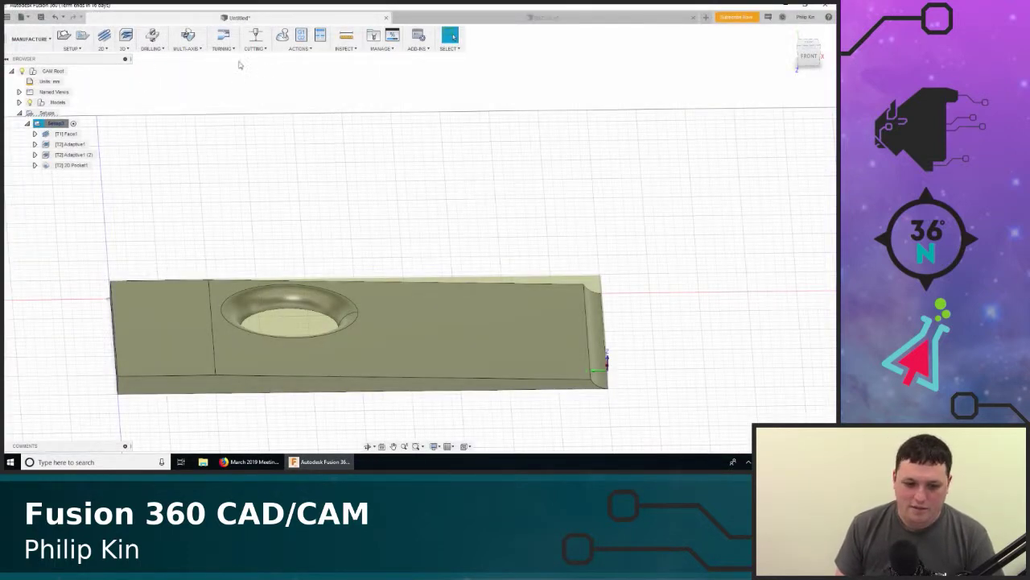
Start Post Process for Setup1, dismiss the folder warning, and keep Mach3Mill as post processor
{"action": "left_click", "coordinate": [305, 38]}
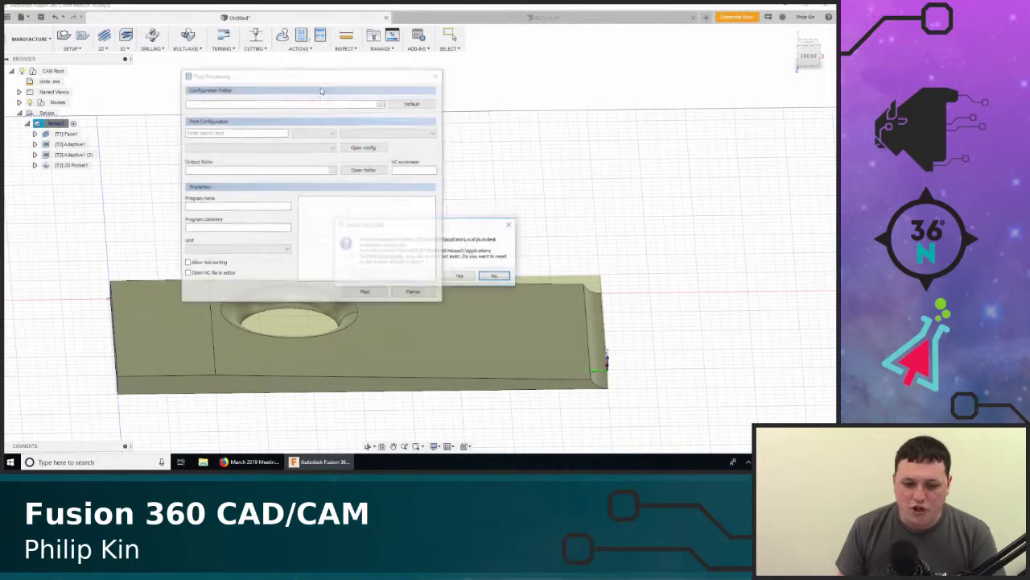
{"action": "left_click", "coordinate": [468, 277]}
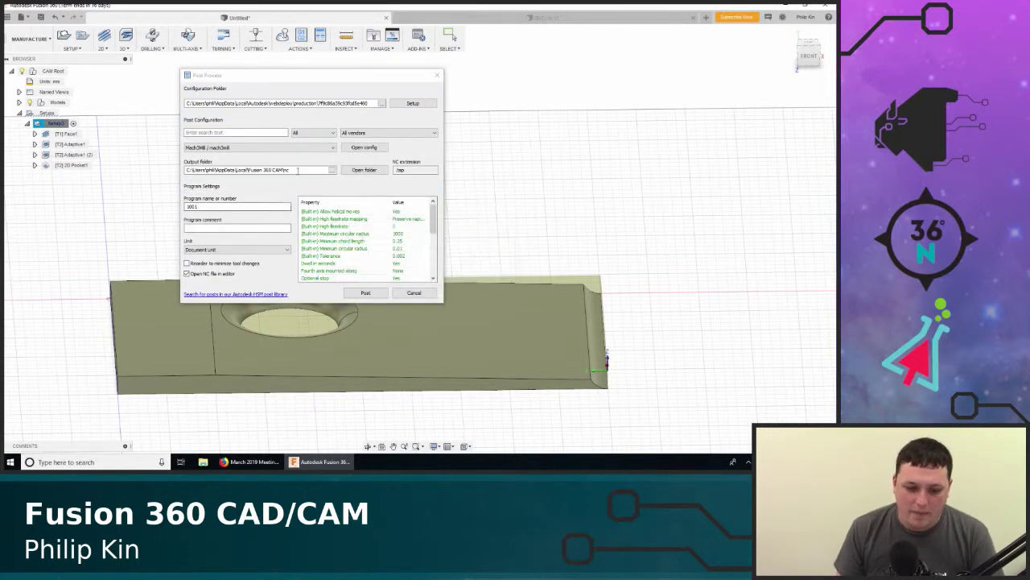
{"action": "left_click", "coordinate": [266, 148]}
{"action": "left_click", "coordinate": [266, 148]}
{"action": "left_click", "coordinate": [266, 148]}
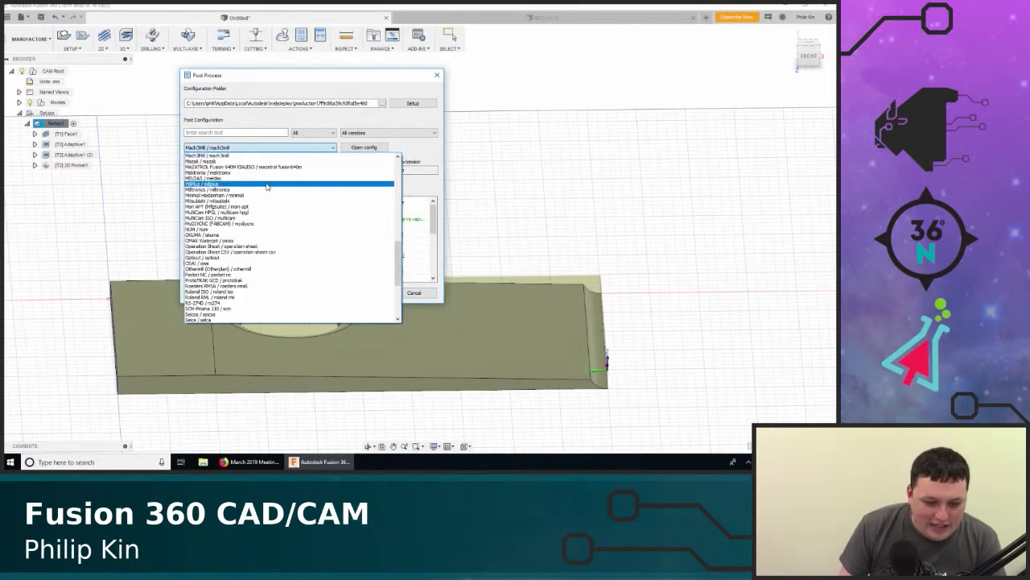
{"action": "scroll", "coordinate": [249, 211], "scroll_direction": "up", "scroll_amount": 15}
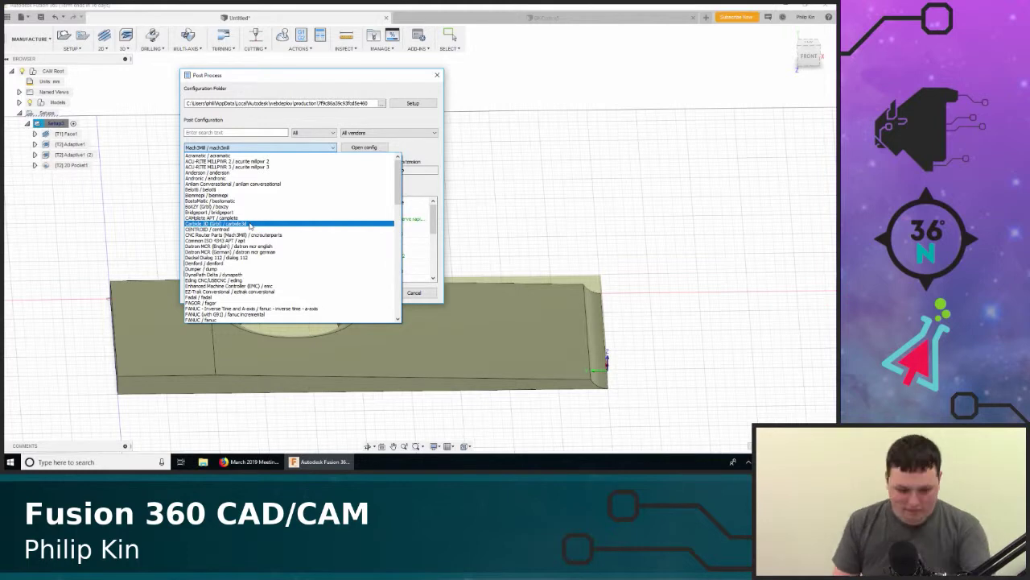
{"action": "left_click", "coordinate": [425, 116]}
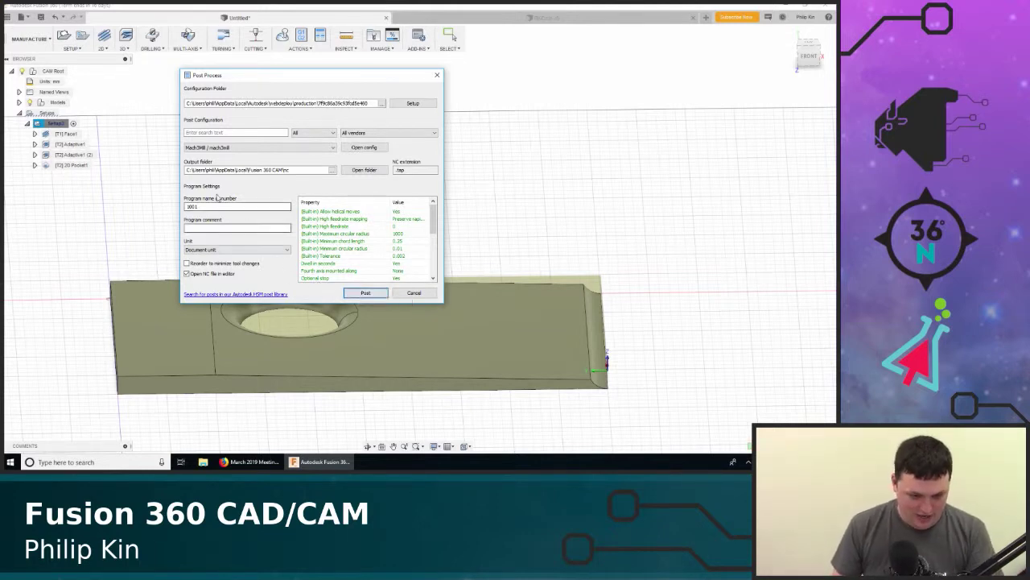
Replace program number 1001 with thing1 and post, saving thing1.tap in the nc folder
{"action": "double_click", "coordinate": [193, 206]}
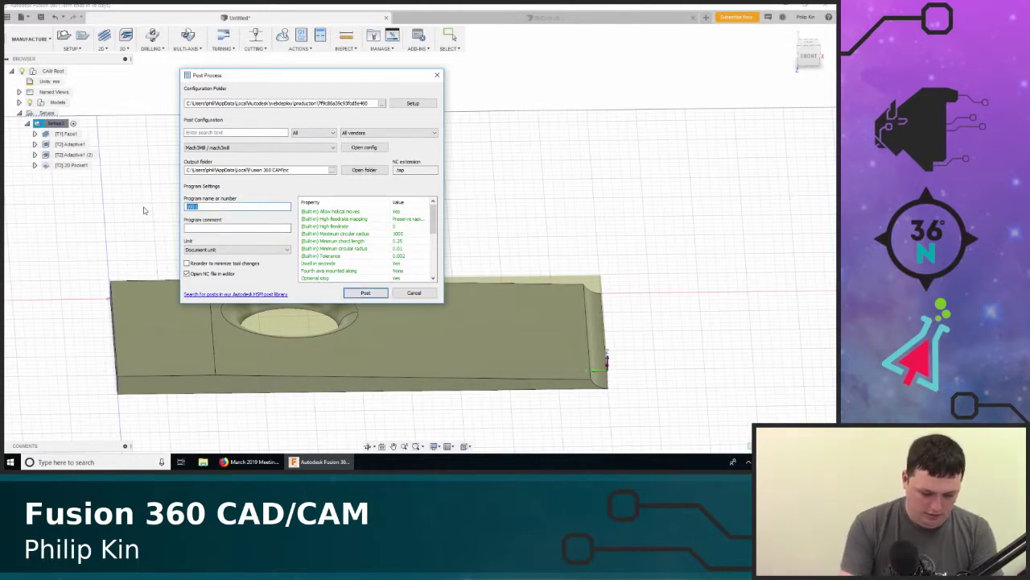
{"action": "type", "text": "thing"}
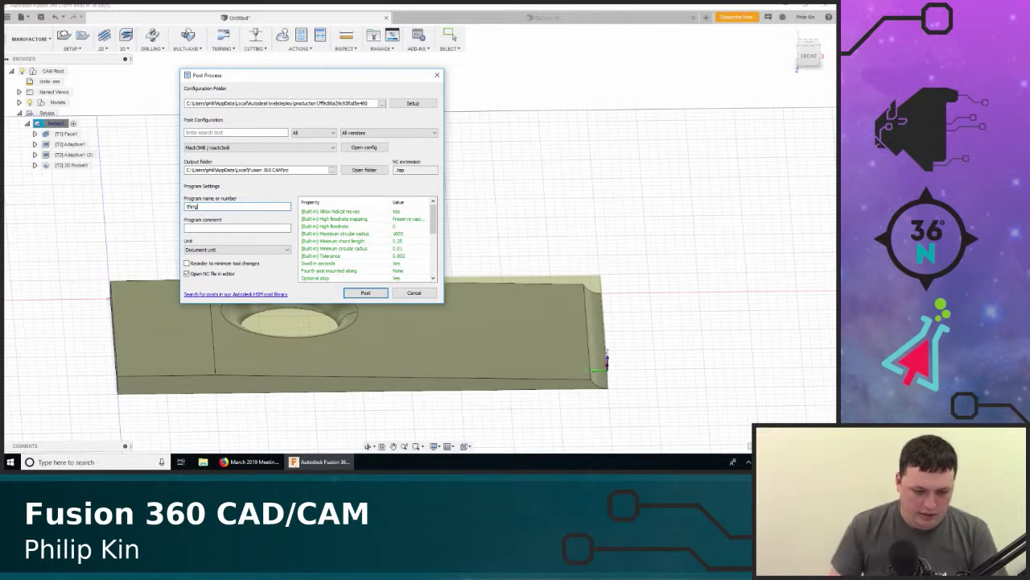
{"action": "type", "text": "1"}
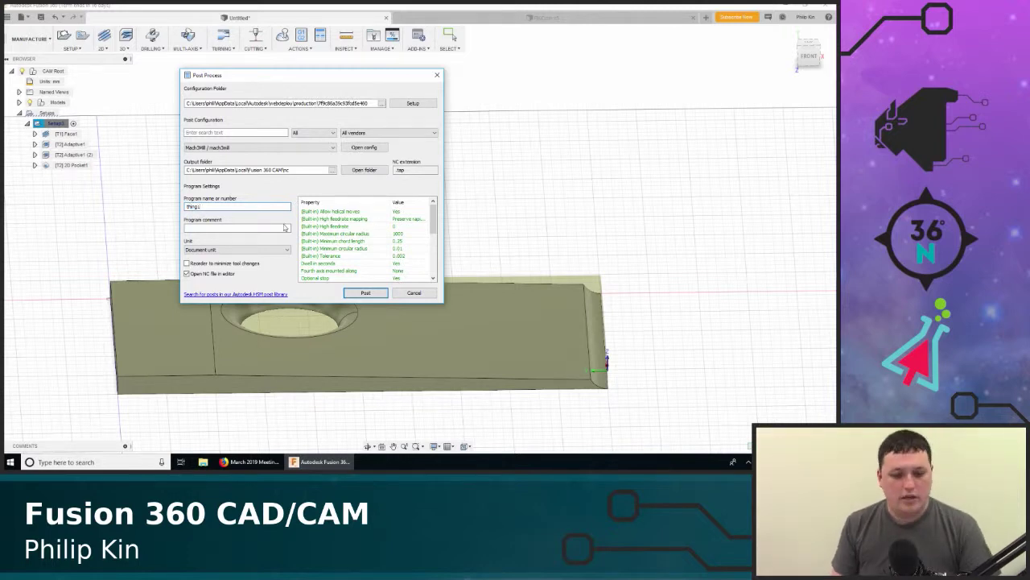
{"action": "left_click", "coordinate": [365, 292]}
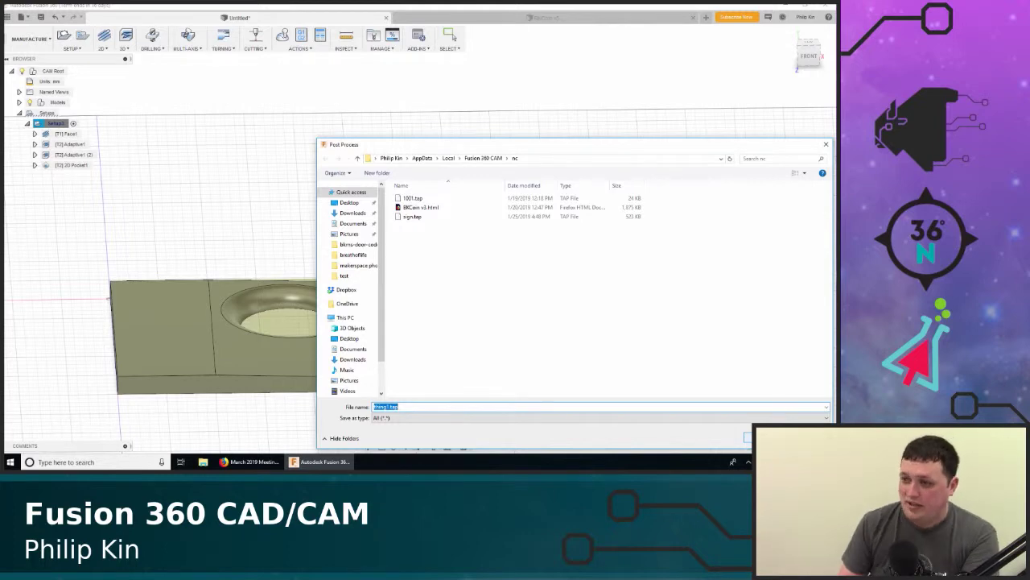
{"action": "key", "text": "Return"}
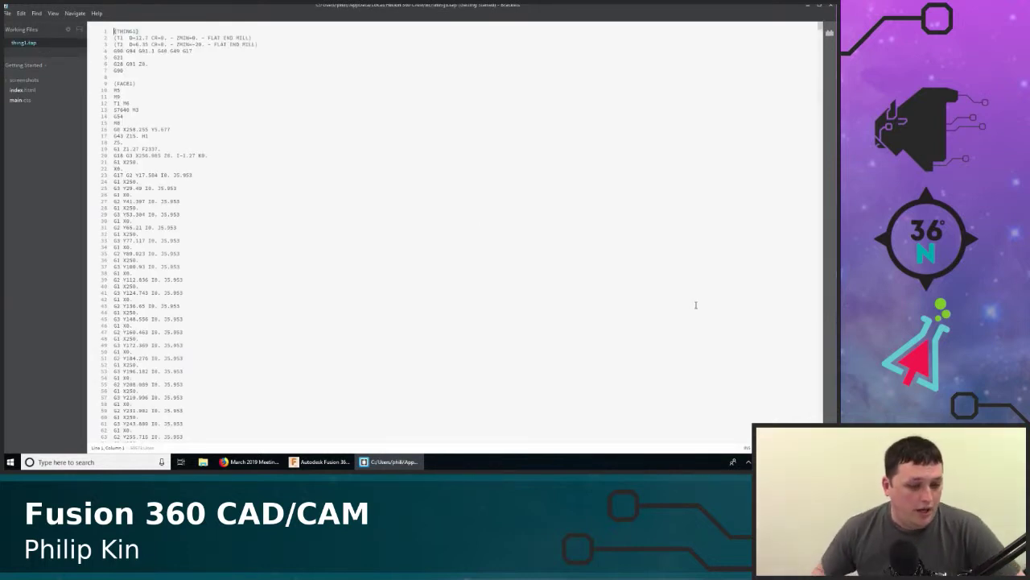
Scroll through the thing1.tap G-code and drag the scrollbar back to the top
{"action": "scroll", "coordinate": [355, 119], "scroll_direction": "down", "scroll_amount": 20}
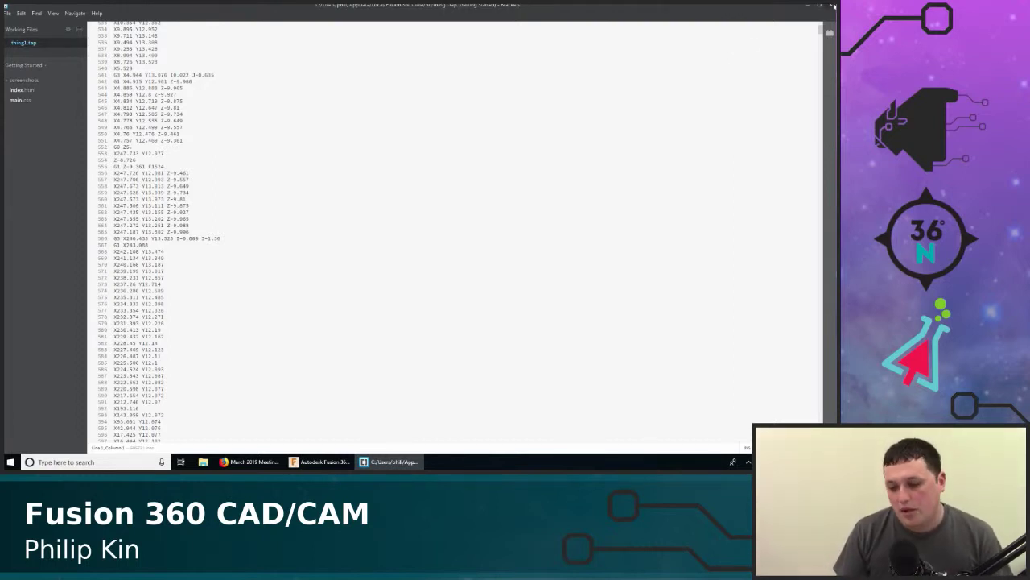
{"action": "left_click_drag", "start_coordinate": [821, 30], "coordinate": [821, 24]}
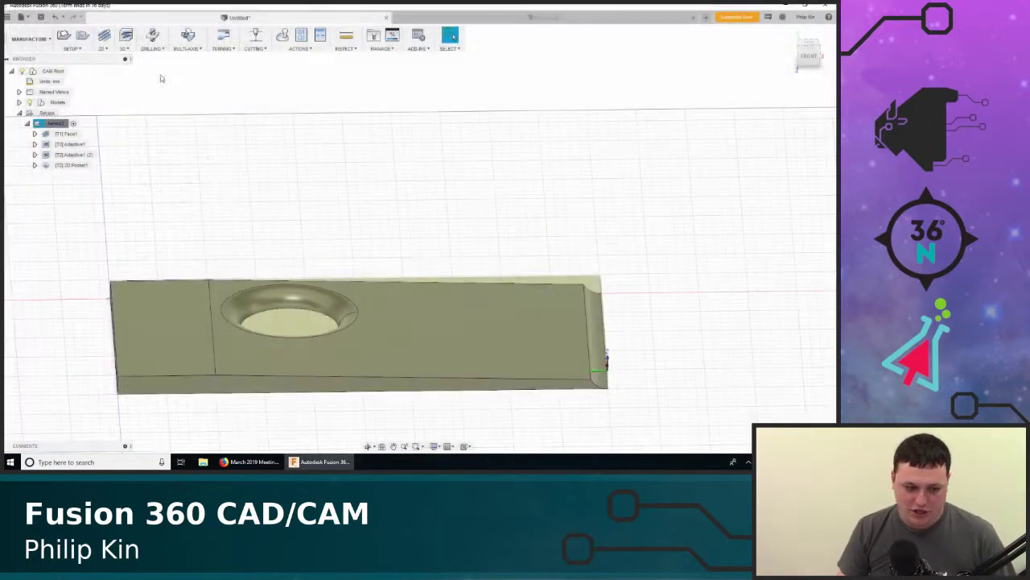
Close Brackets, switch from MANUFACTURE to the MODEL workspace, and dismiss the workspace list
{"action": "left_click", "coordinate": [830, 5]}
{"action": "left_click", "coordinate": [30, 39]}
{"action": "left_click", "coordinate": [25, 61]}
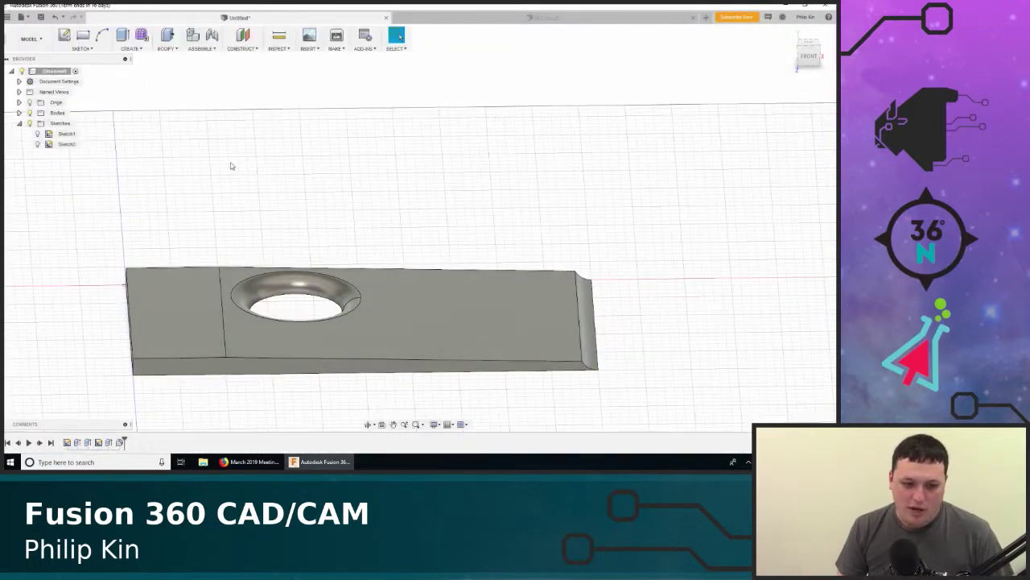
{"action": "left_click", "coordinate": [43, 39]}
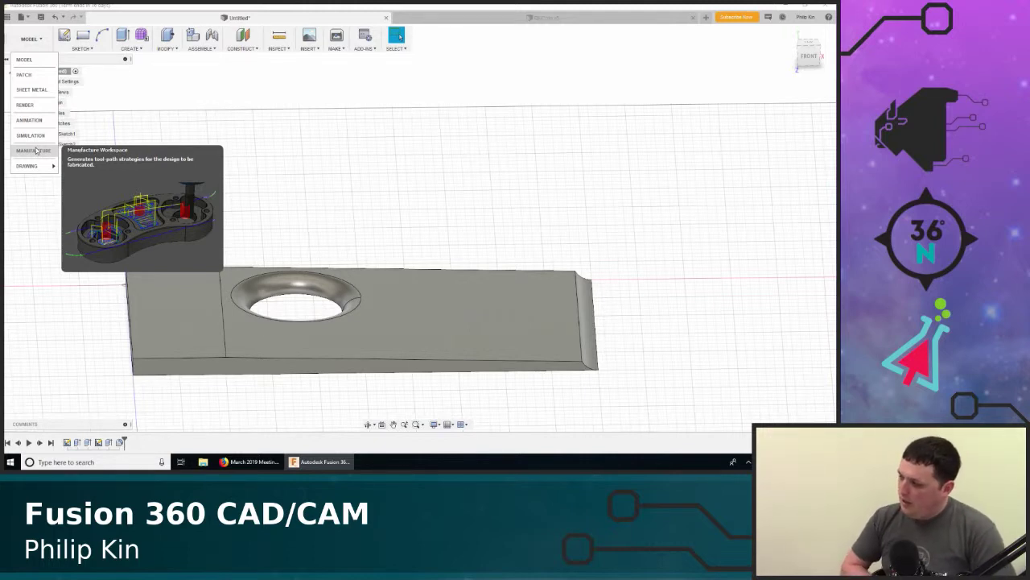
{"action": "left_click", "coordinate": [290, 120]}
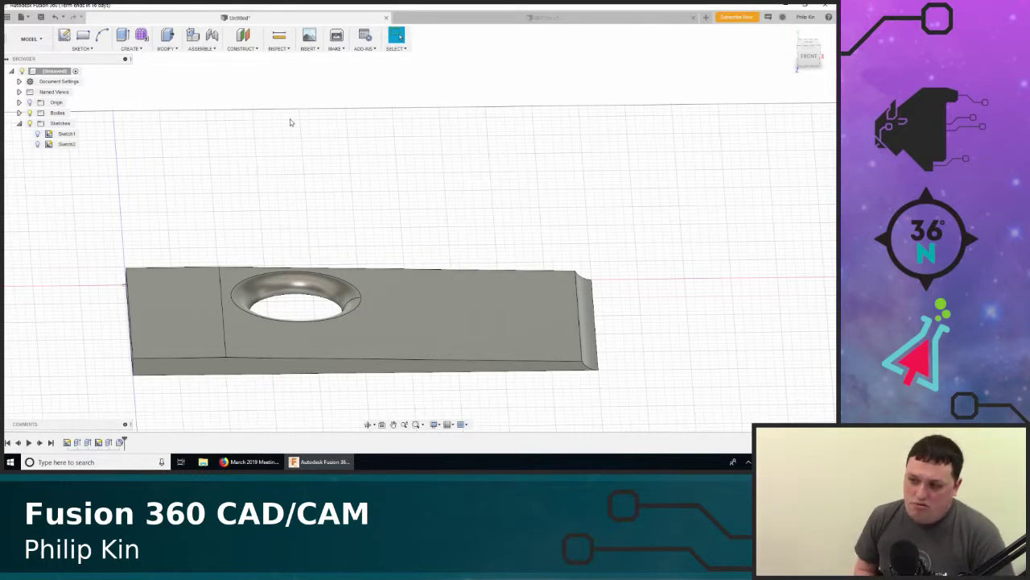